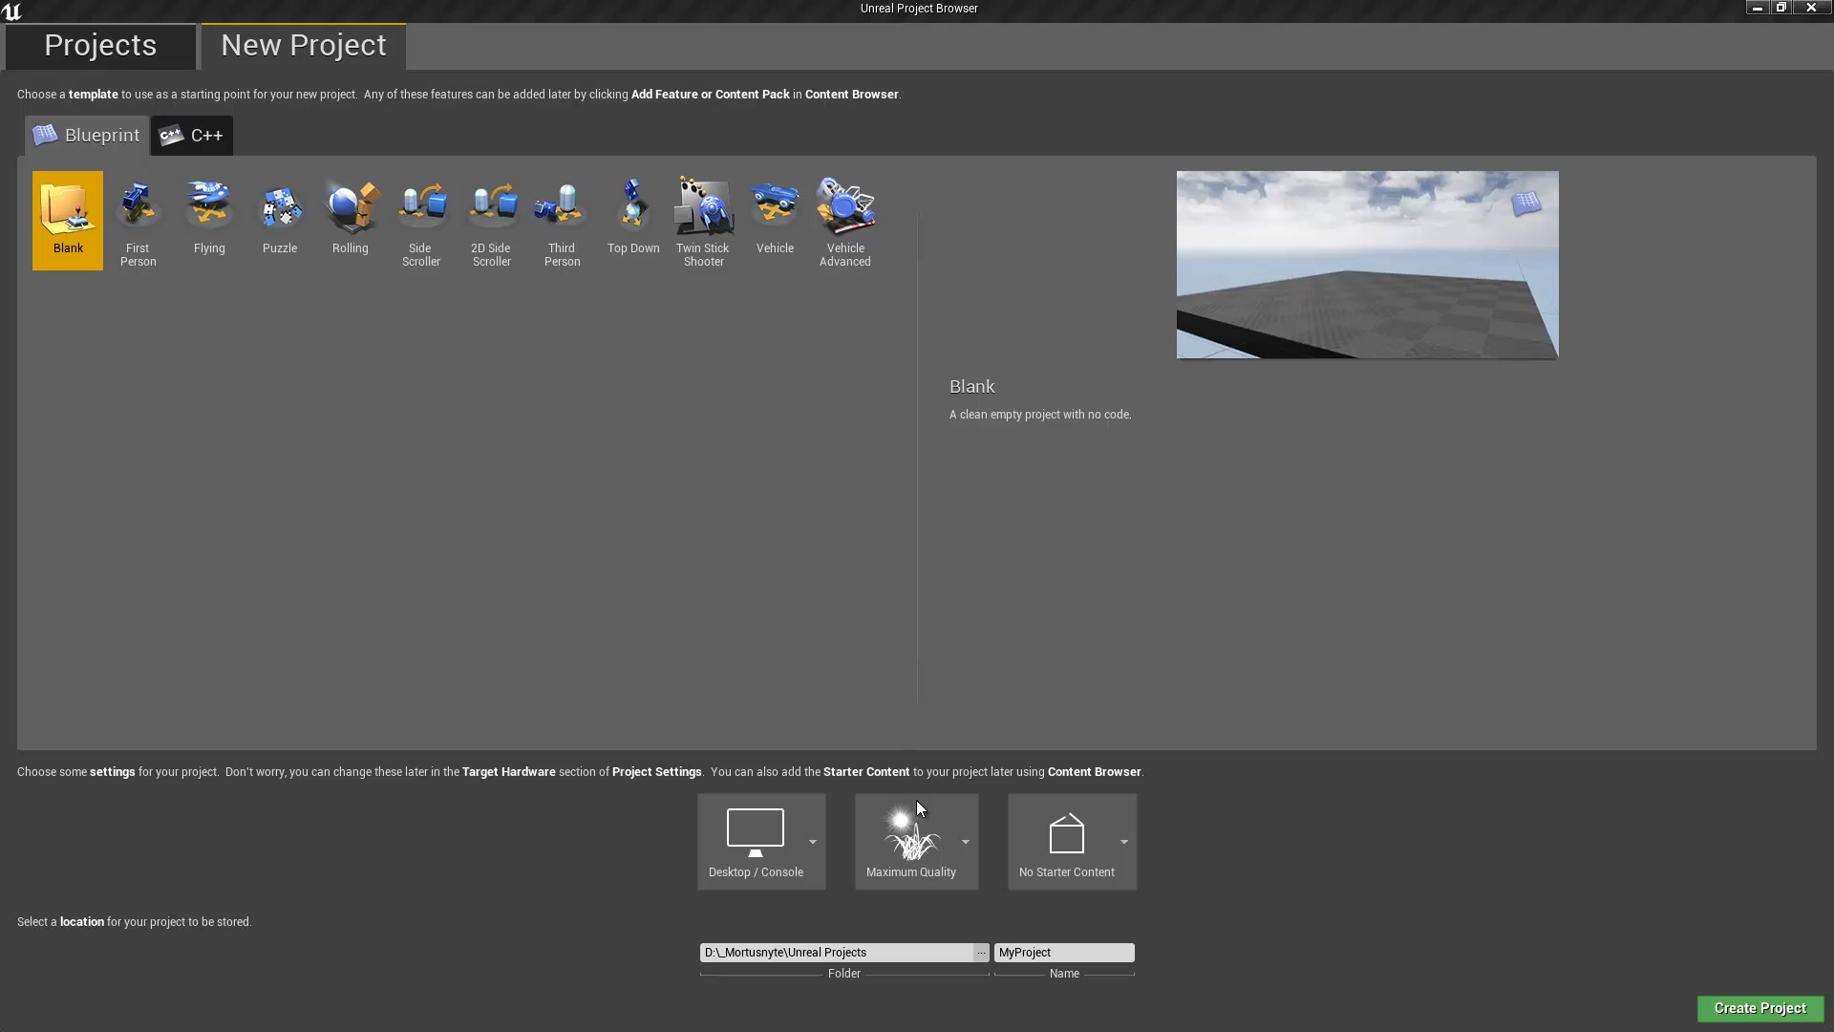
Choose Scalable 3D or 2D quality and no starter content for the blank Blueprint project
click(925, 824)
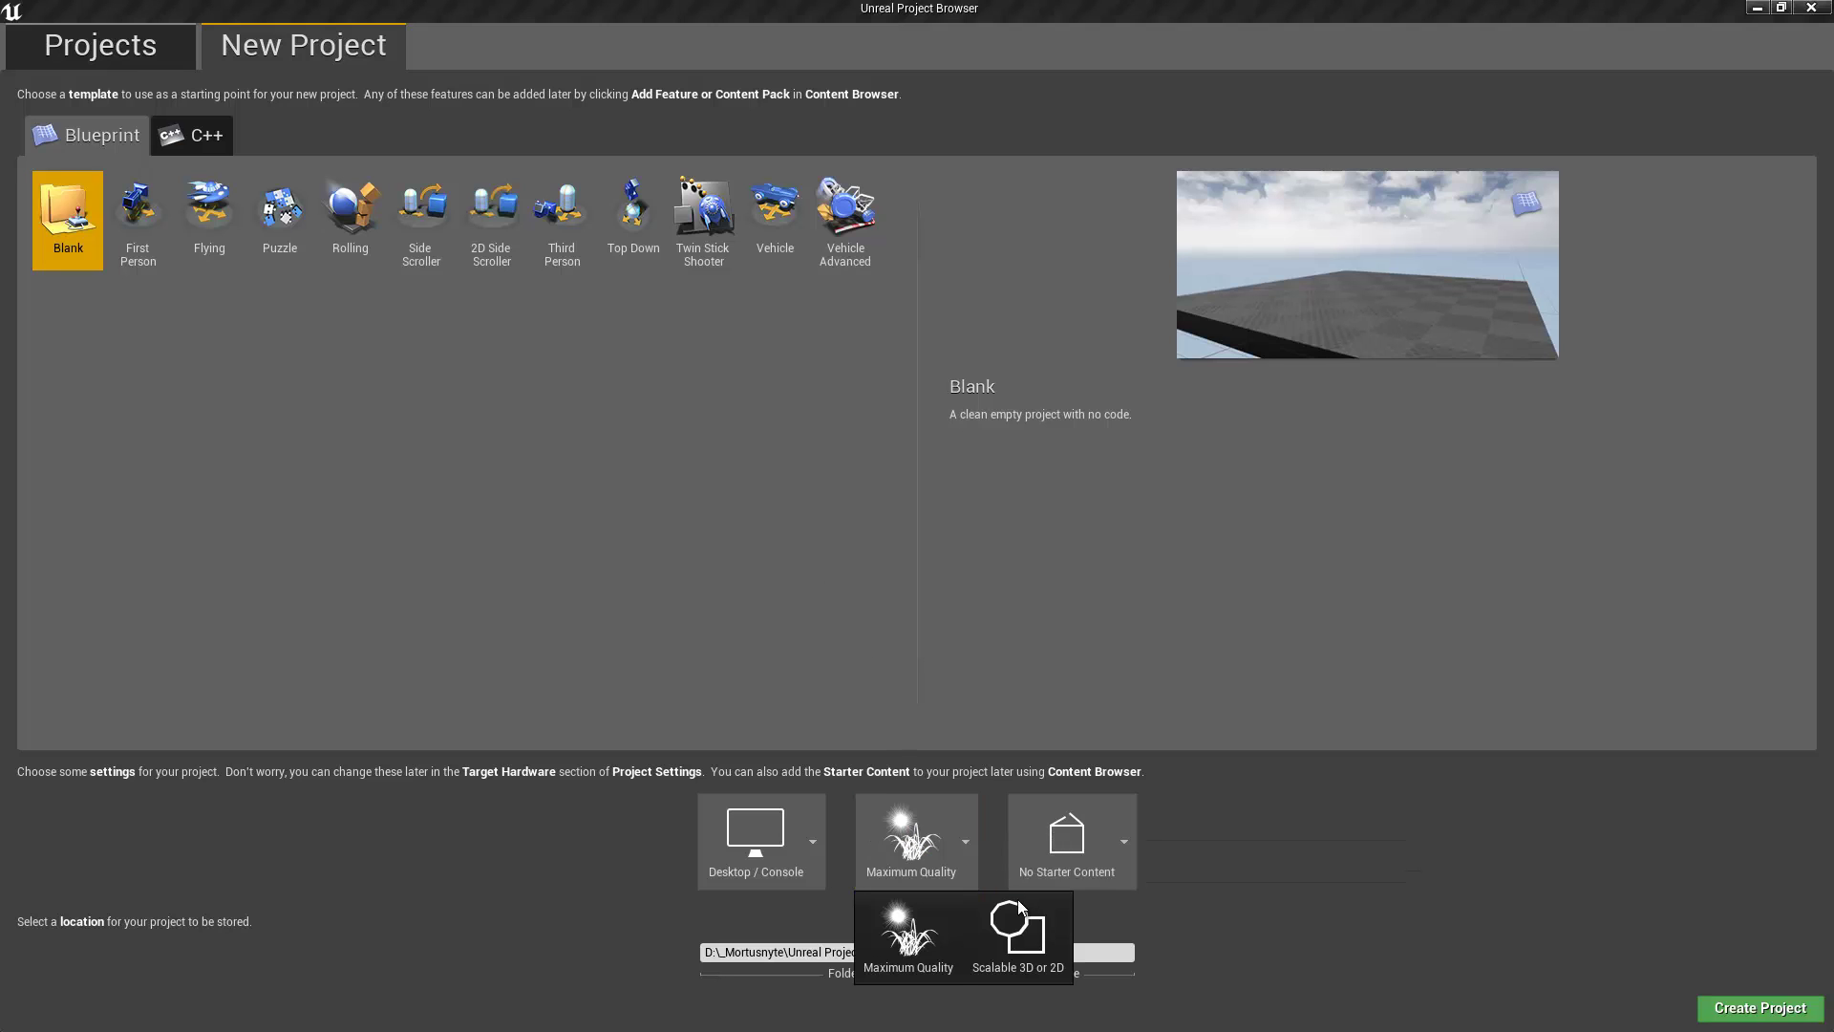
click(1046, 942)
click(1078, 877)
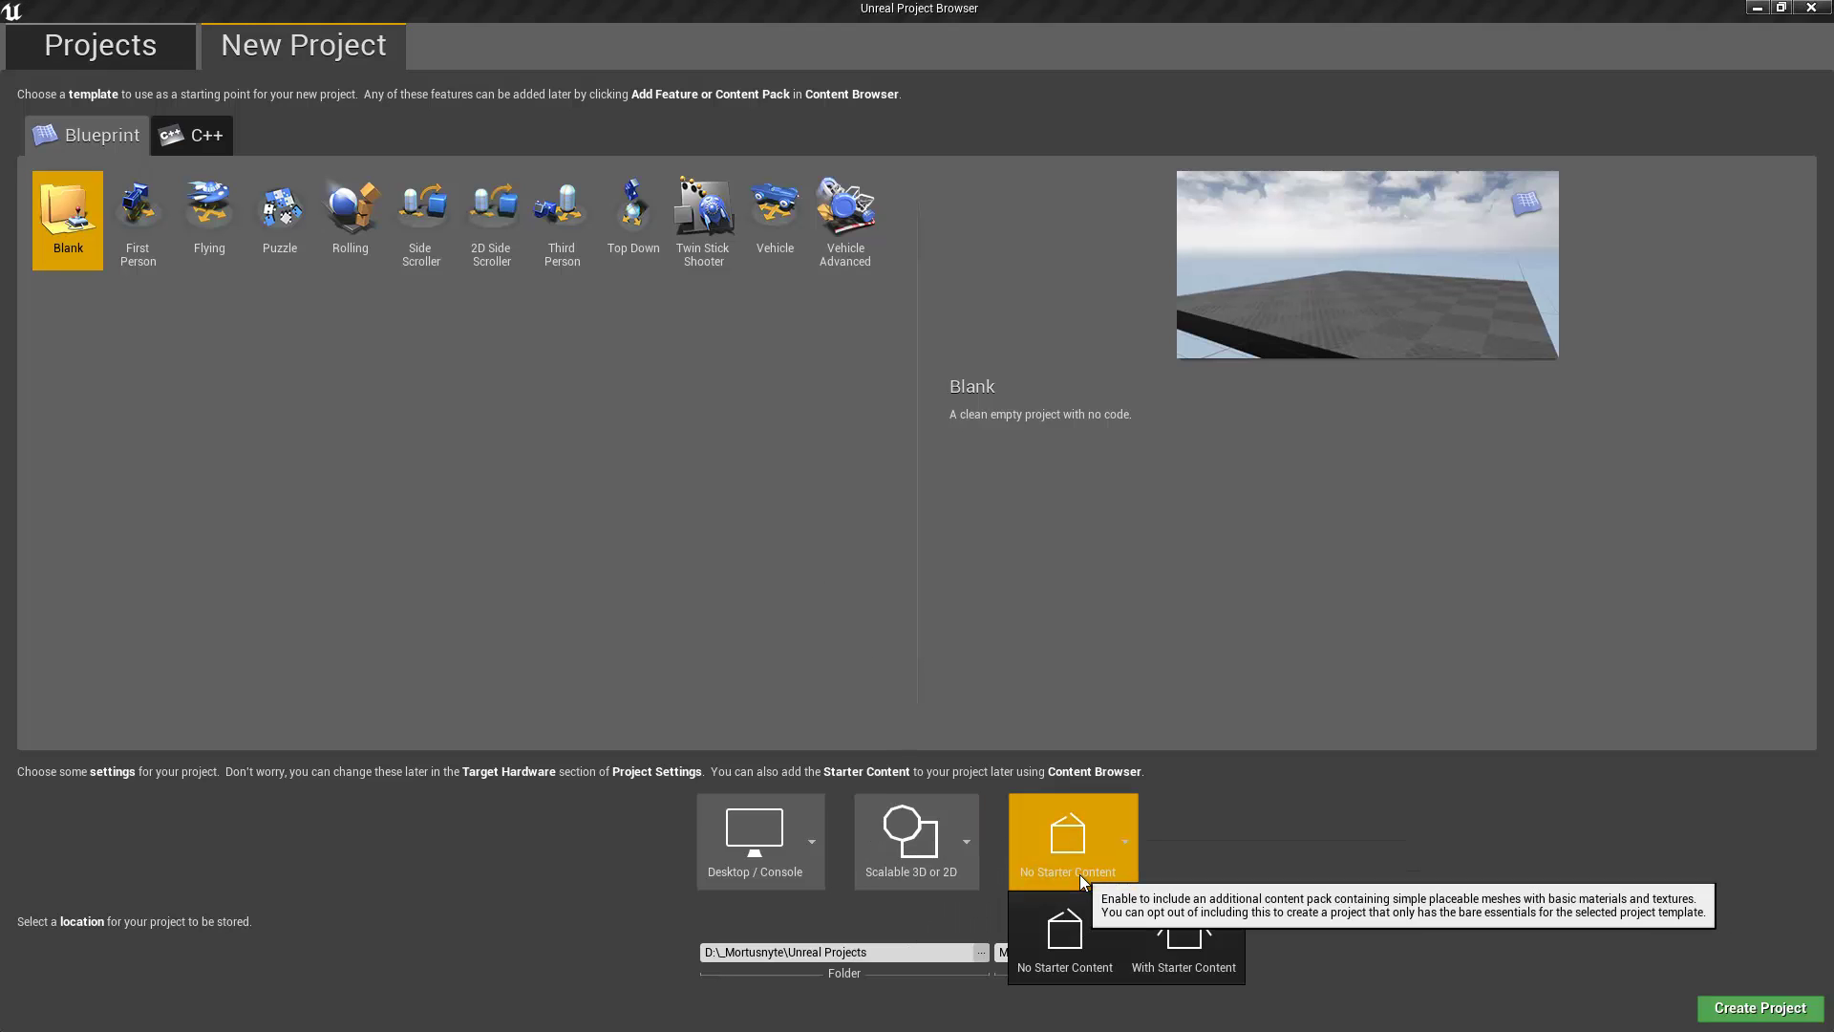
click(1070, 925)
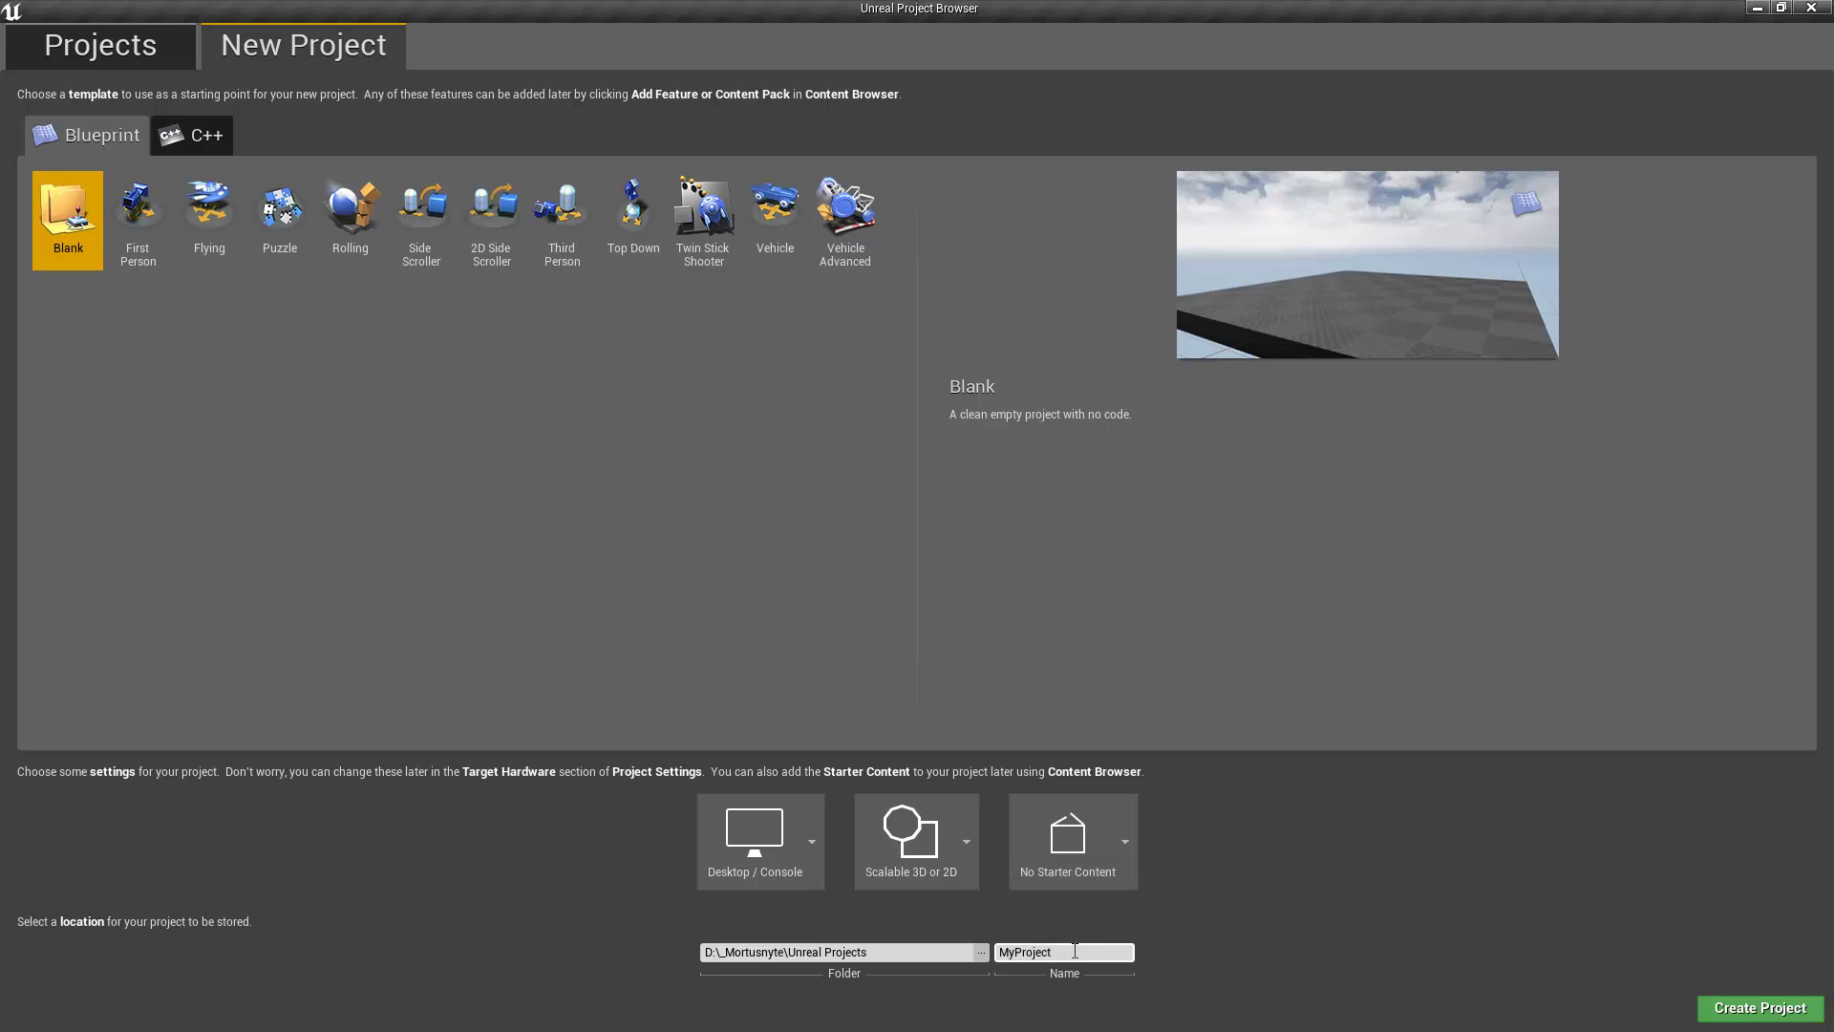
Name the project M3_BP_FR_Intro
text(M#_)
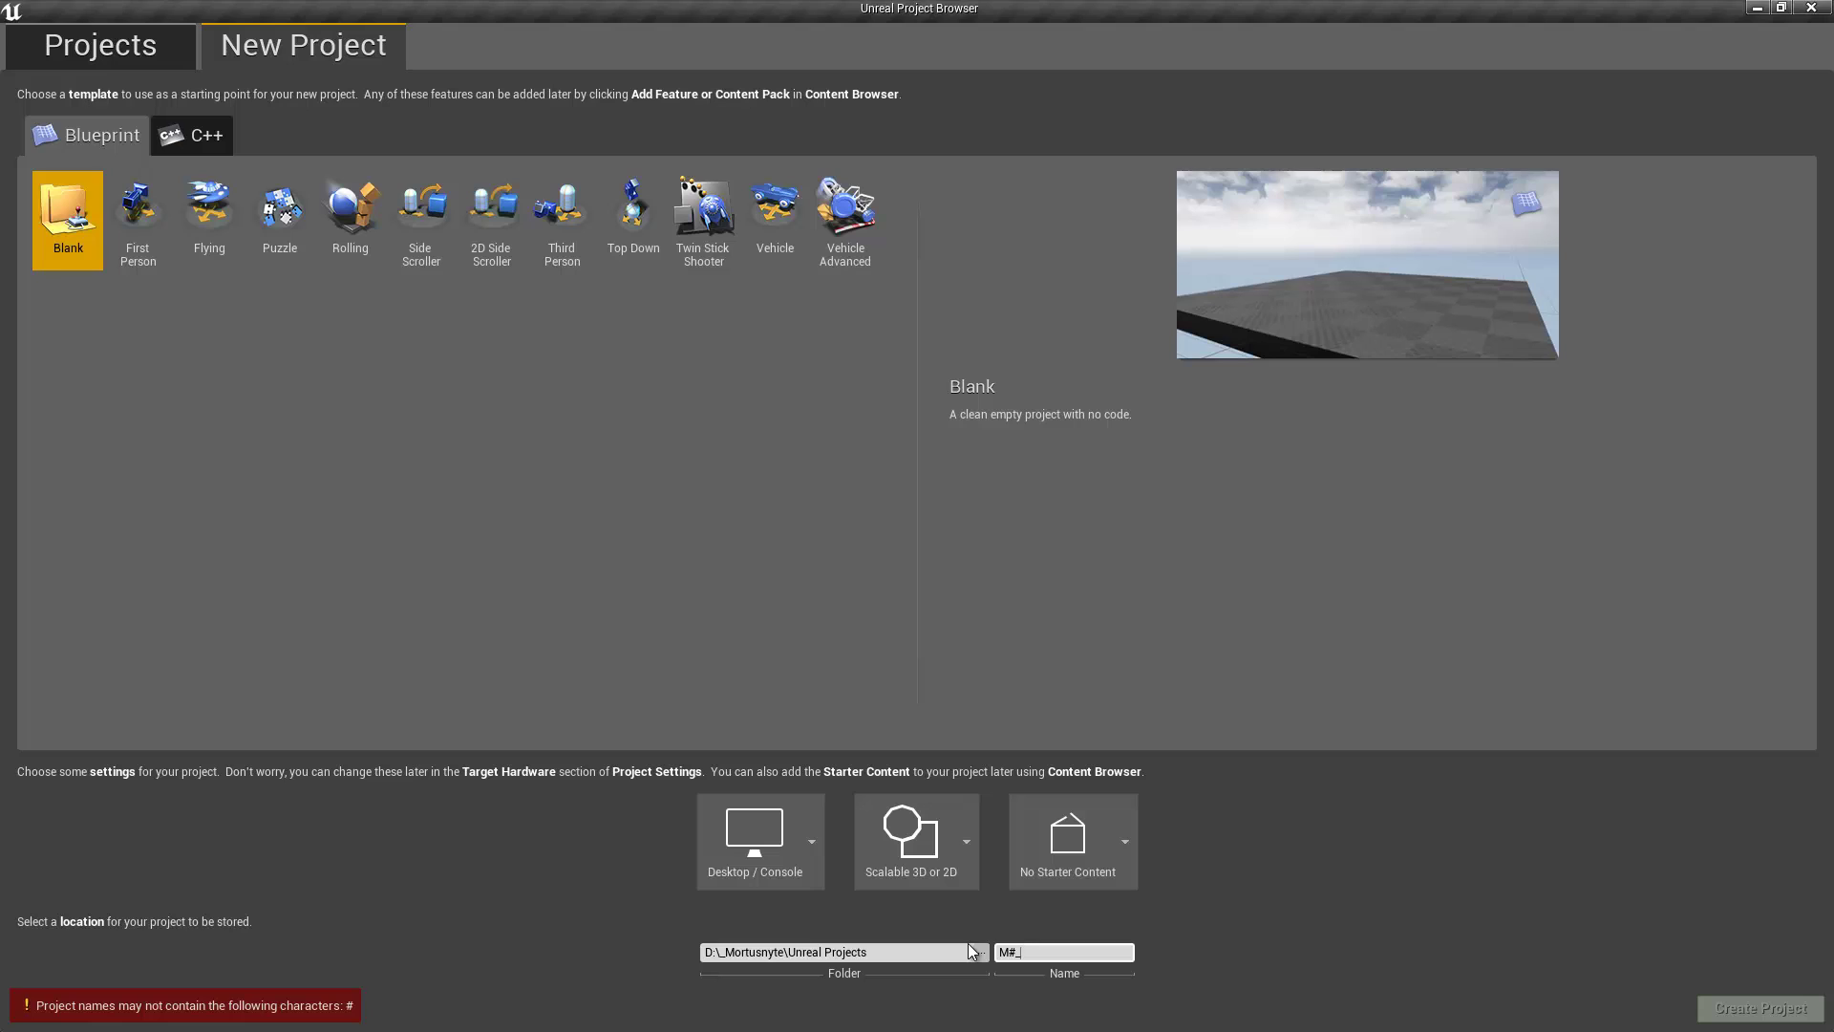
key(BackSpace)
text(3_BP)
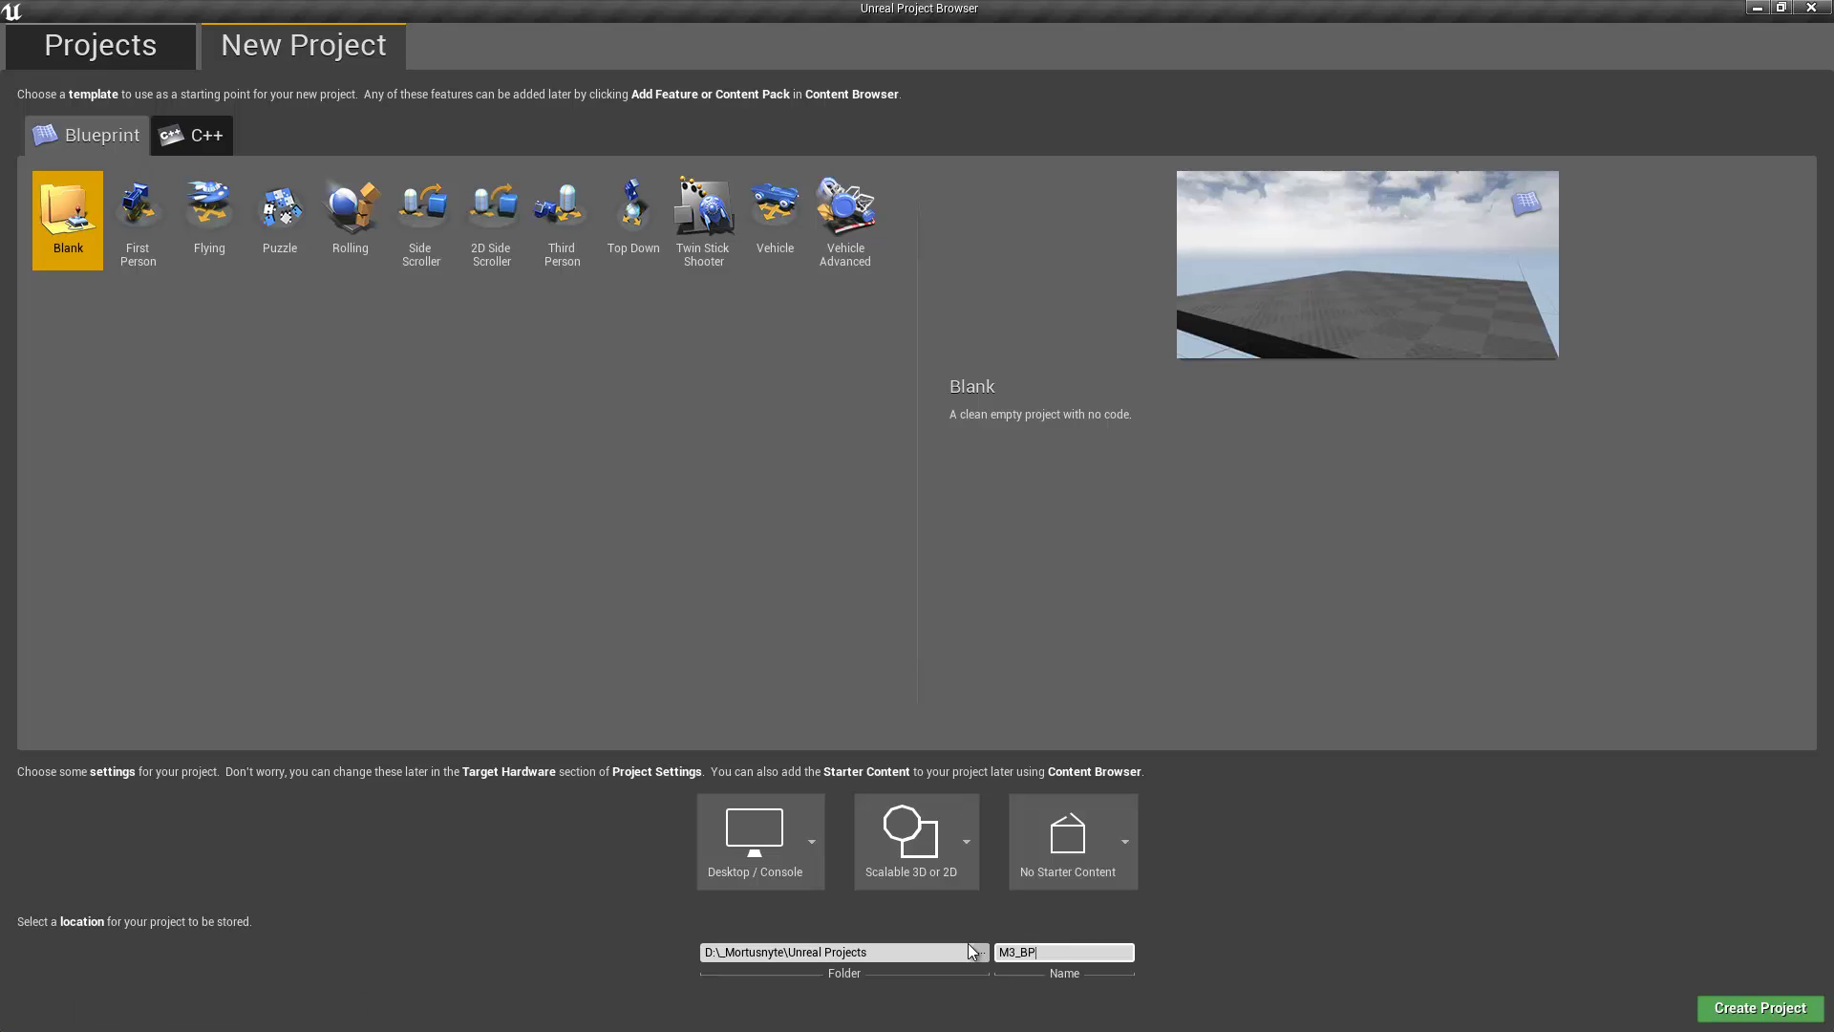
text(_FR_Intro)
key(Return)
Create the project and open its Content folder in File Explorer
click(1759, 1008)
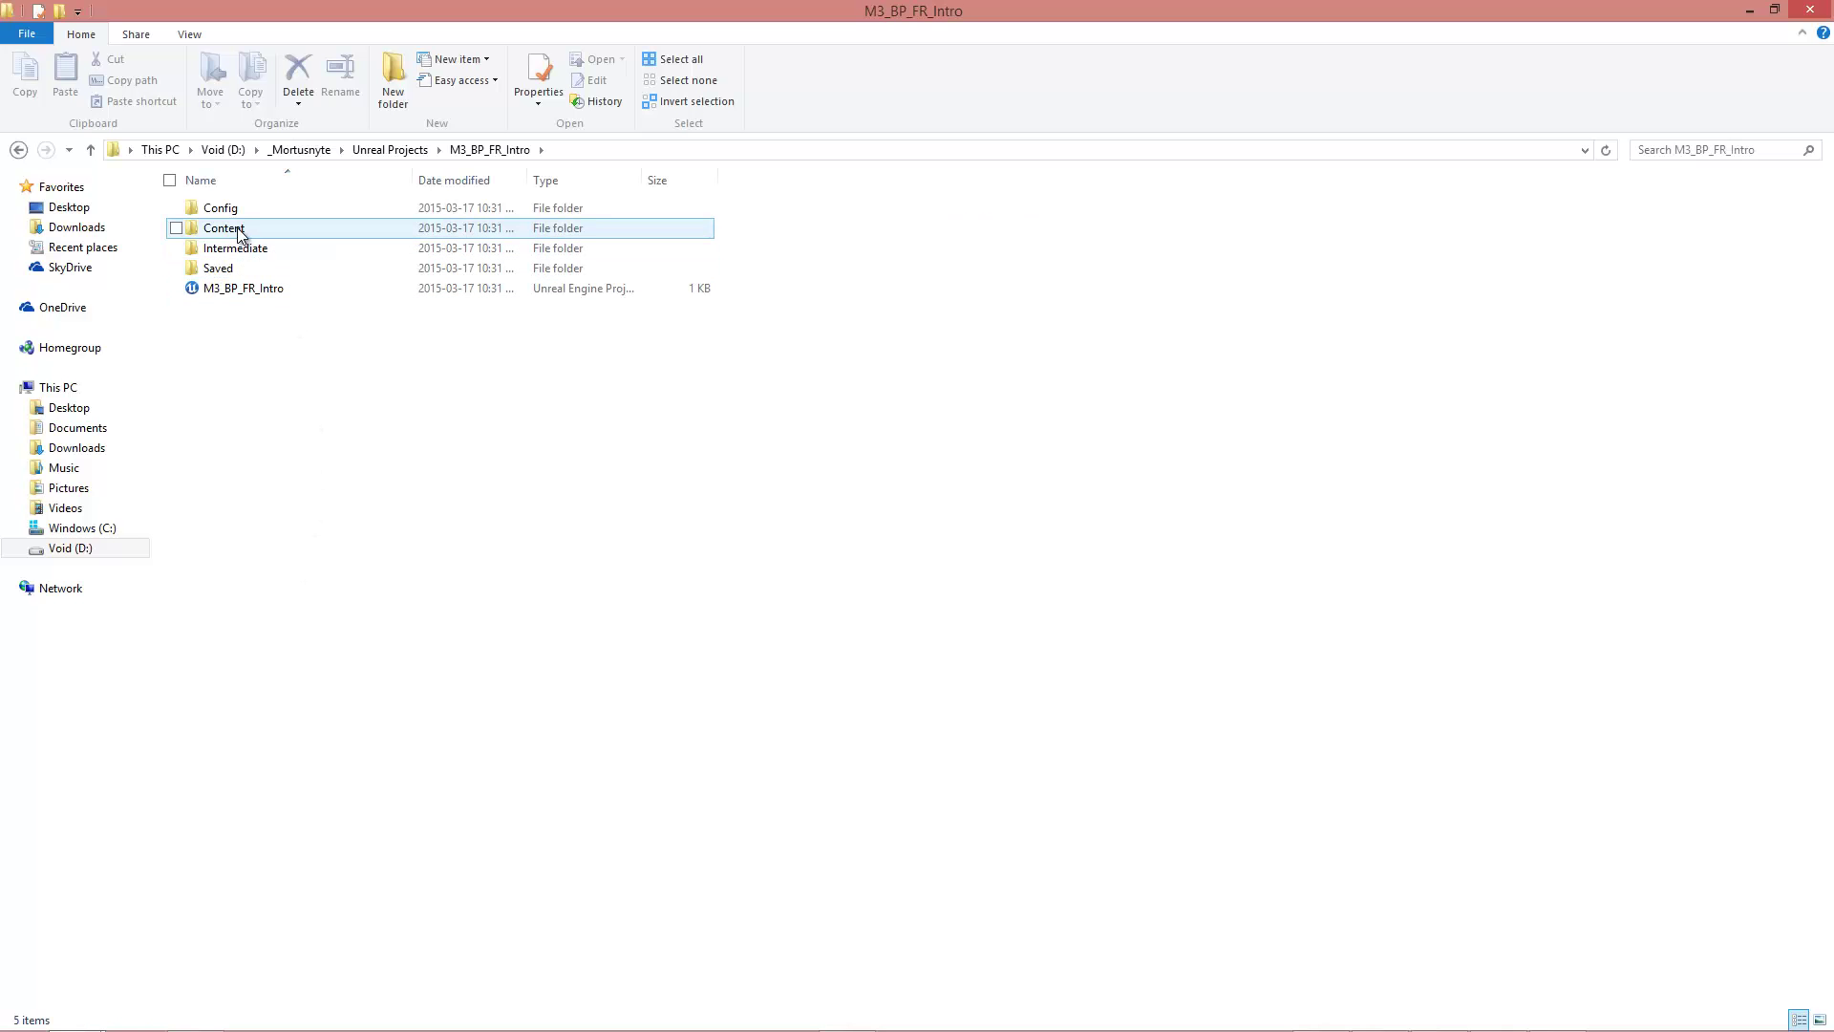
double_click(241, 234)
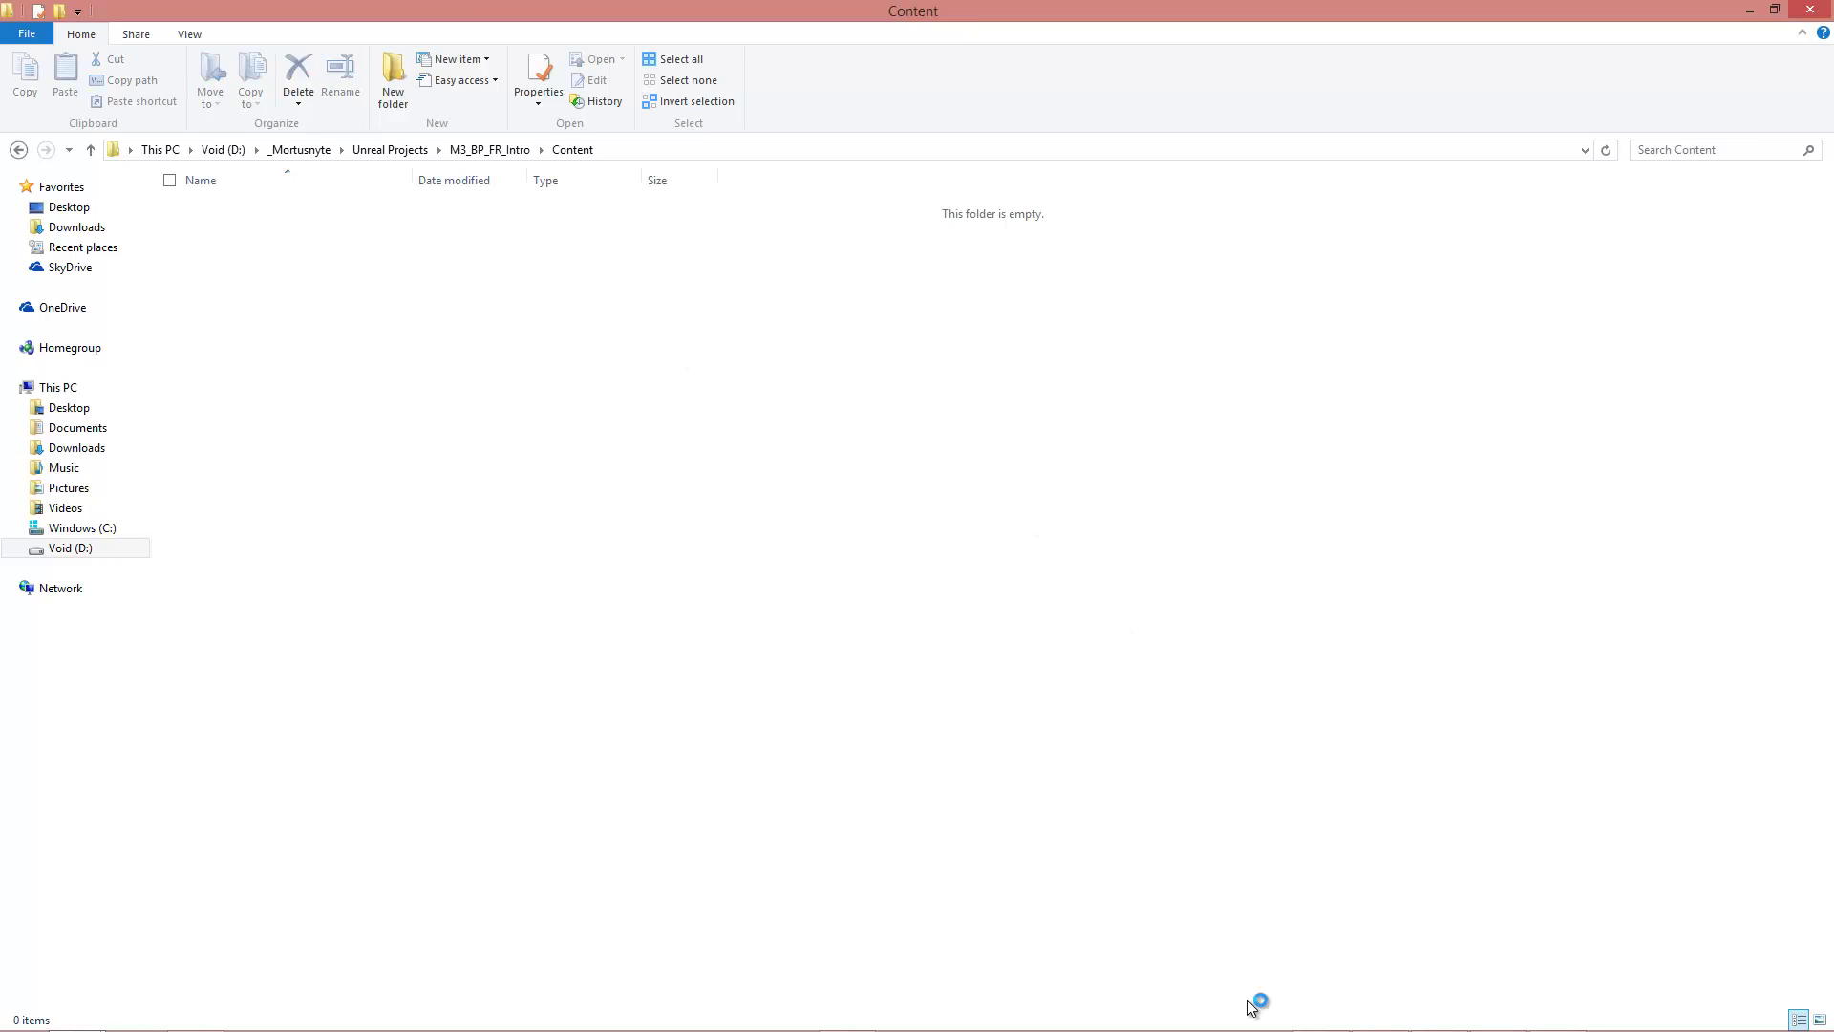
click(1561, 1013)
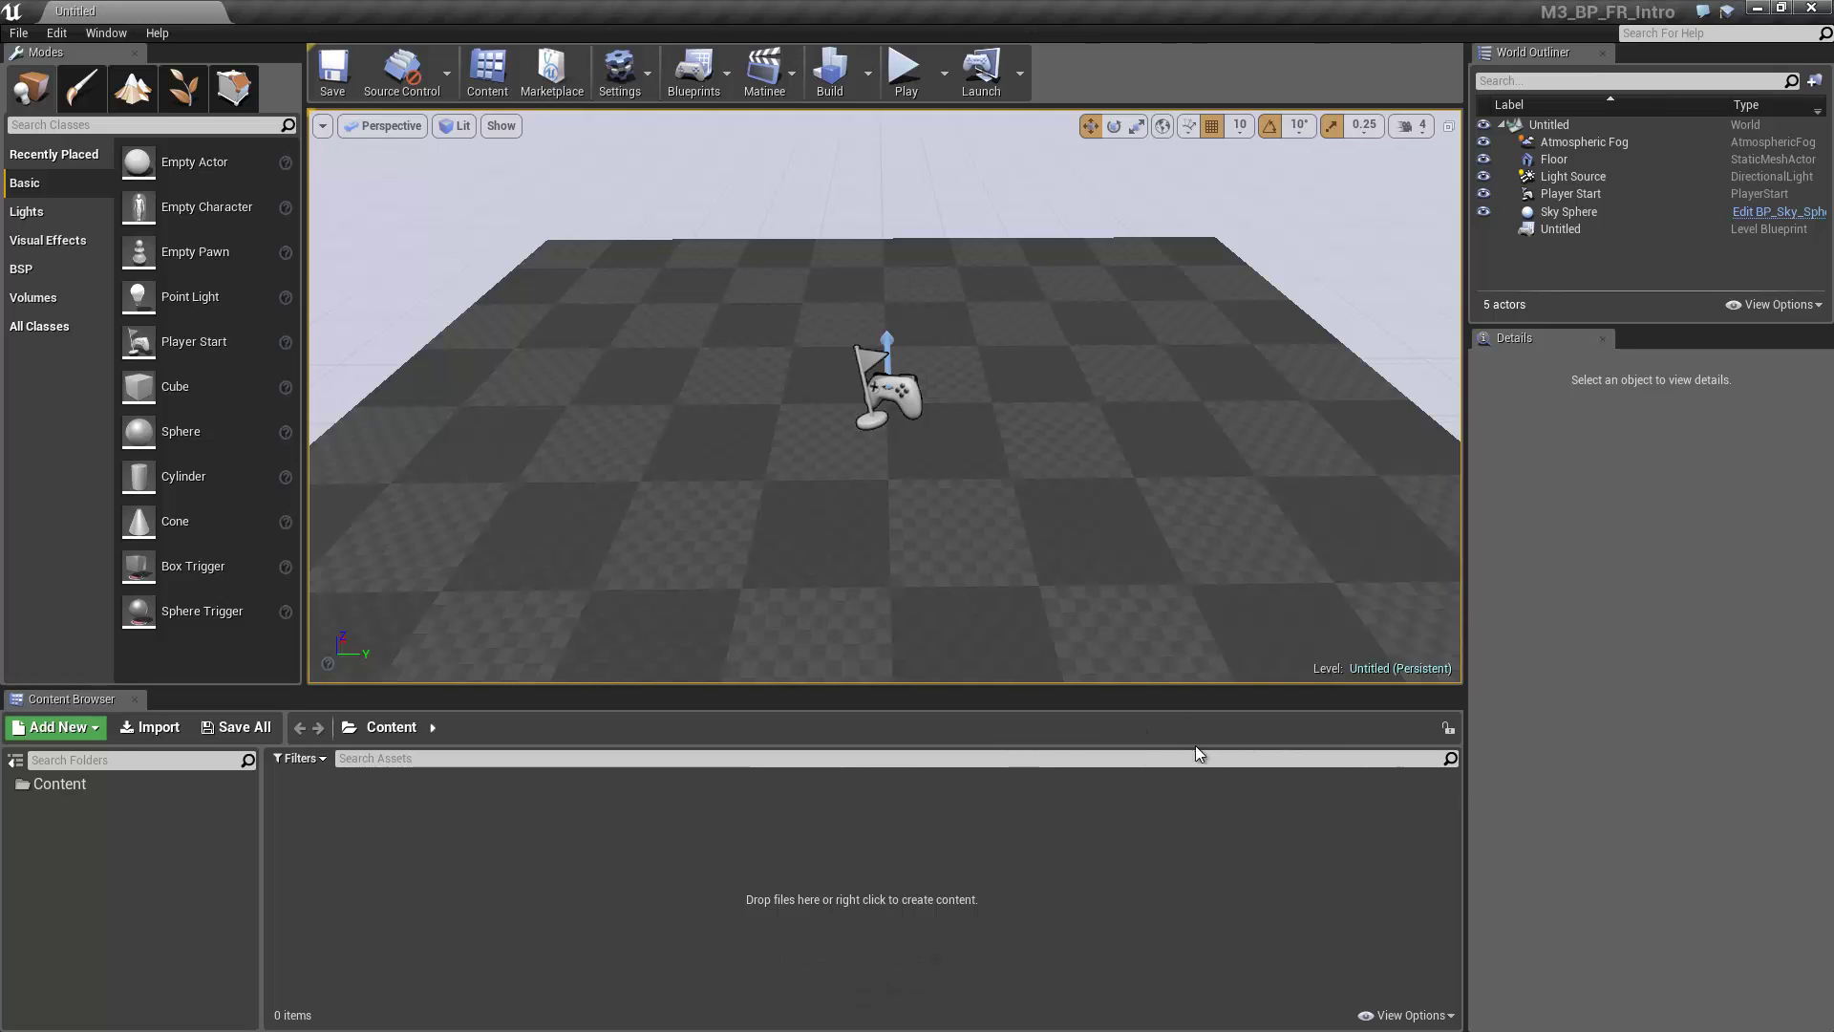
Copy the Match3FrameWork folder into the project's Content folder
click(1756, 7)
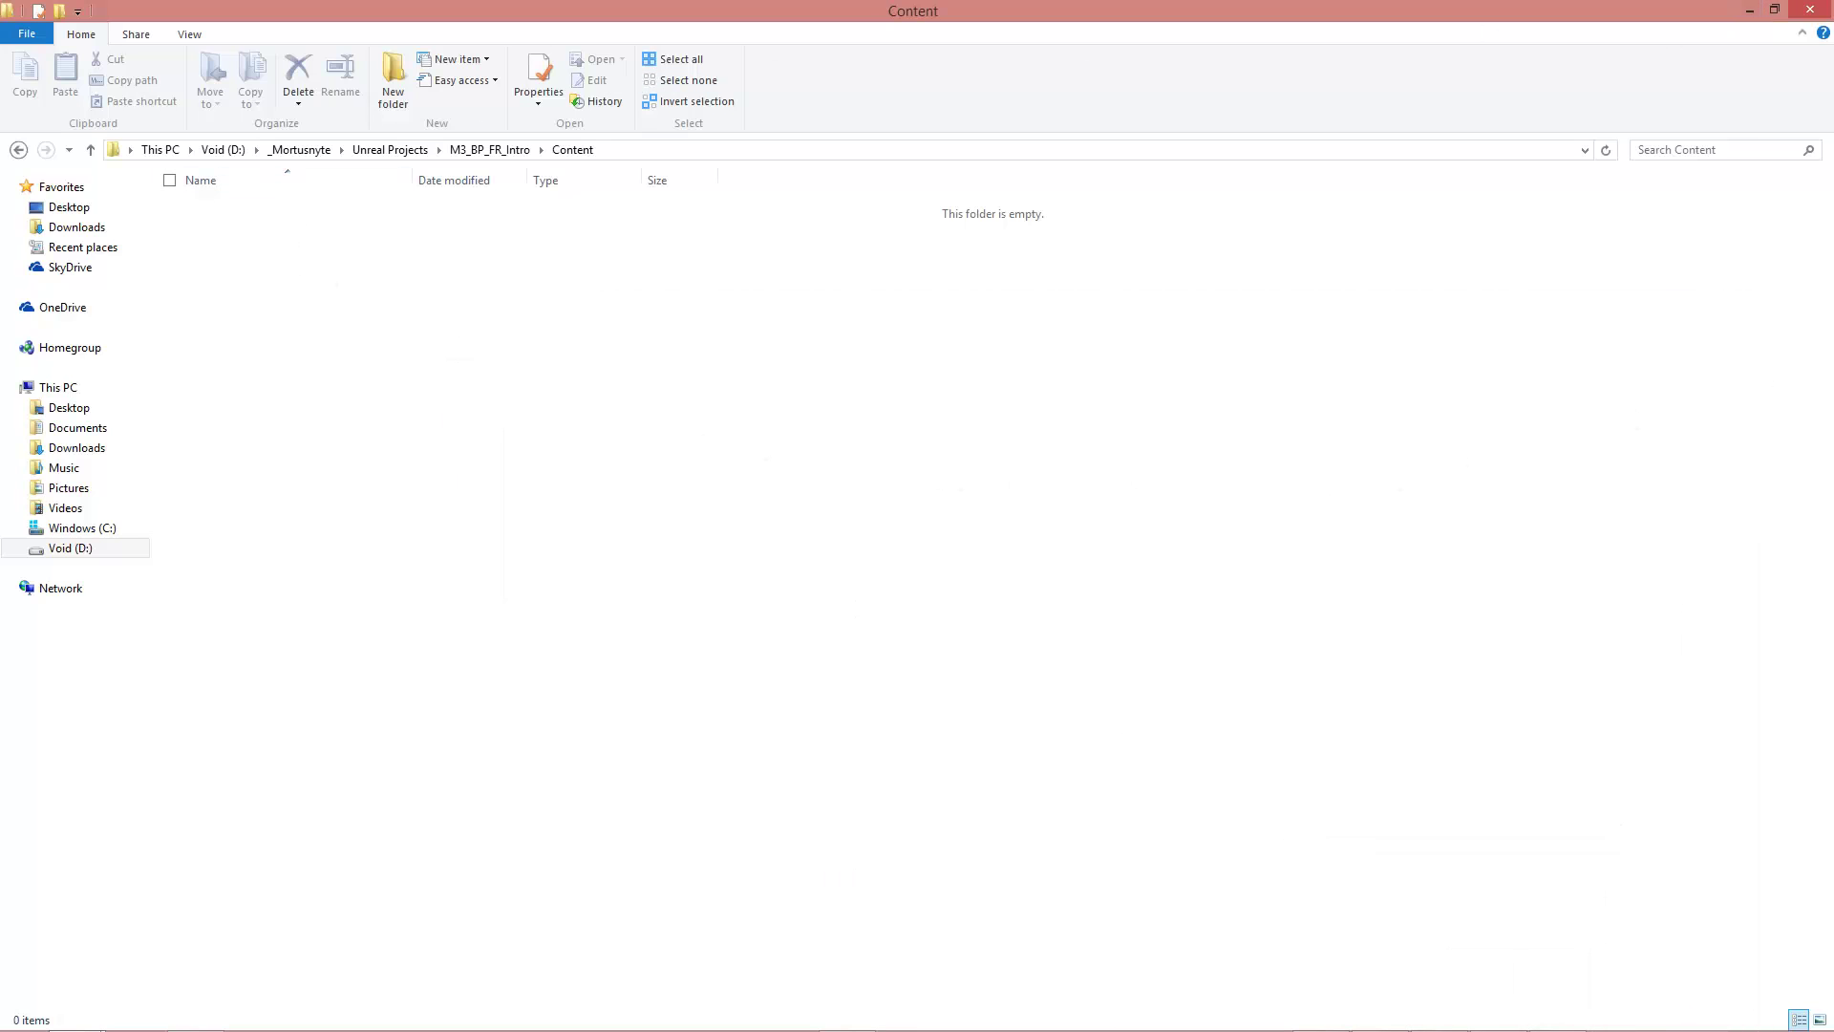
drag(1830, 282, 898, 282)
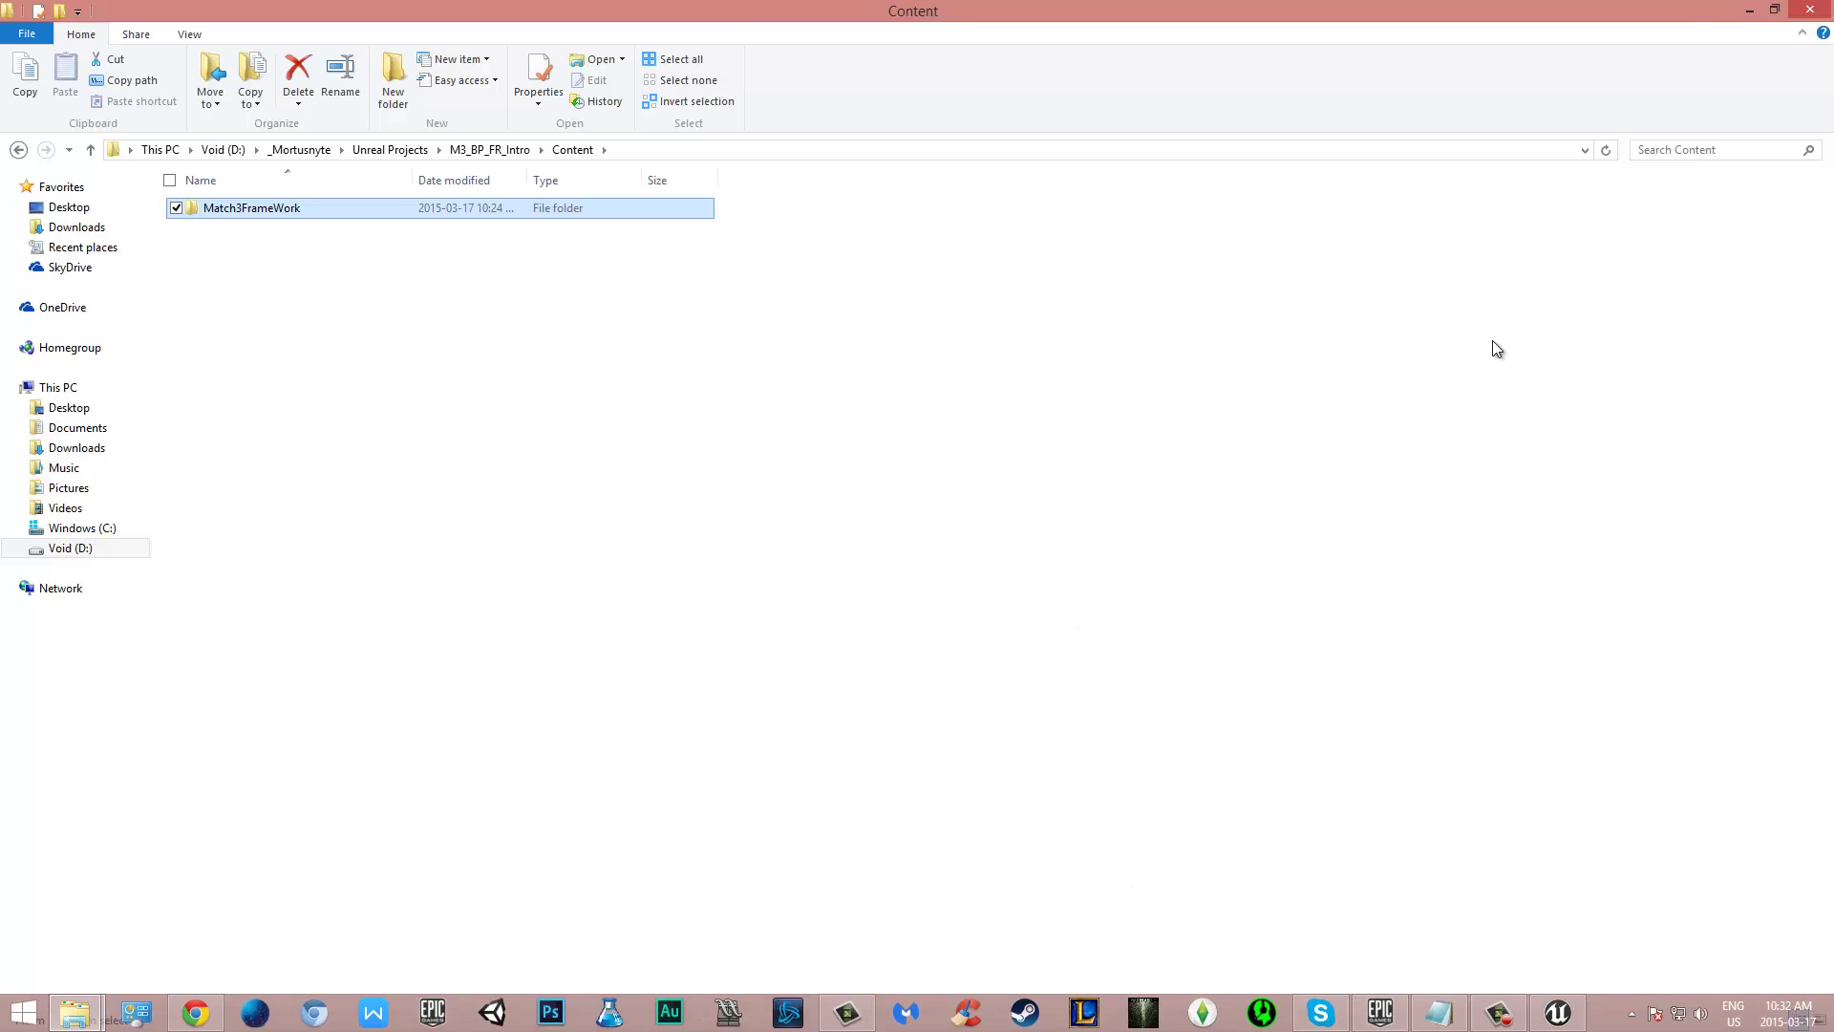
click(1749, 10)
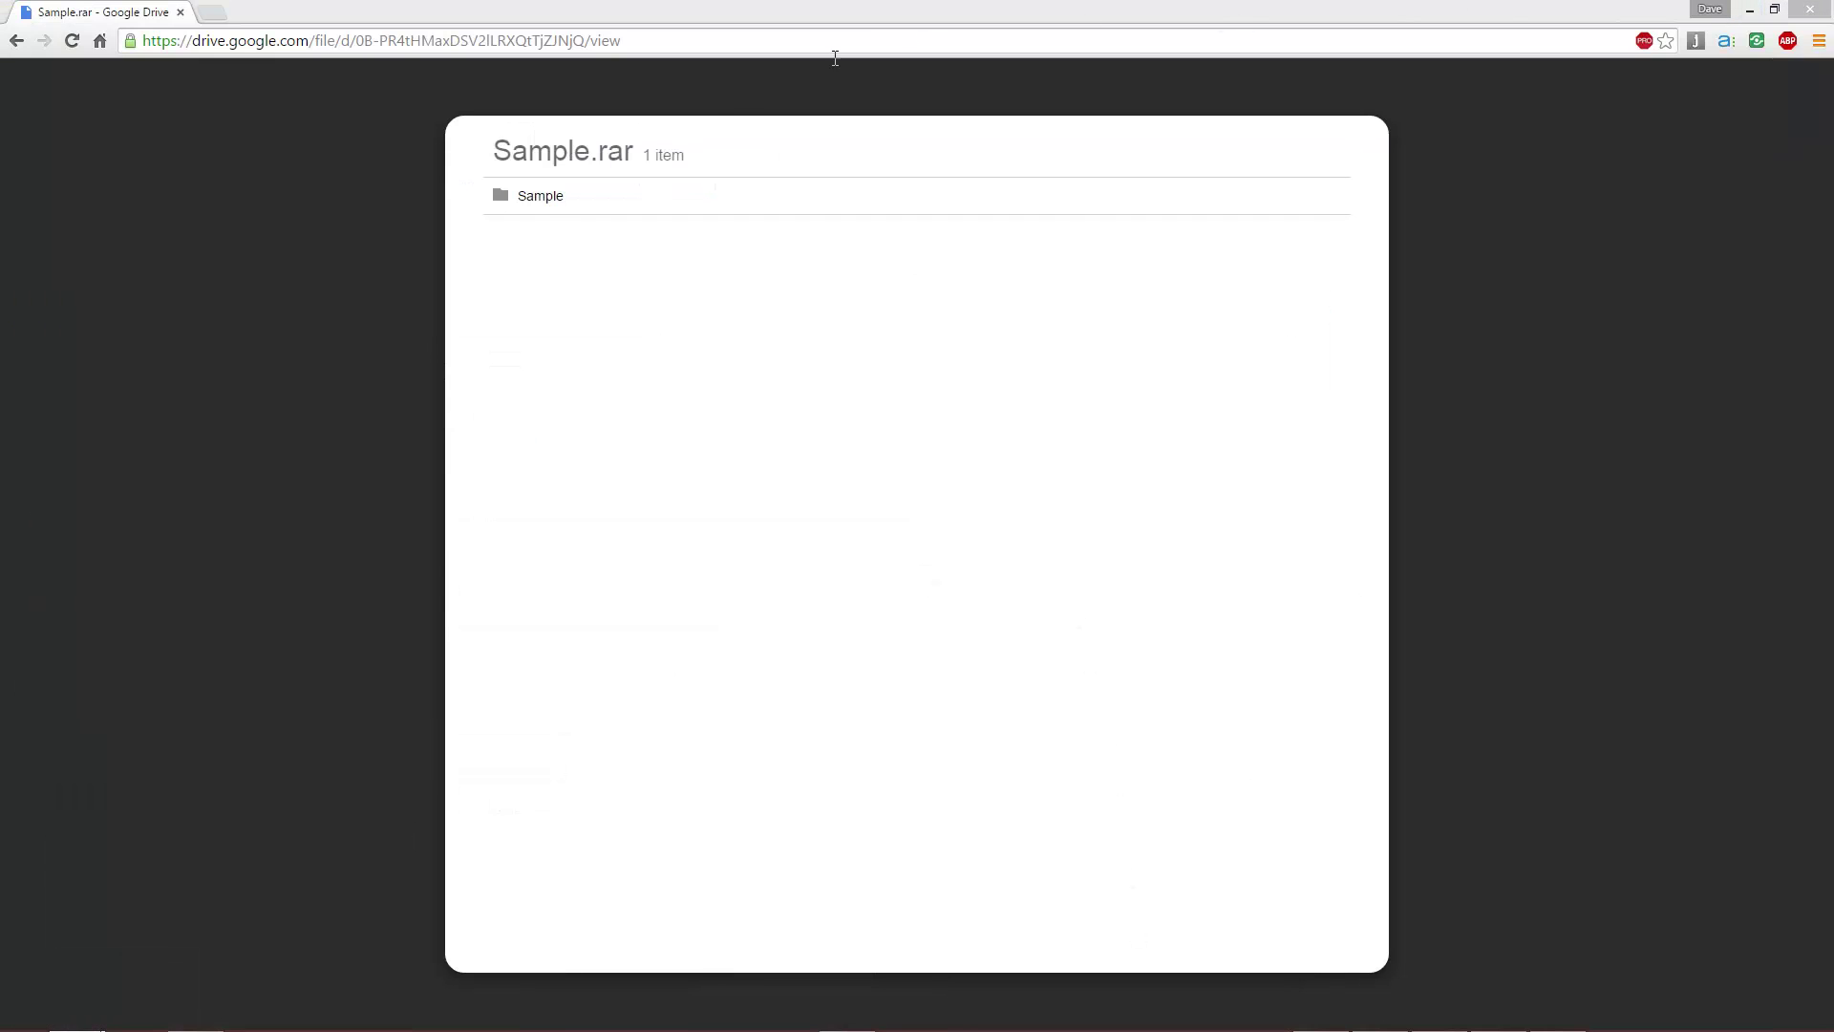
Save Sample.rar from Drive into the Match3_BP_Framework folder
click(968, 79)
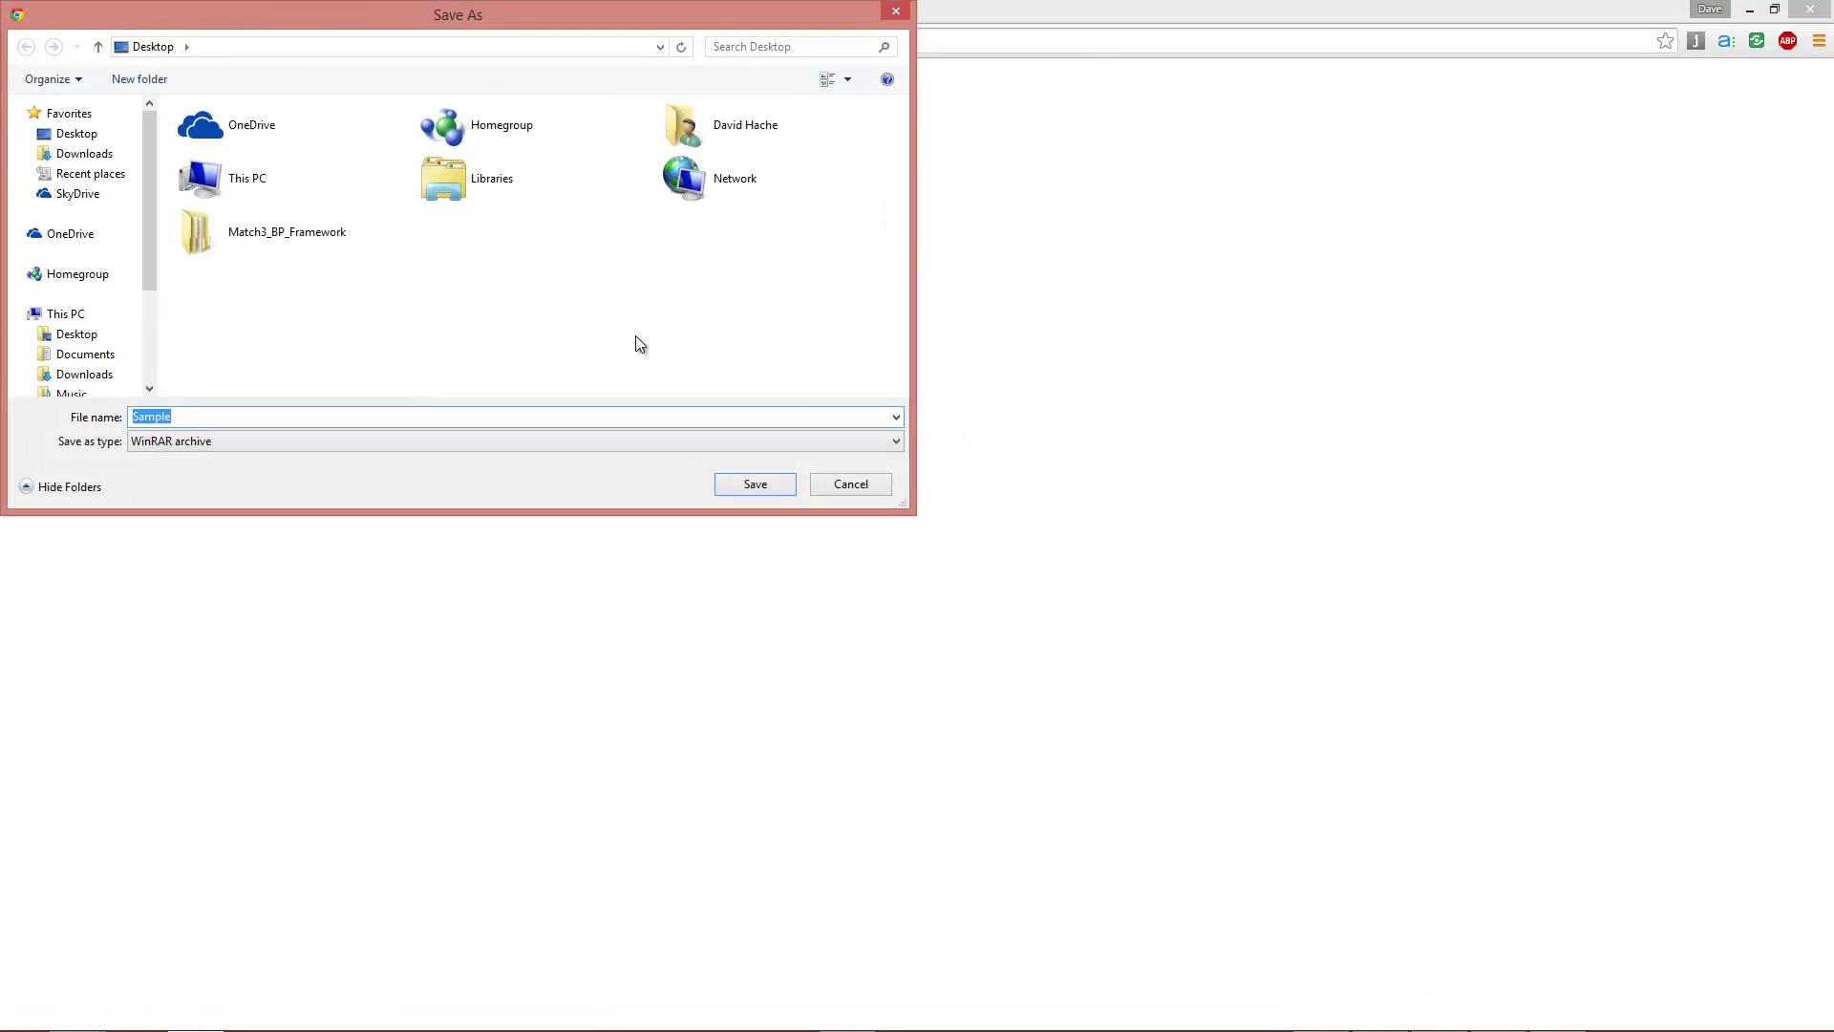
double_click(307, 230)
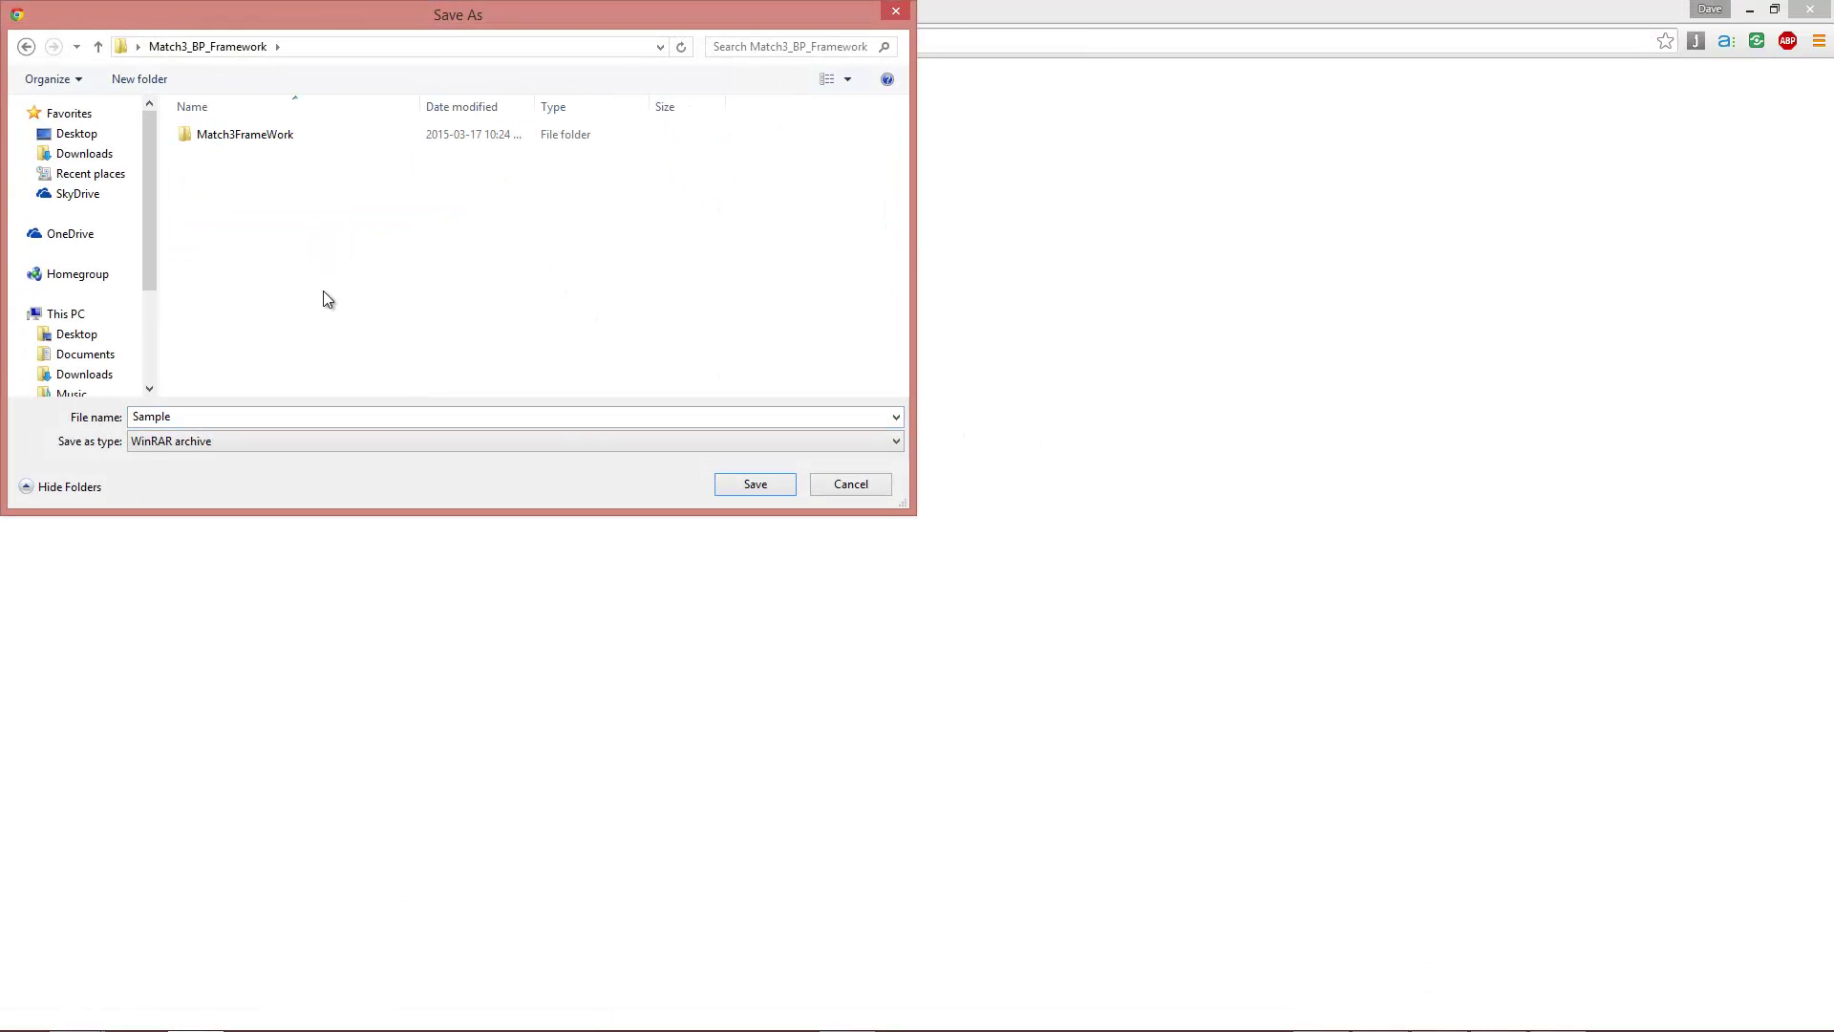
click(754, 484)
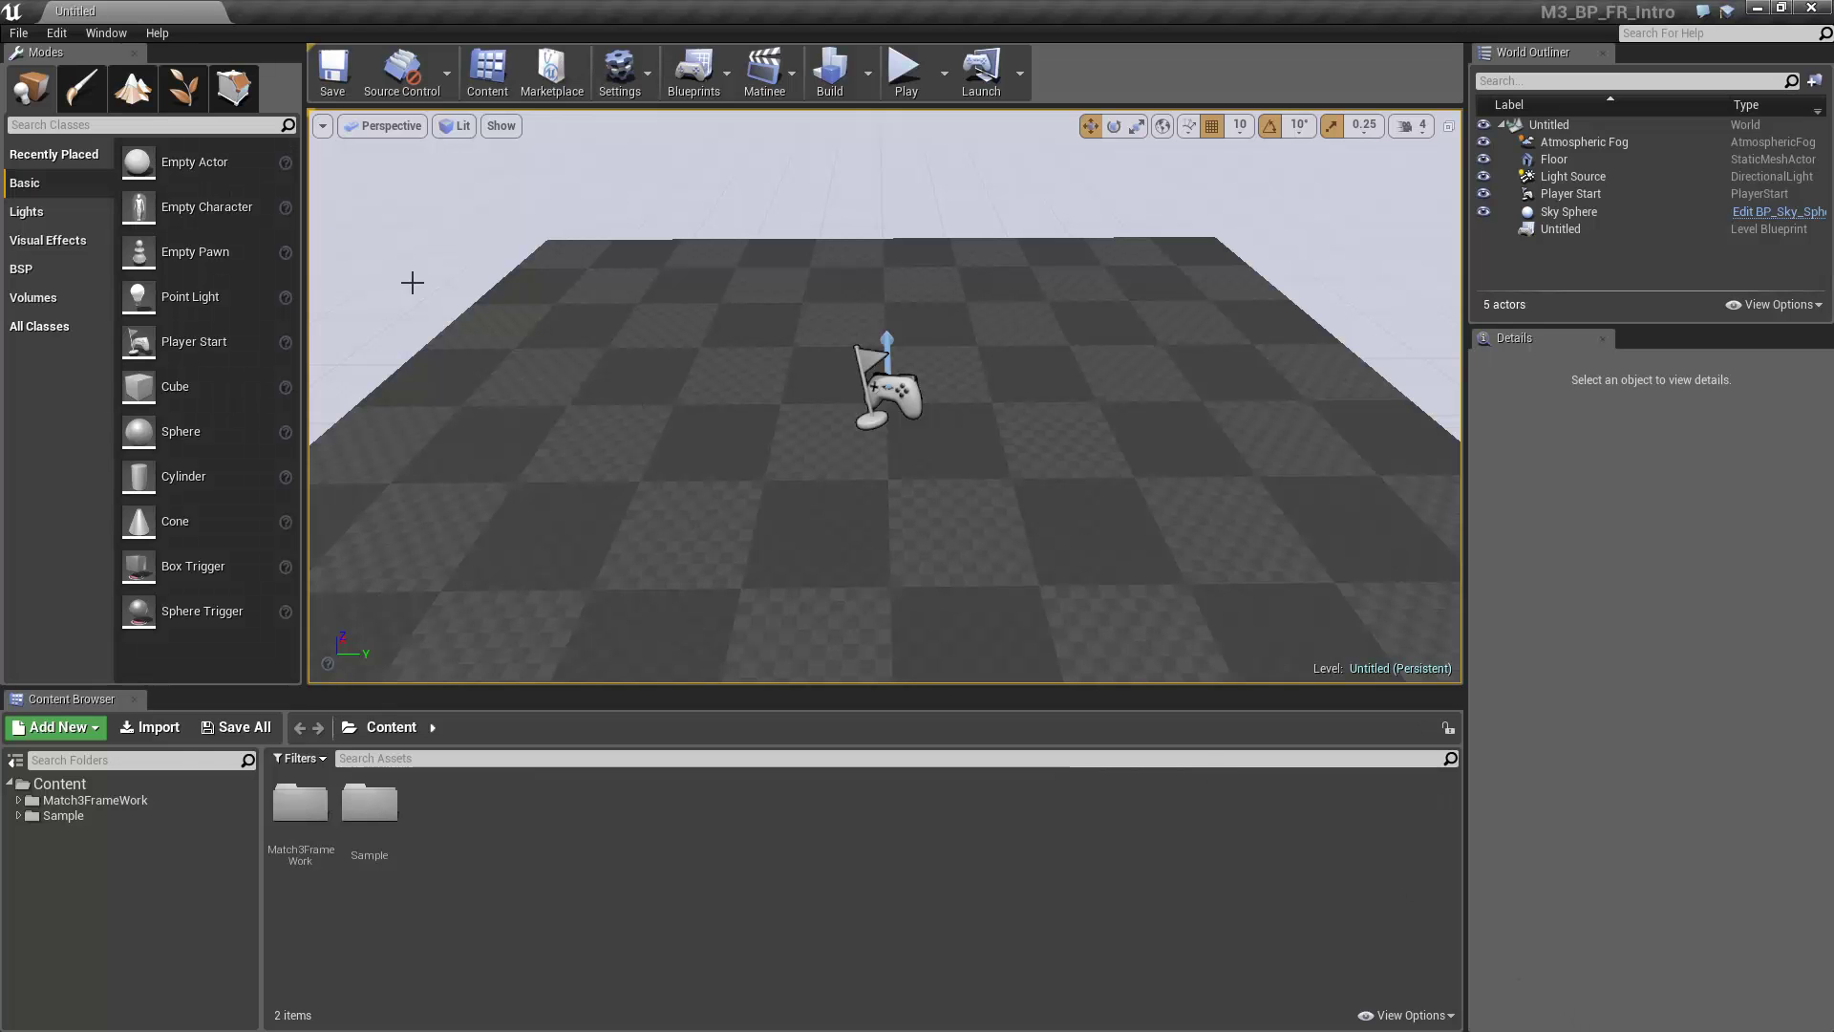
Create a new empty level and place a Player Start in it
click(30, 32)
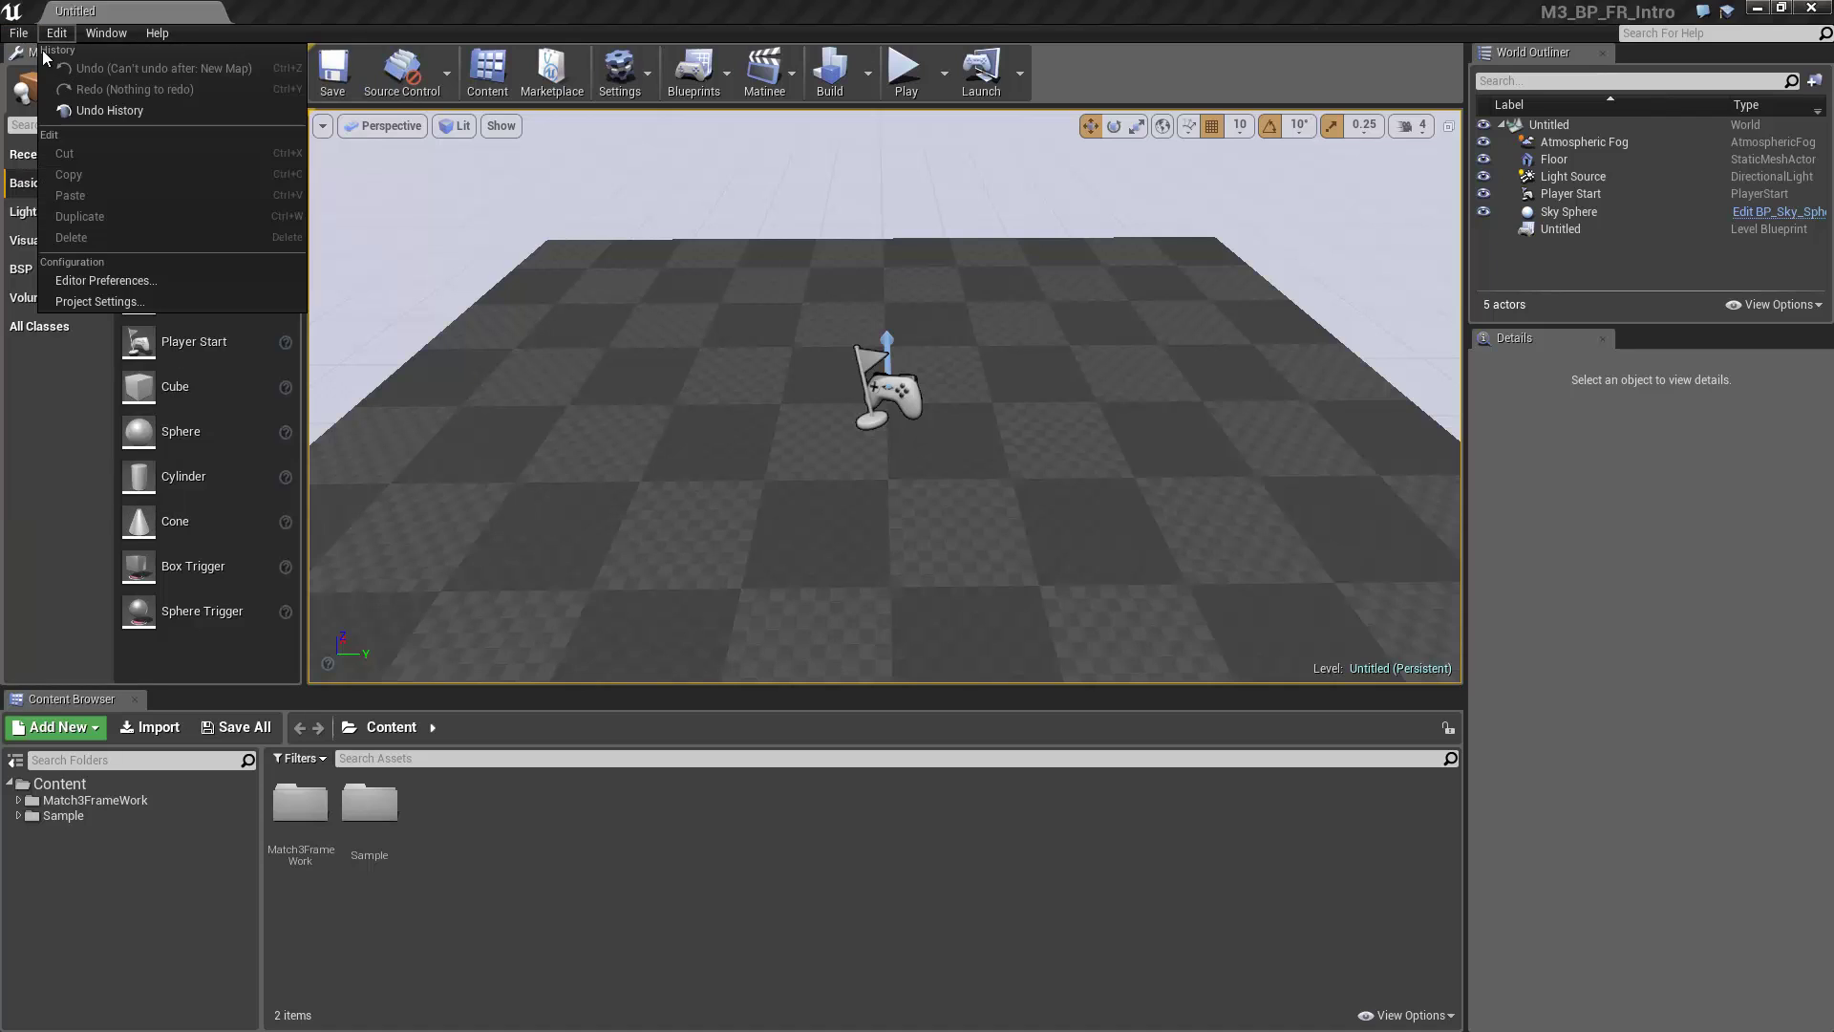
click(35, 72)
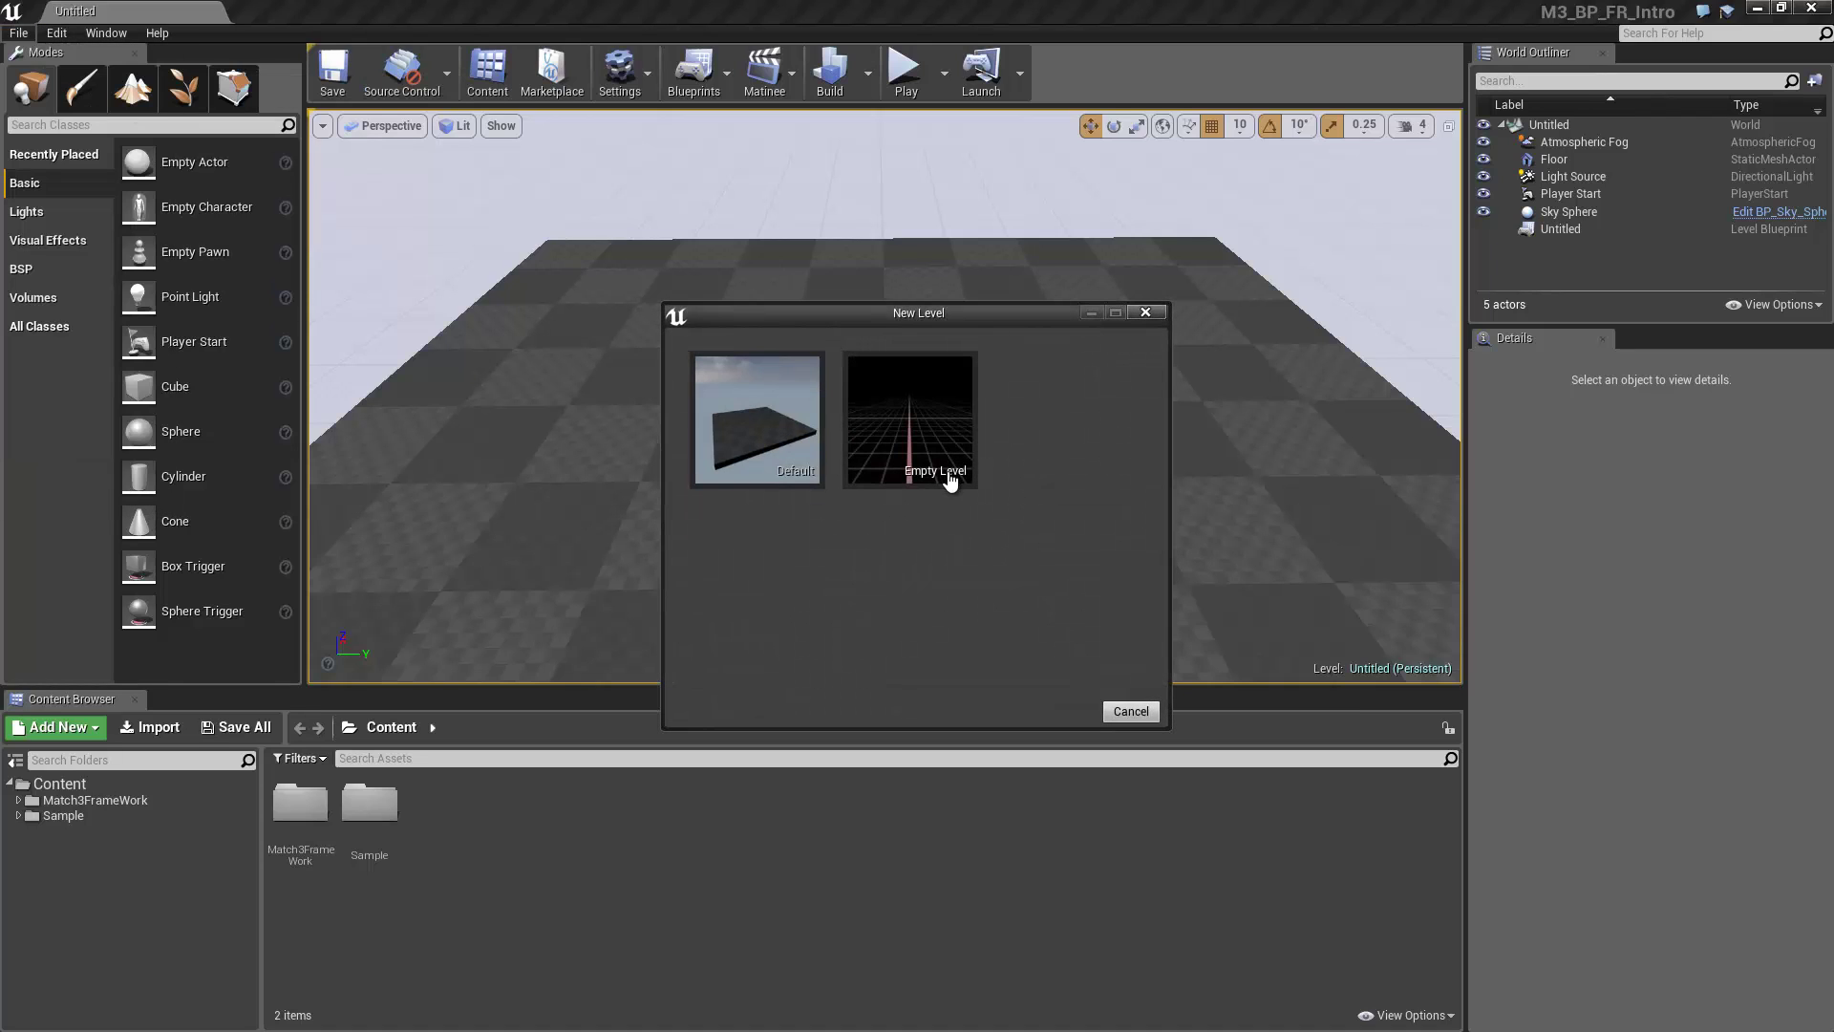
click(945, 478)
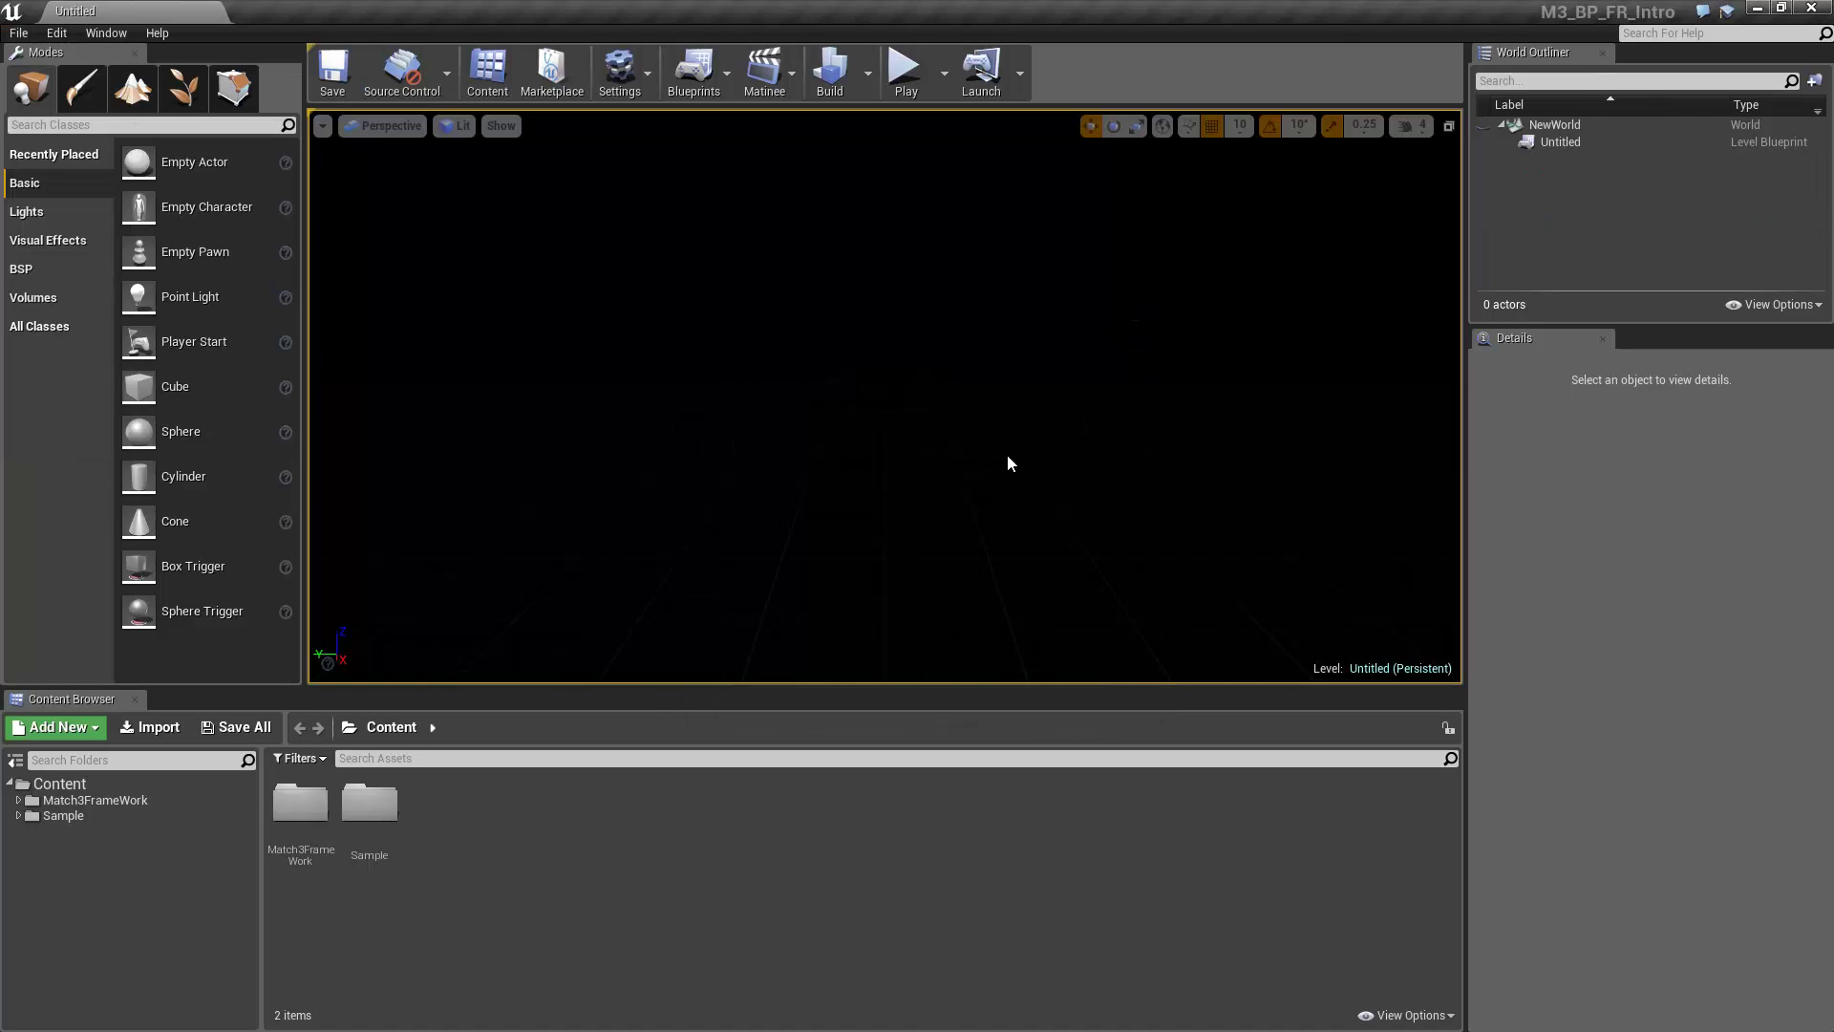
drag(206, 344, 870, 179)
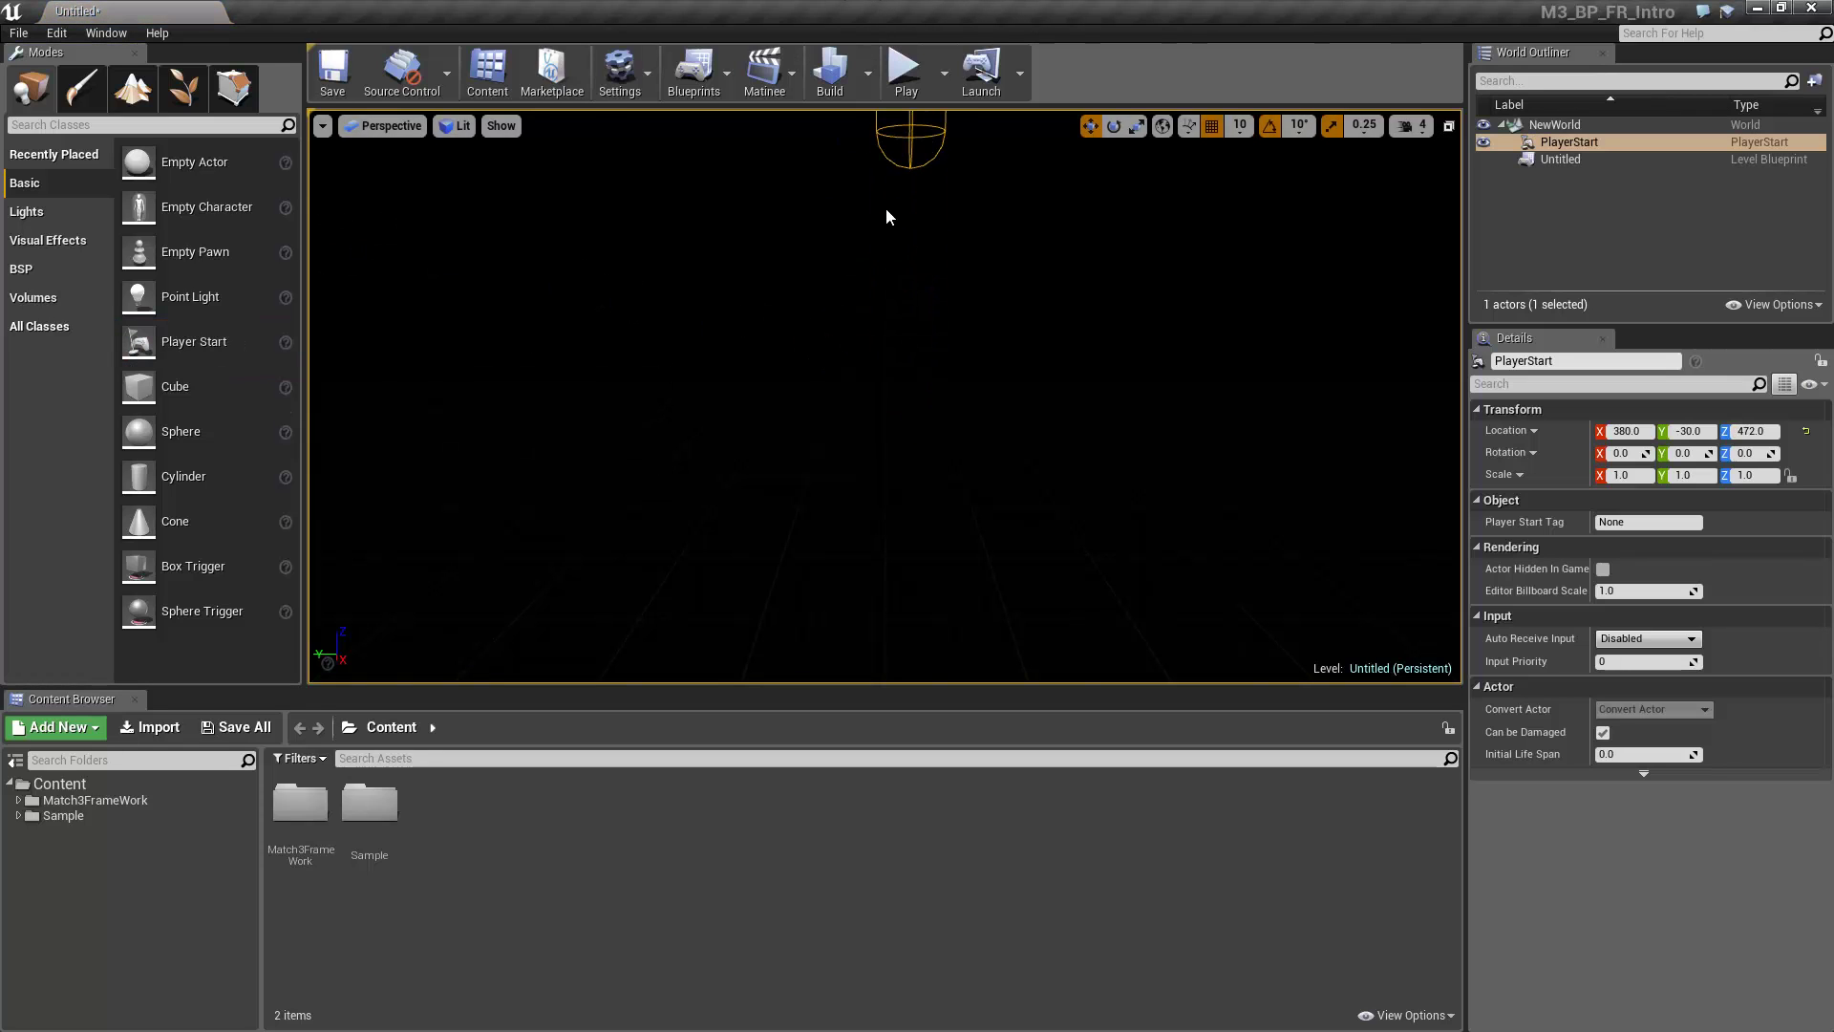
right_drag(897, 411, 922, 426)
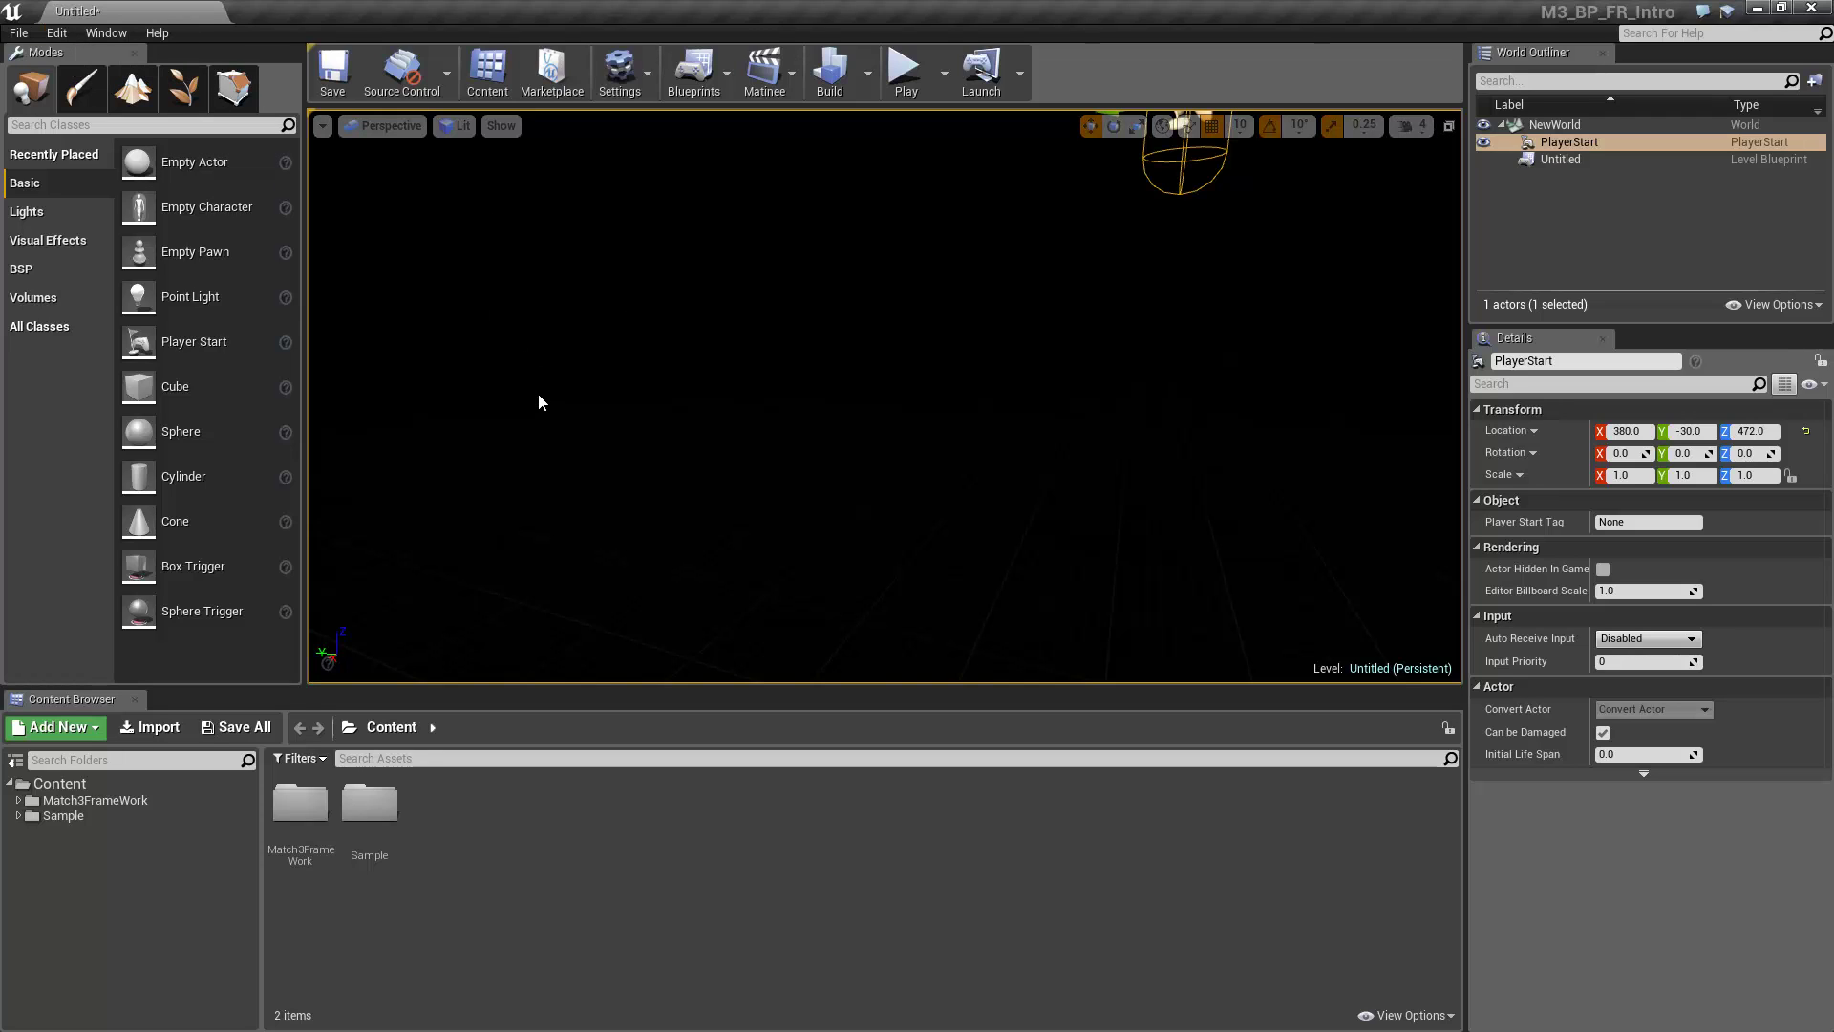
Save the level as Level1 in the Match3FrameWork folder
key(ctrl+s)
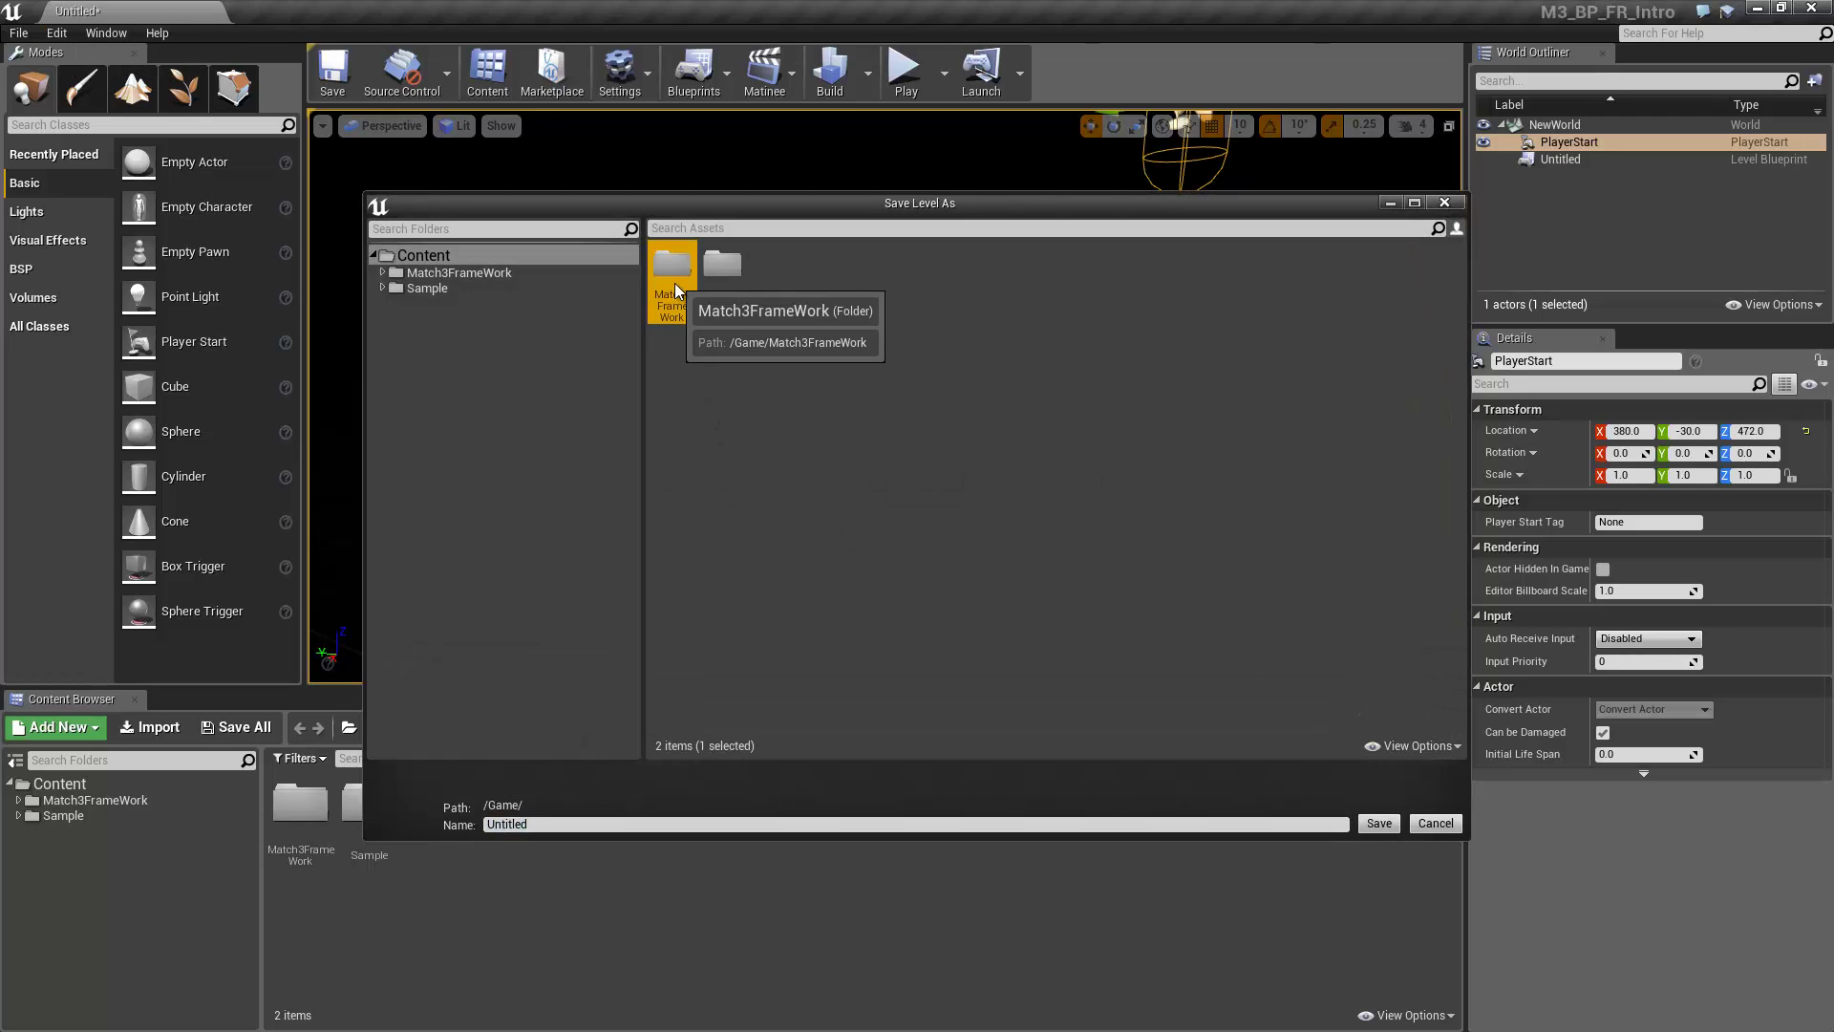
double_click(675, 283)
click(631, 825)
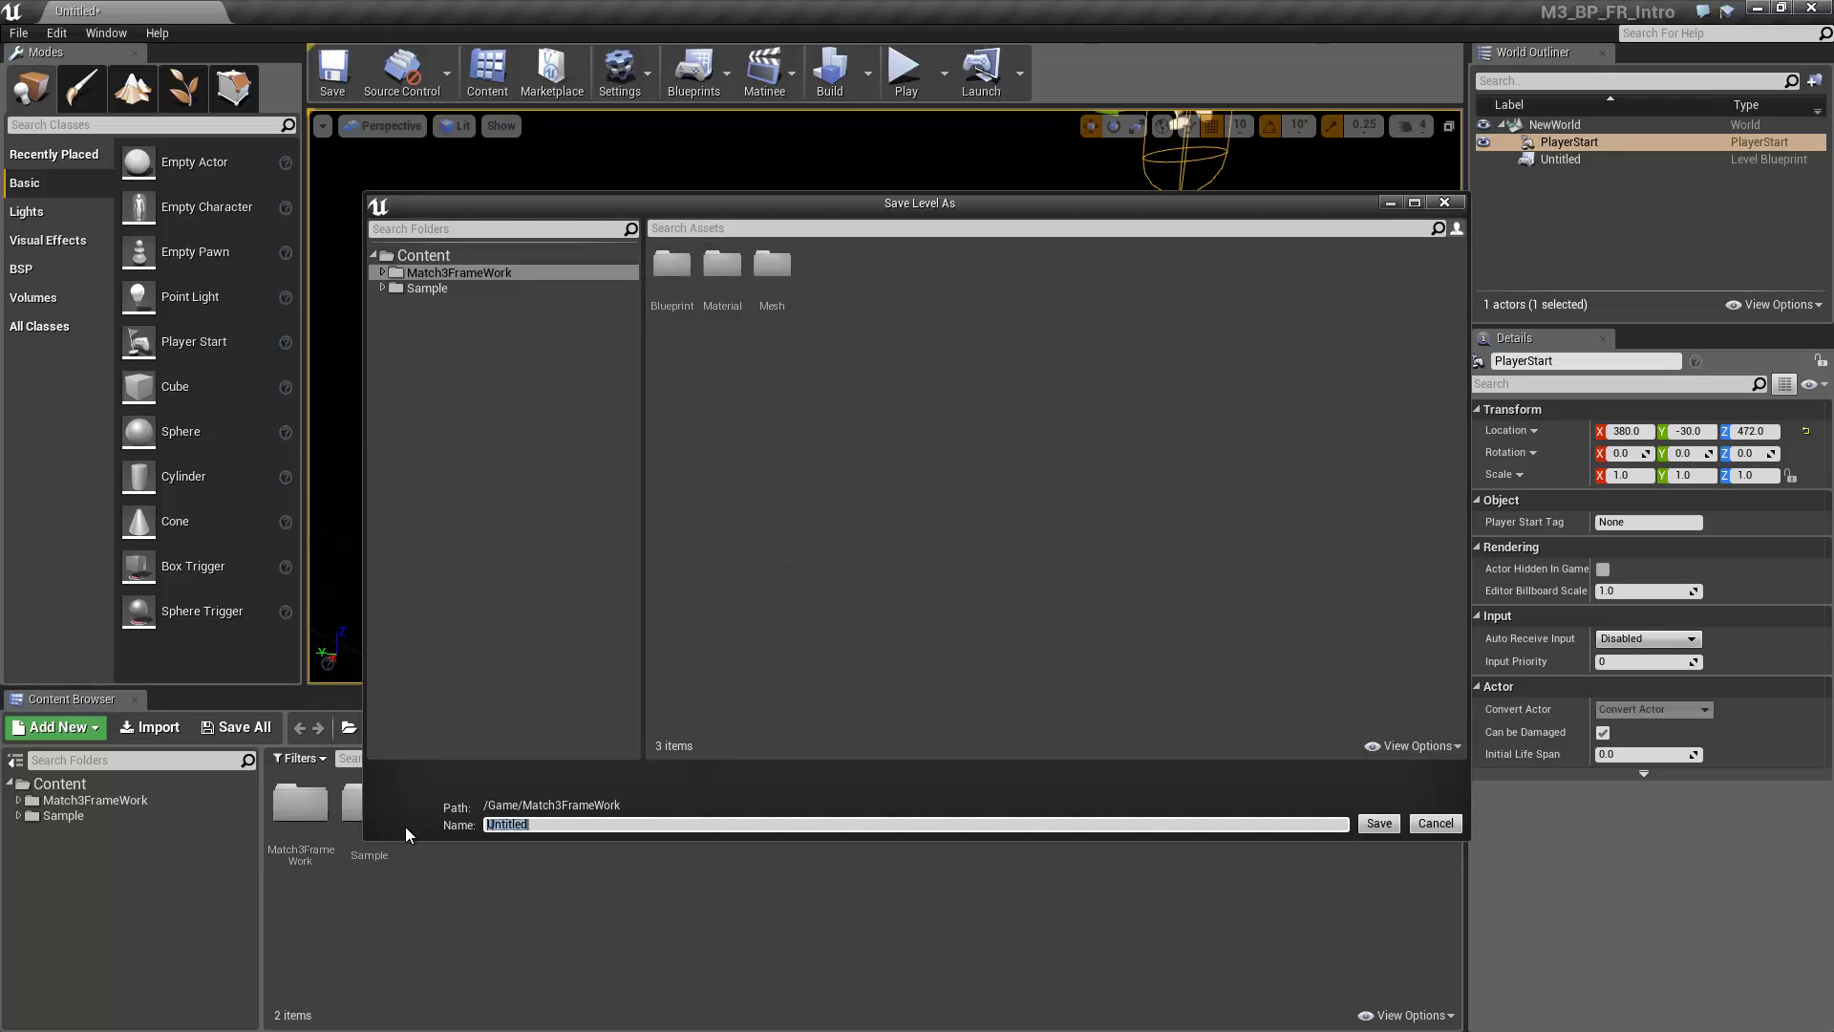
text(MyLevel)
key(Return)
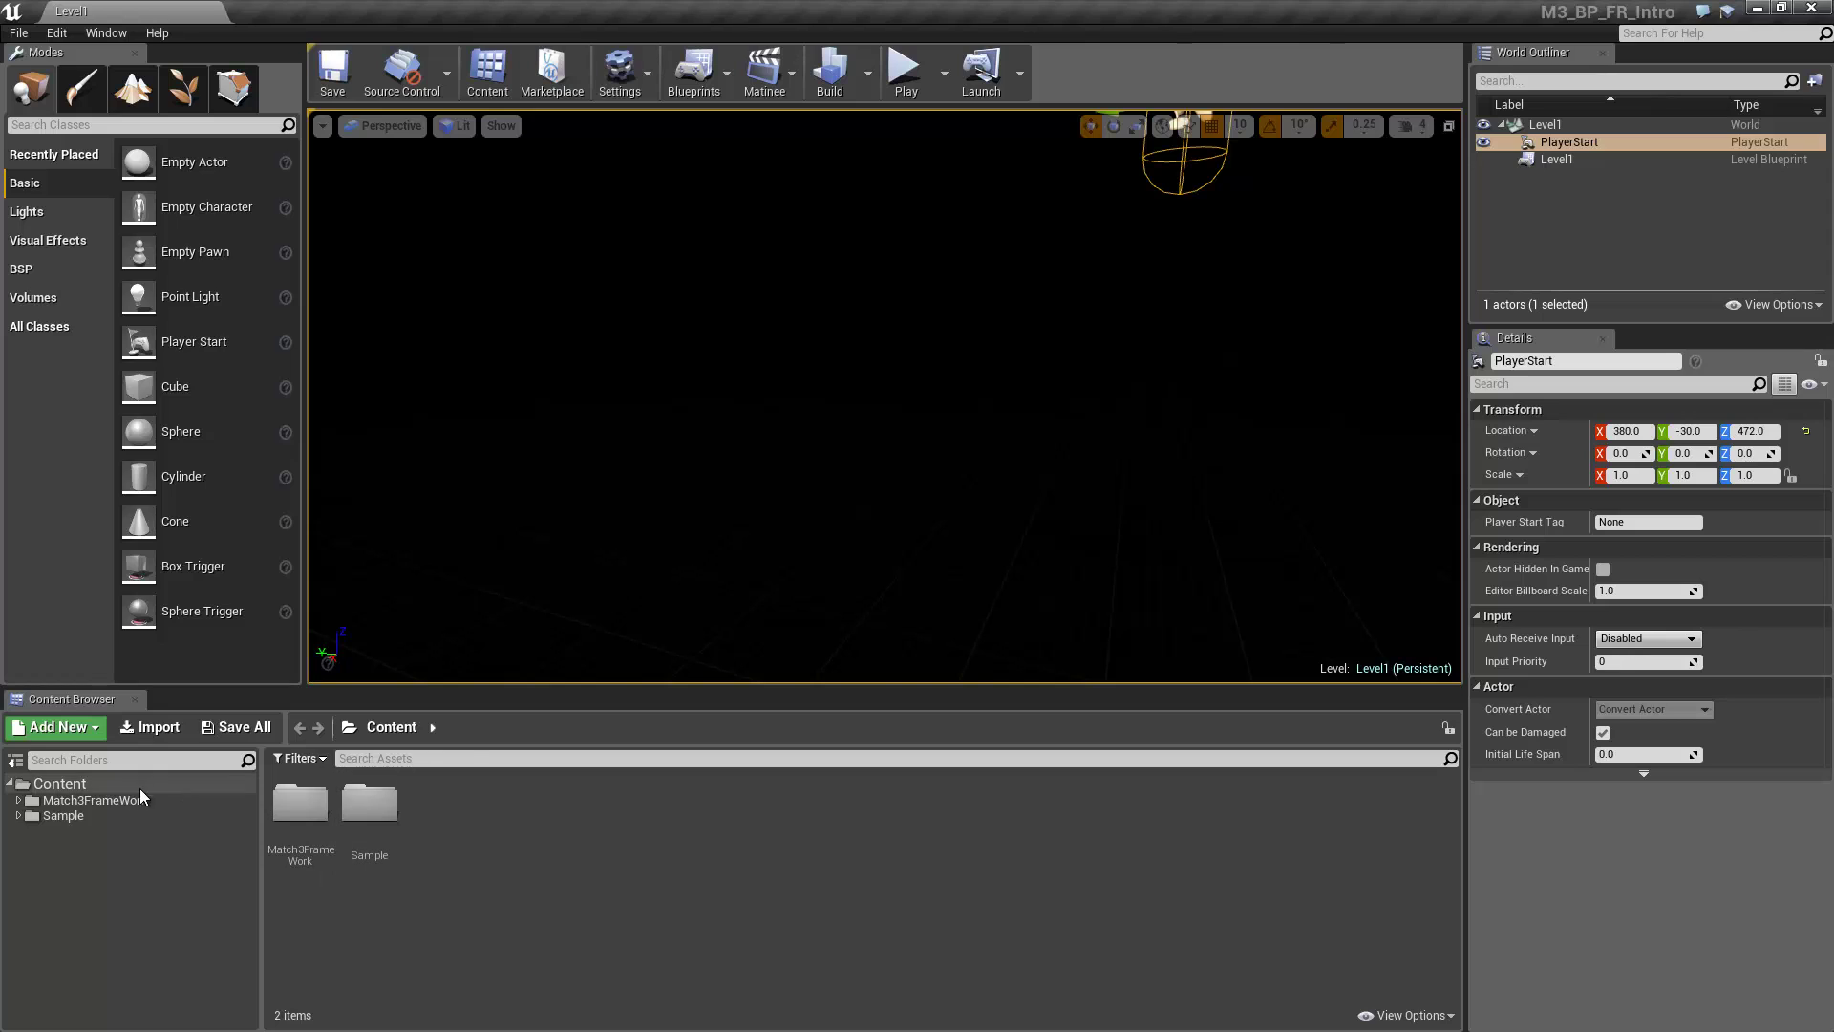
click(137, 802)
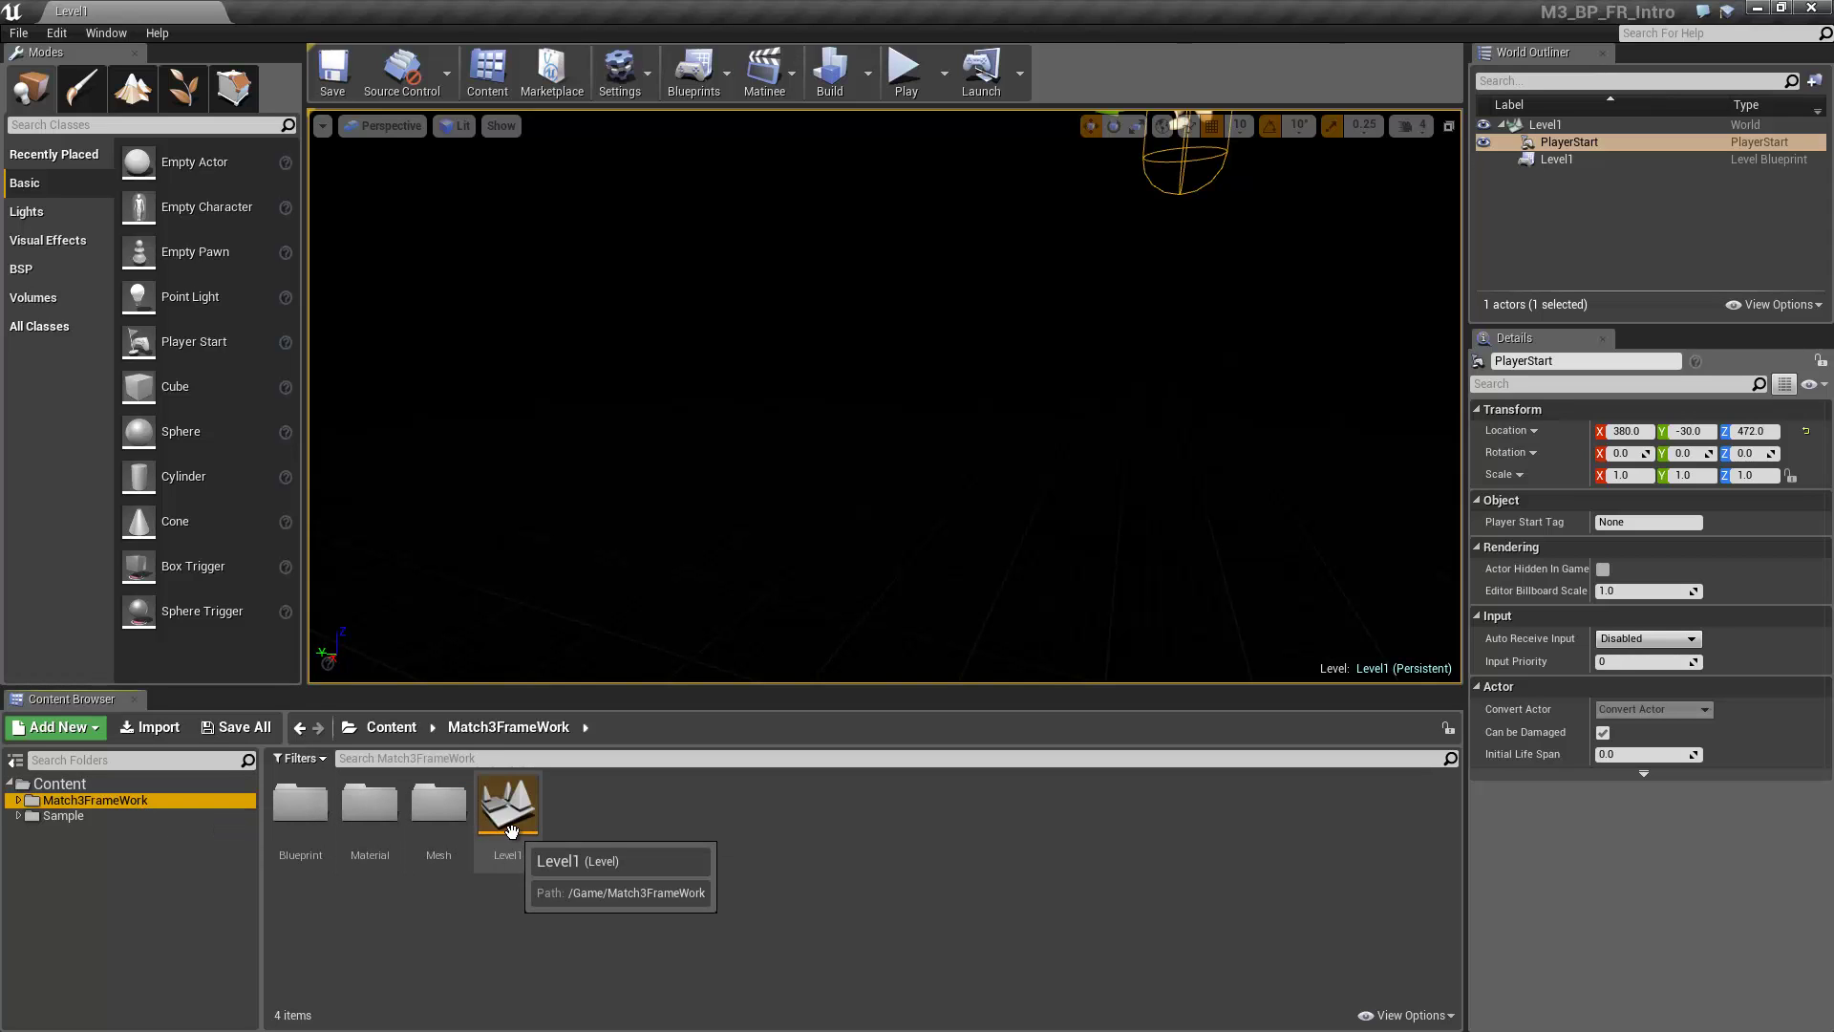
key(f)
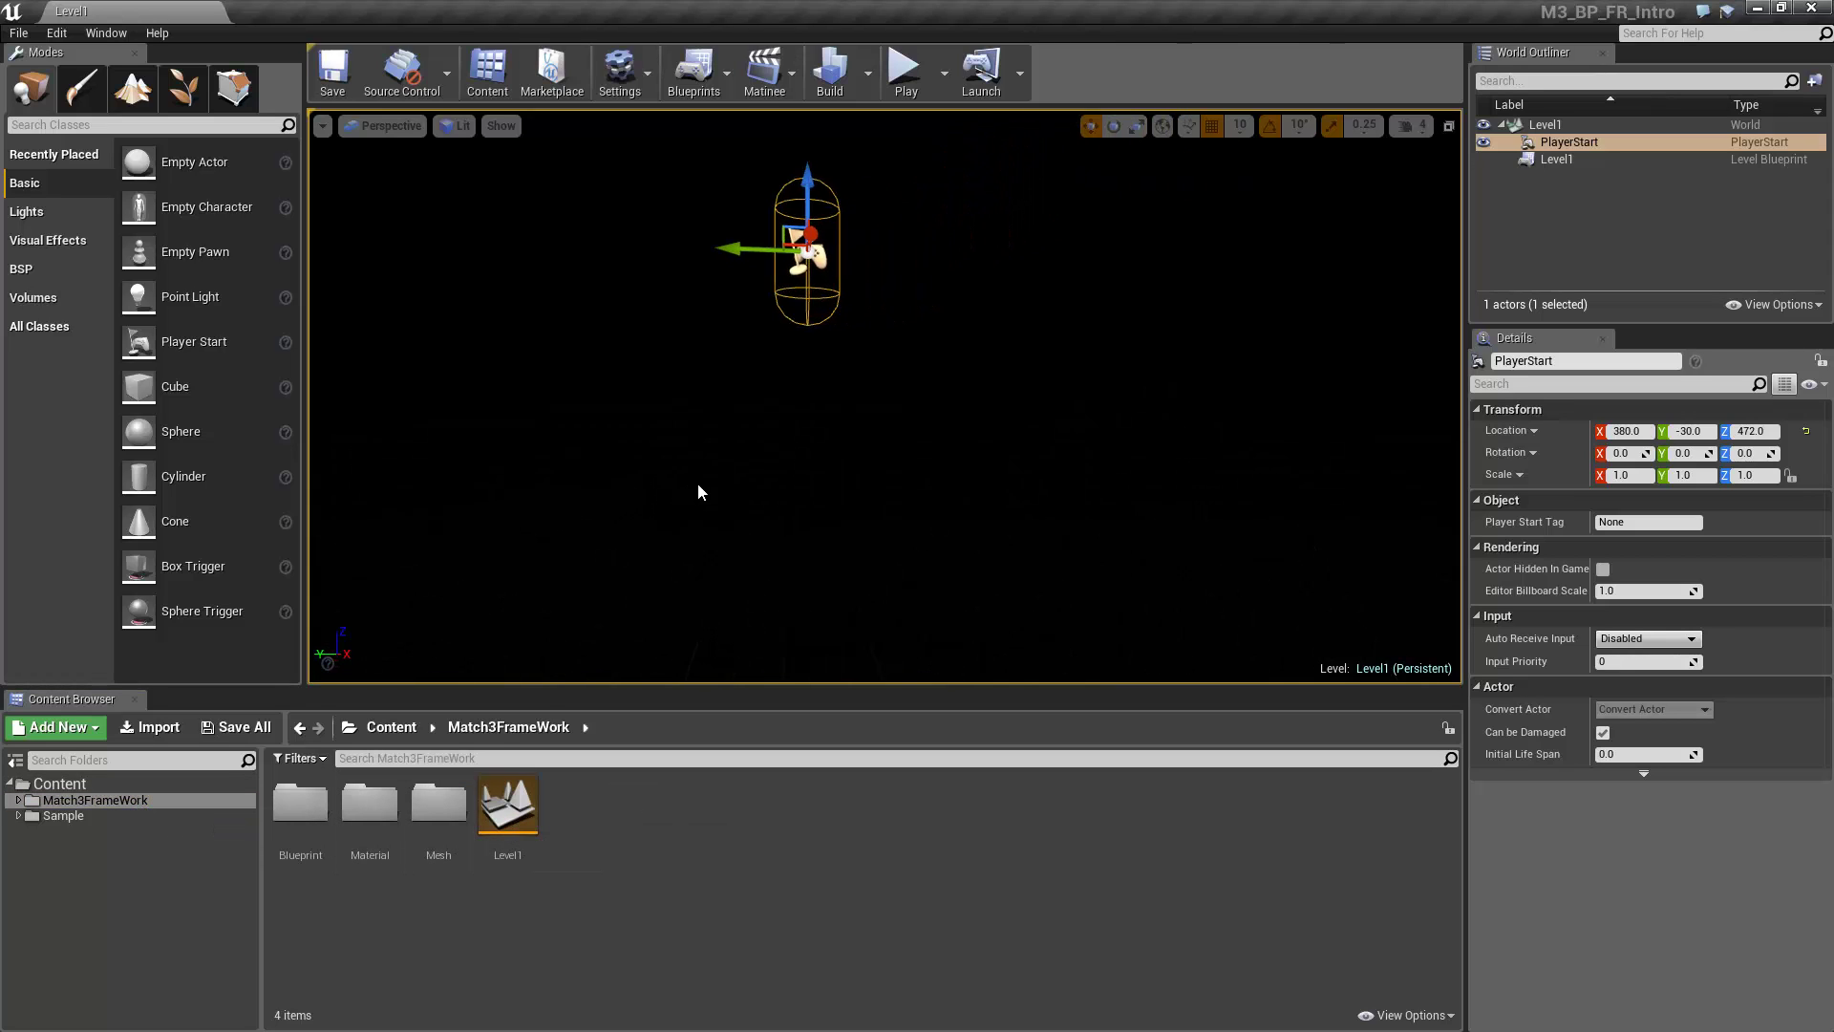
click(50, 33)
click(100, 299)
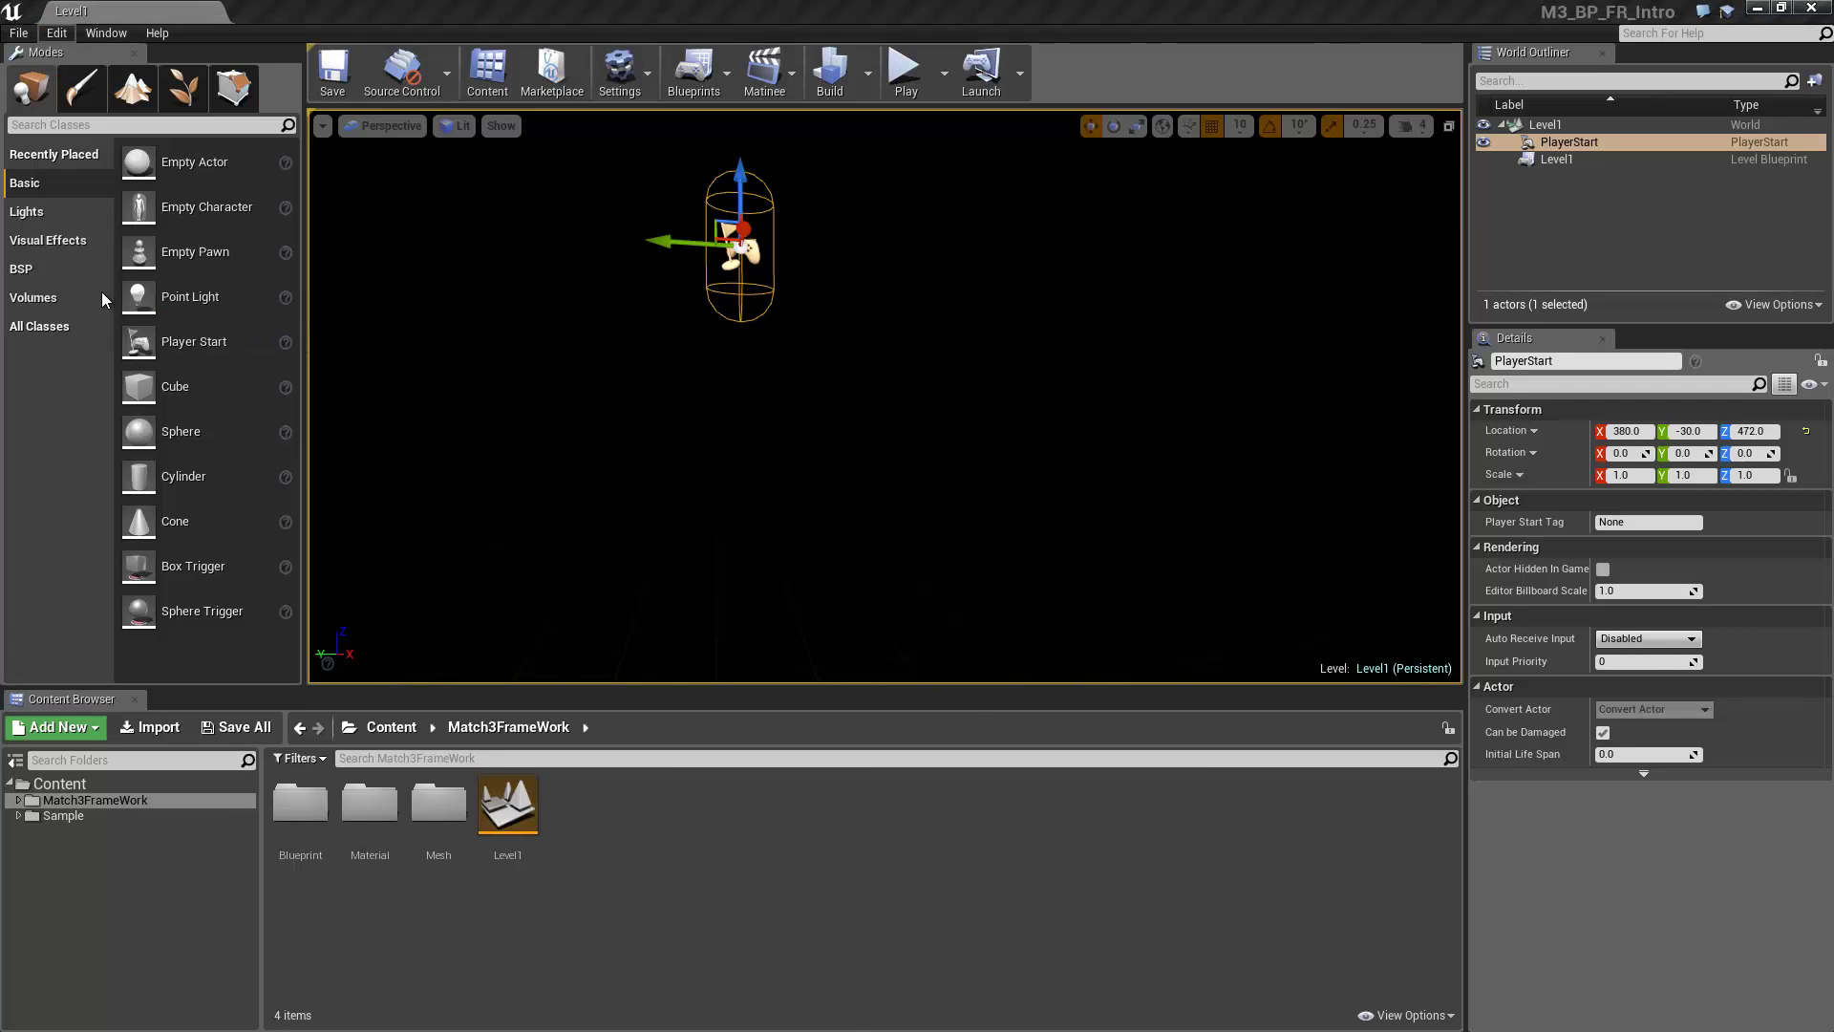
Make Level1 the game default and editor startup map, with M3_GameMode as default game mode
click(391, 297)
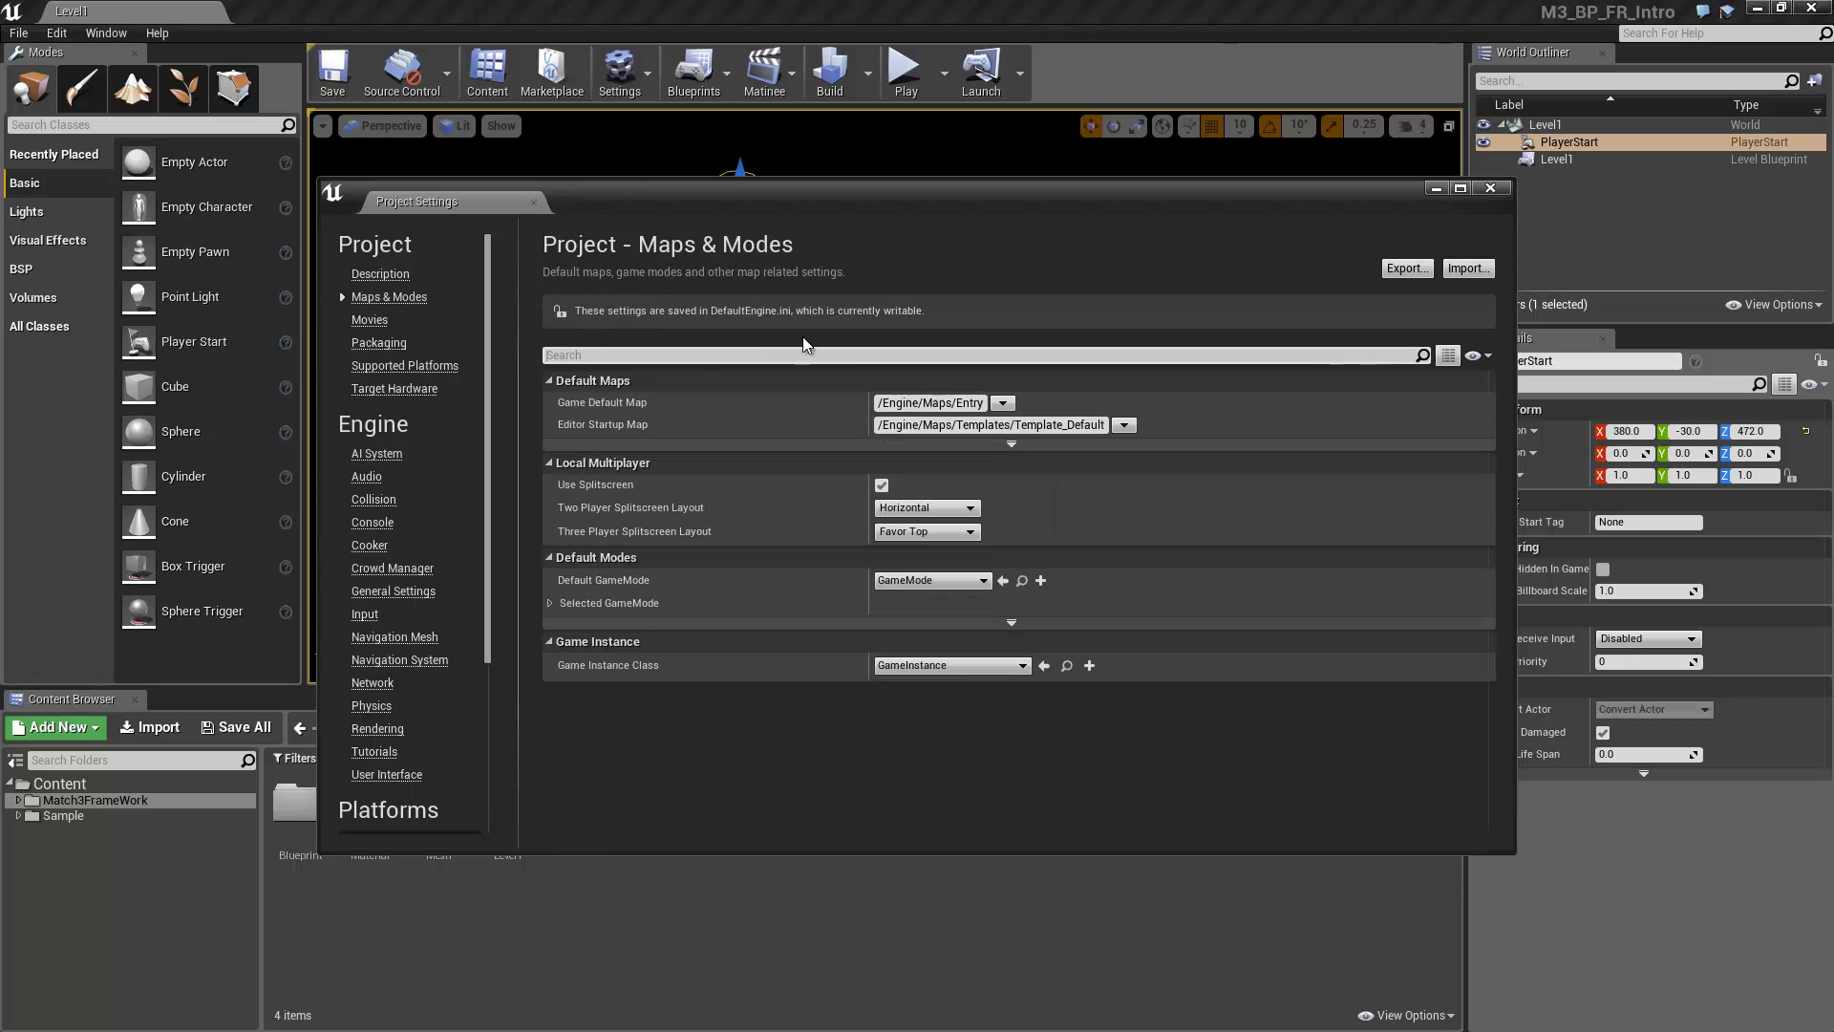
click(1002, 402)
click(1026, 439)
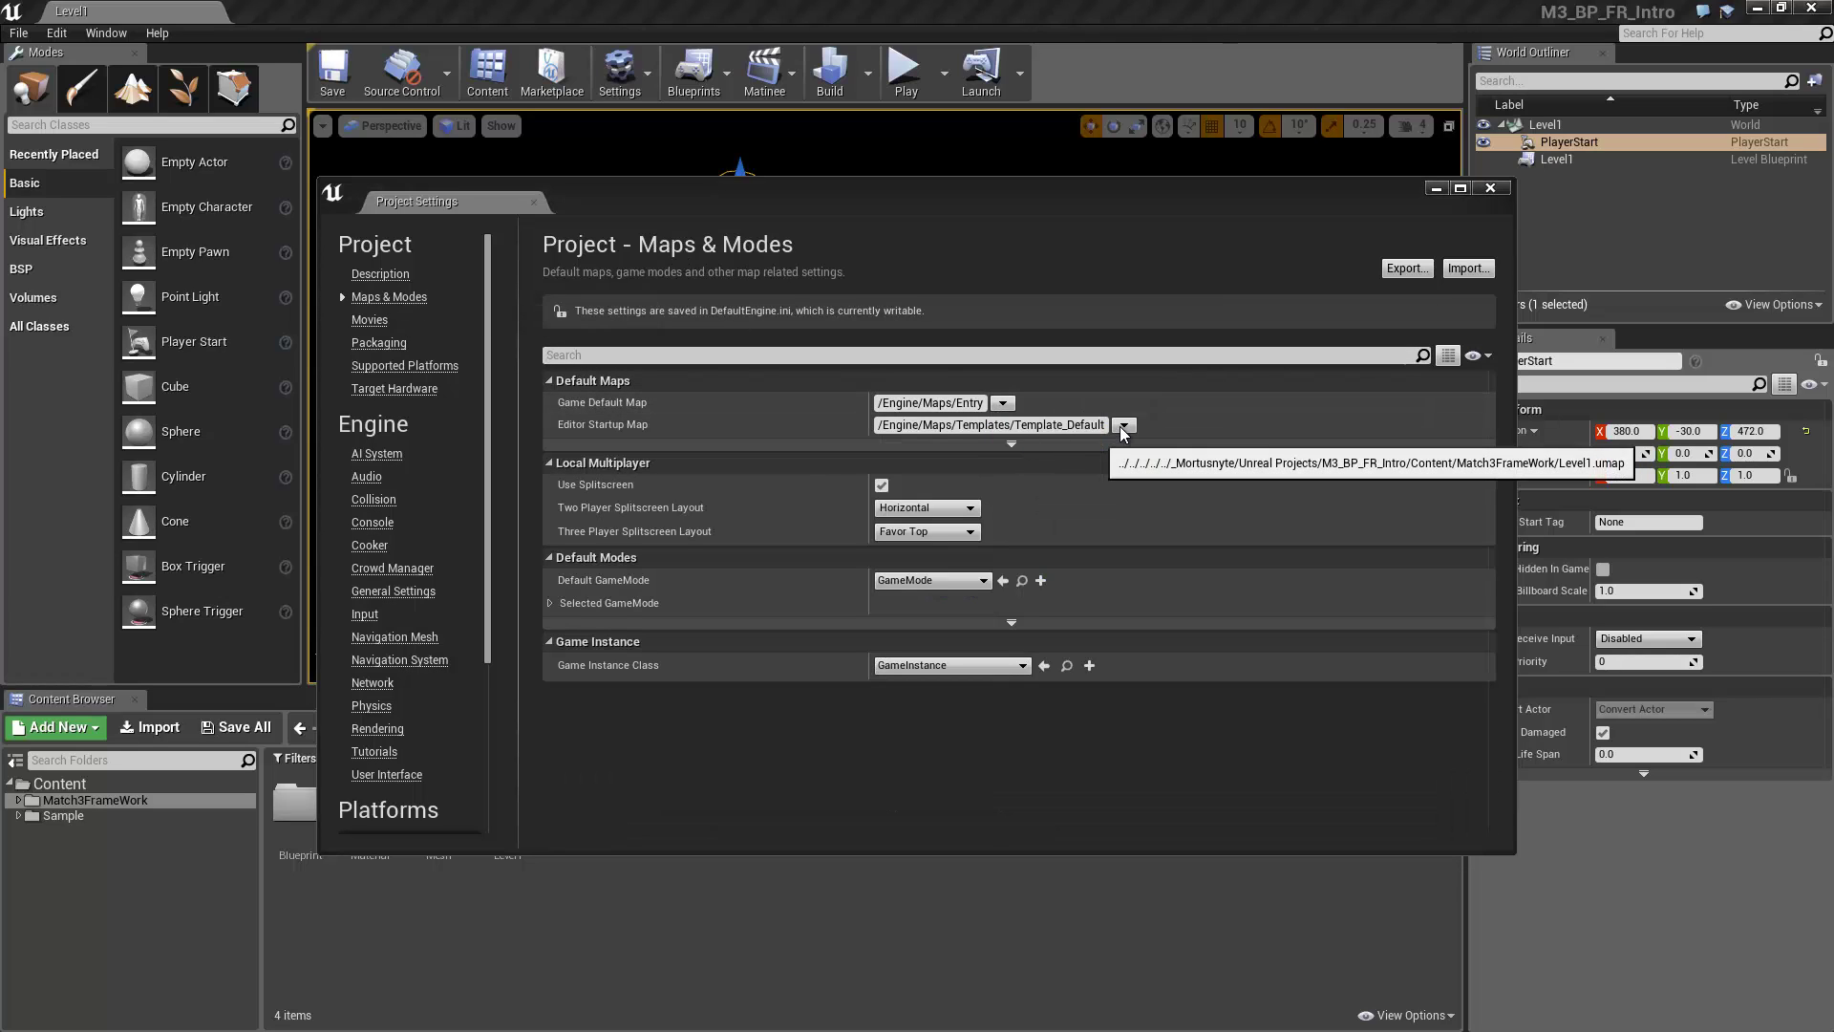
click(1123, 425)
click(1148, 463)
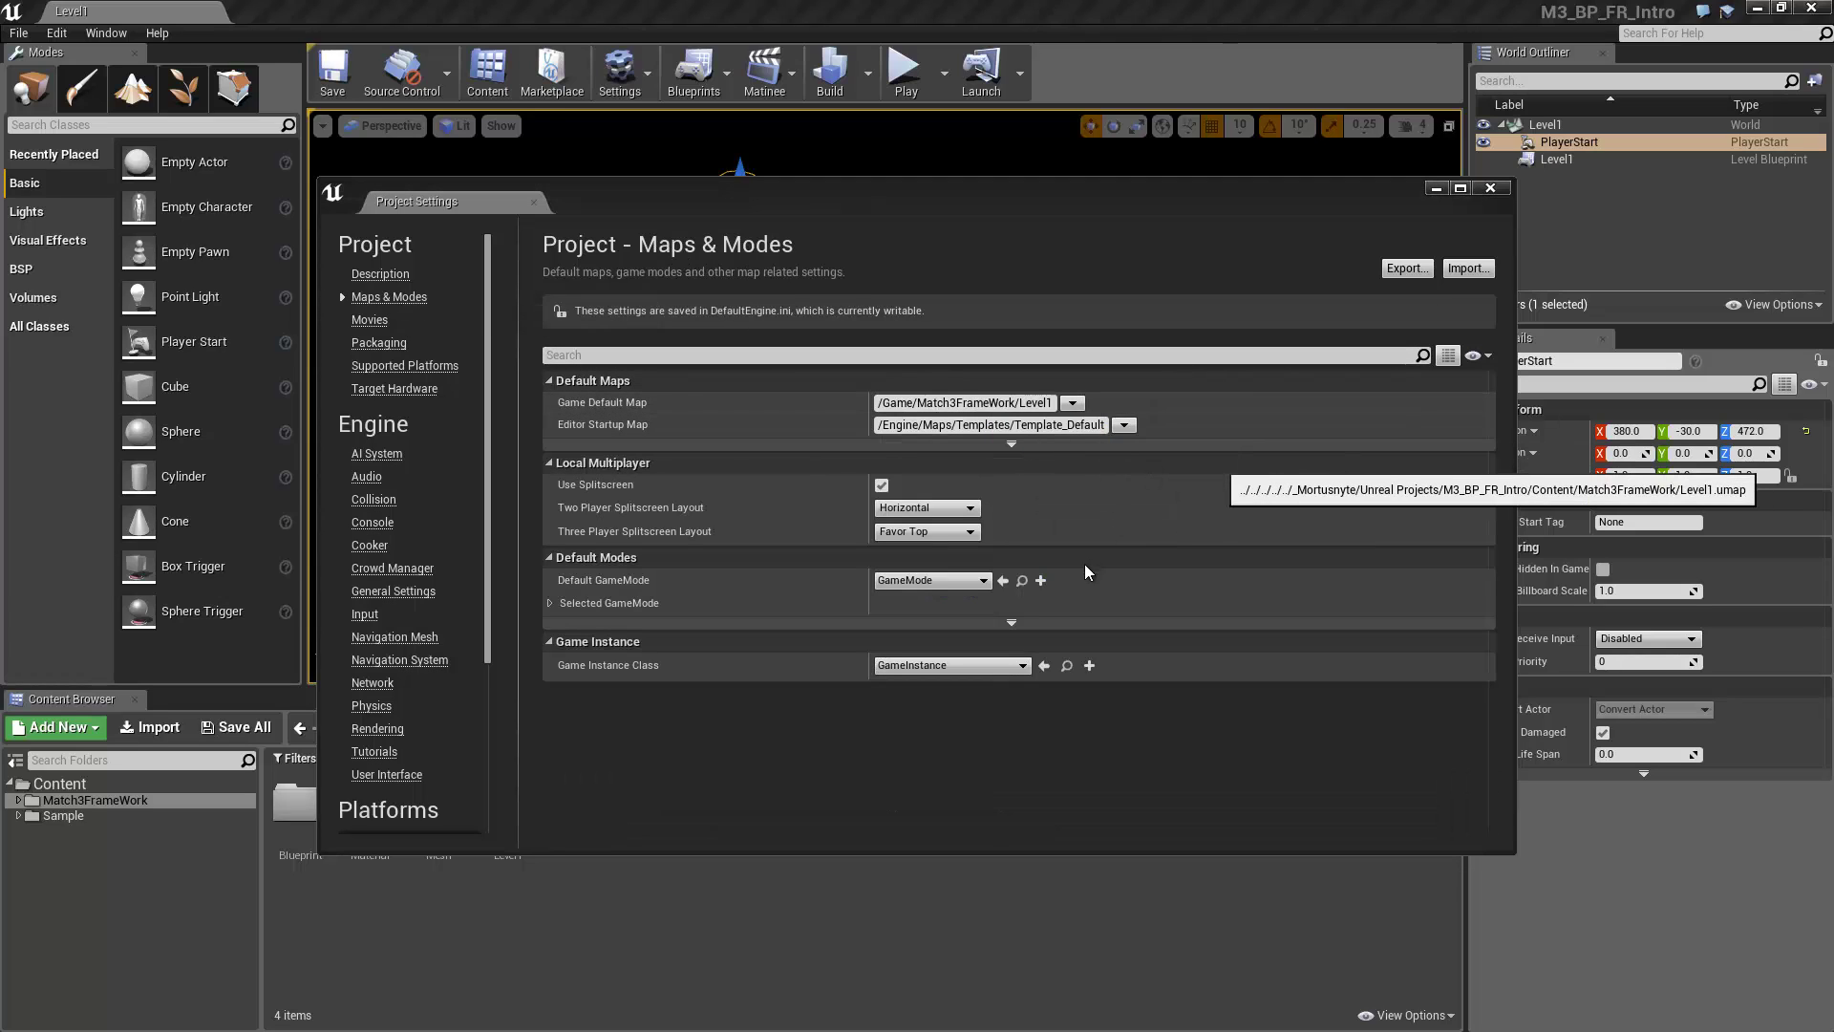
click(970, 582)
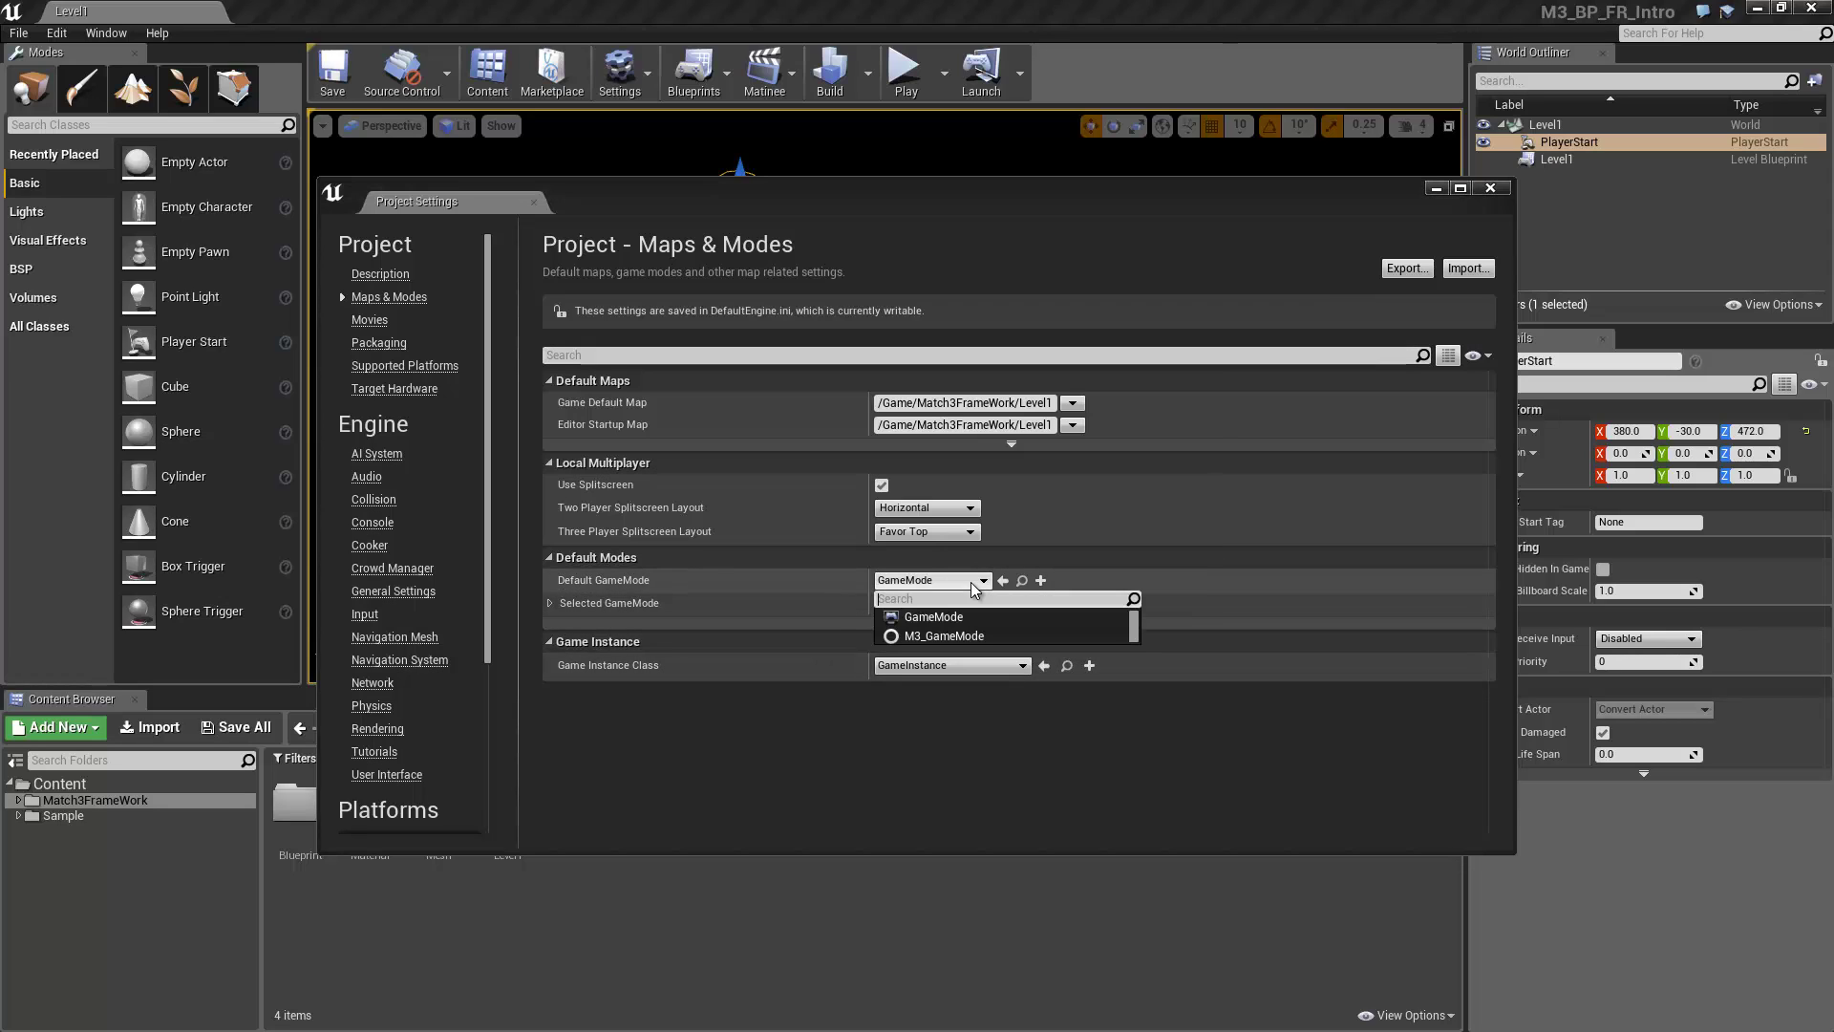
click(955, 640)
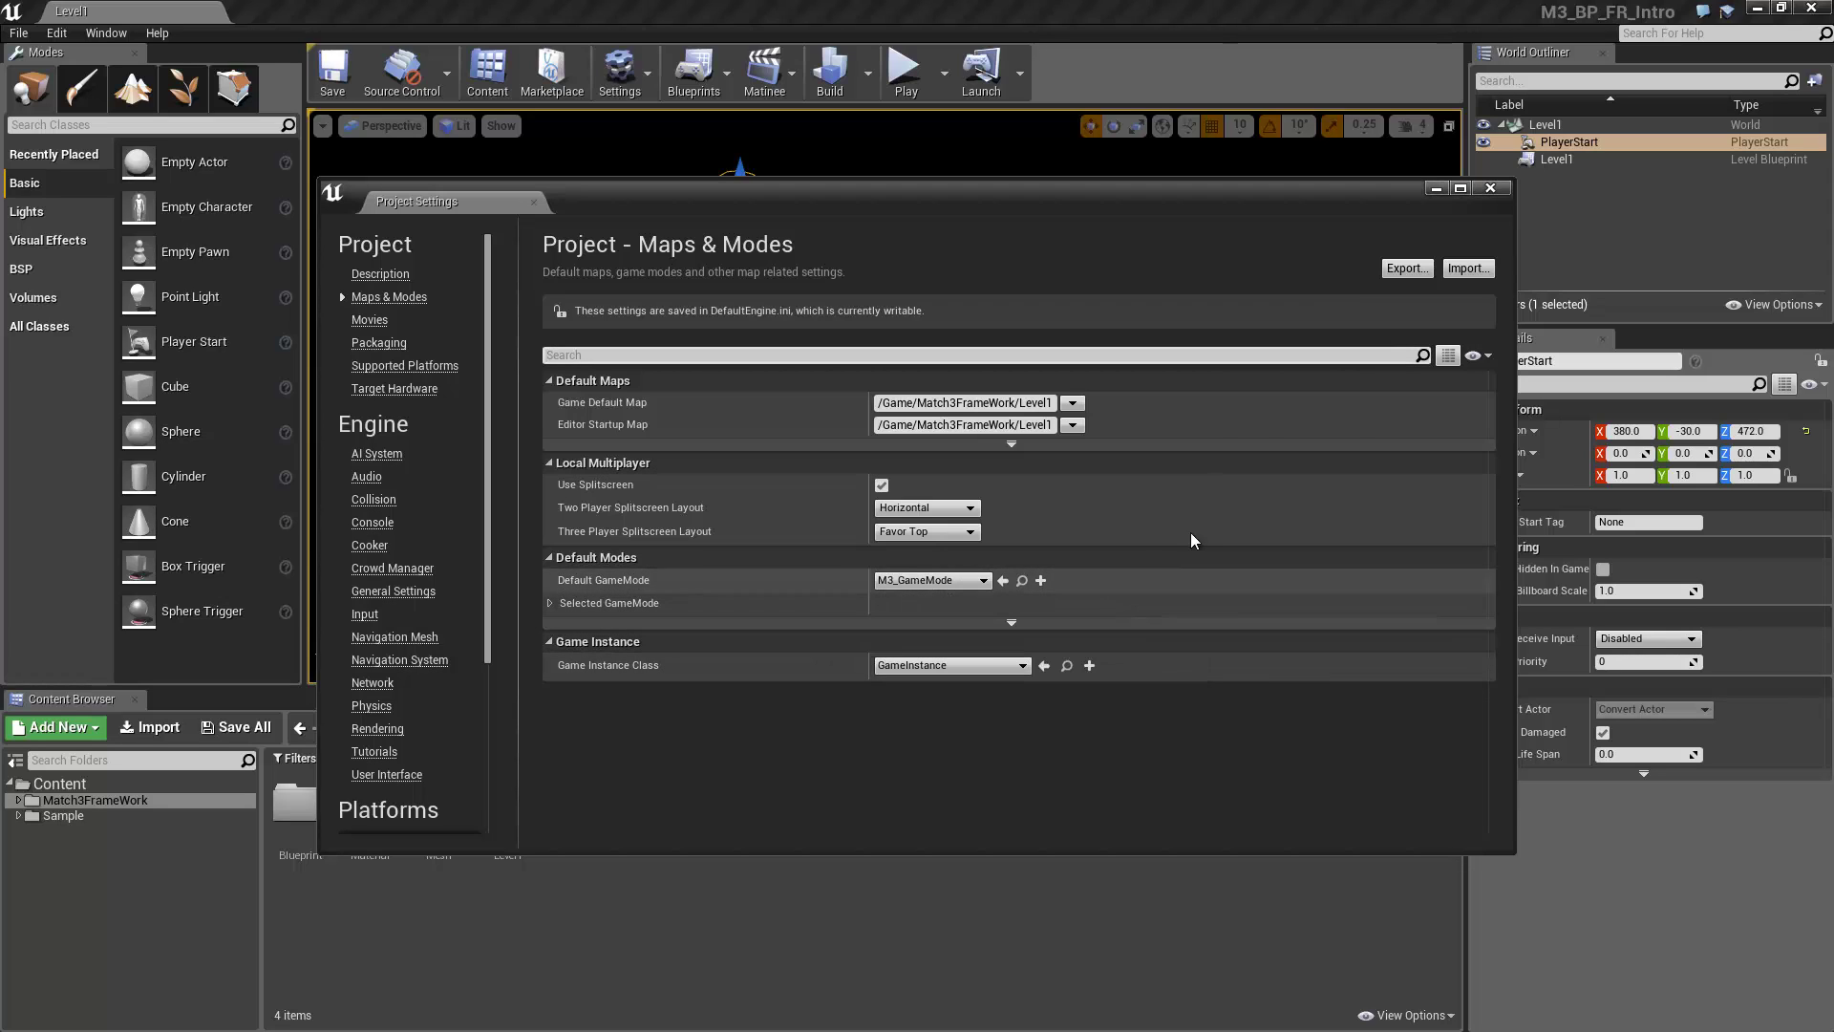
click(1498, 190)
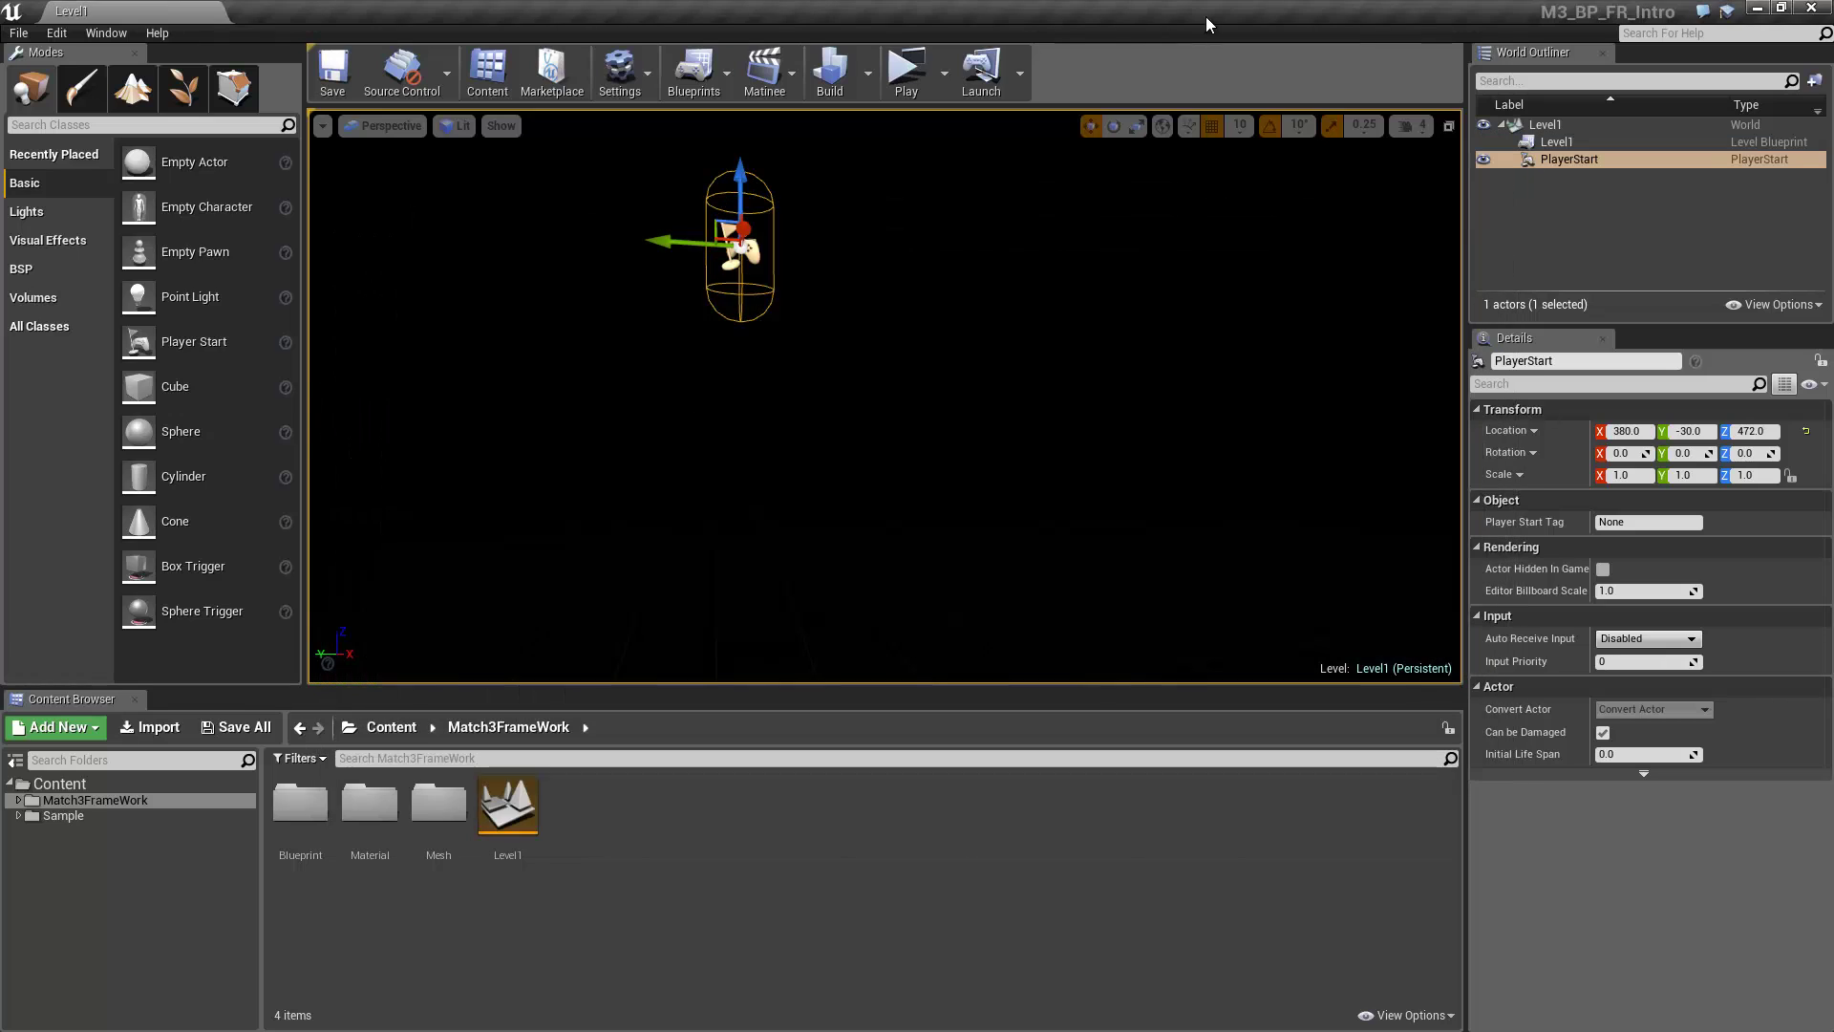
Set the play window size to 1920x1080
click(946, 75)
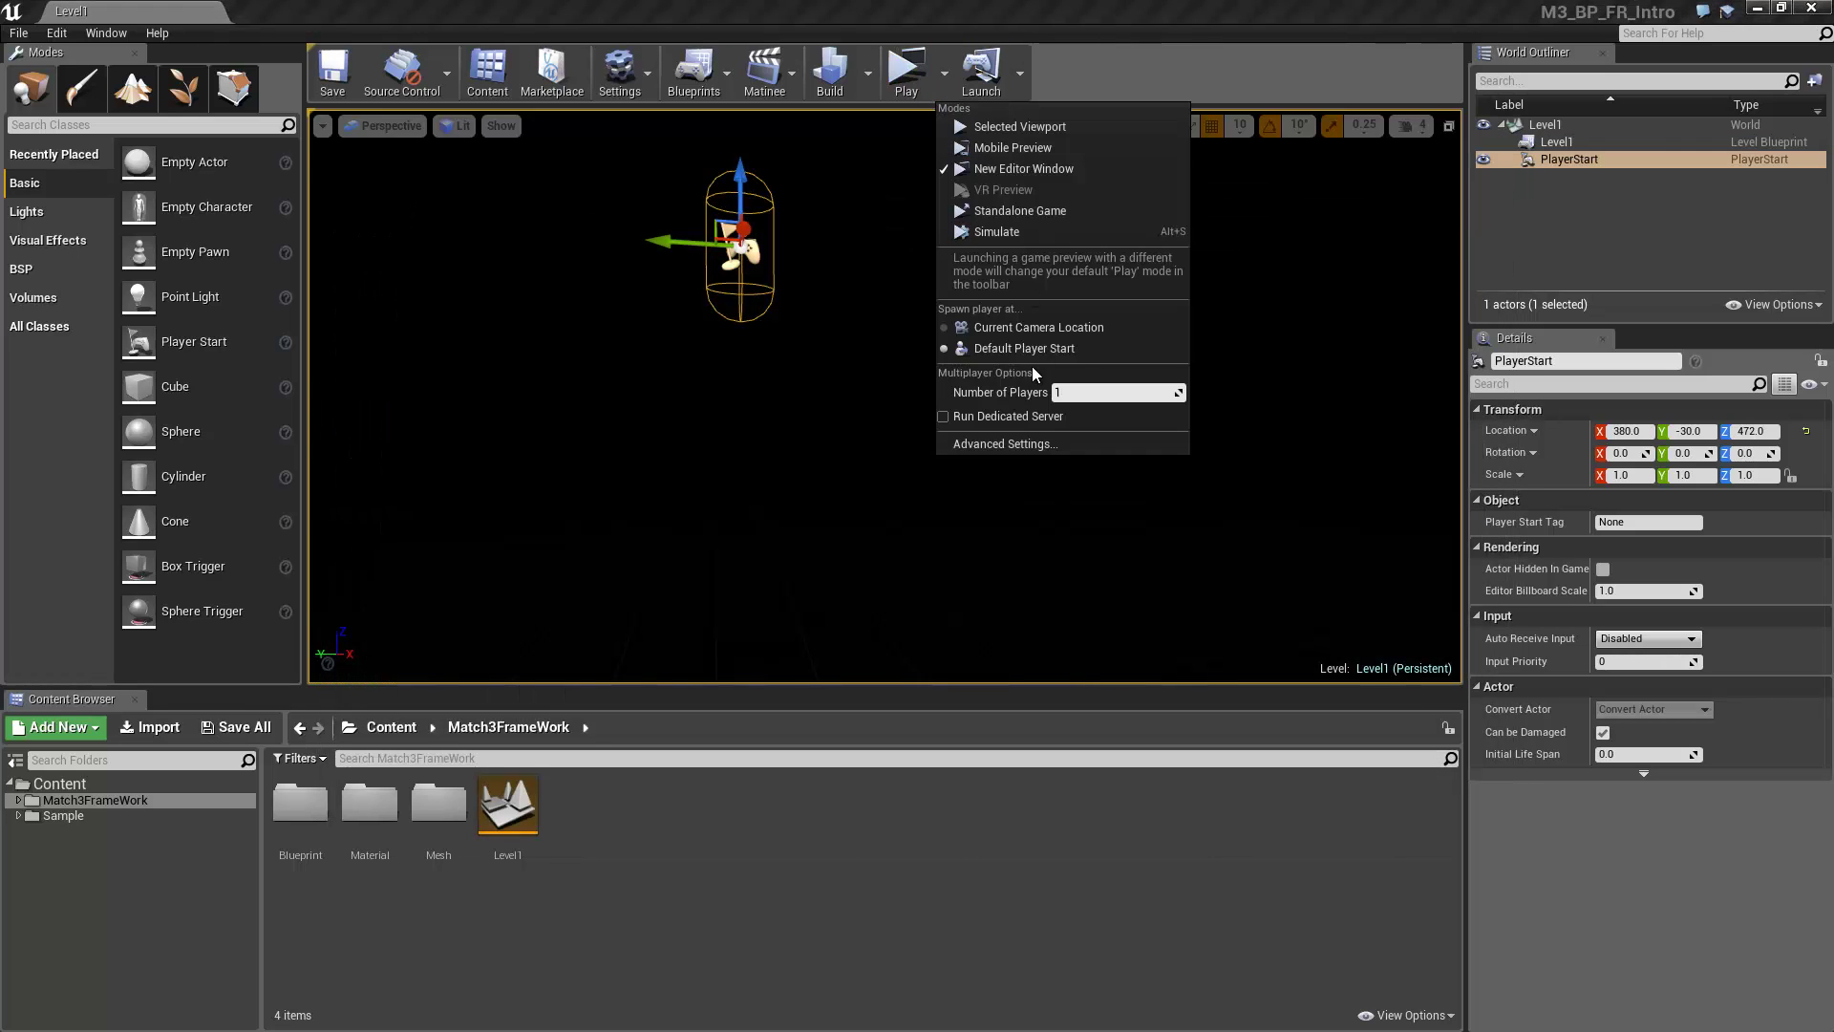
click(1012, 443)
click(1152, 523)
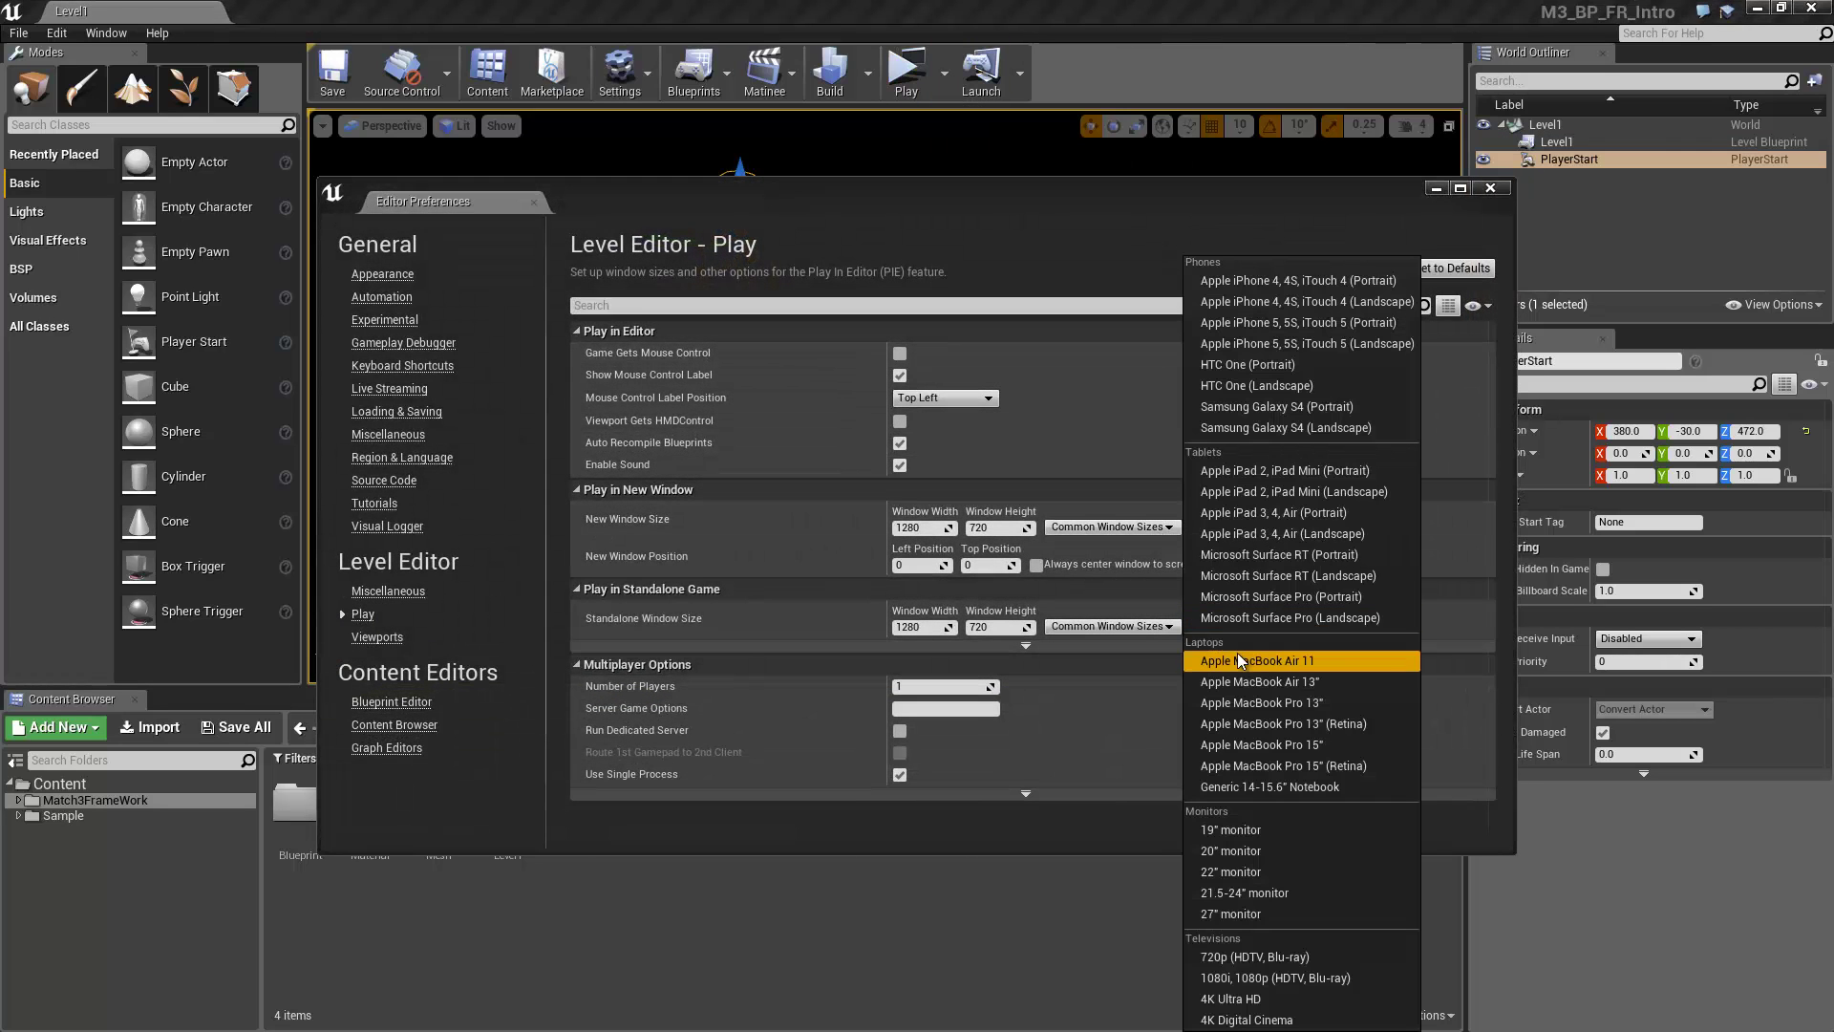
click(1257, 971)
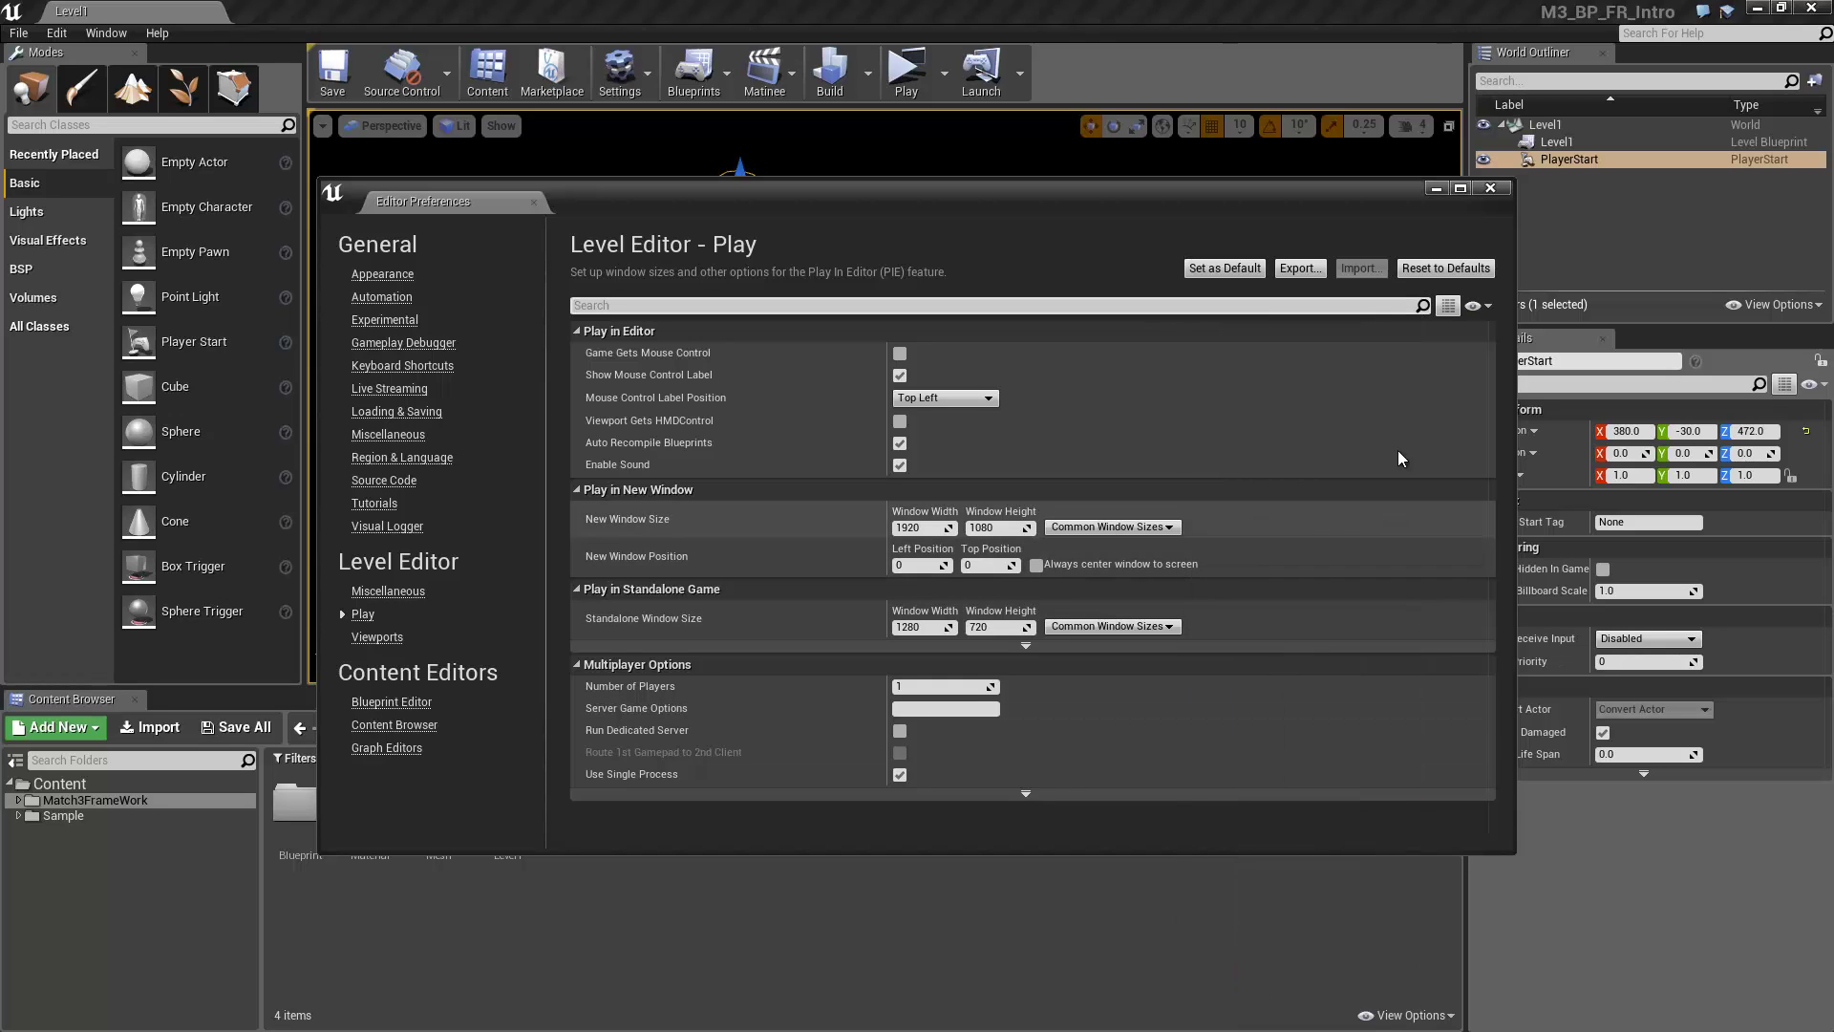
click(1490, 187)
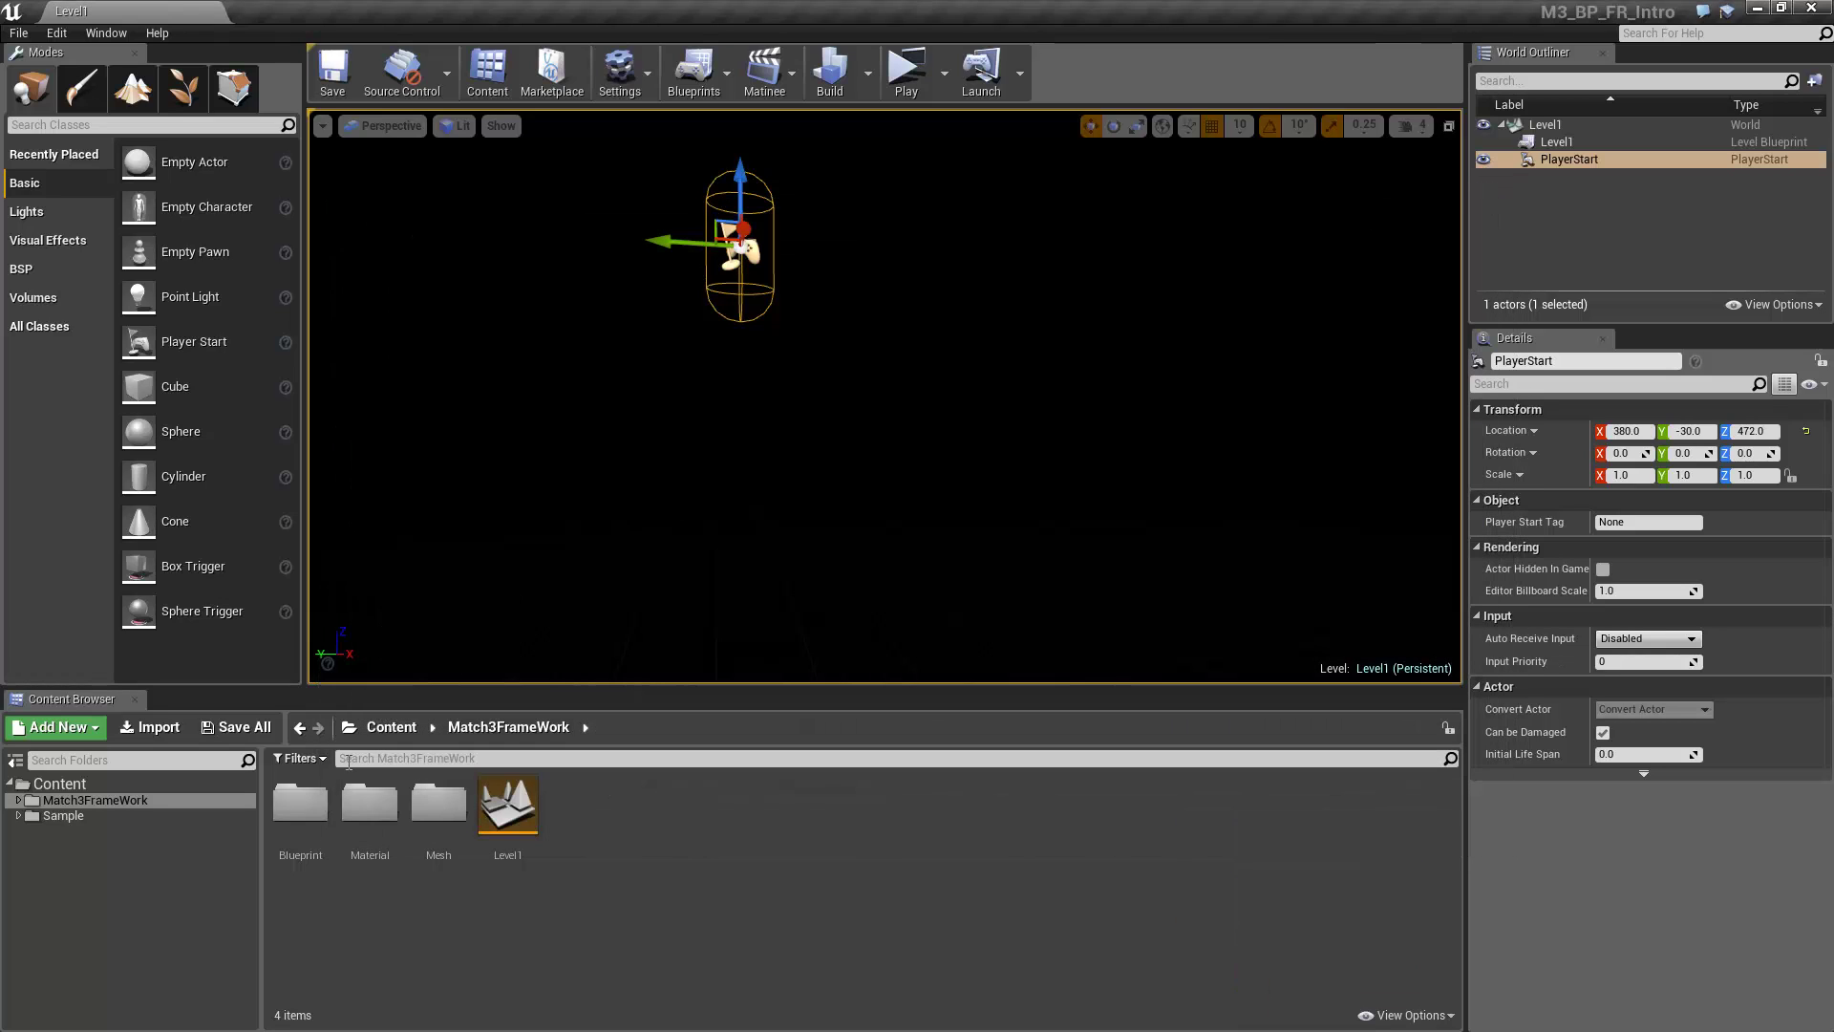
Place the M3_MainGame blueprint in the level at location 0, 0, 0
double_click(301, 804)
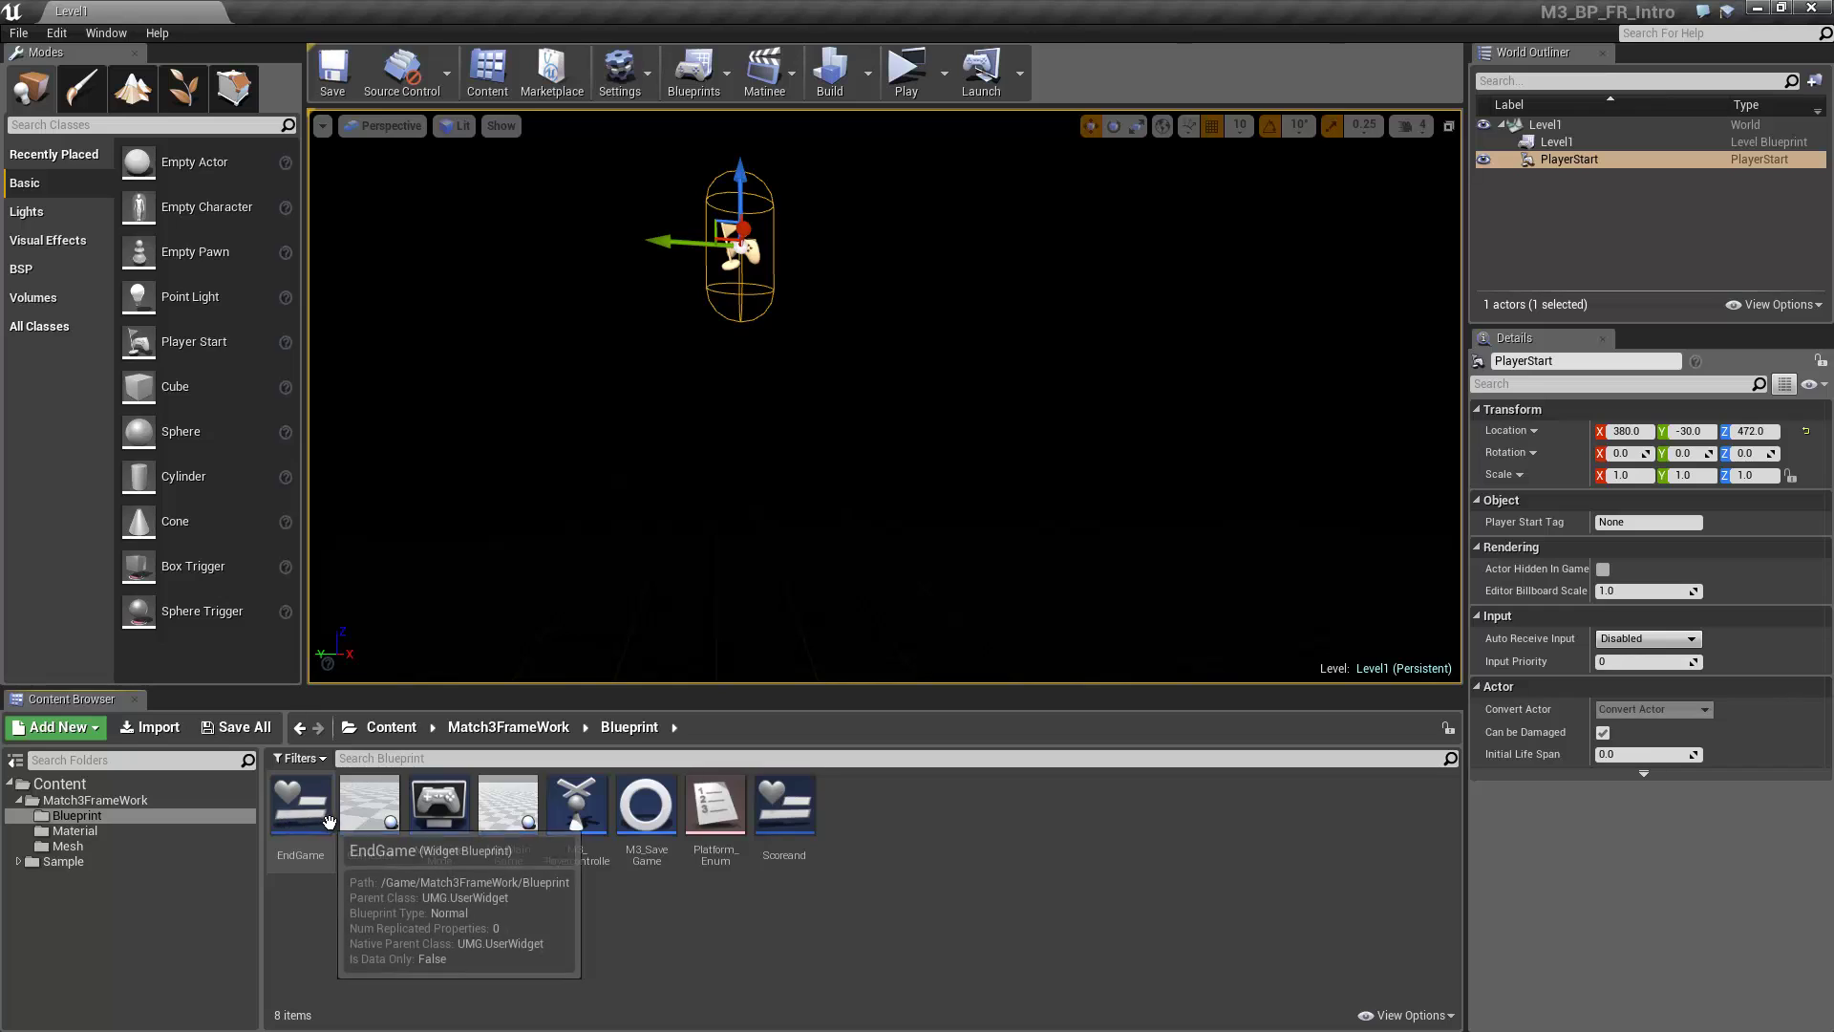
drag(503, 840, 652, 509)
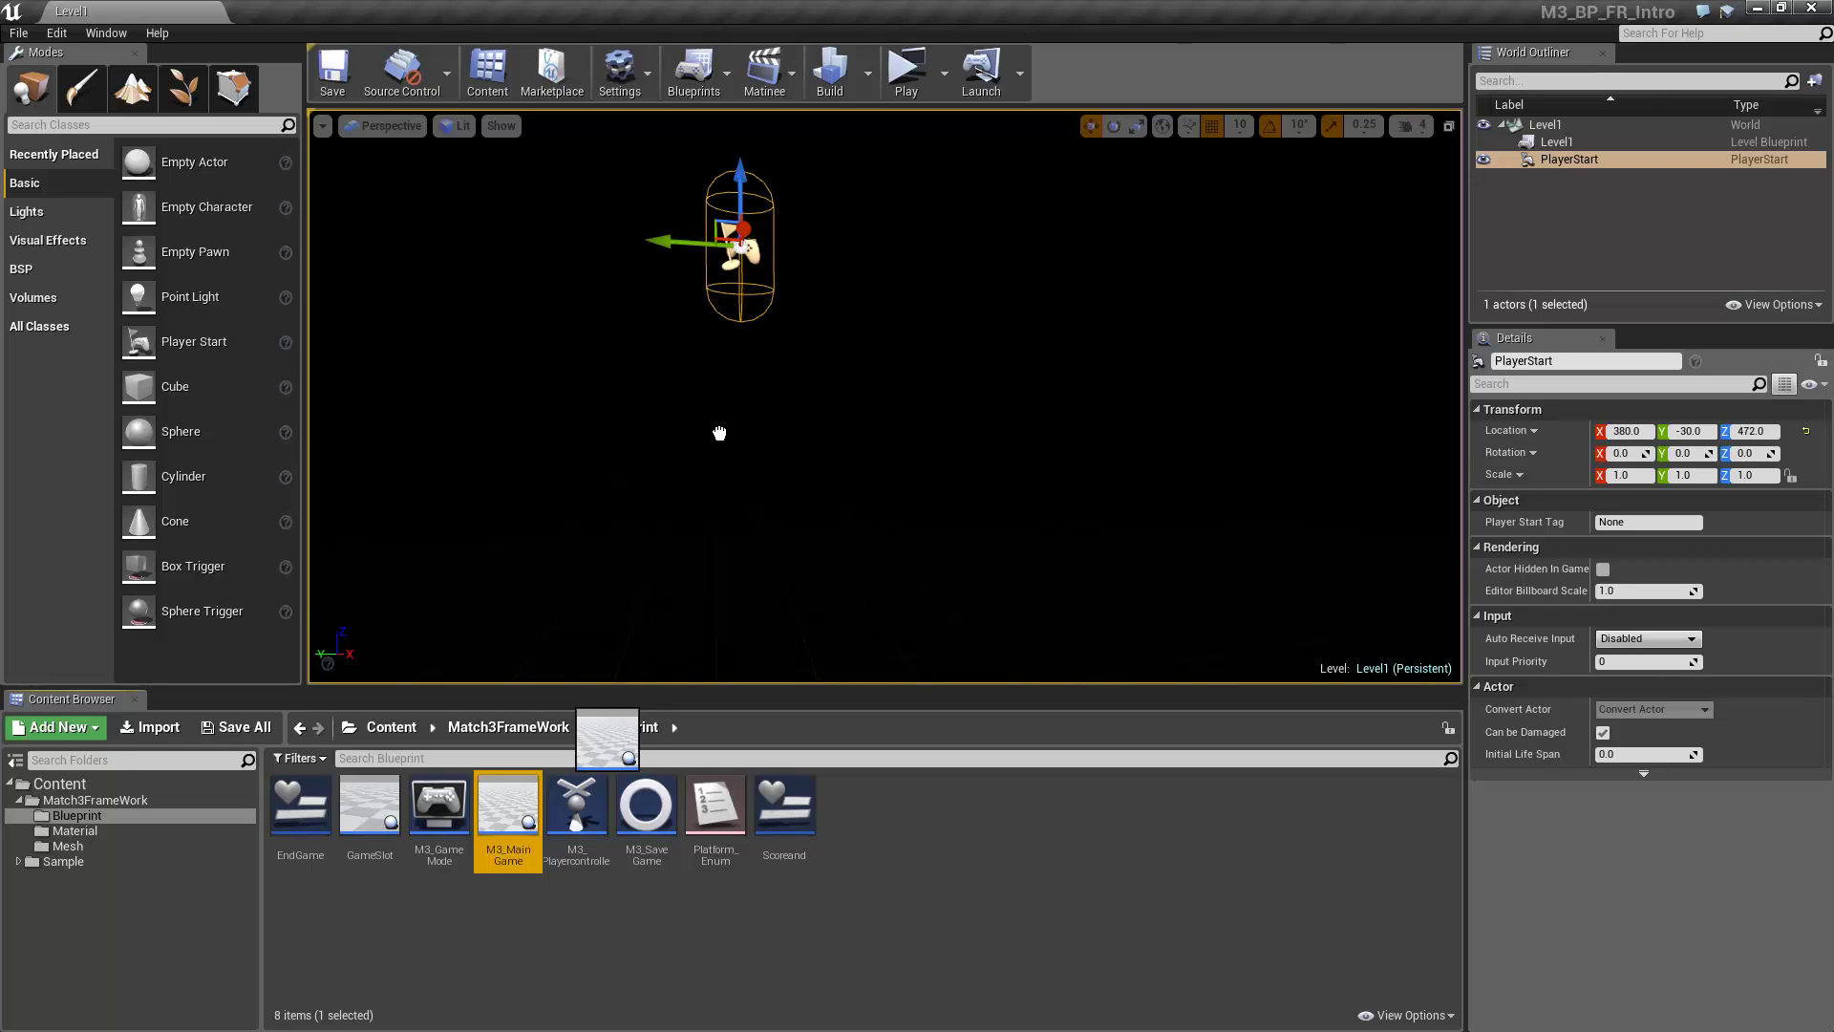
drag(722, 415, 668, 434)
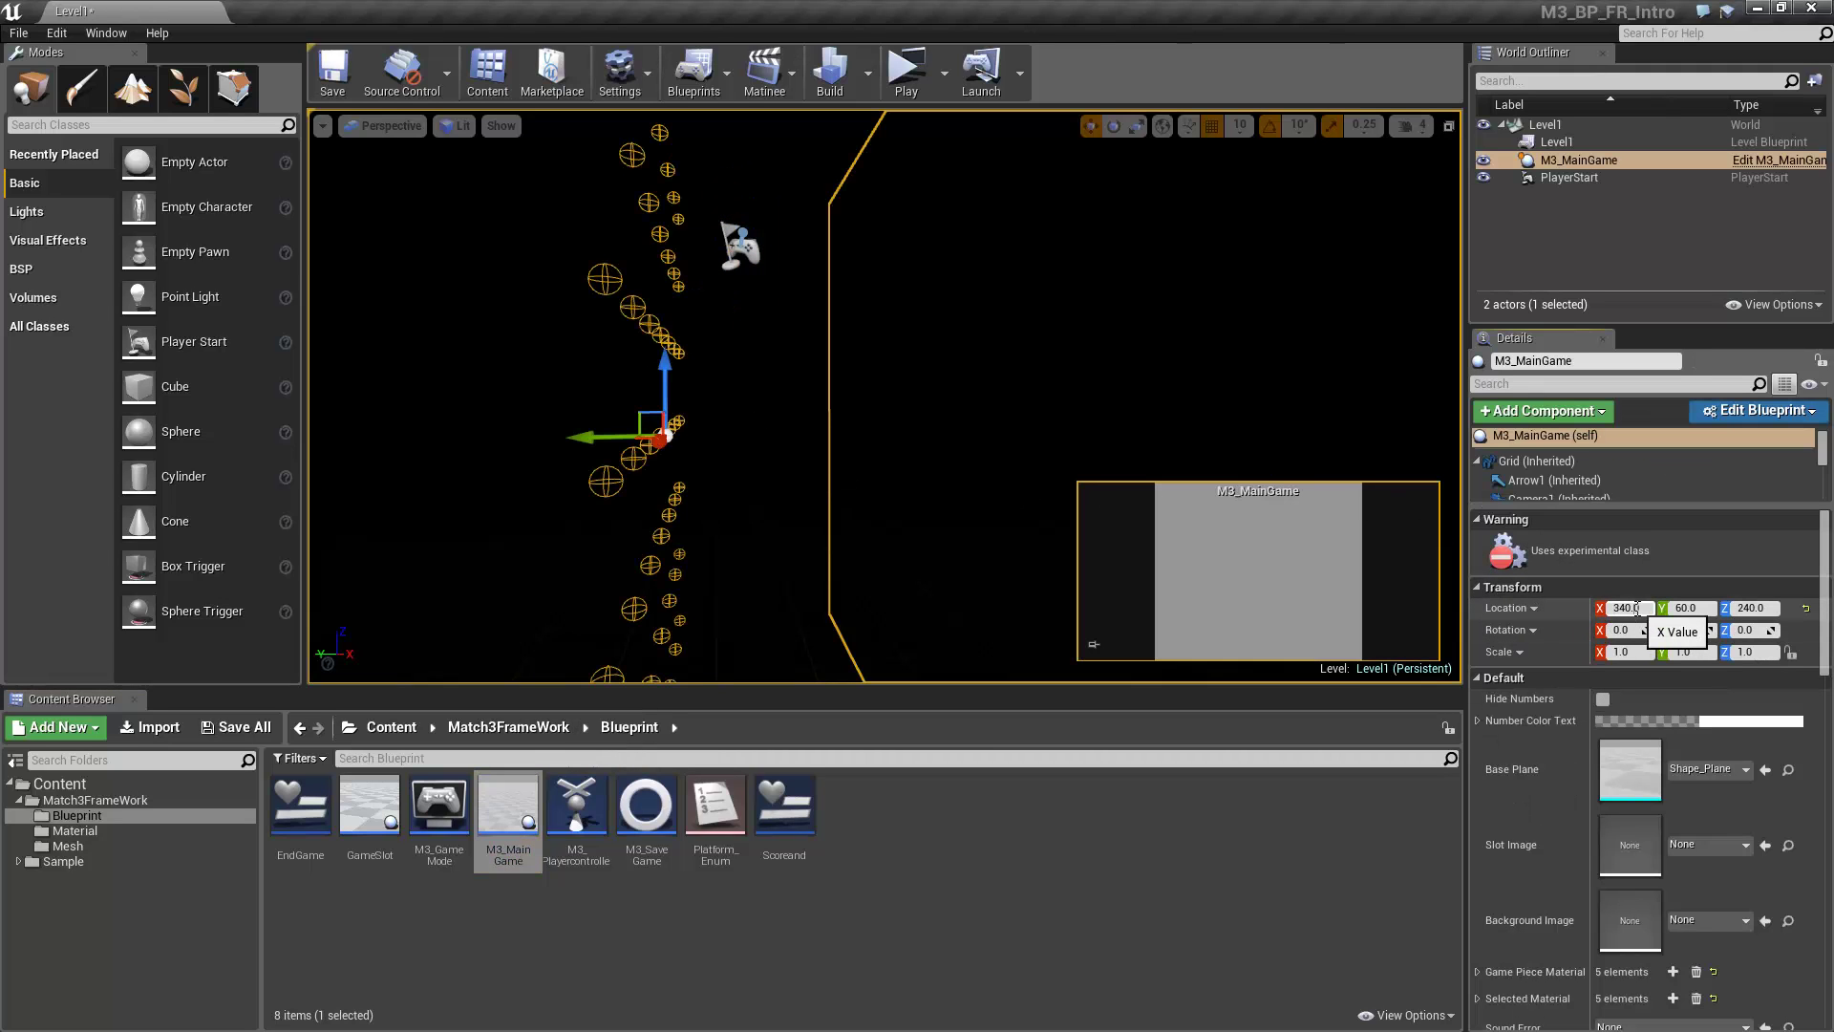
text(0)
key(Tab)
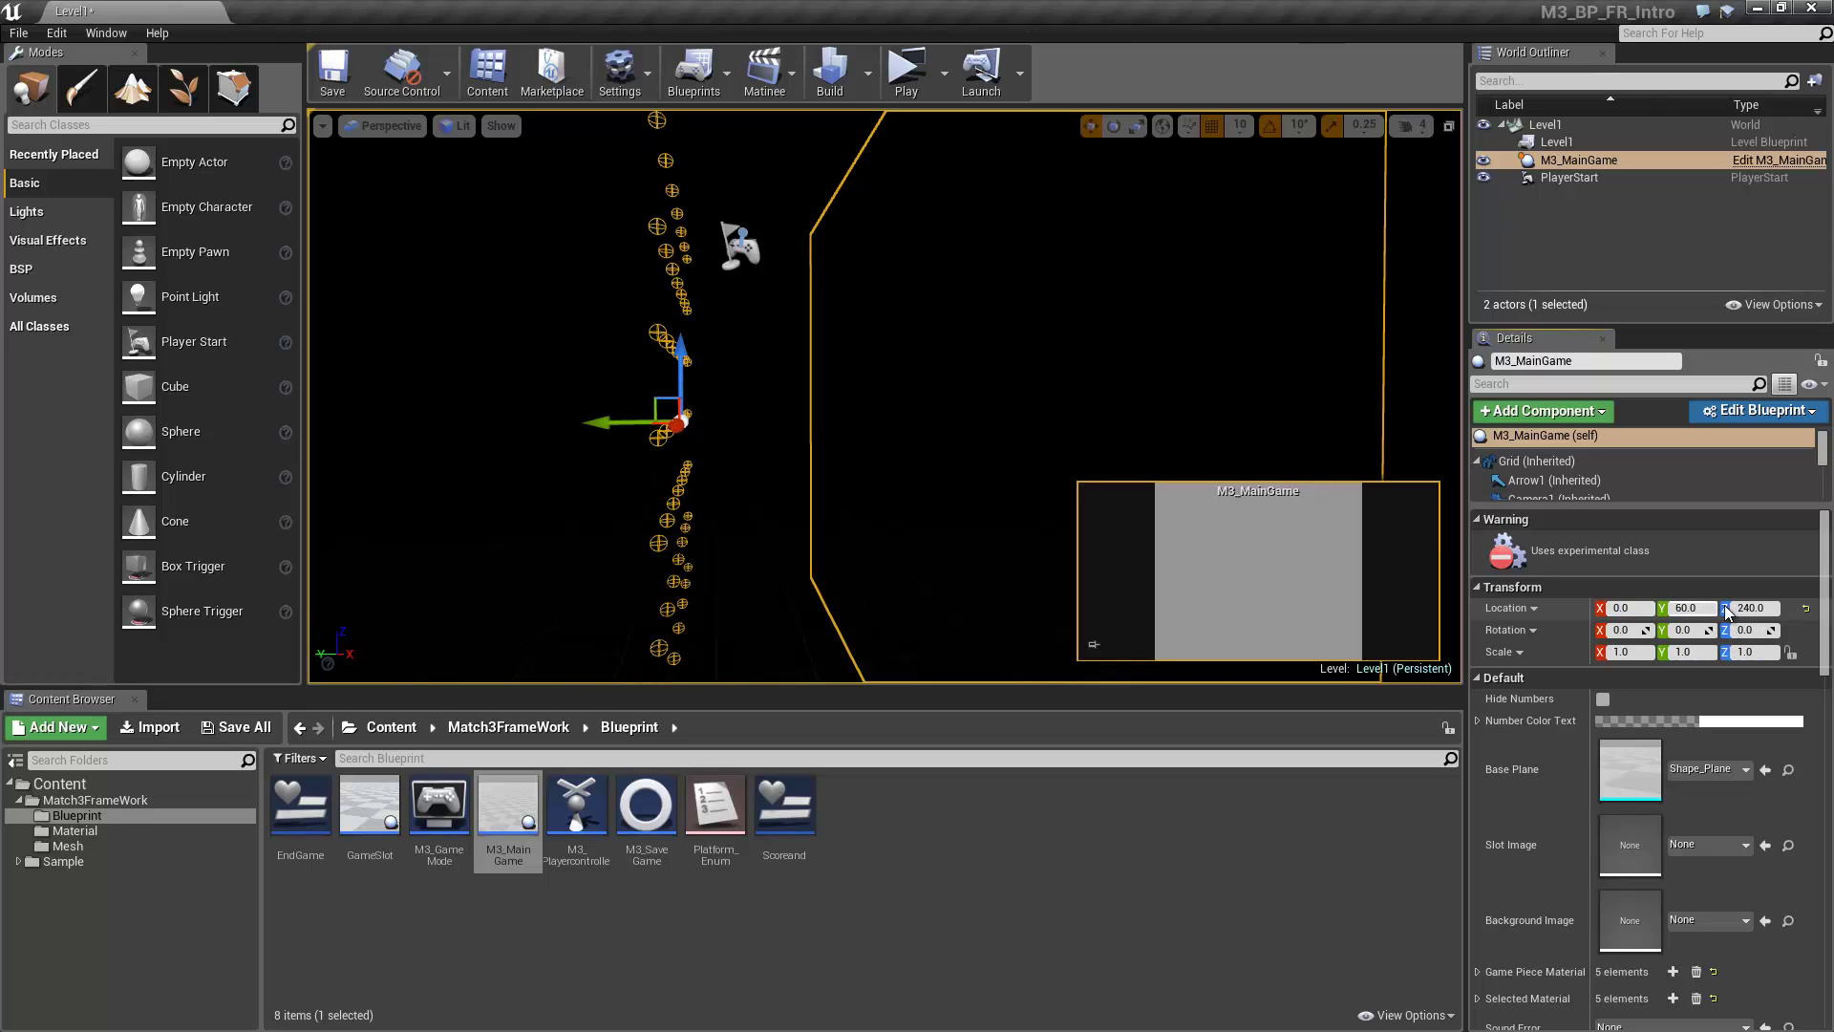
text(0)
key(Tab)
text(0)
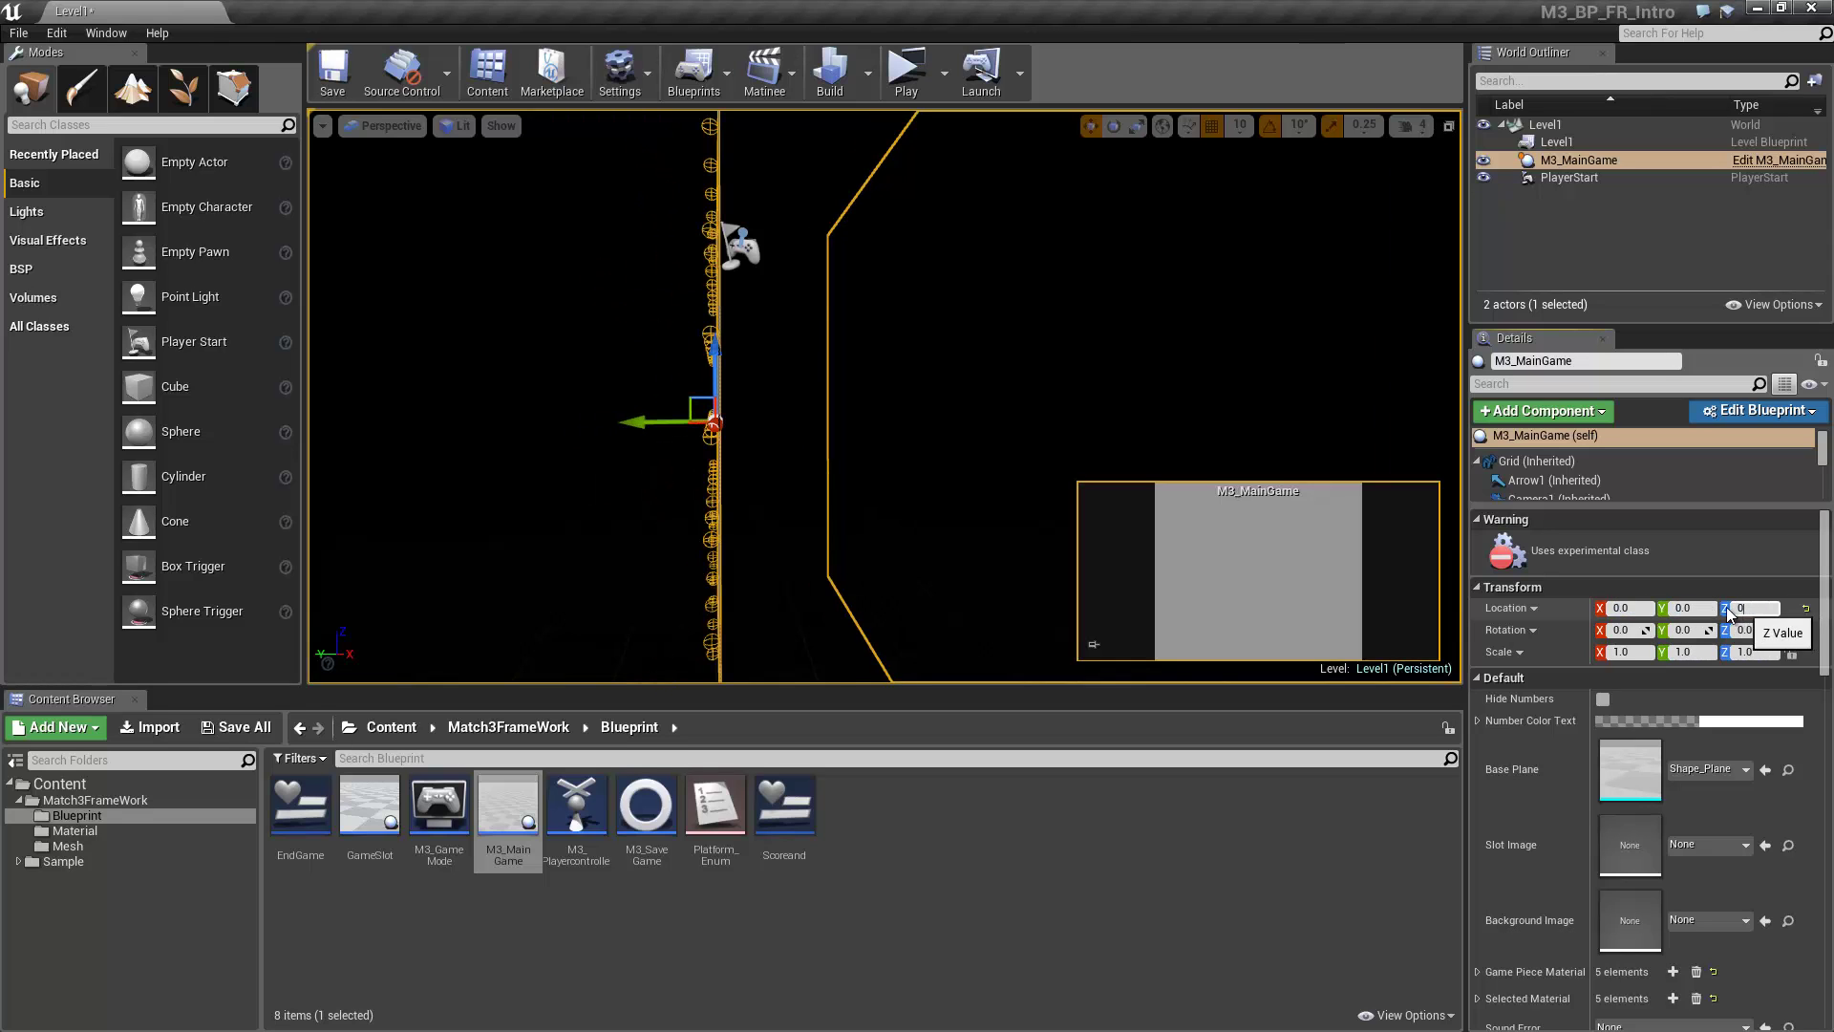
key(Return)
key(f)
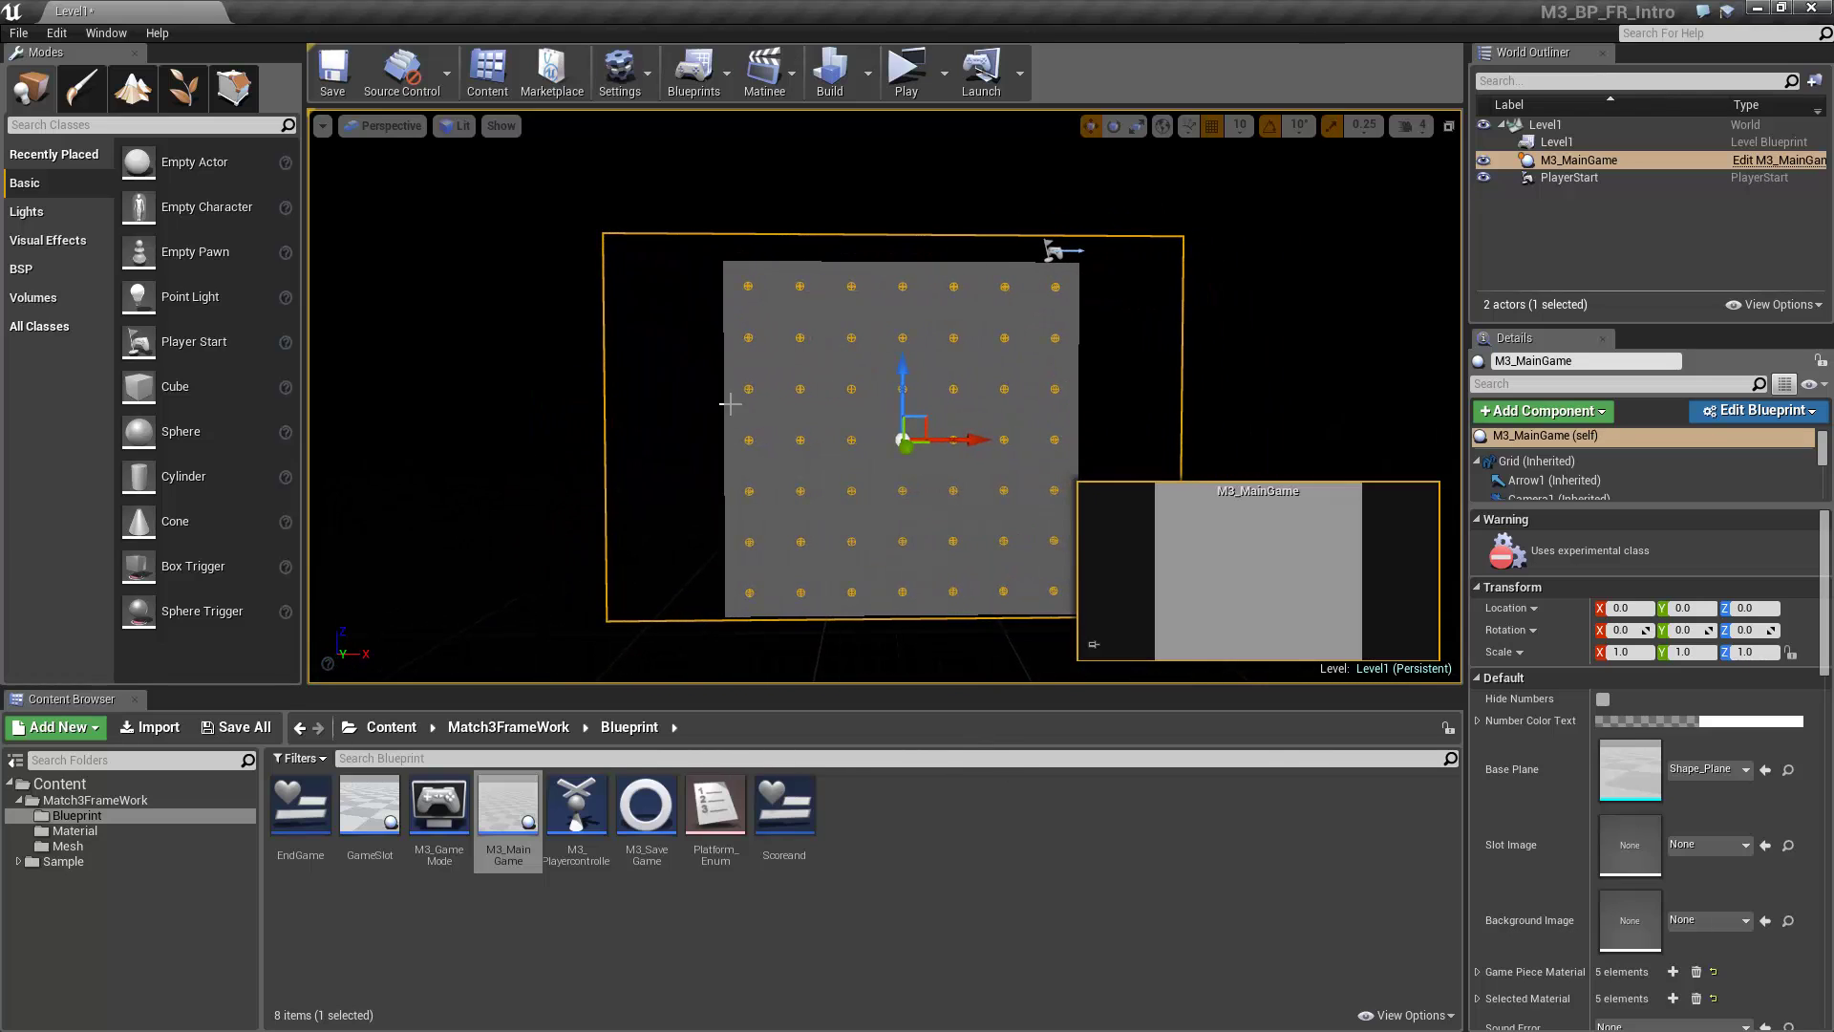
Raise the PlayerStart higher above the grid
click(1051, 250)
drag(1051, 206, 1058, 134)
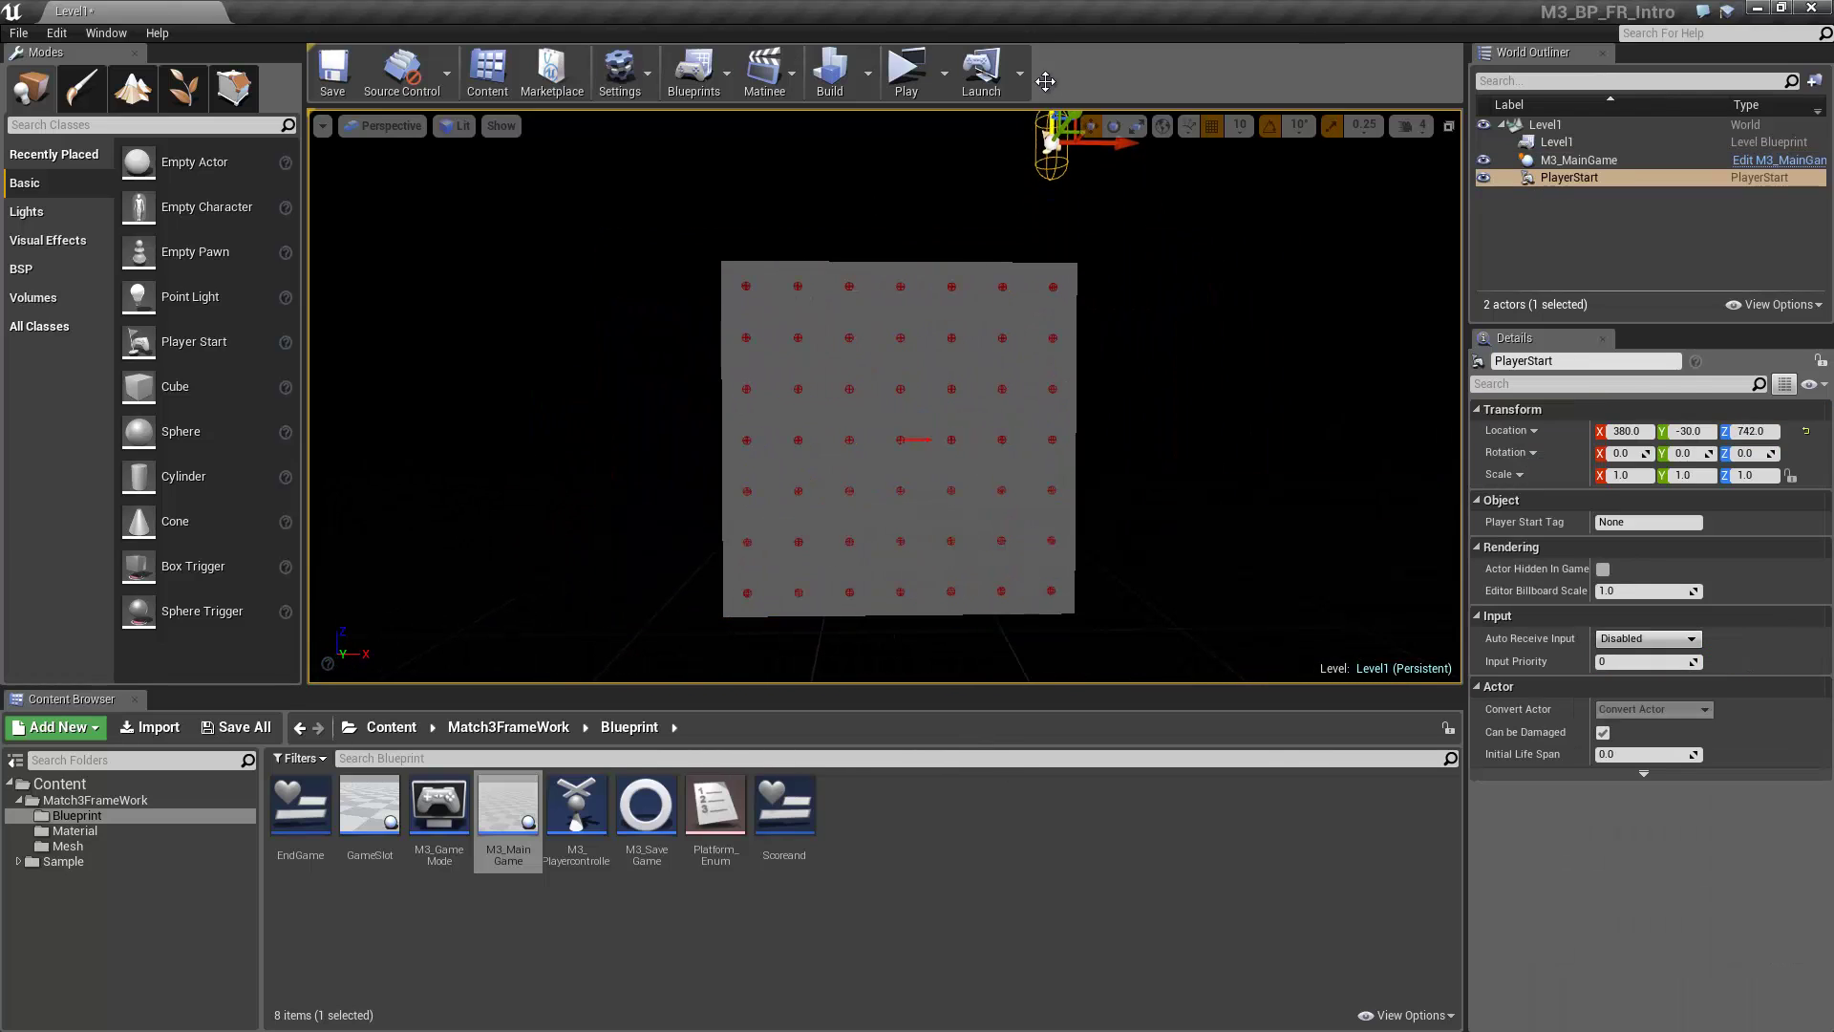
key(f)
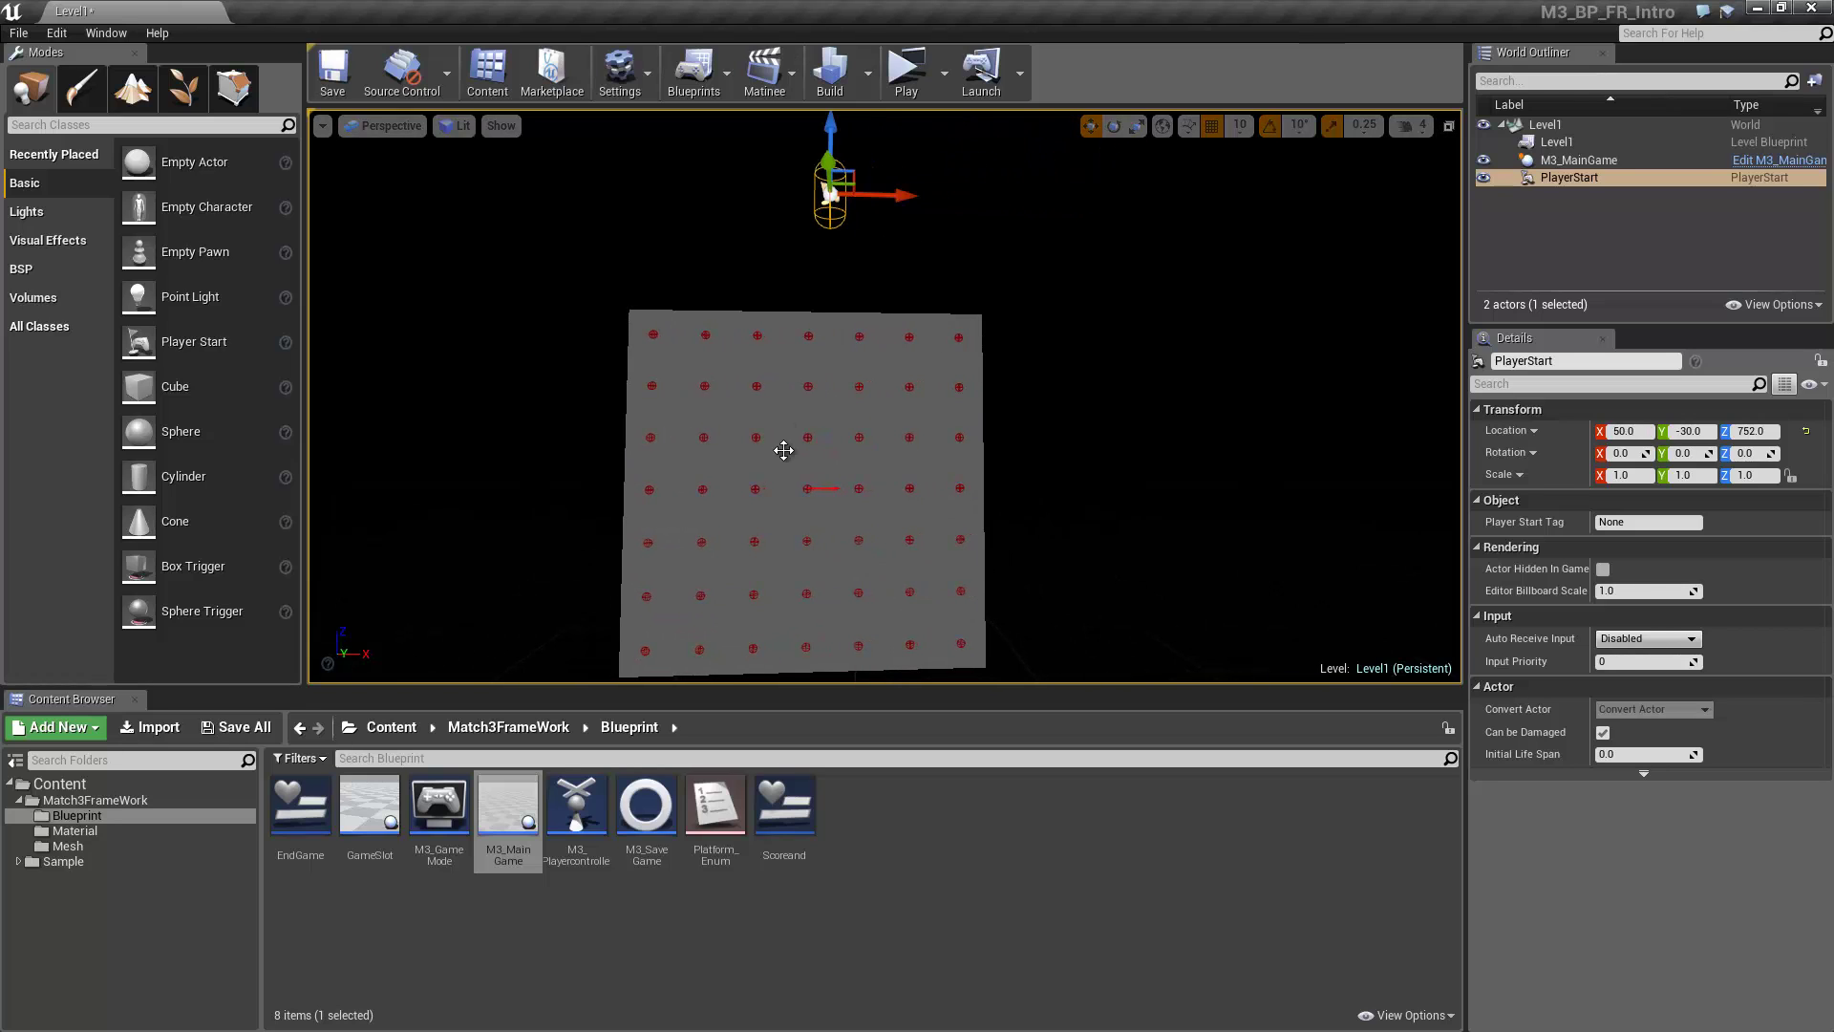
click(777, 443)
Playtest standalone, swapping two tiles to match three 4s
key(f)
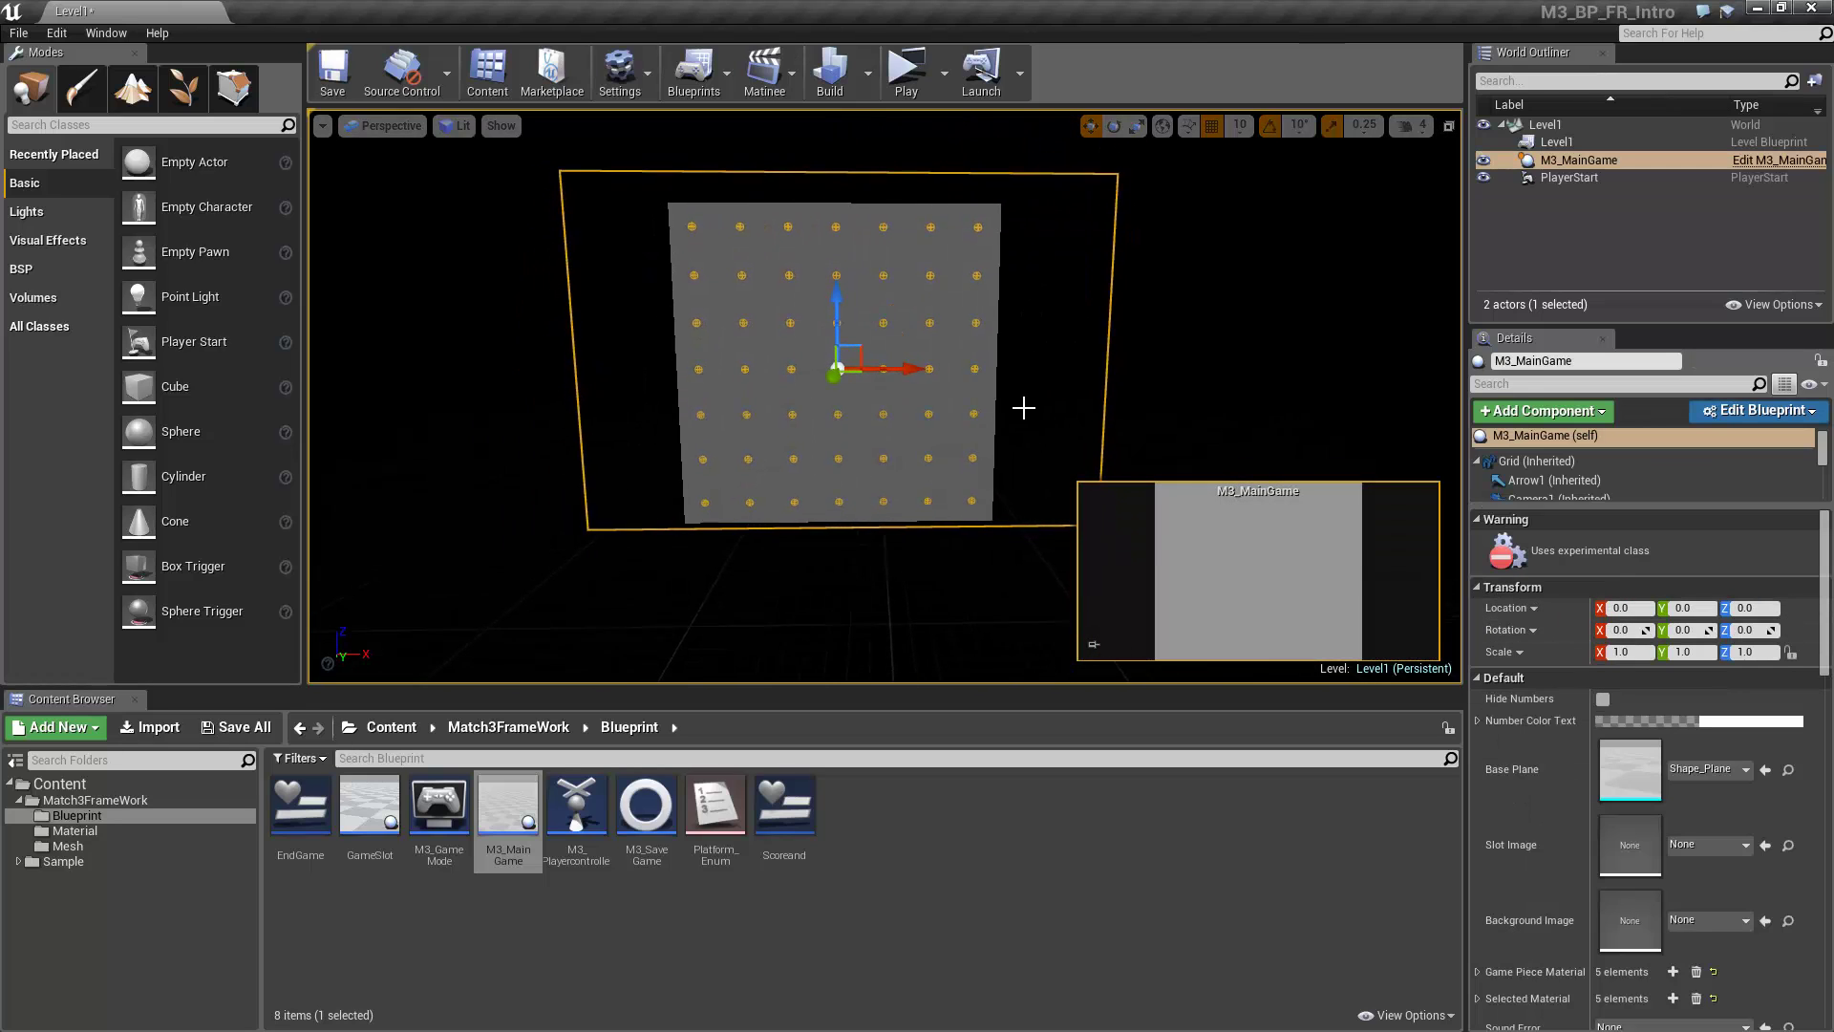
click(904, 72)
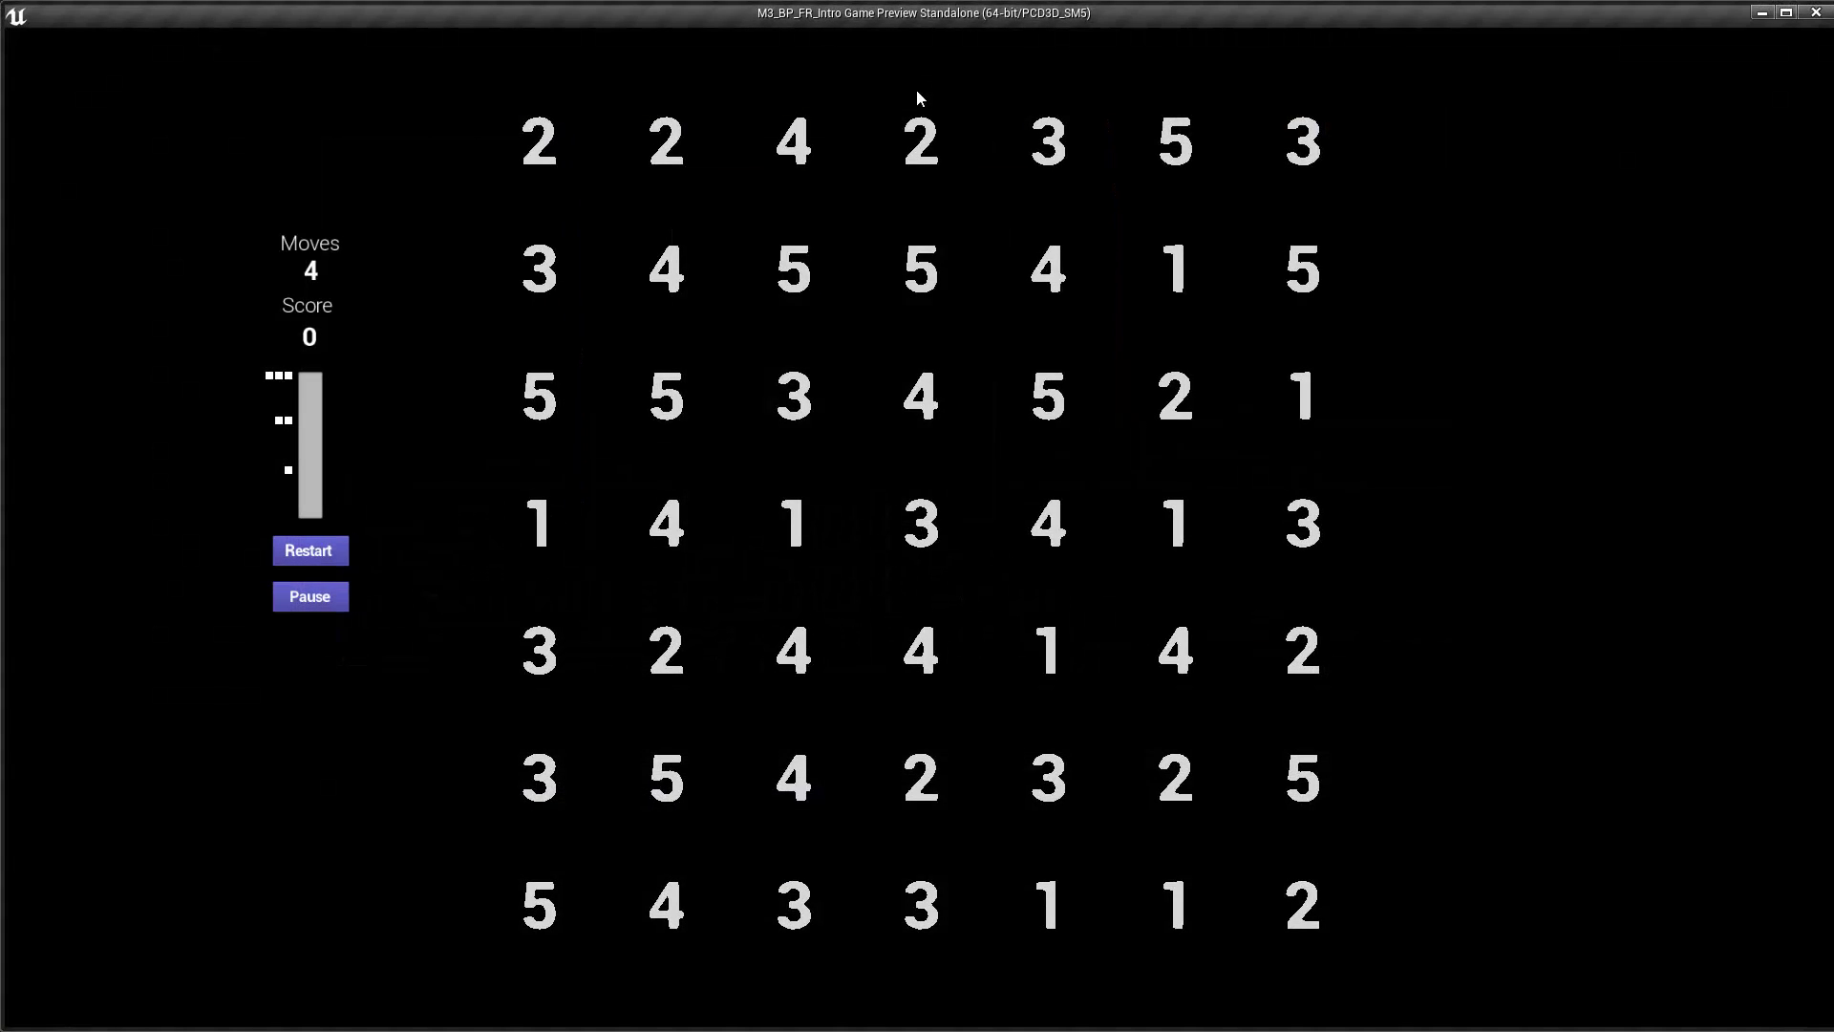
drag(921, 396, 985, 396)
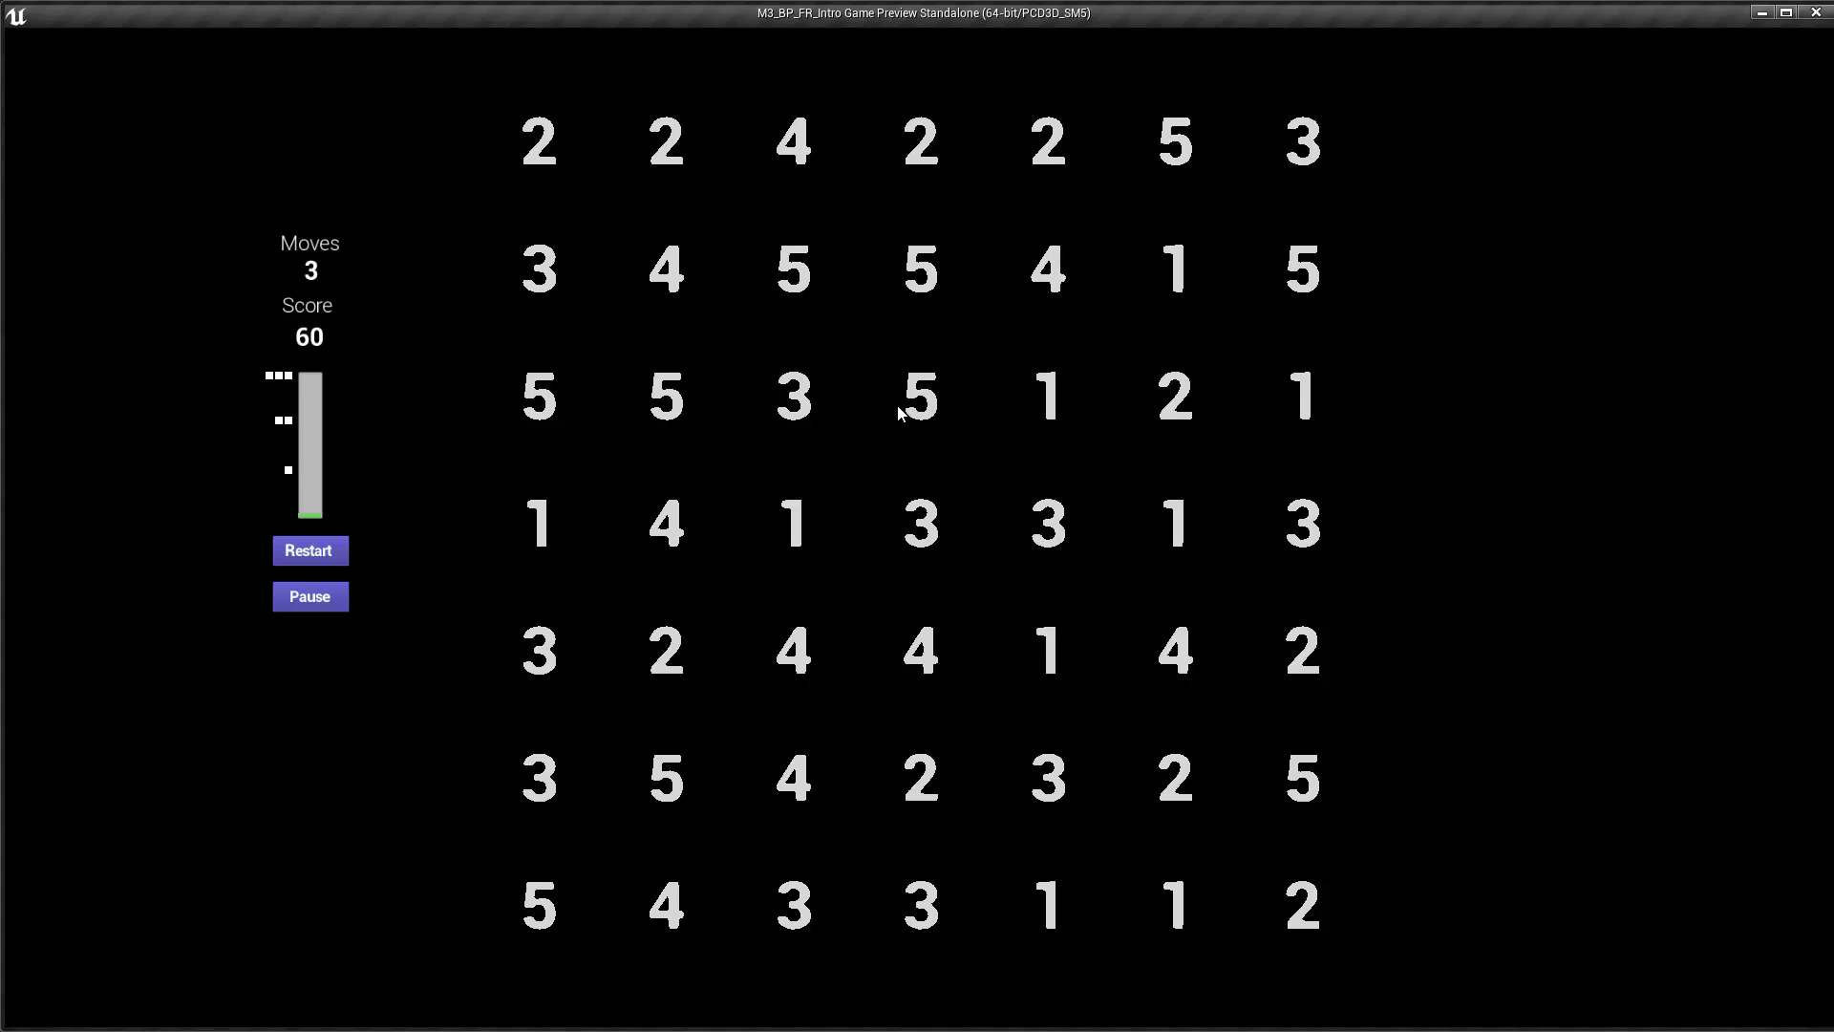
key(Escape)
right_drag(553, 532, 680, 540)
Turn on Hide Numbers for the M3_MainGame grid
click(1603, 699)
scroll(1552, 701, down, 3)
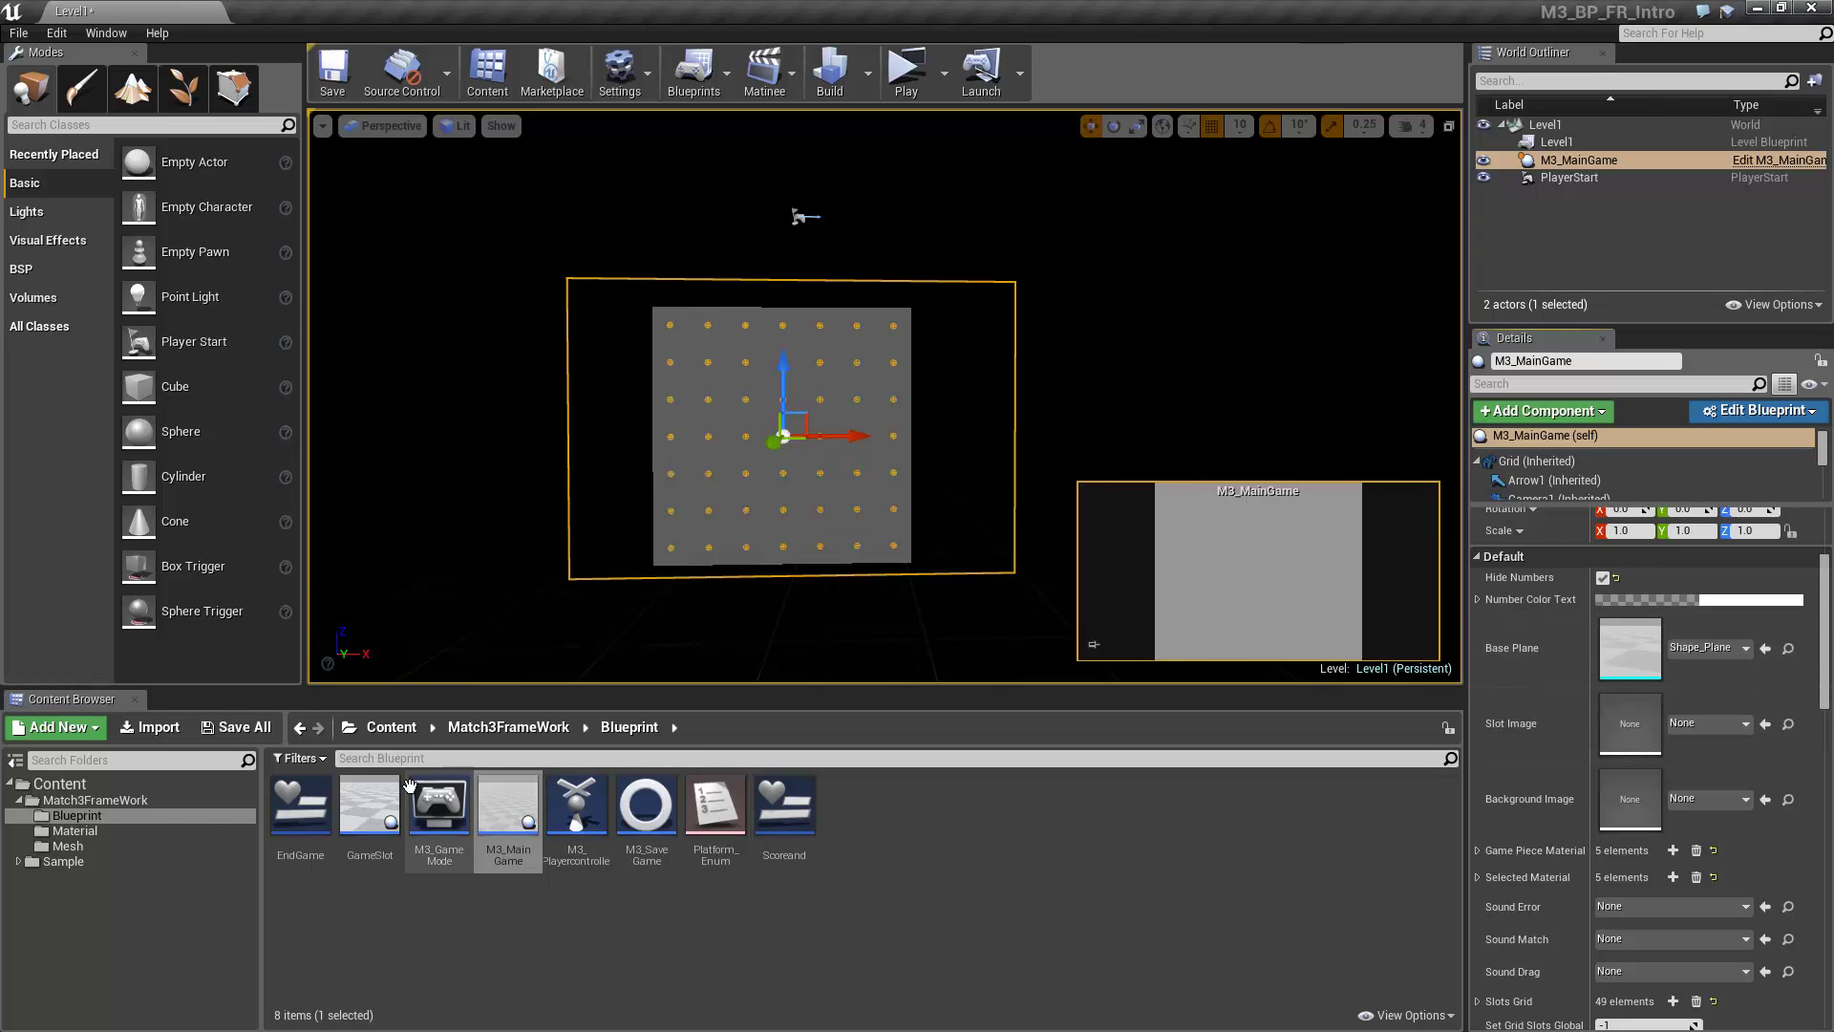
click(301, 457)
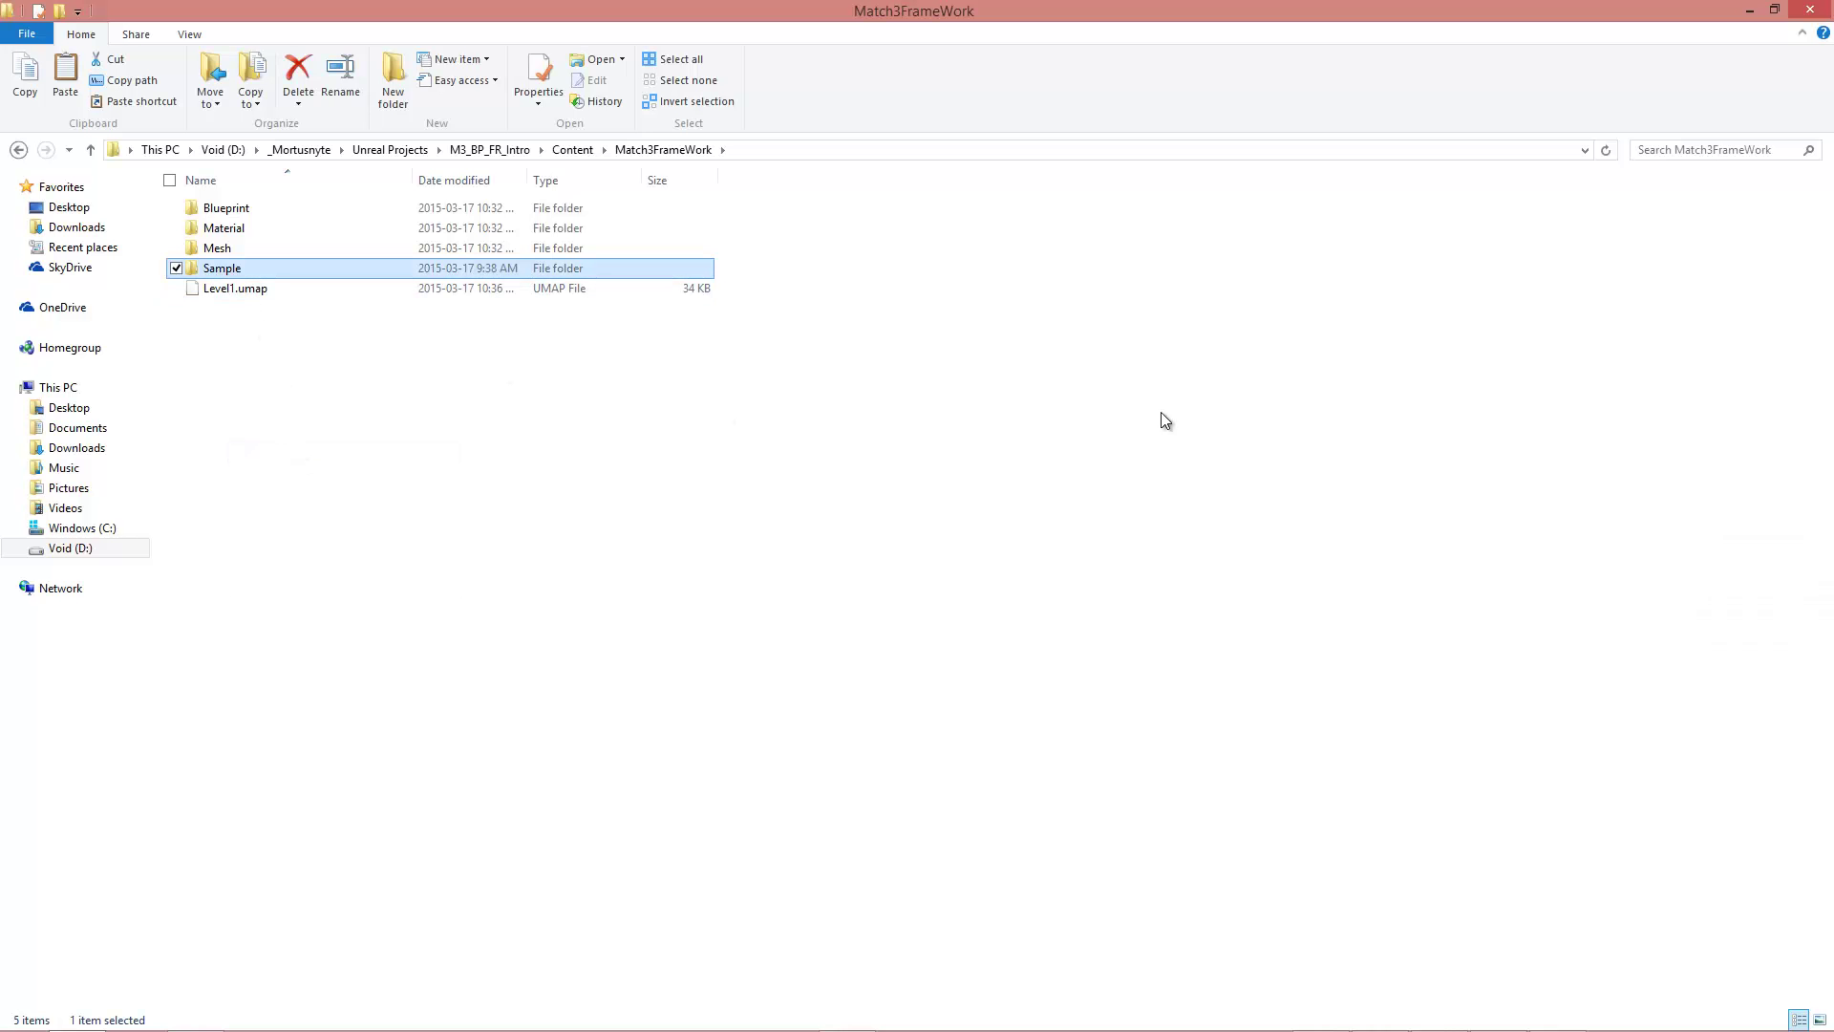
click(1812, 14)
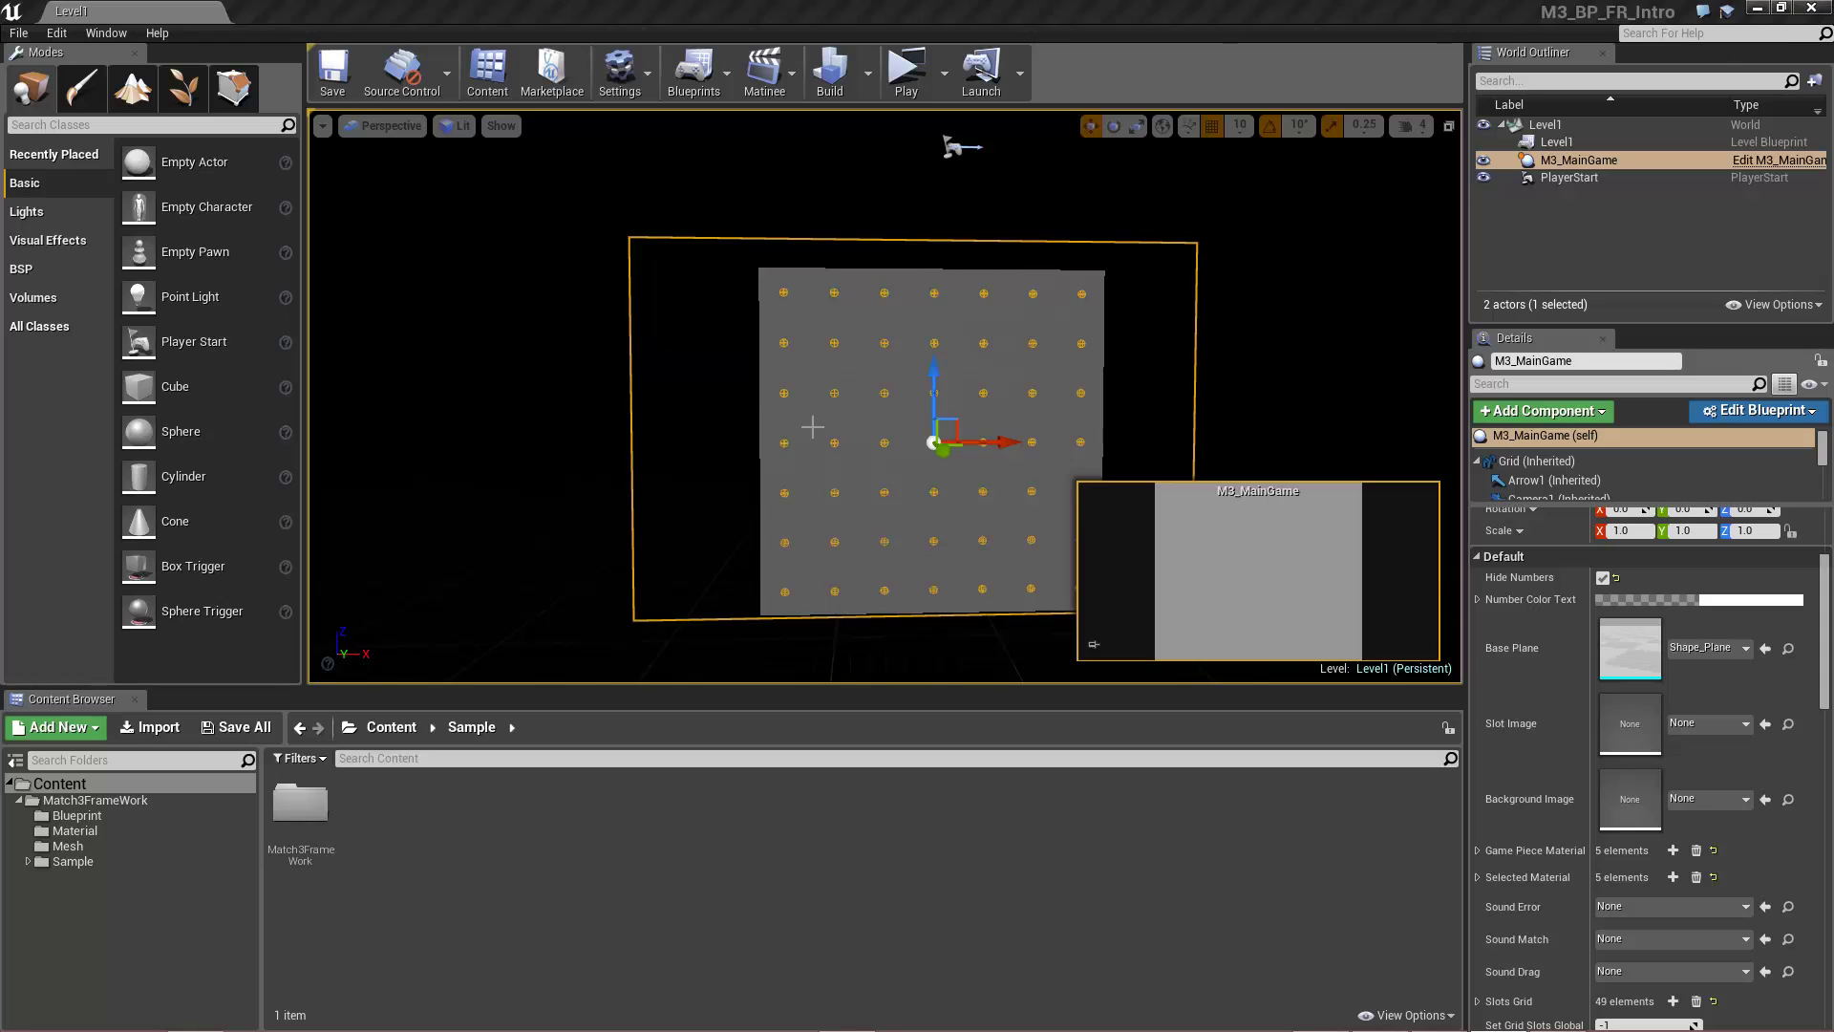
Assign GameTileBG_01_Mat from Sample > Material as the grid's Slot Image
click(60, 866)
click(28, 861)
click(302, 815)
double_click(301, 815)
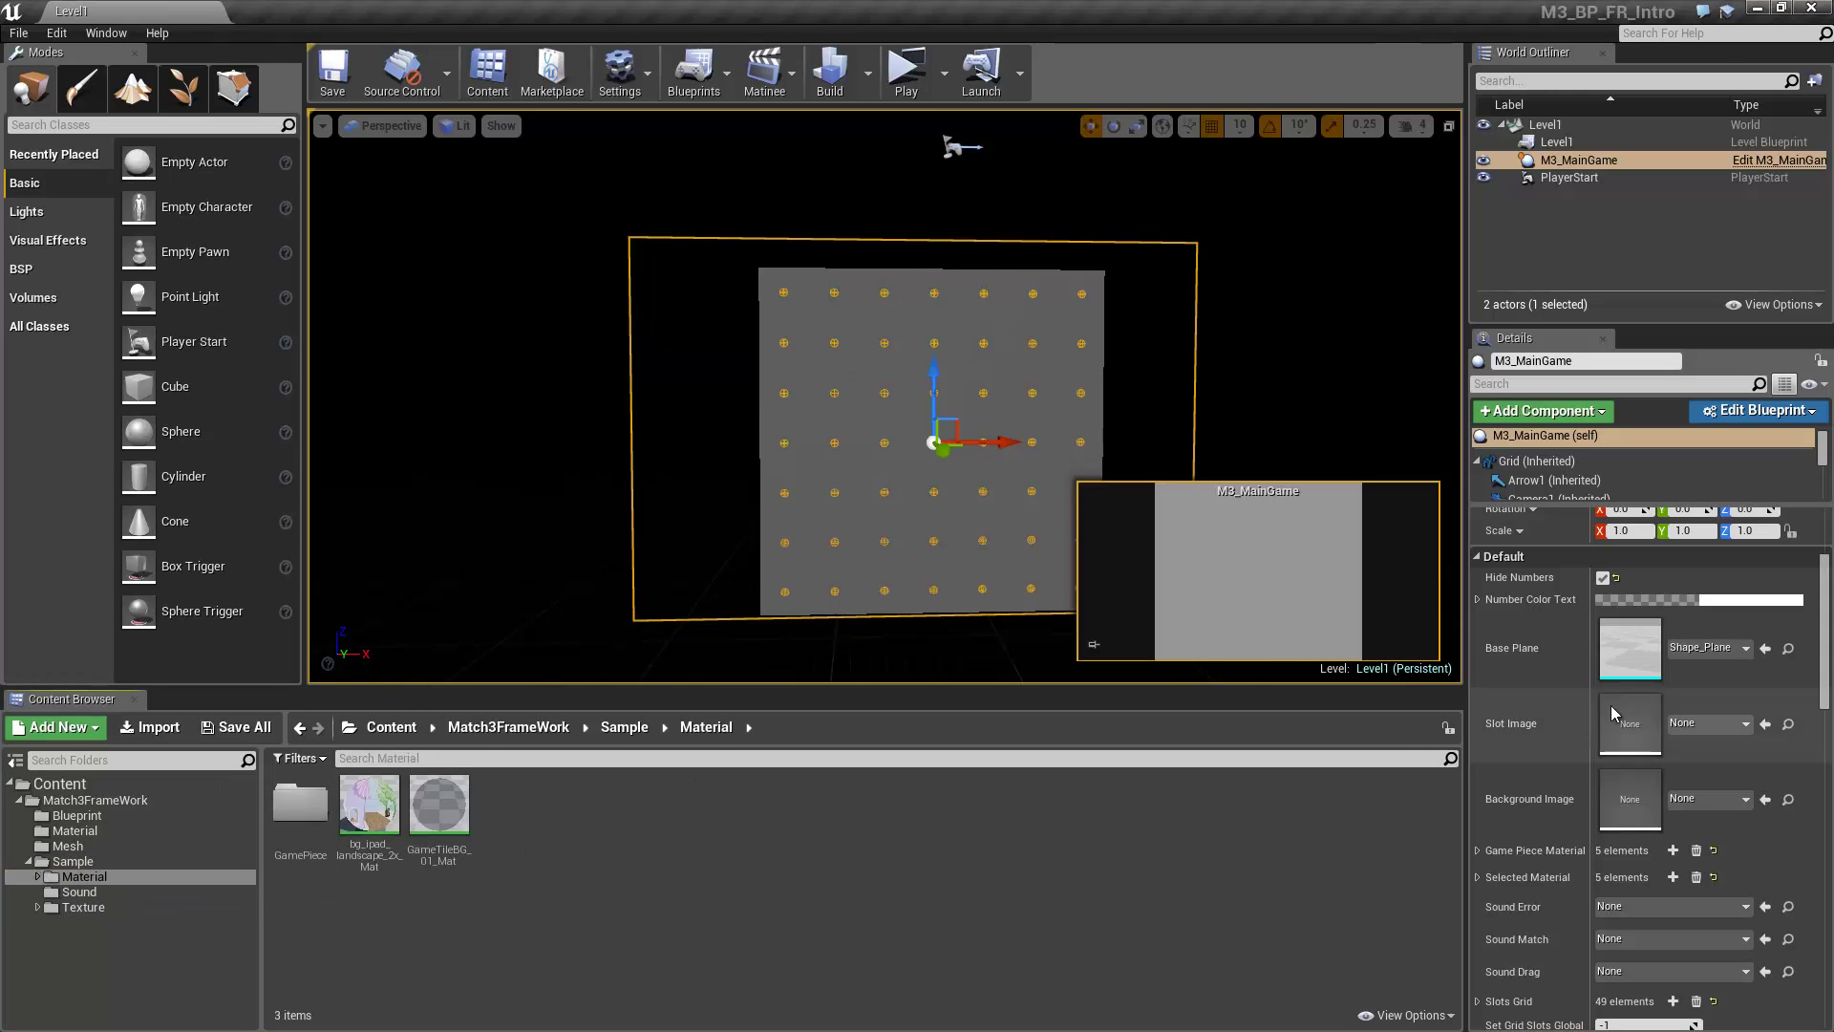
scroll(1628, 696, down, 2)
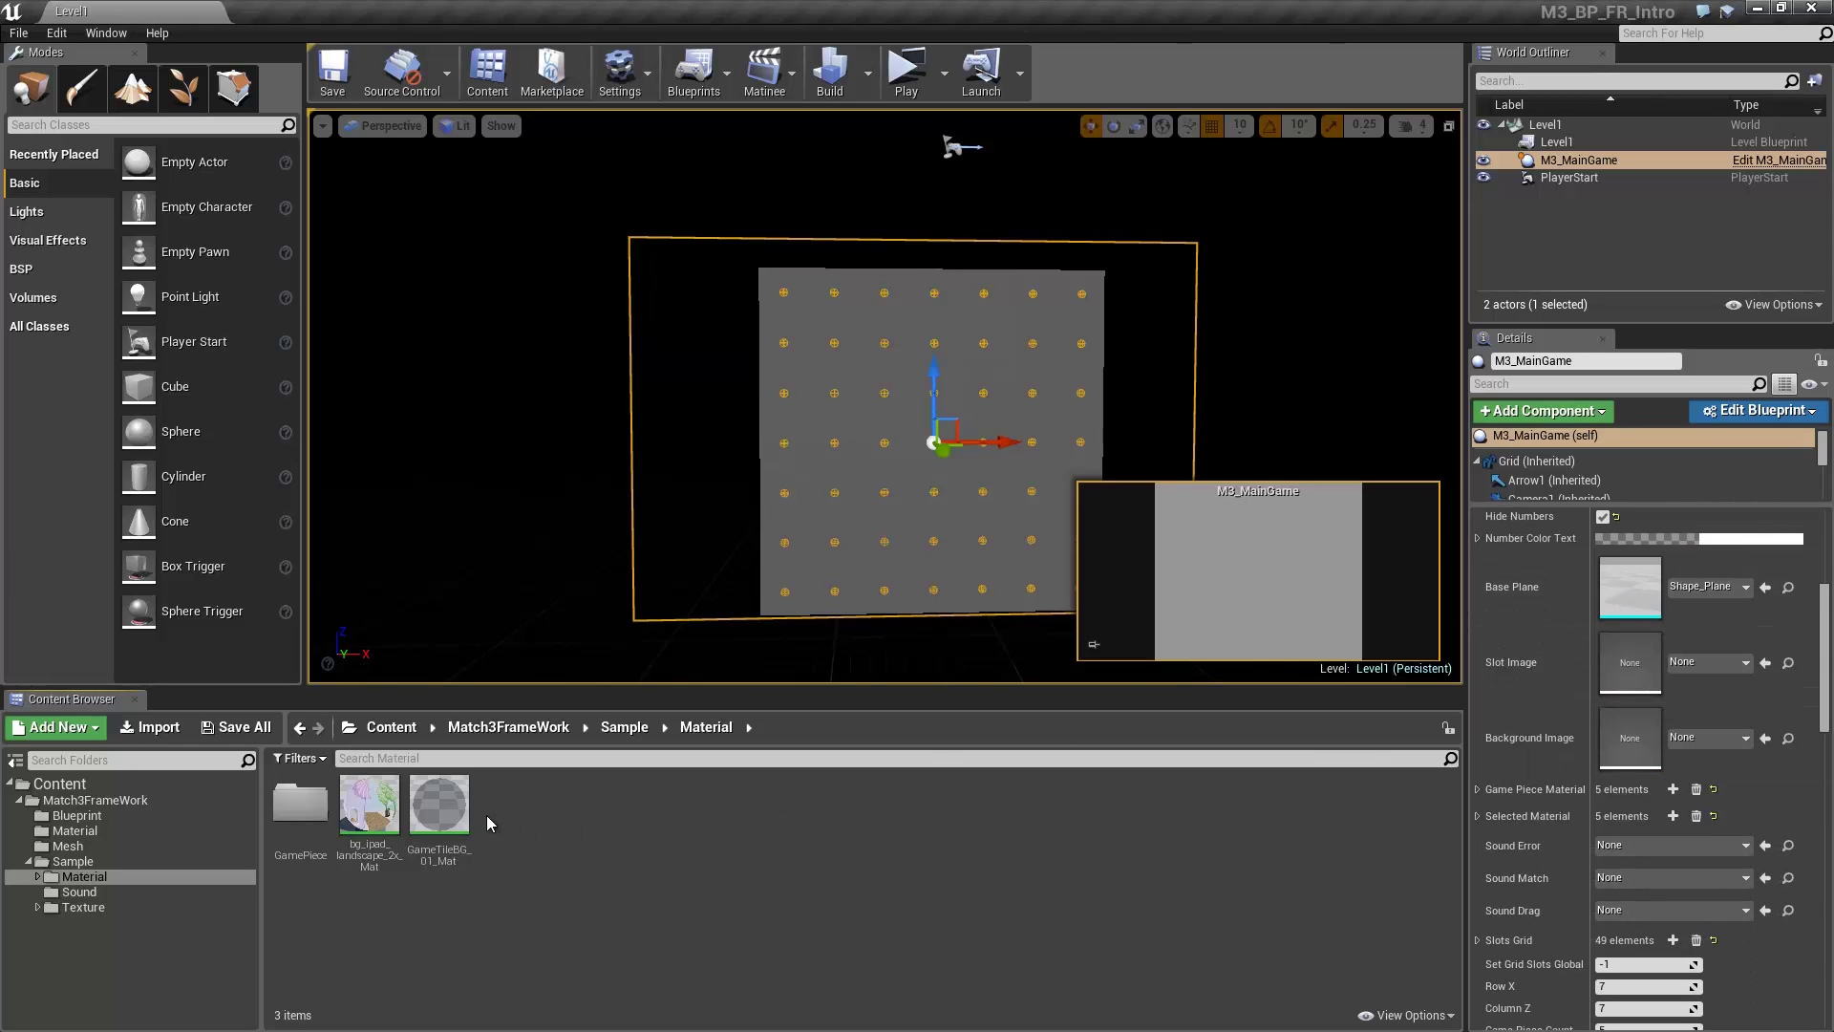
drag(439, 805, 1697, 659)
right_drag(812, 458, 888, 631)
Assign bg_ipad_landscape_2x_Mat as the Background Image
drag(369, 805, 1642, 748)
right_drag(993, 585, 1018, 611)
click(1479, 789)
scroll(1532, 787, down, 2)
click(277, 820)
double_click(277, 819)
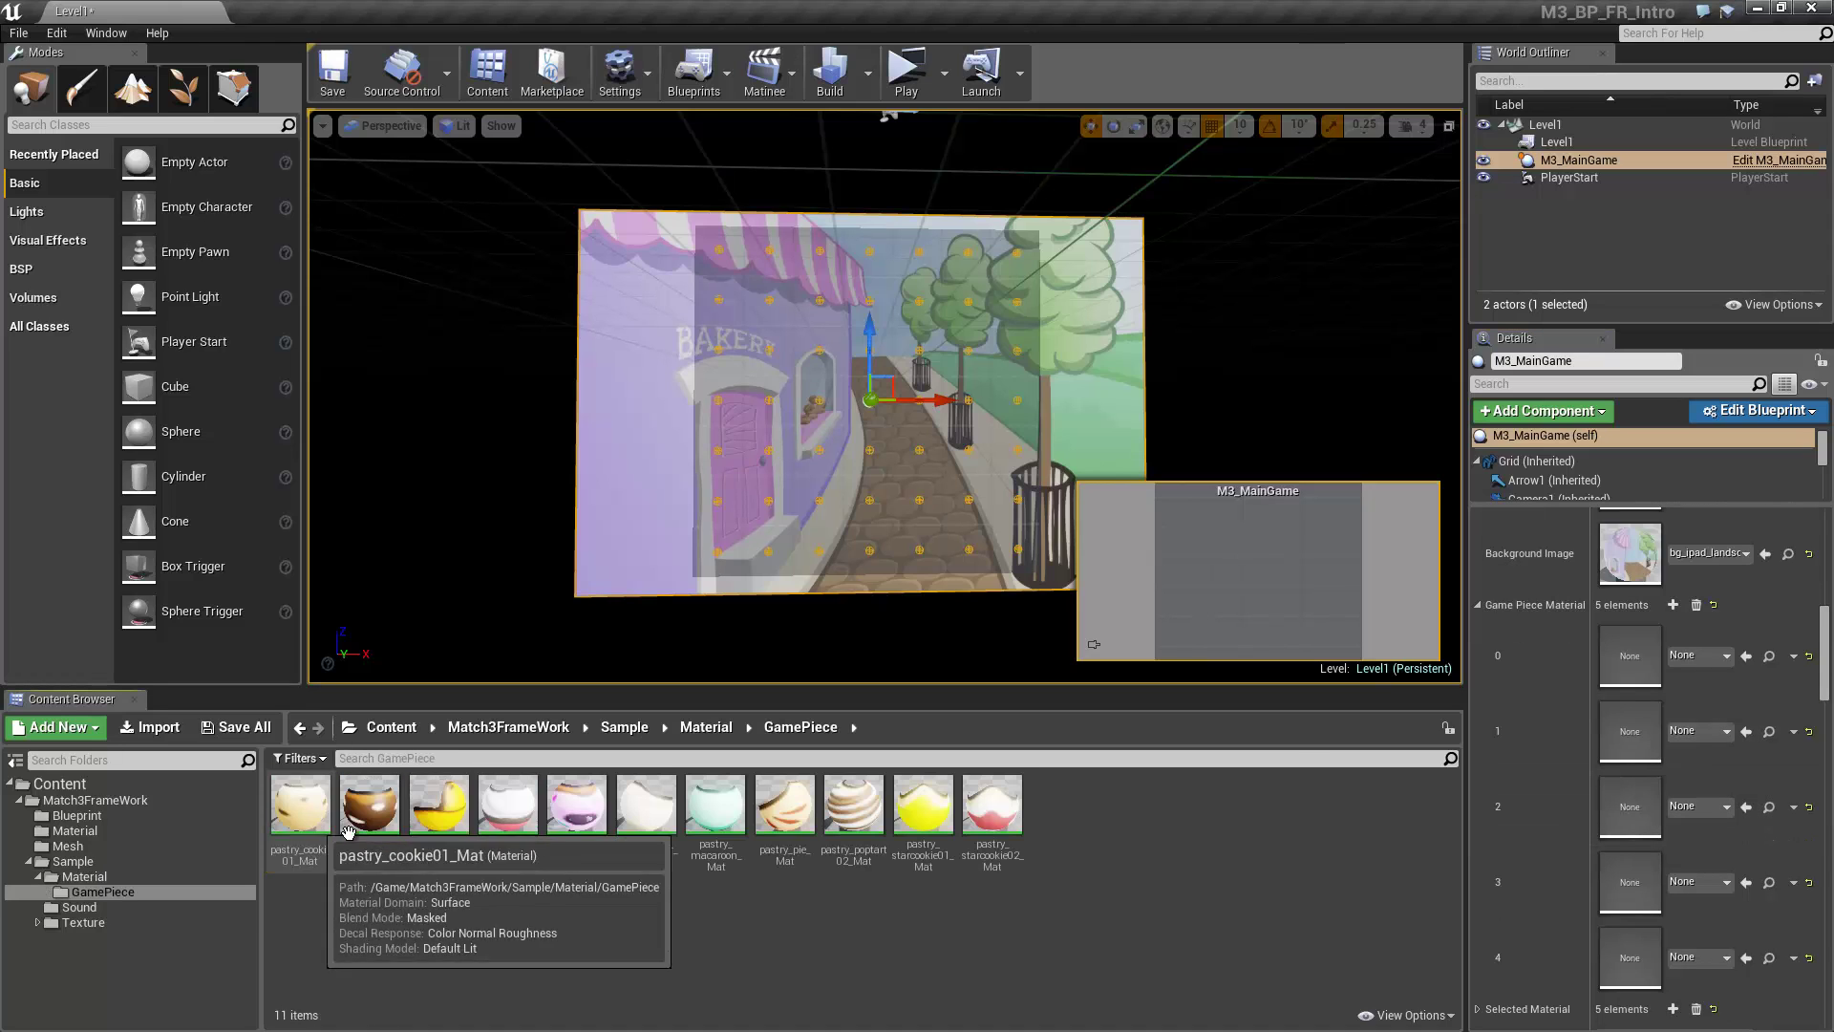
drag(439, 807, 1683, 666)
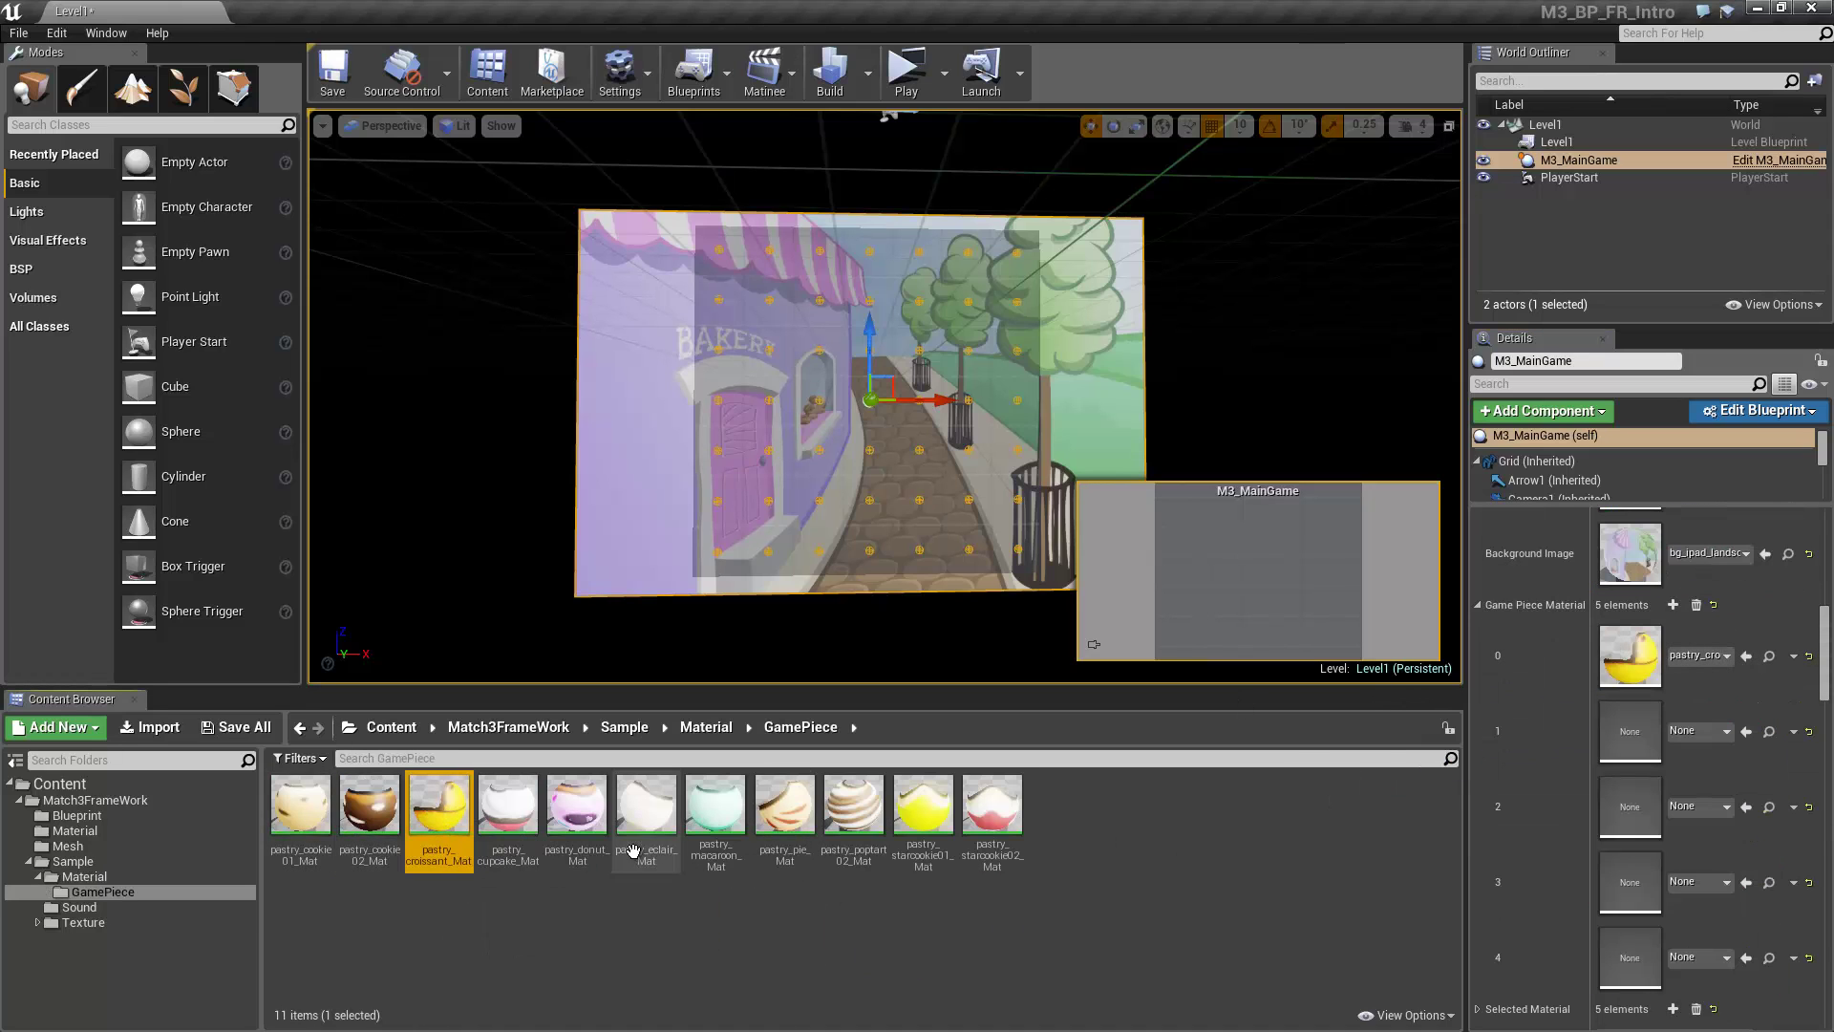
drag(577, 808, 1691, 709)
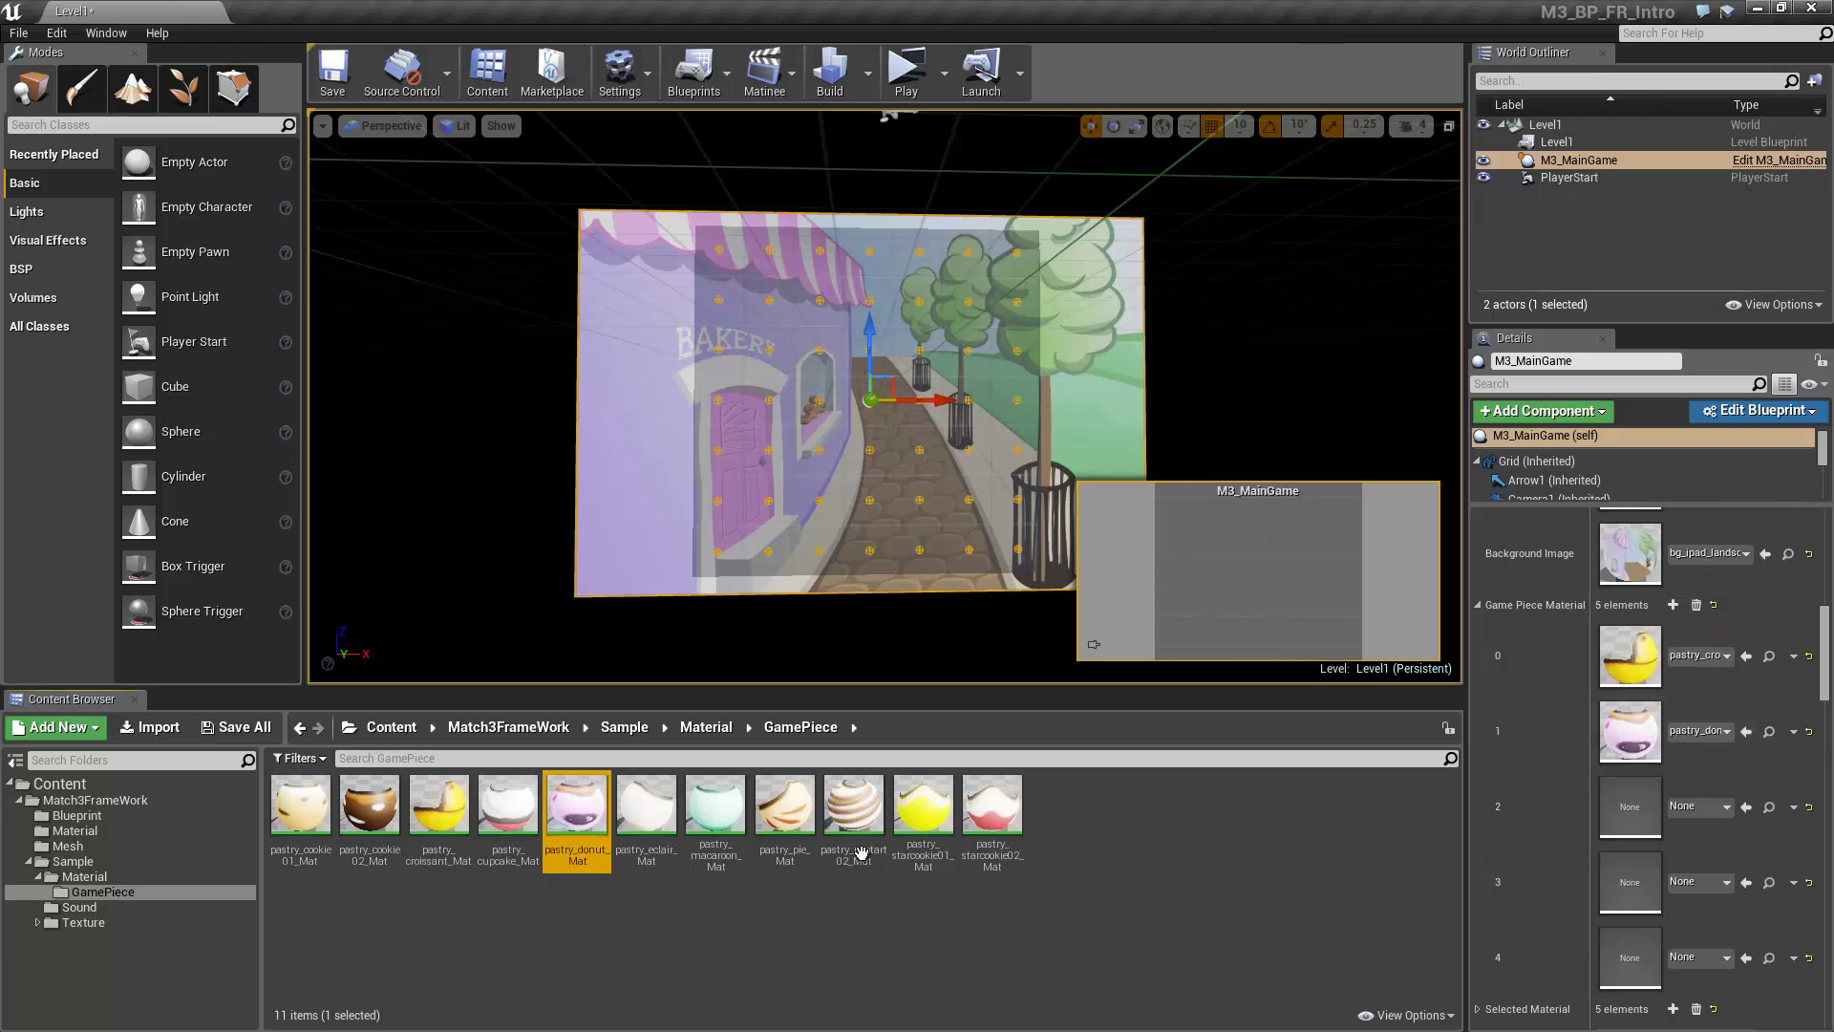
drag(716, 807, 1678, 832)
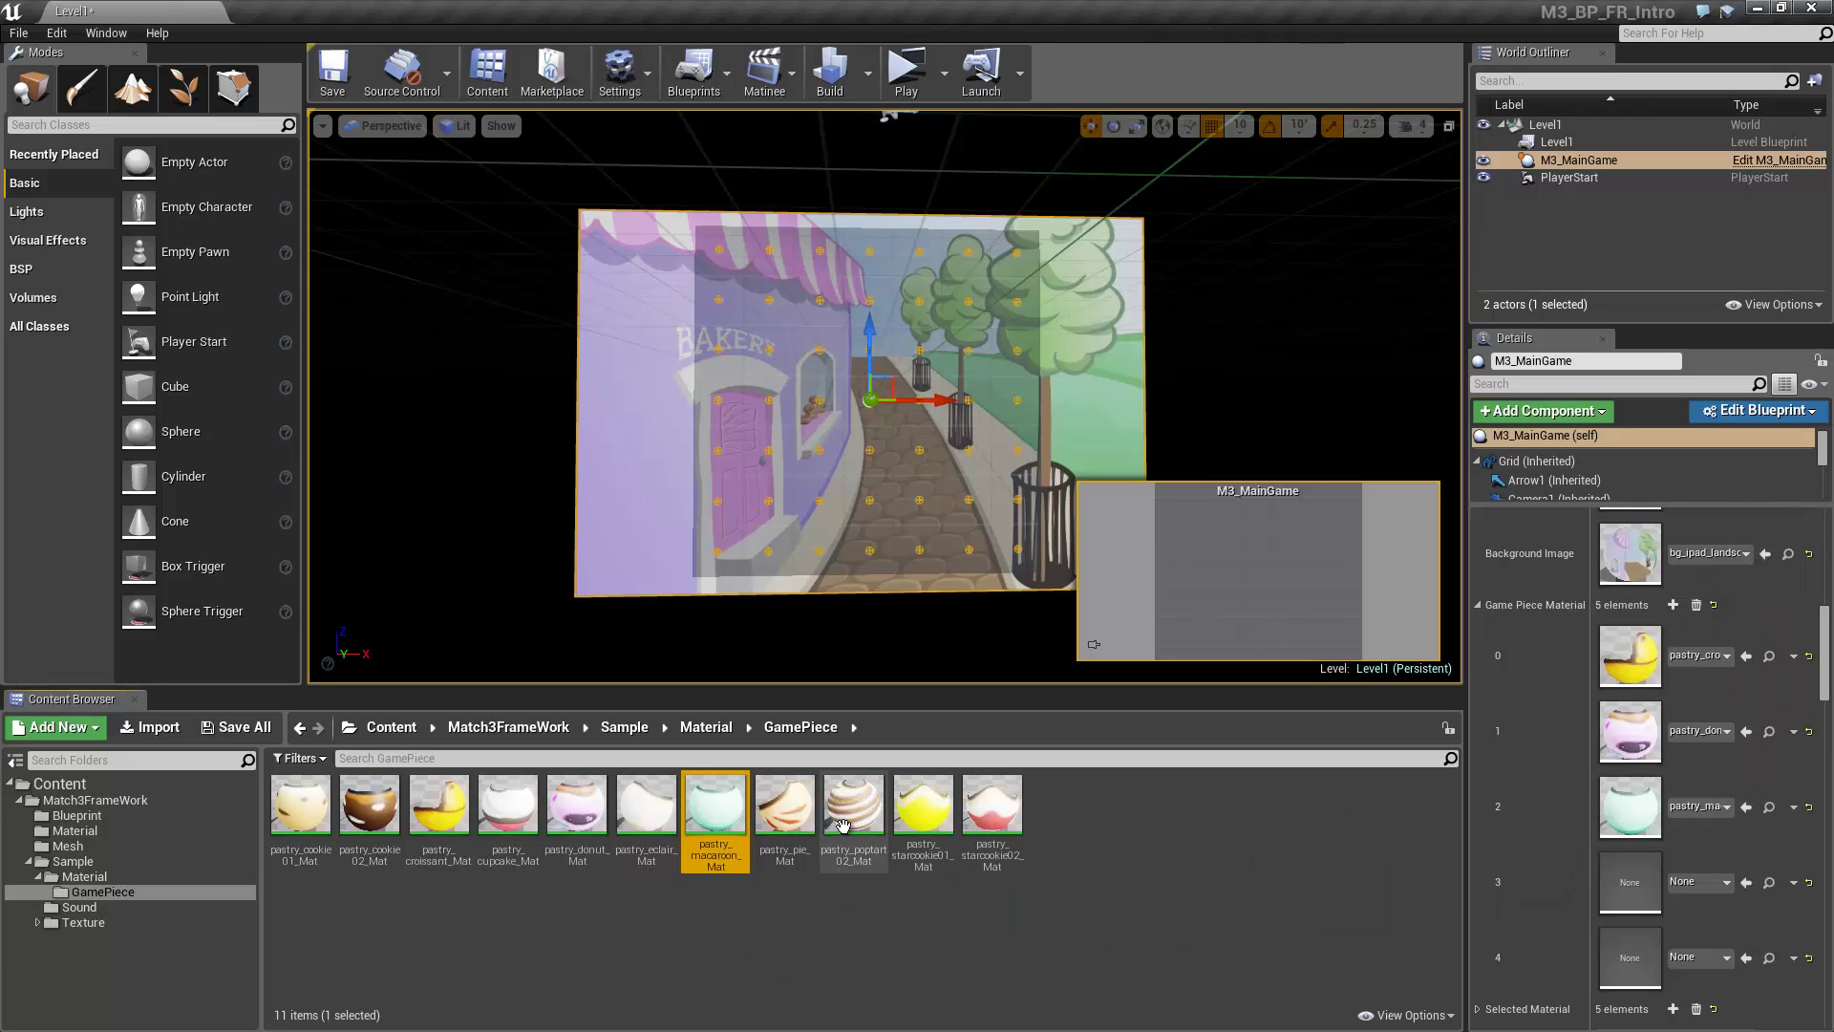
drag(853, 808, 1682, 881)
drag(923, 810, 1682, 957)
click(1477, 606)
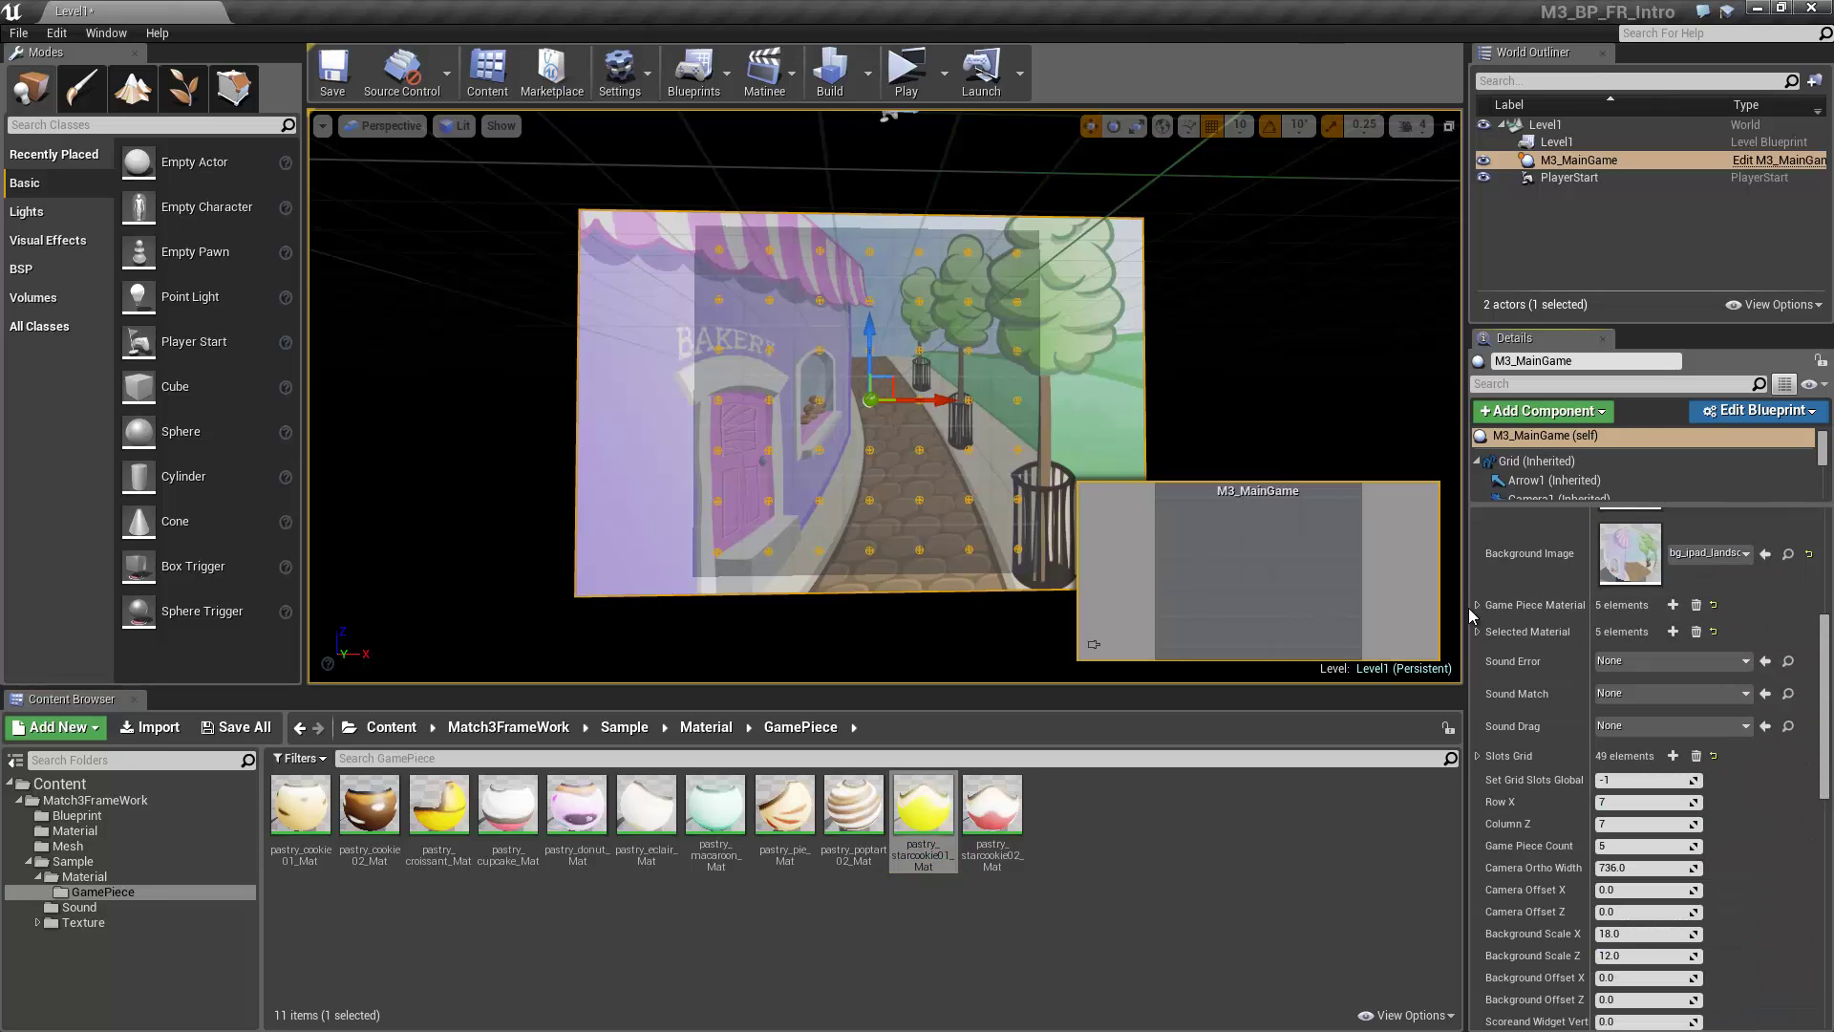
click(1477, 632)
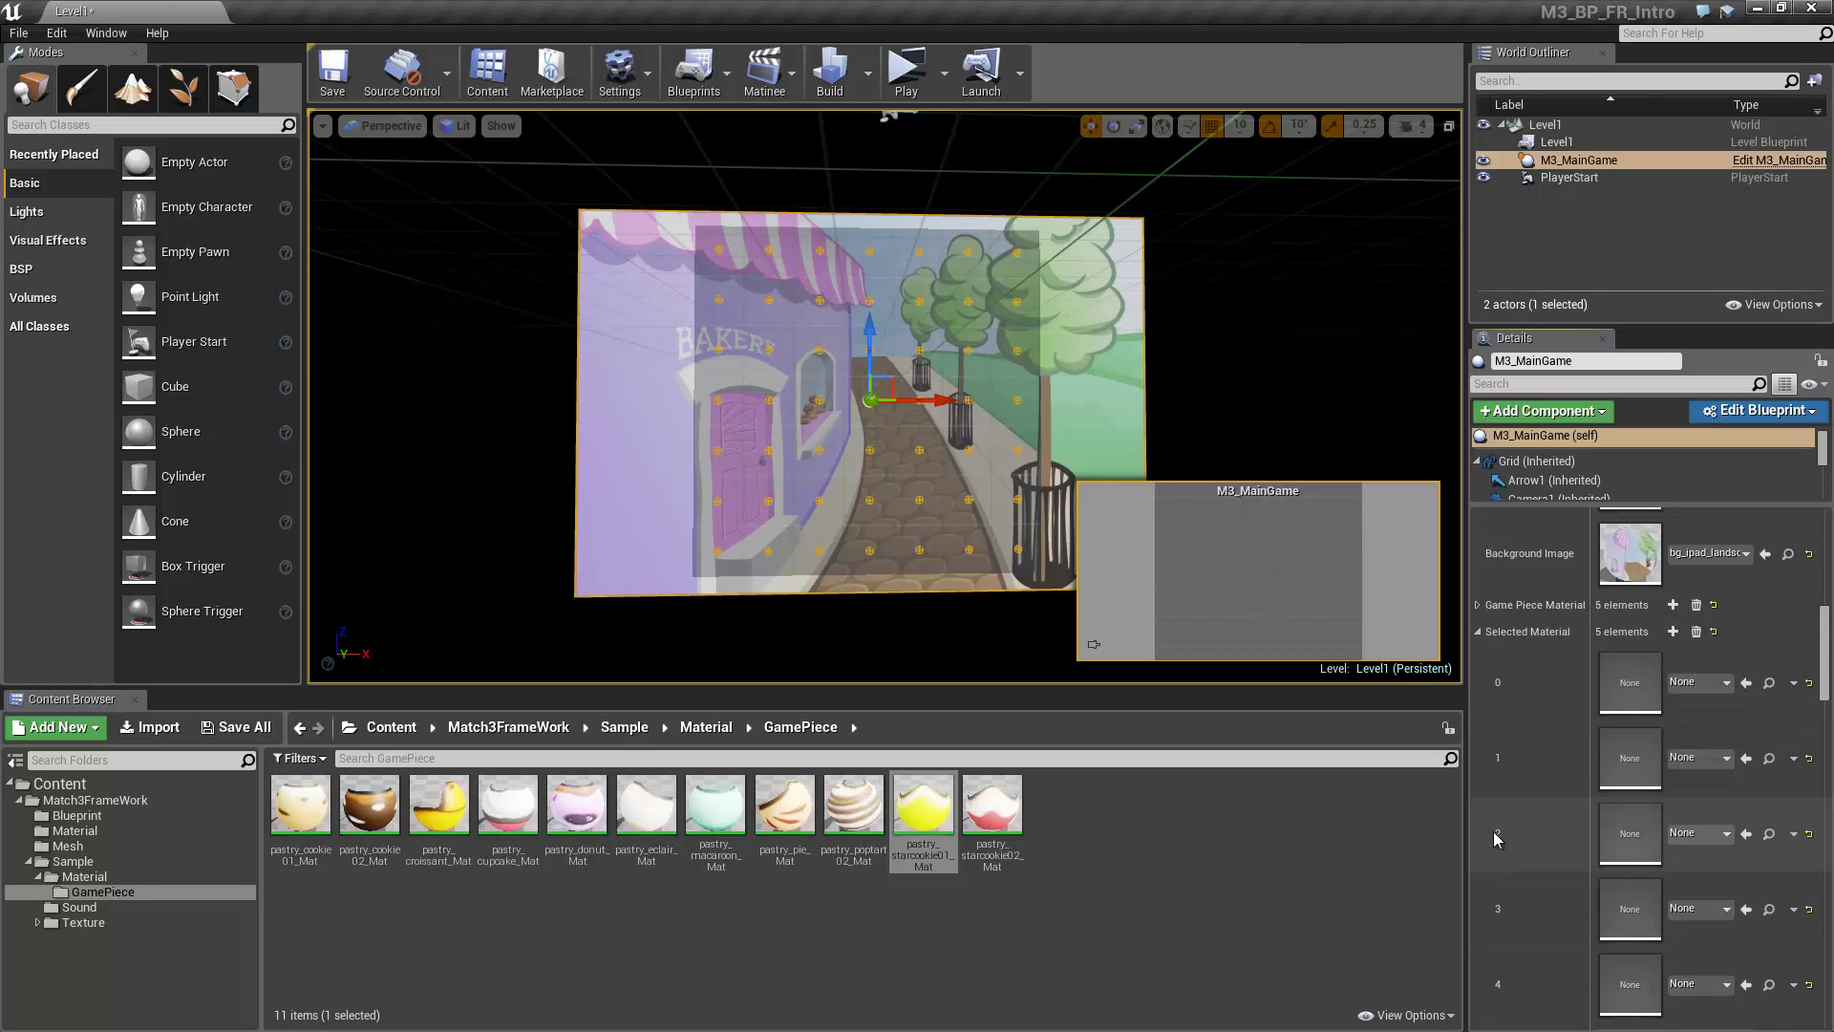
click(1478, 632)
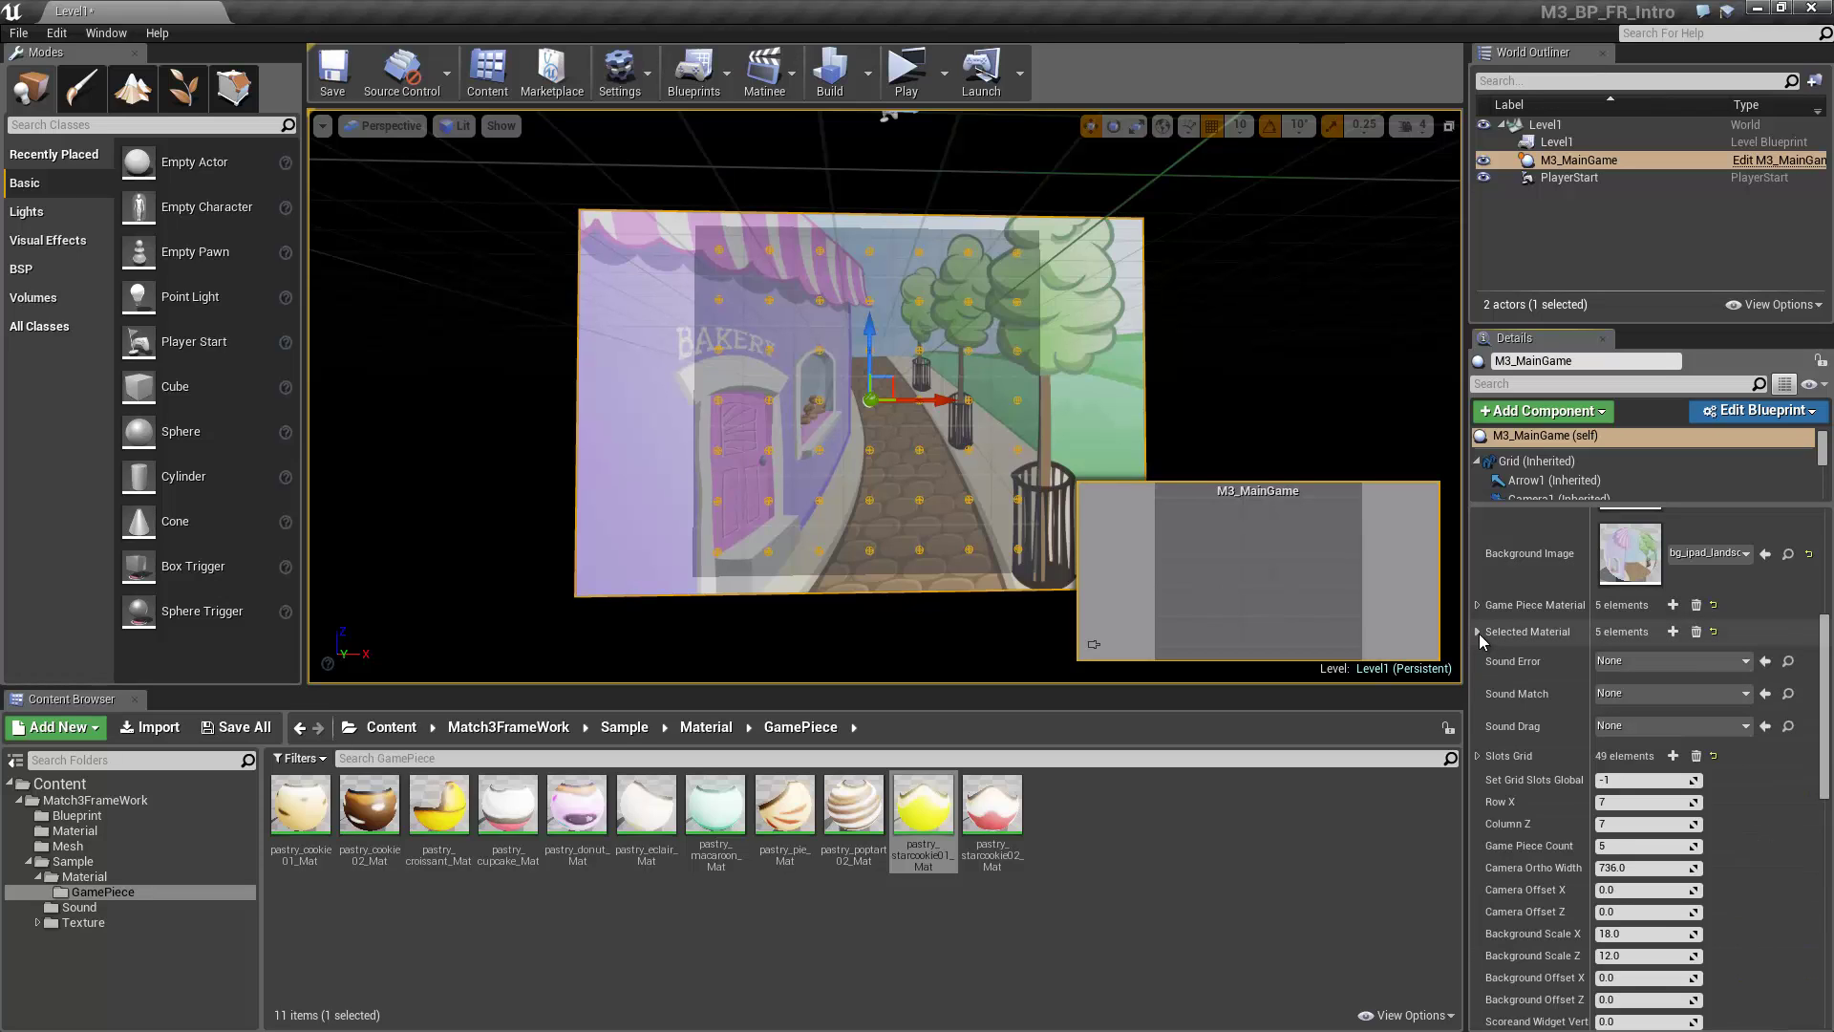
Set Sound Error, Match and Drag to Error_Cue, Ka-Ching_Cue and Scrape_Cue
click(86, 908)
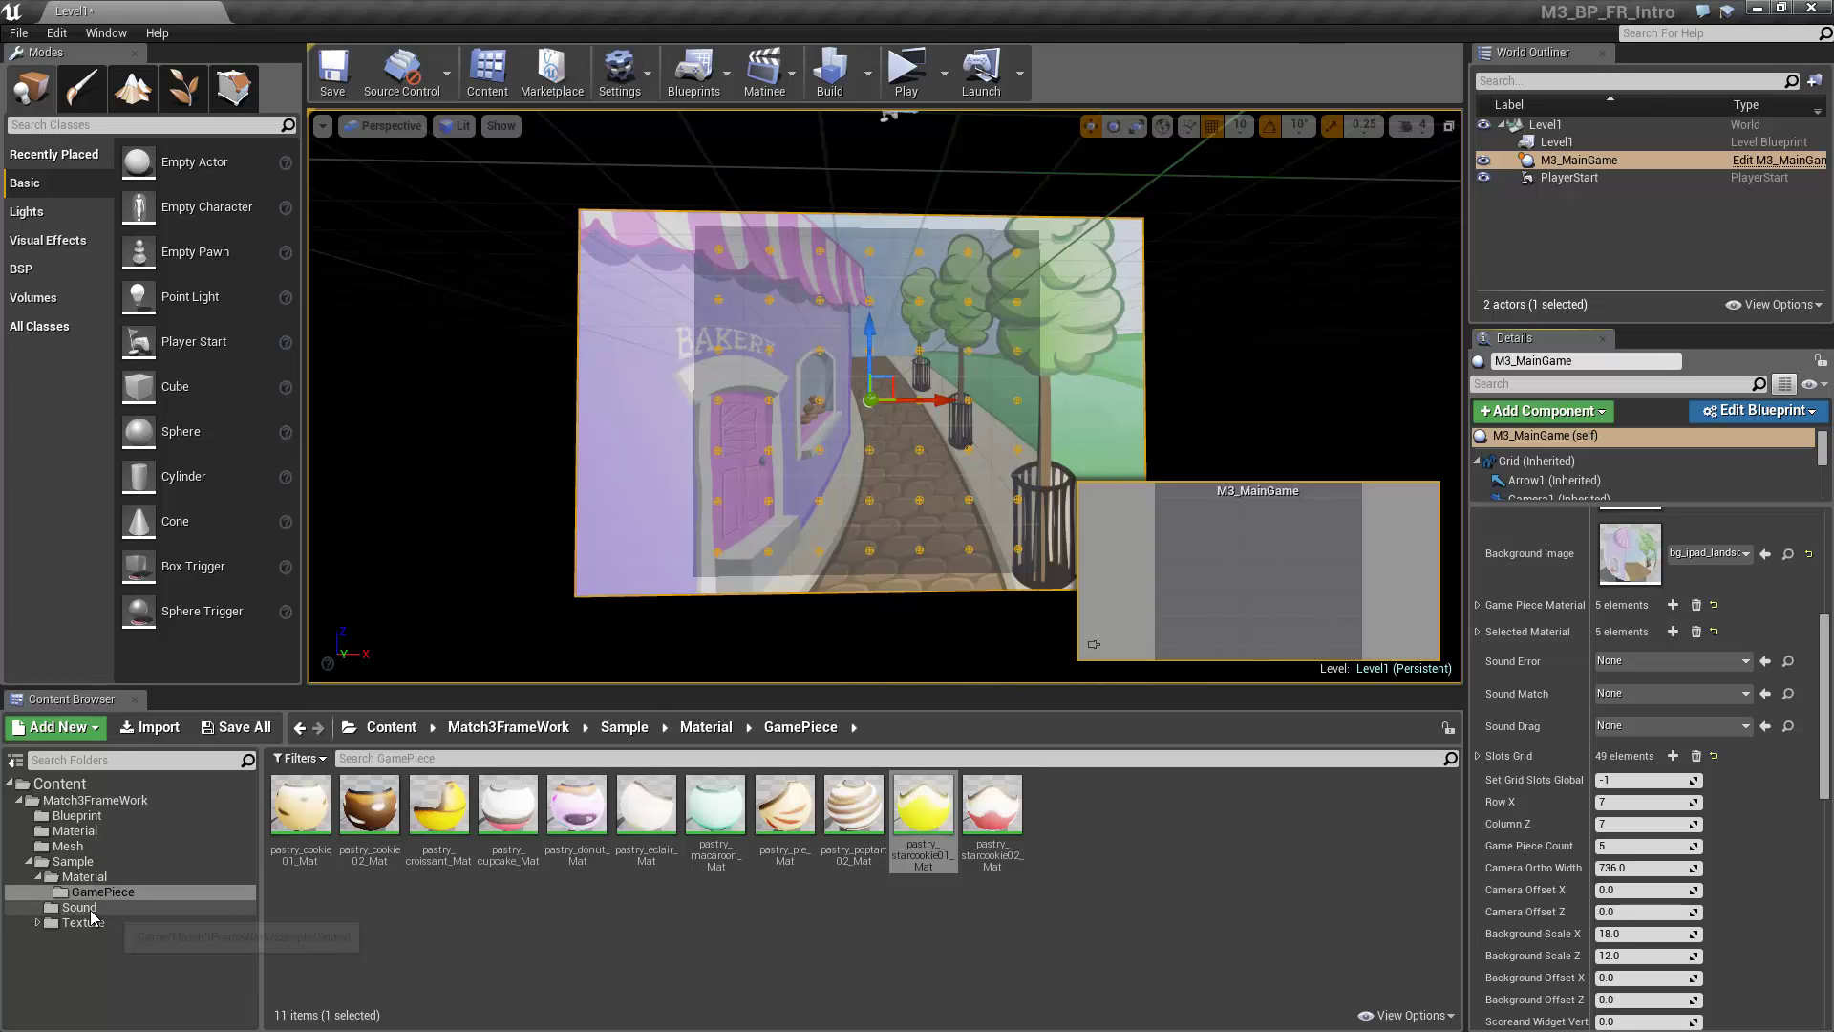
drag(554, 877, 1657, 661)
drag(517, 835, 1645, 694)
drag(785, 807, 1670, 726)
Place Mining_by_Moonlight_01_Cue in the level as ambient sound, raised above the board
drag(646, 808, 396, 501)
drag(409, 372, 511, 127)
right_drag(619, 536, 559, 573)
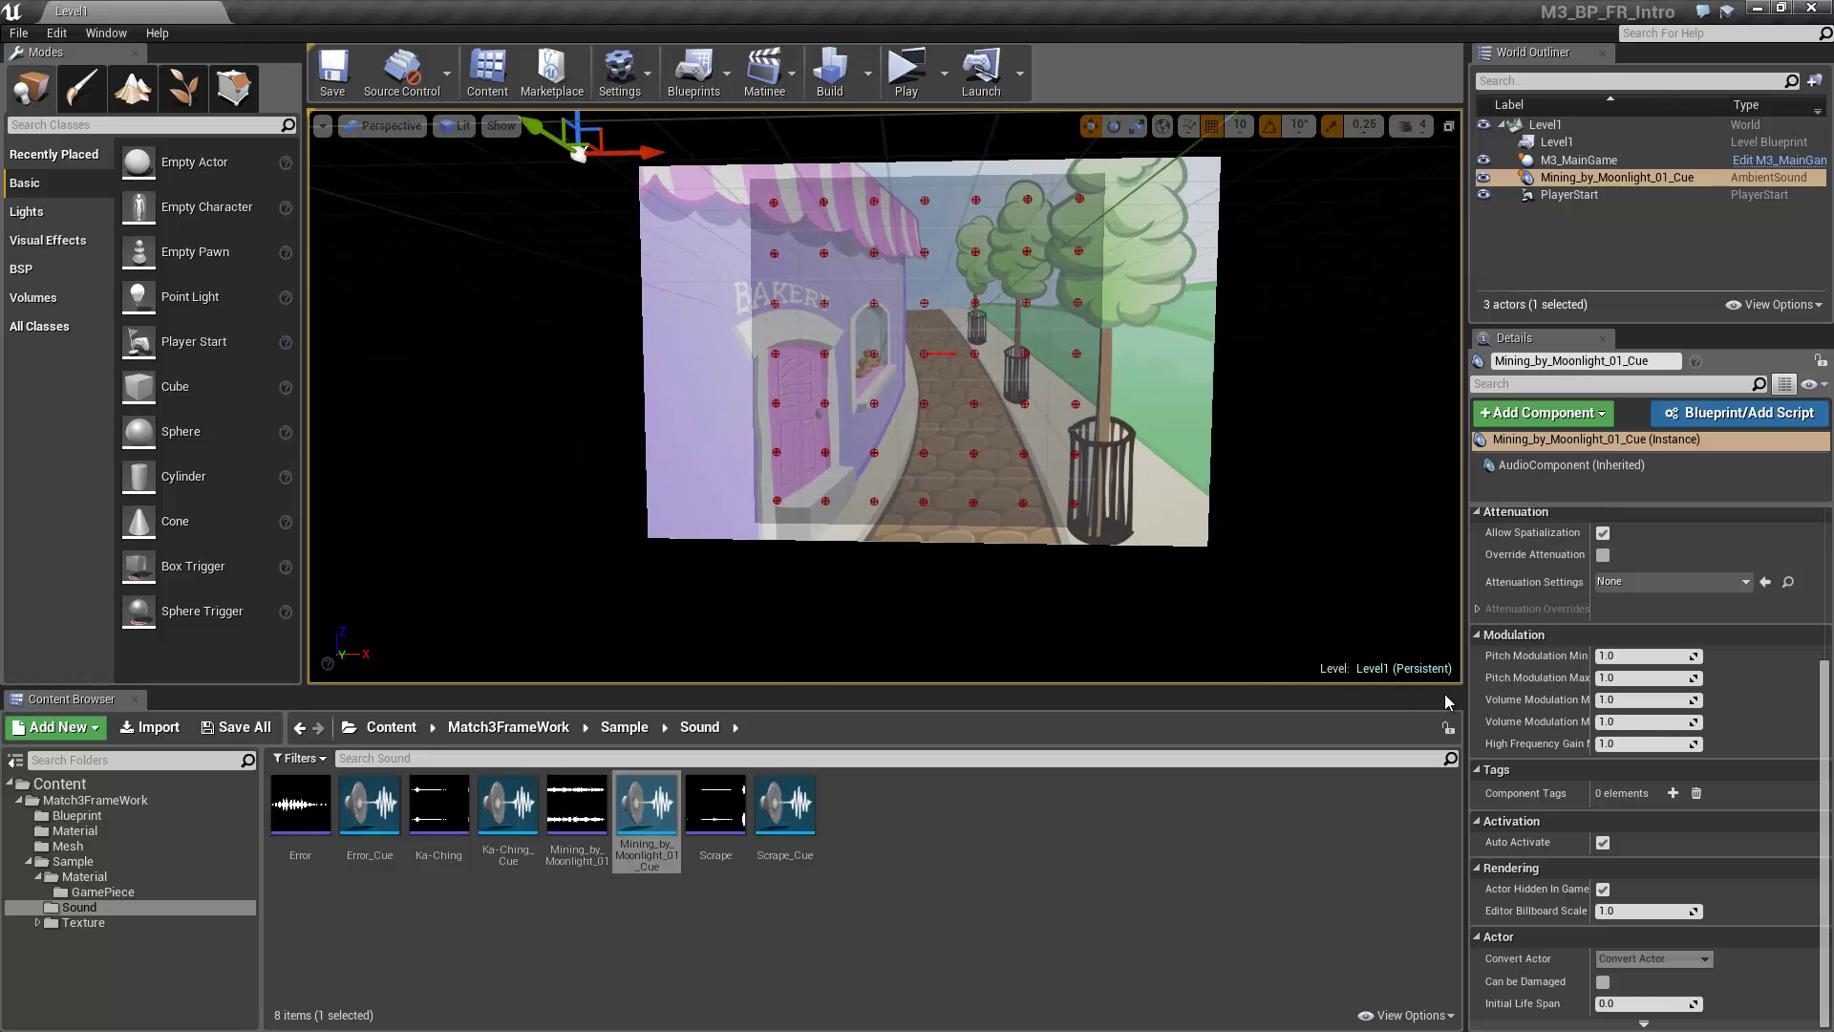
Set the M3_MainGame grid's Row X to 5, keeping Column Z at 7
click(935, 358)
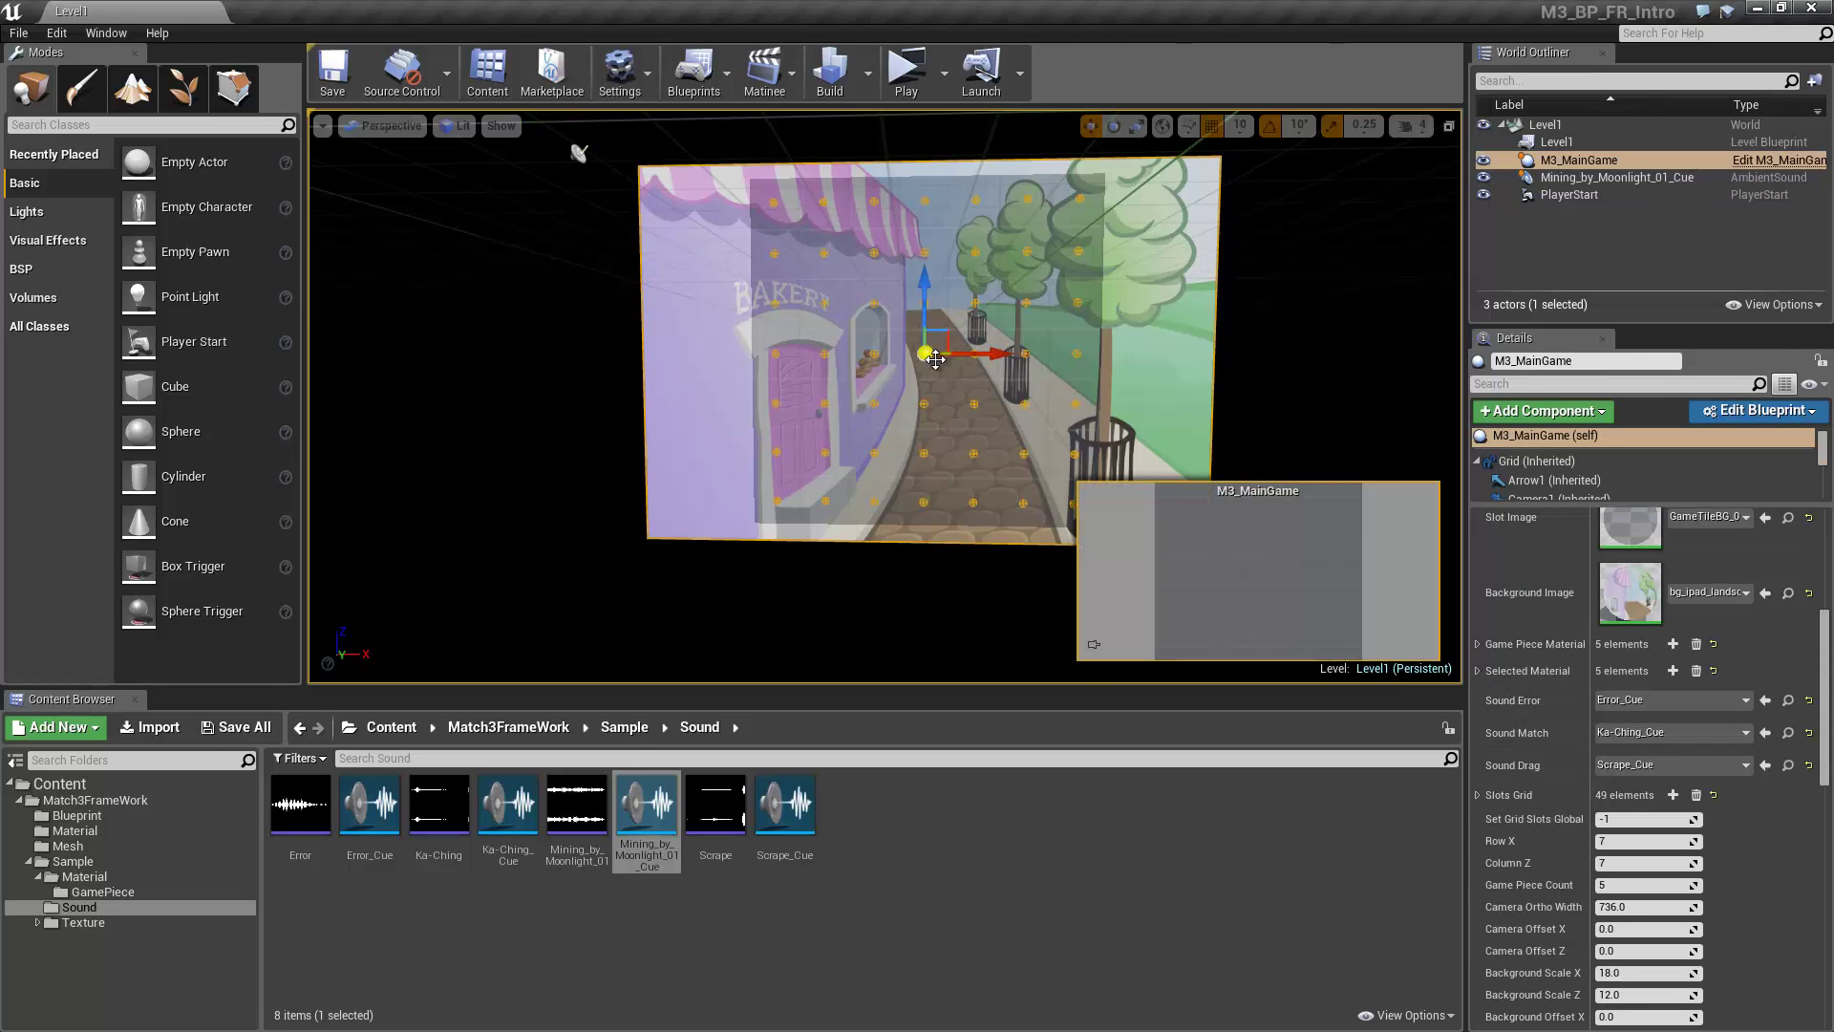
scroll(1561, 755, down, 5)
scroll(1564, 762, down, 2)
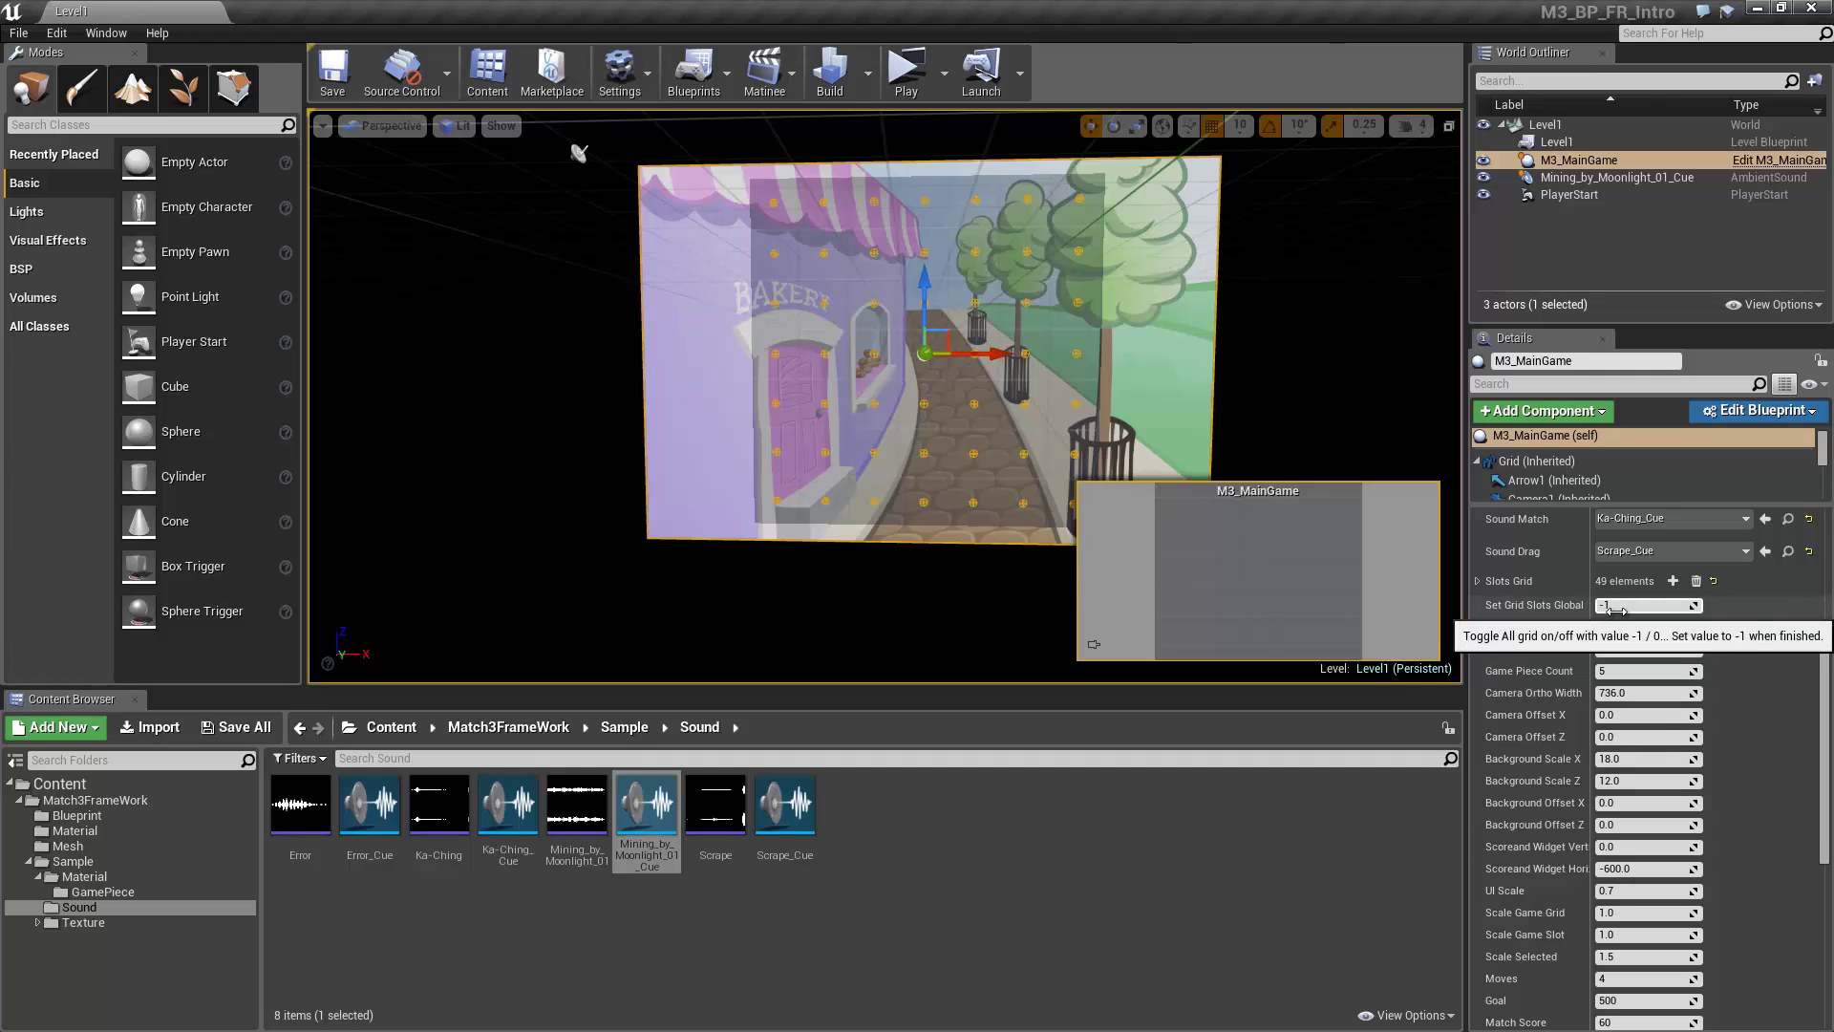
click(1624, 651)
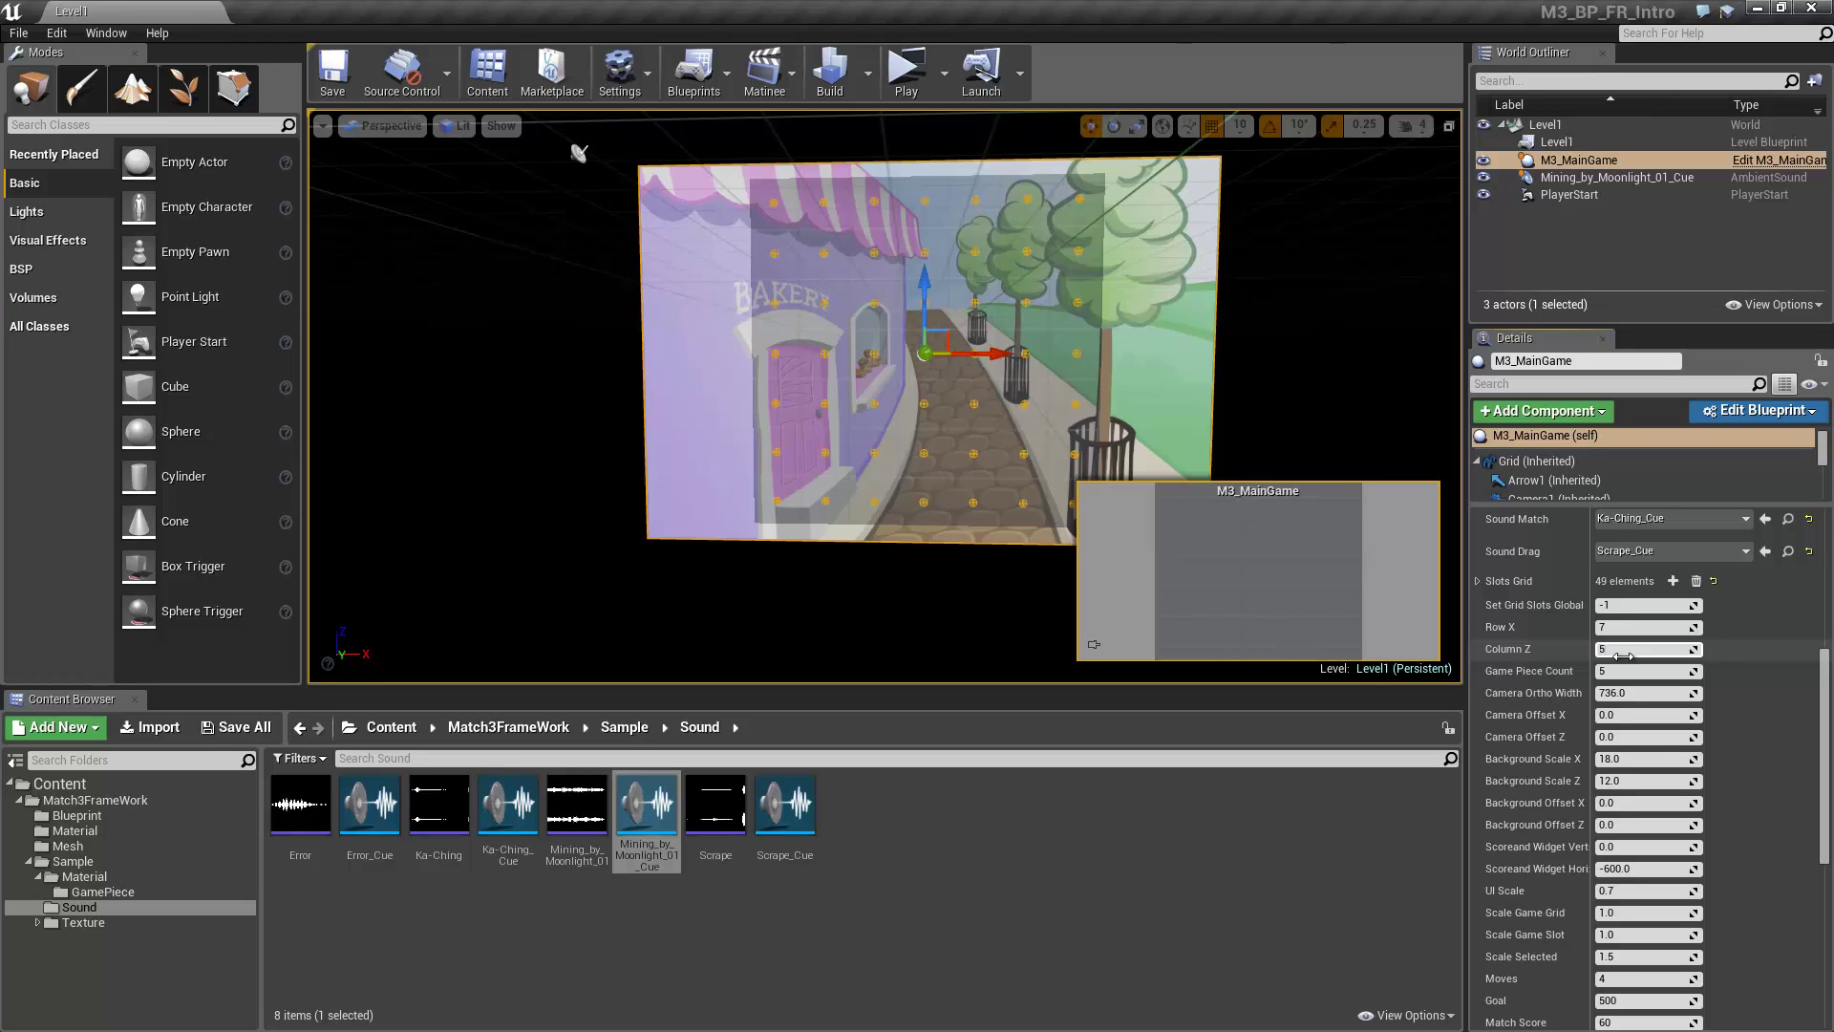
text(5)
key(Return)
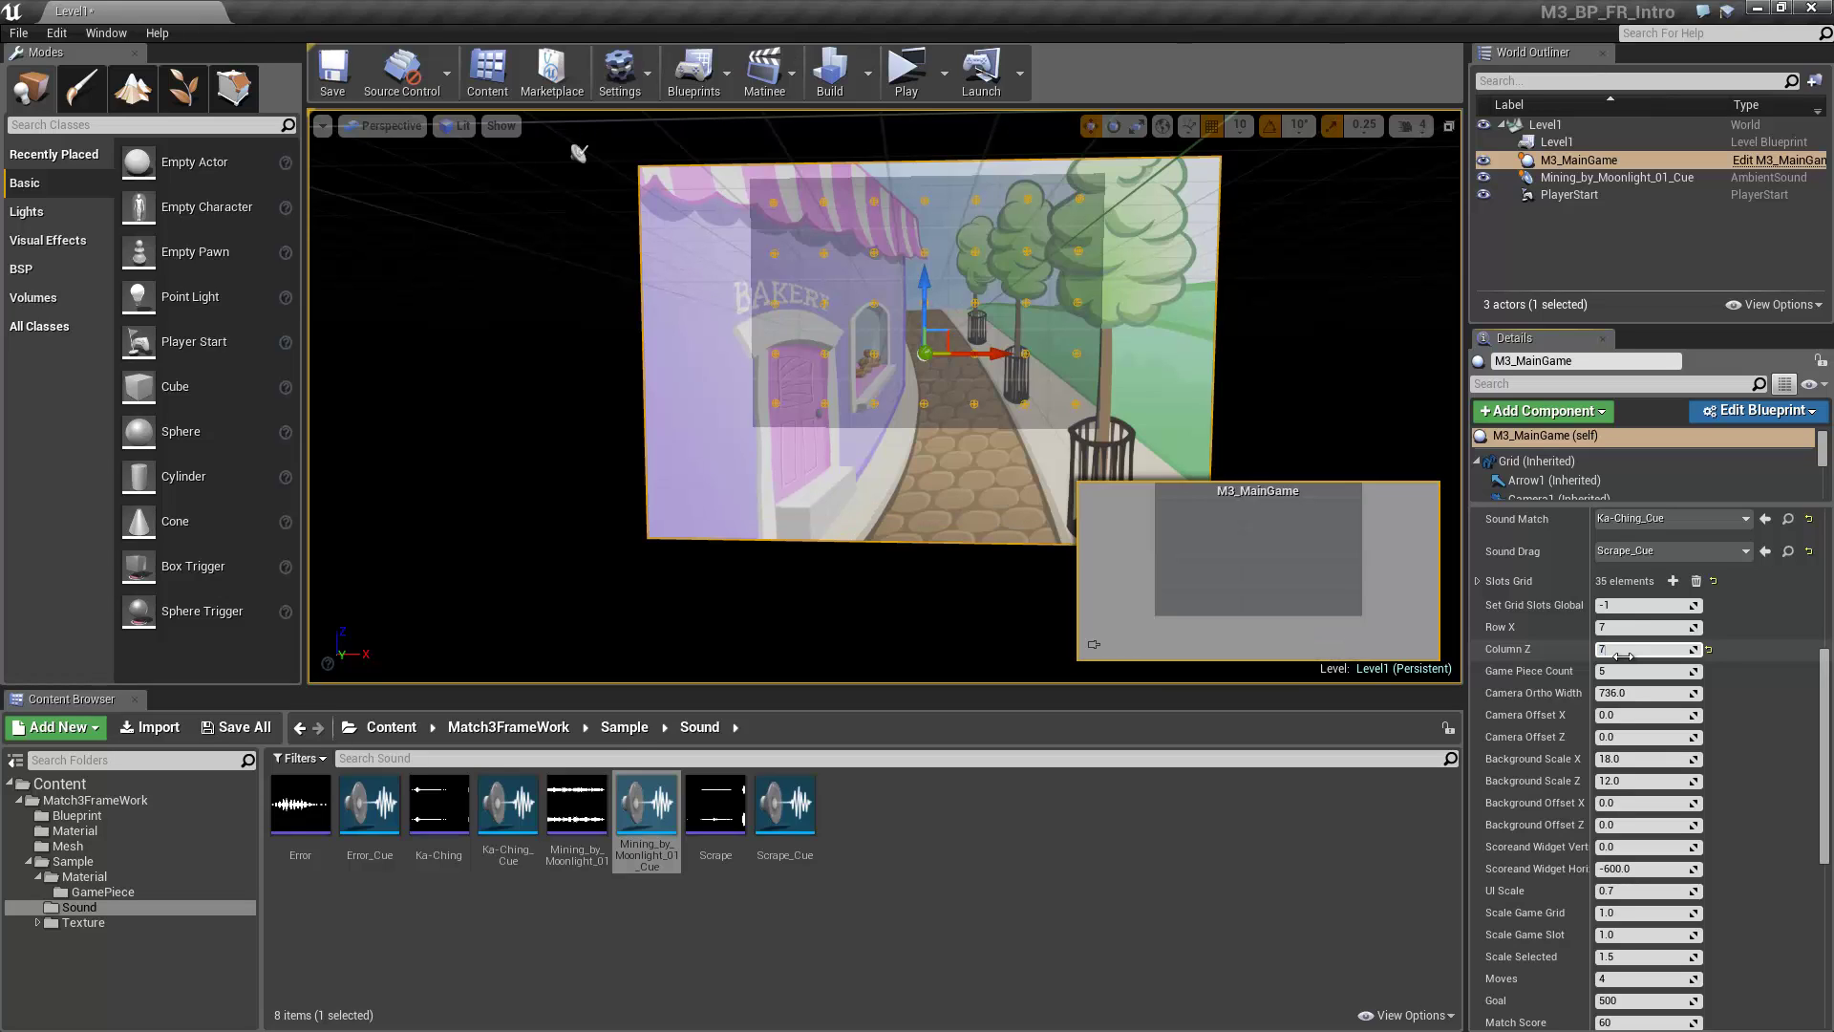
text(7)
key(Return)
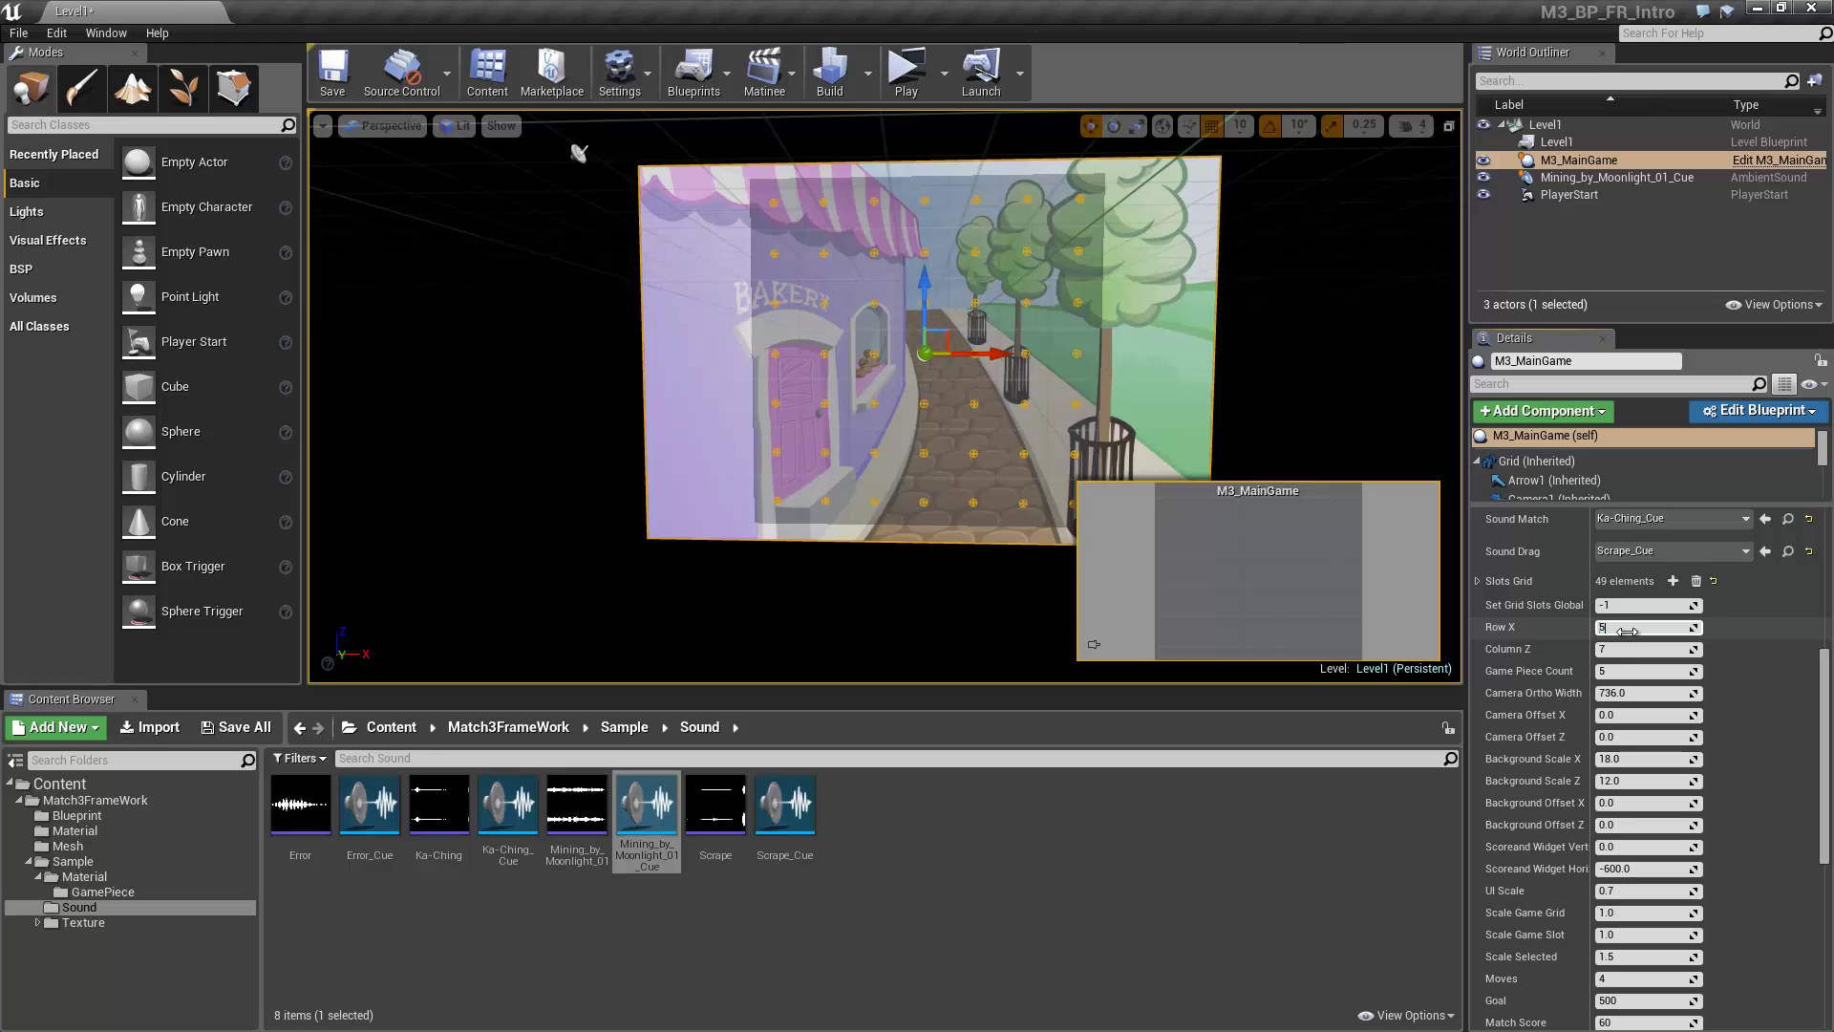
click(1627, 631)
text(5)
key(Return)
right_drag(1274, 469, 1275, 468)
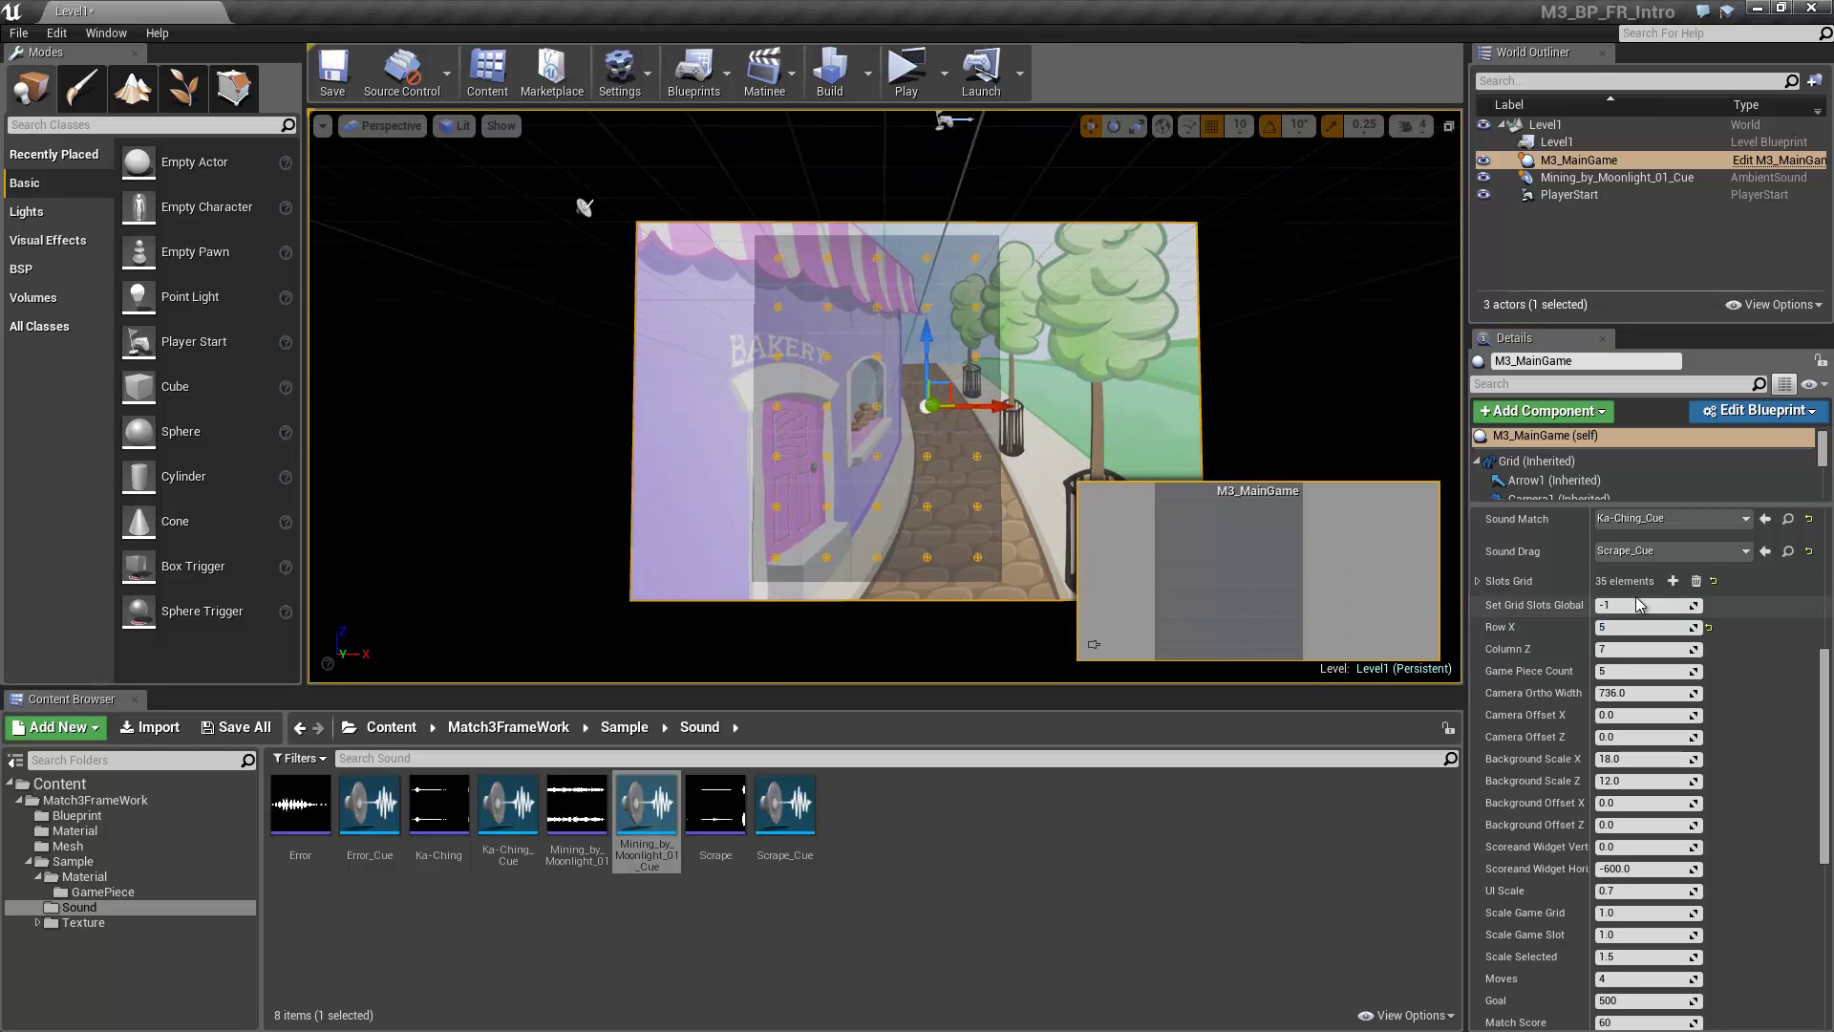
Blank Slots Grid elements 2 and 7–11 by setting each to -1
click(1477, 581)
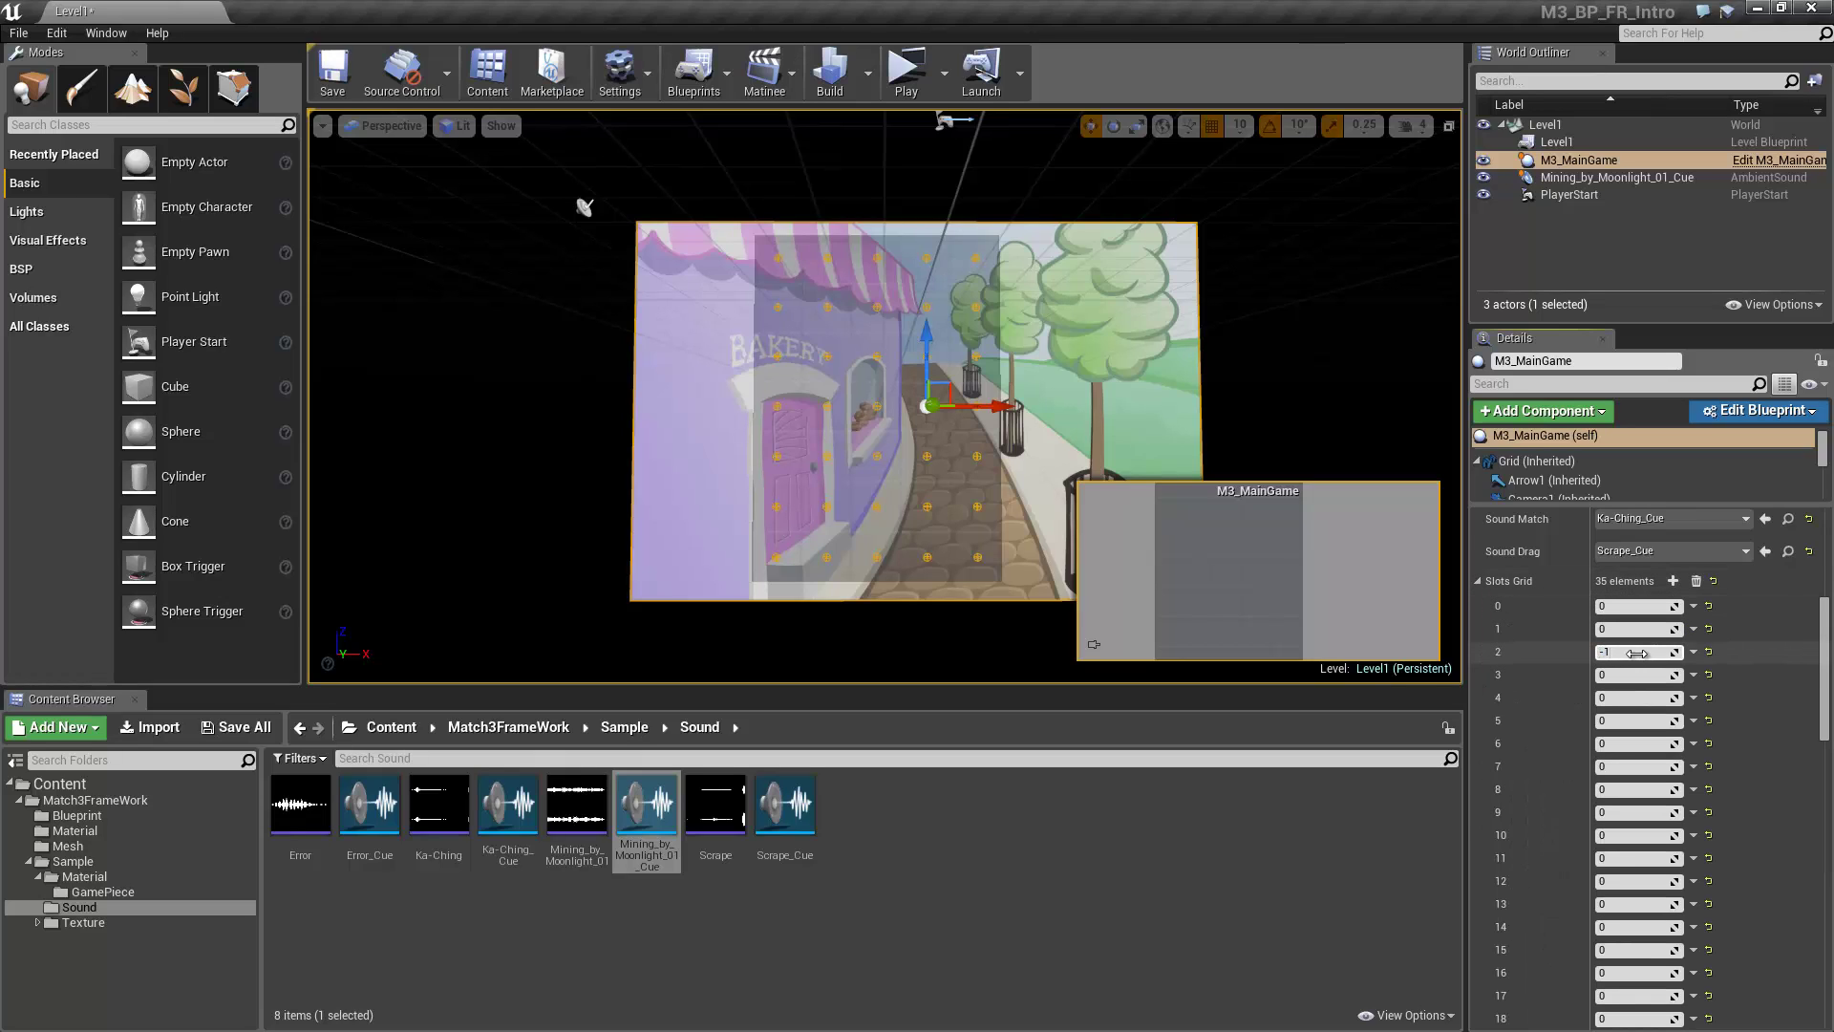
click(1647, 764)
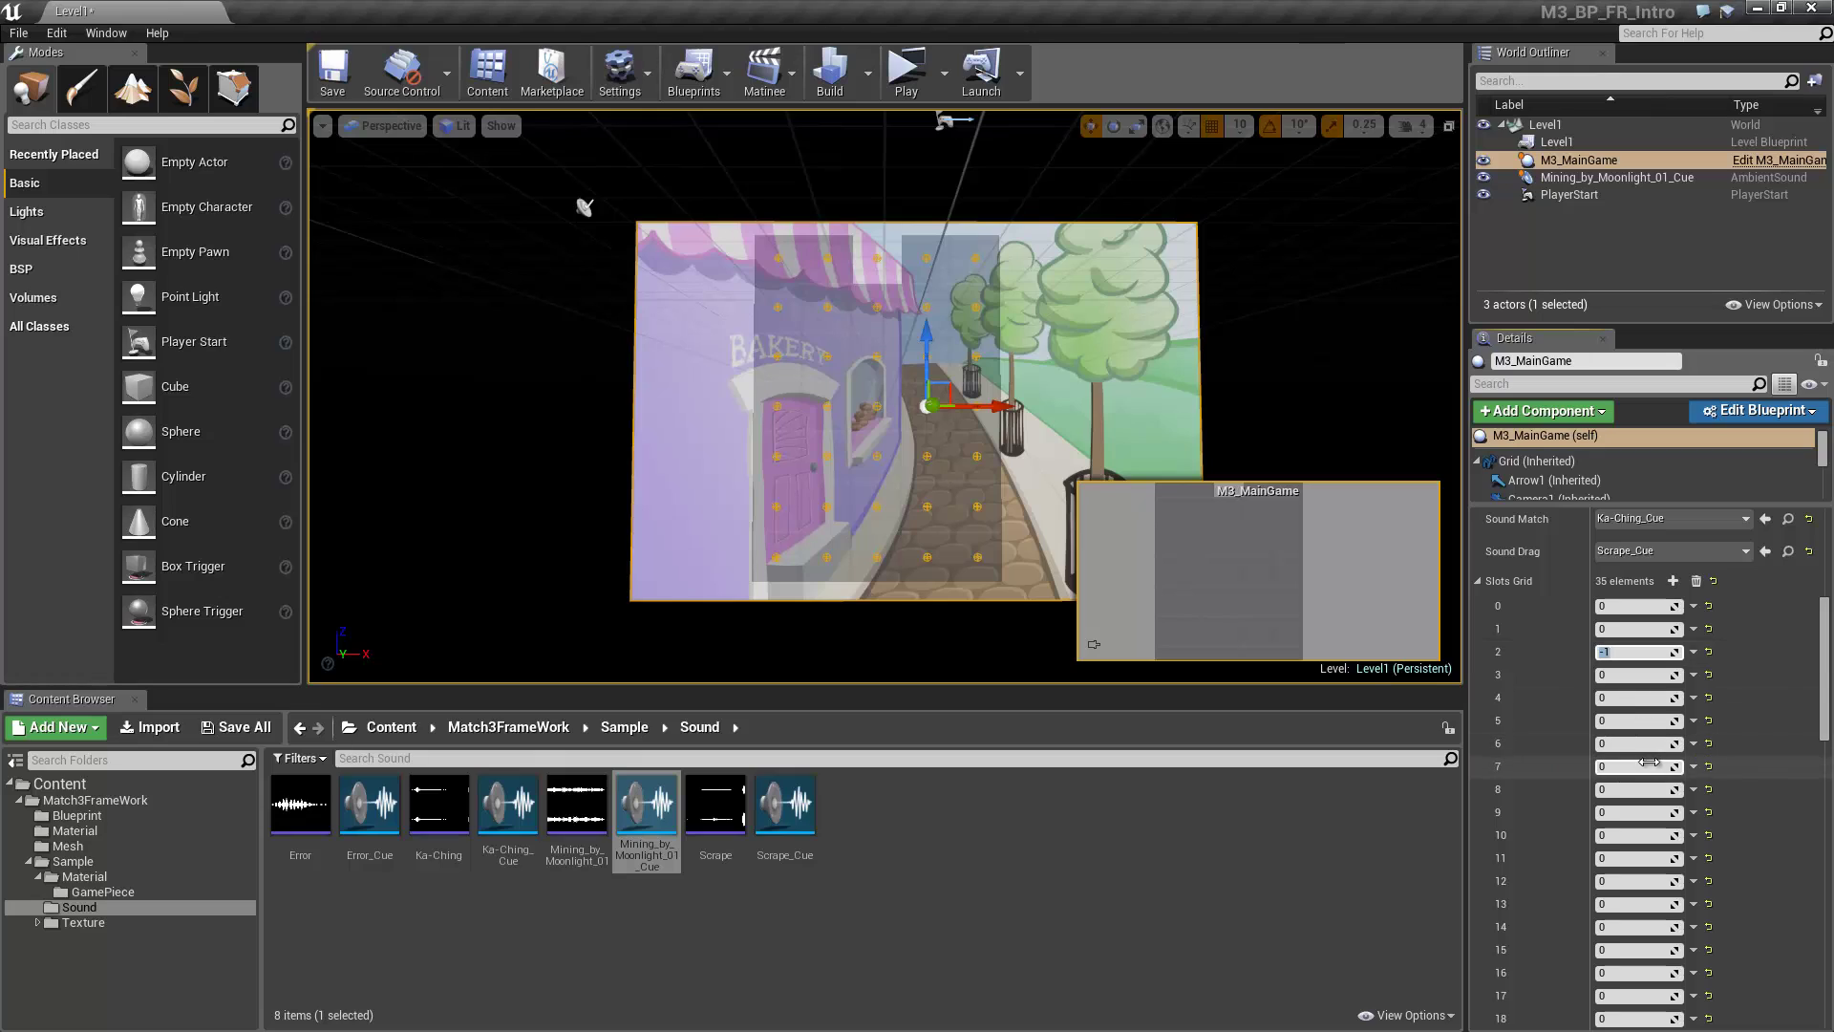
text(-1)
key(Return)
click(1636, 789)
text(-1)
click(1636, 812)
text(-1)
click(1636, 835)
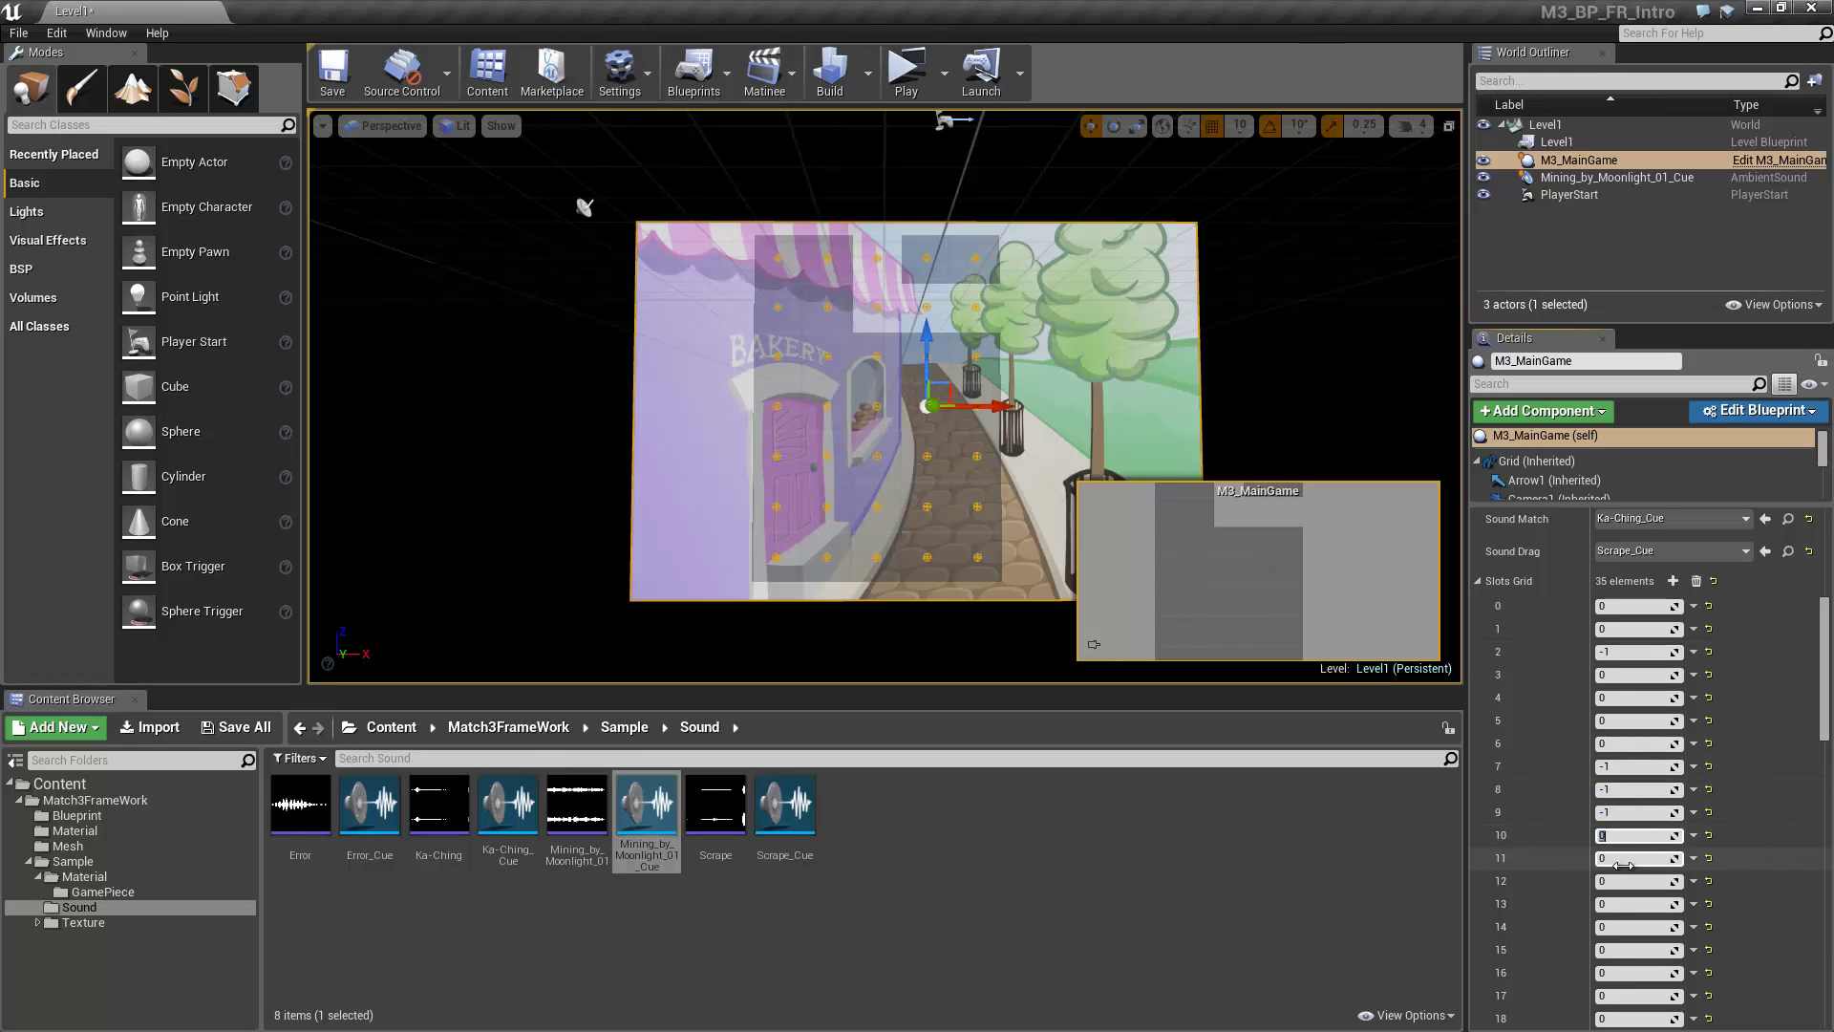
text(-1)
click(1629, 858)
text(-1)
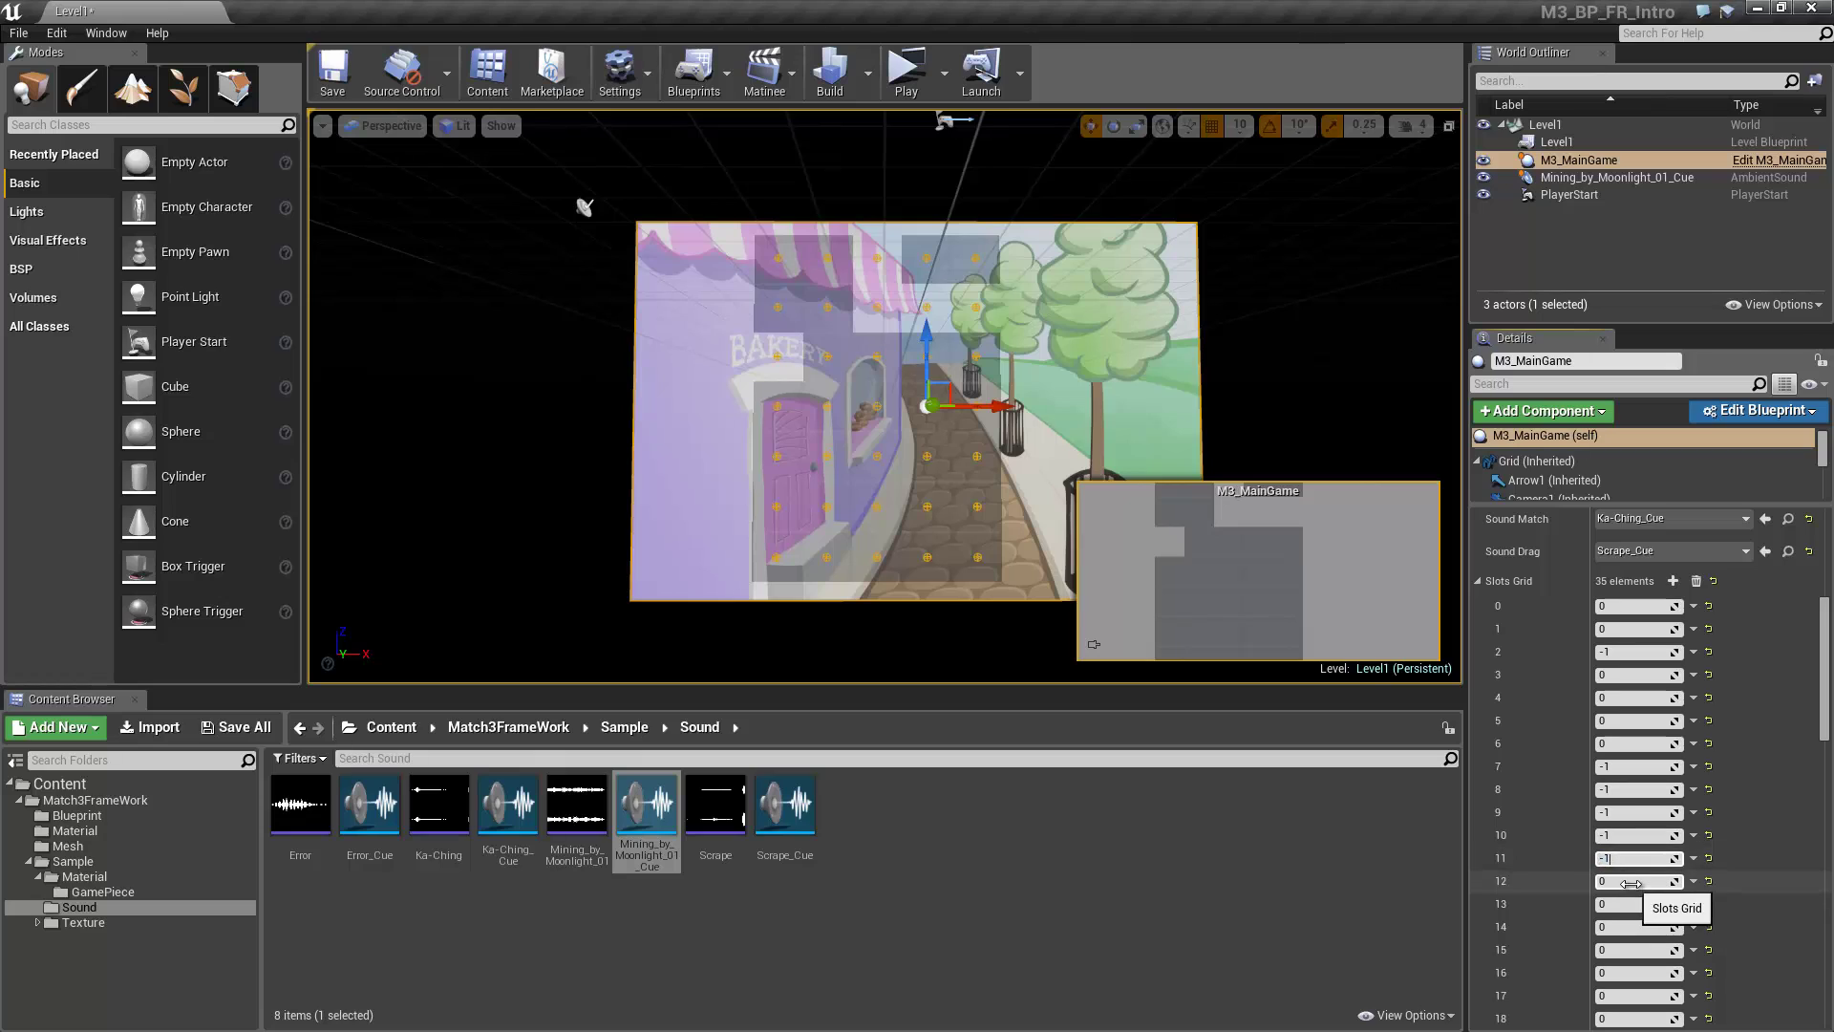
click(1479, 581)
Reset every grid slot to 0 using Set Grid Slots Global
click(1627, 608)
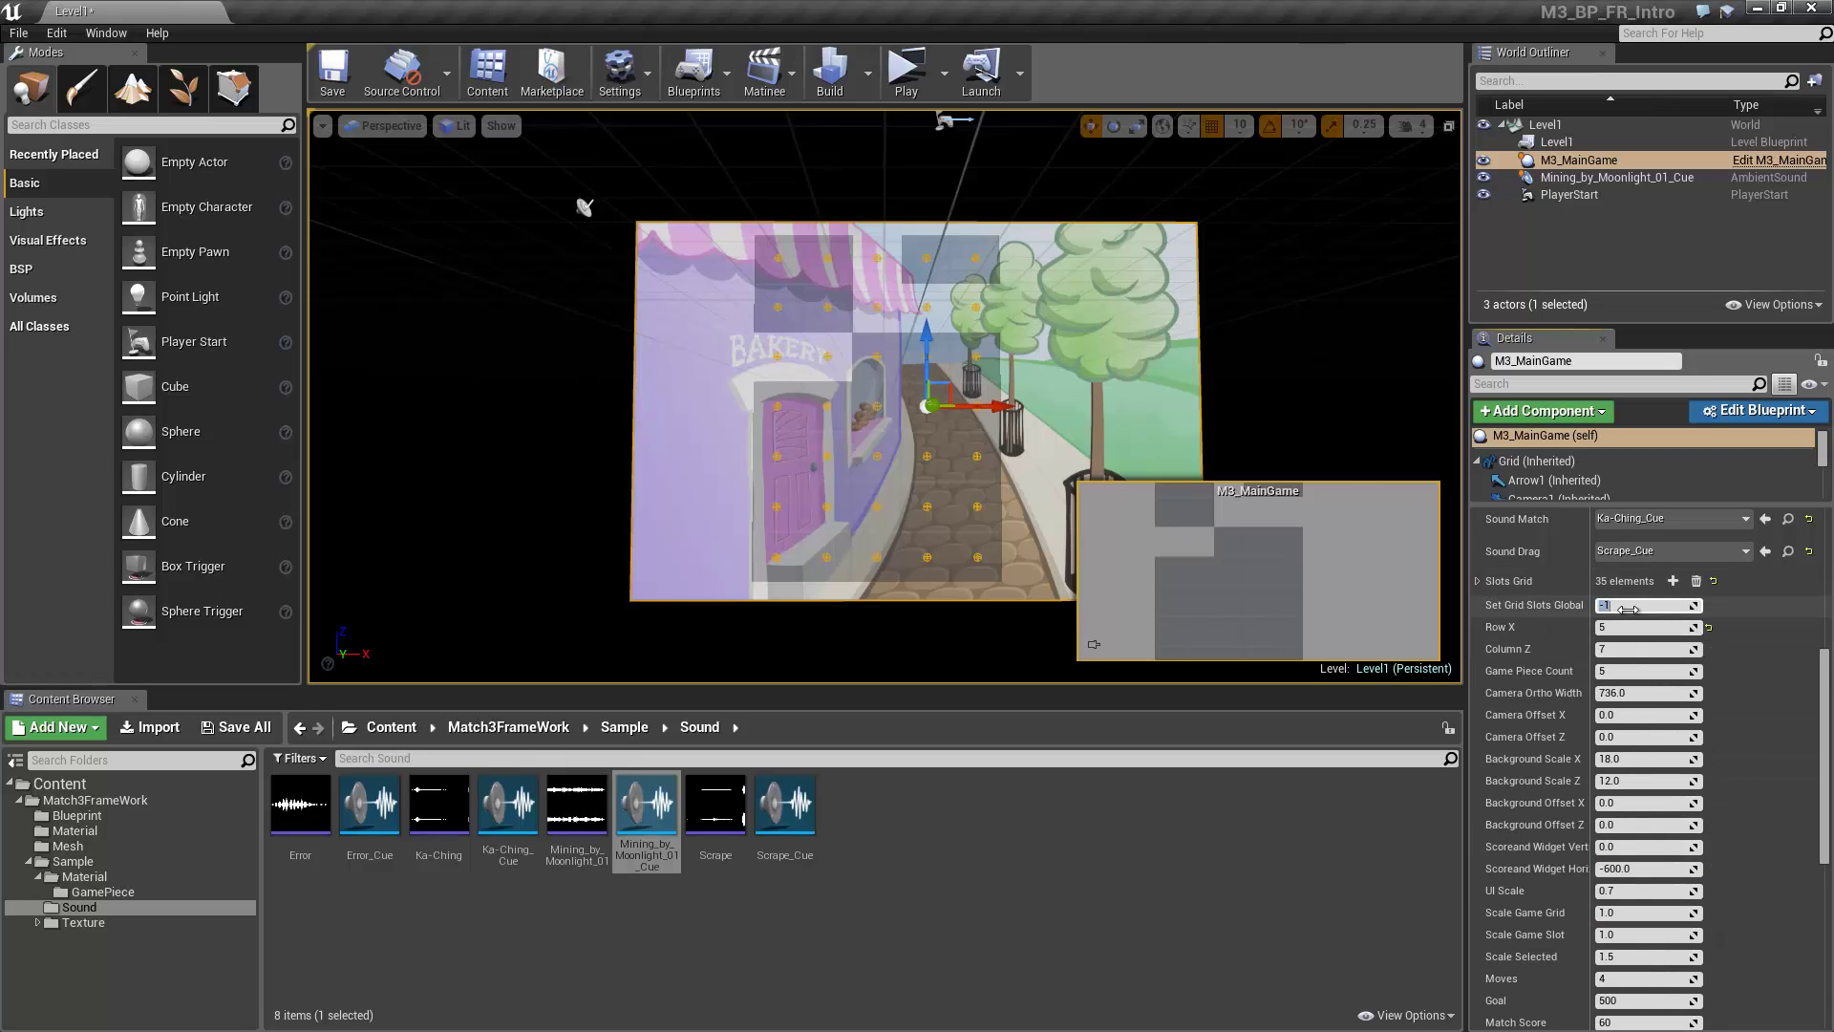
text(0)
key(Return)
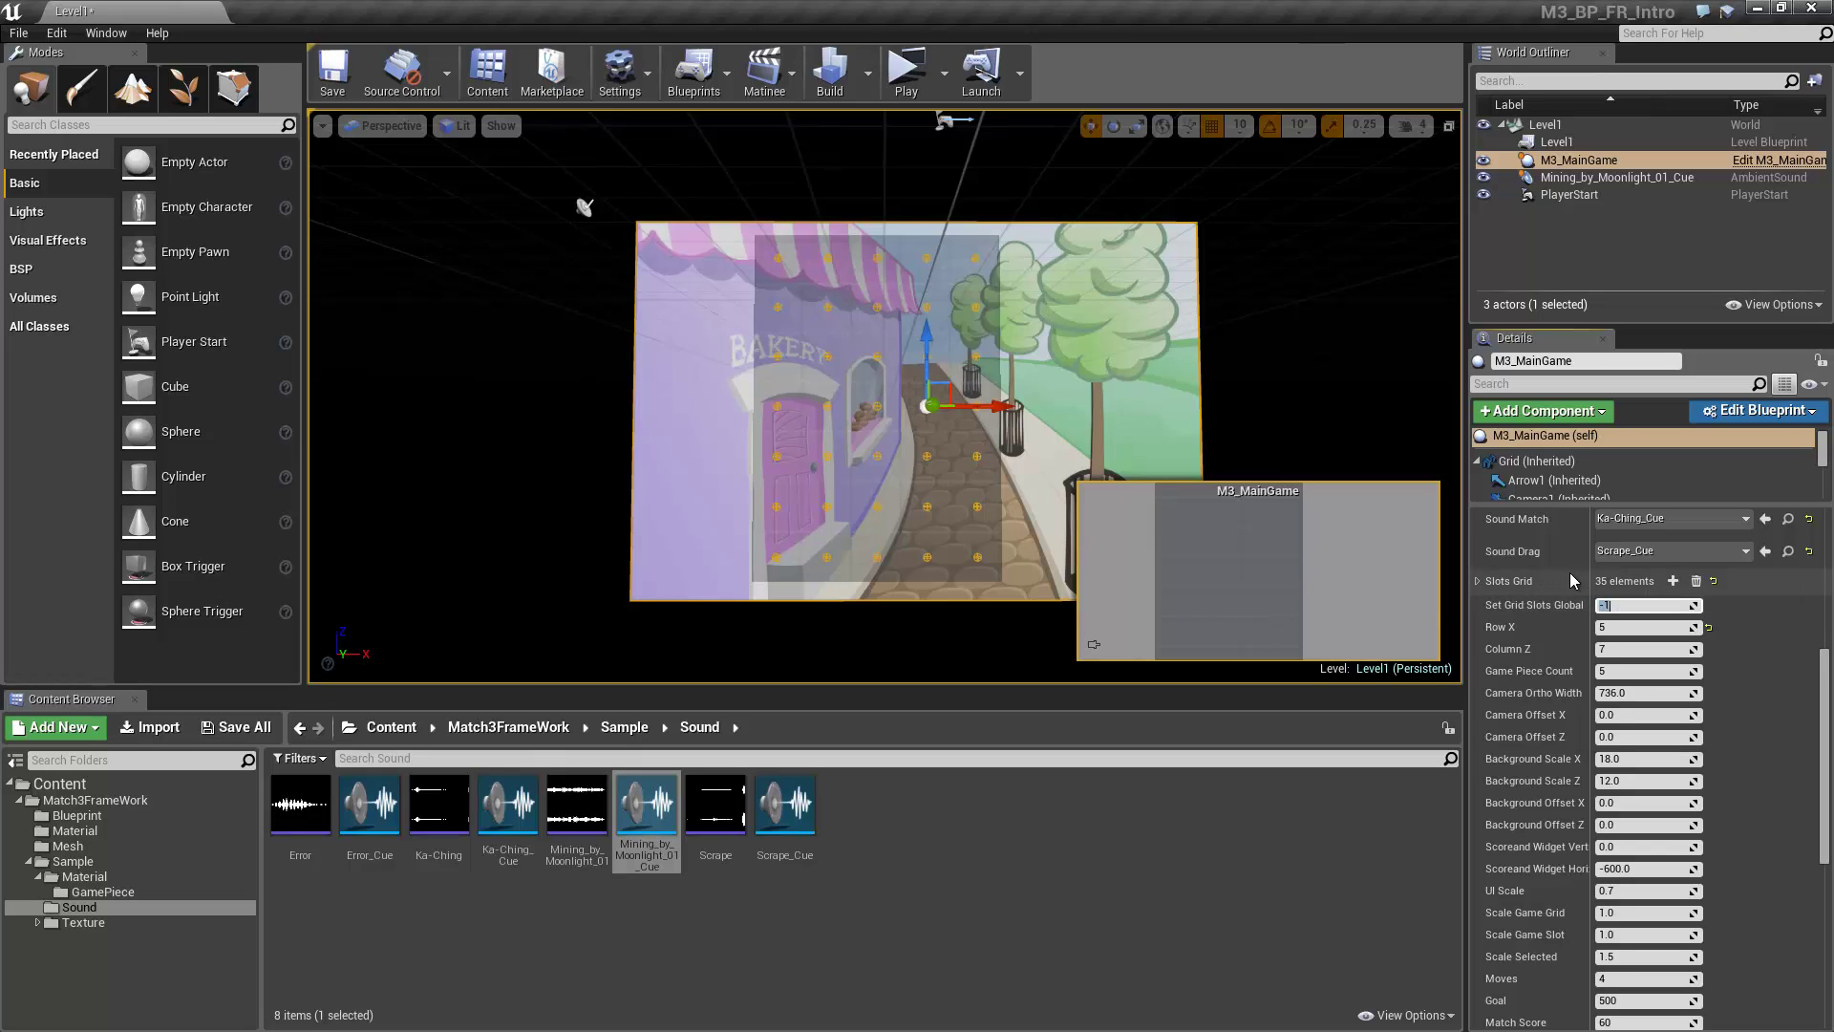
click(1479, 580)
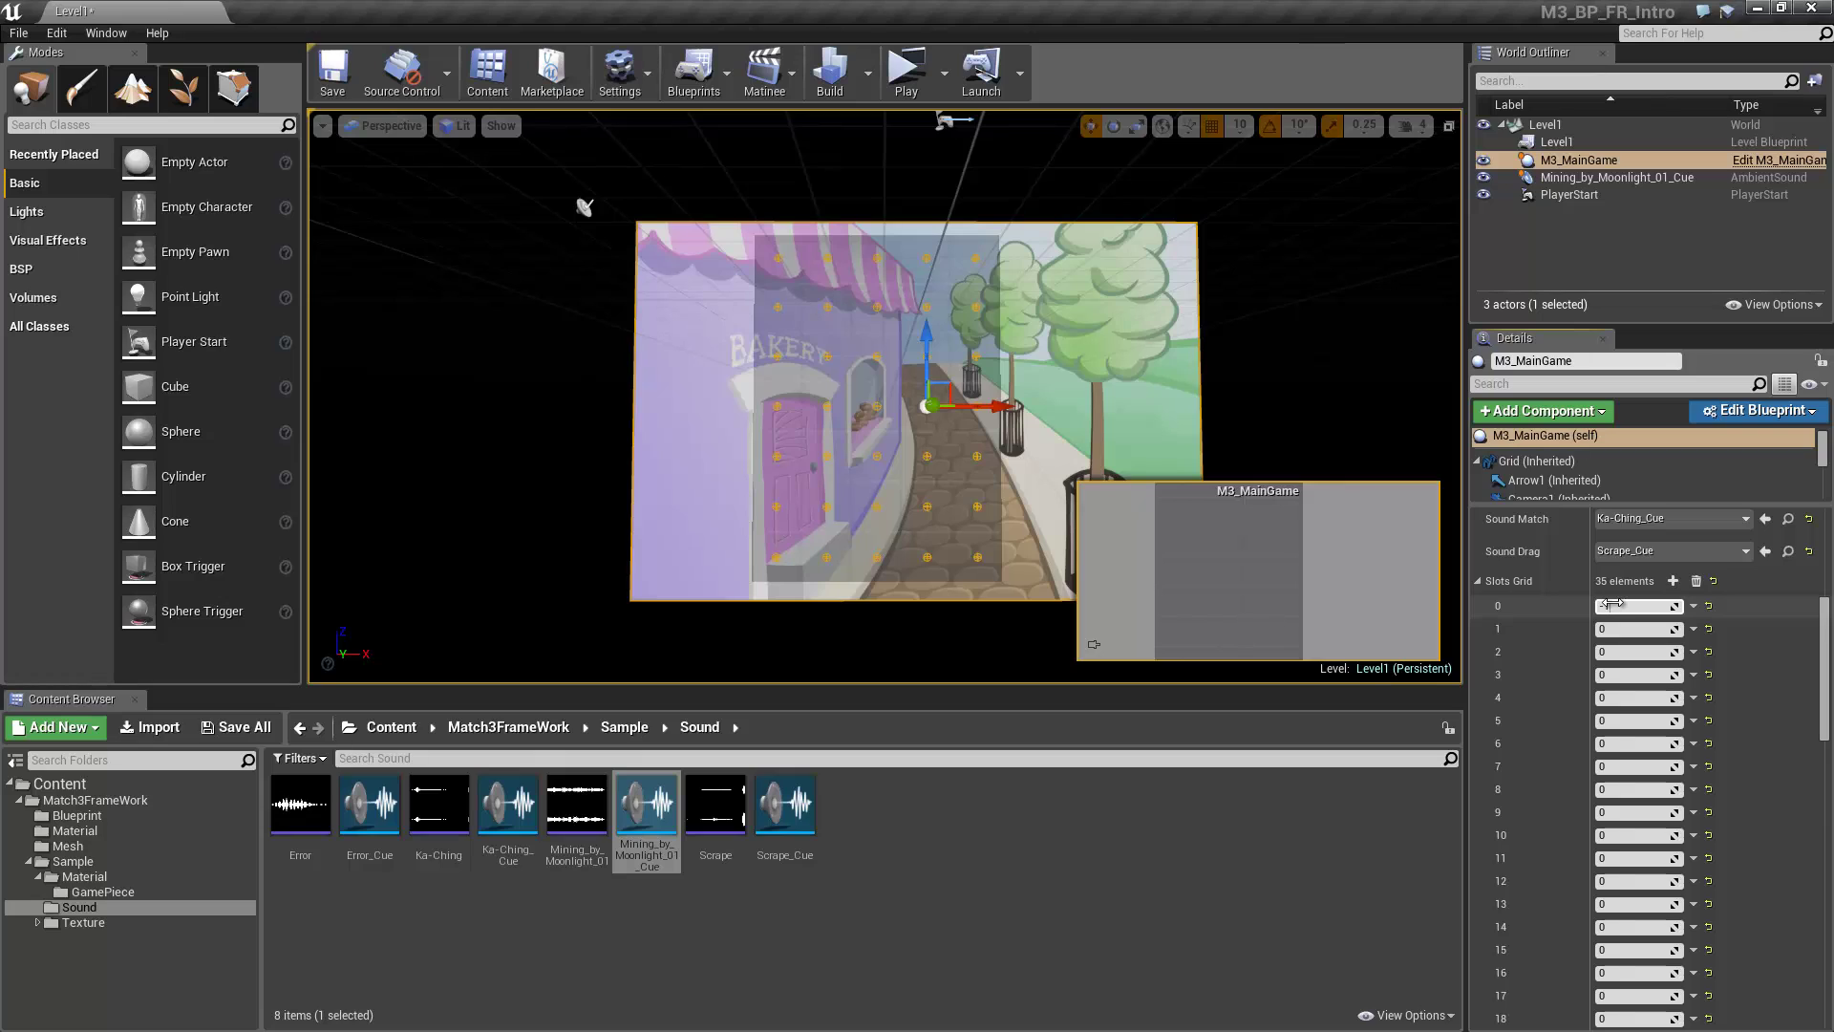
Set corner slots 34 and 30 to -1, keeping slot 29 filled
scroll(1613, 611, down, 2)
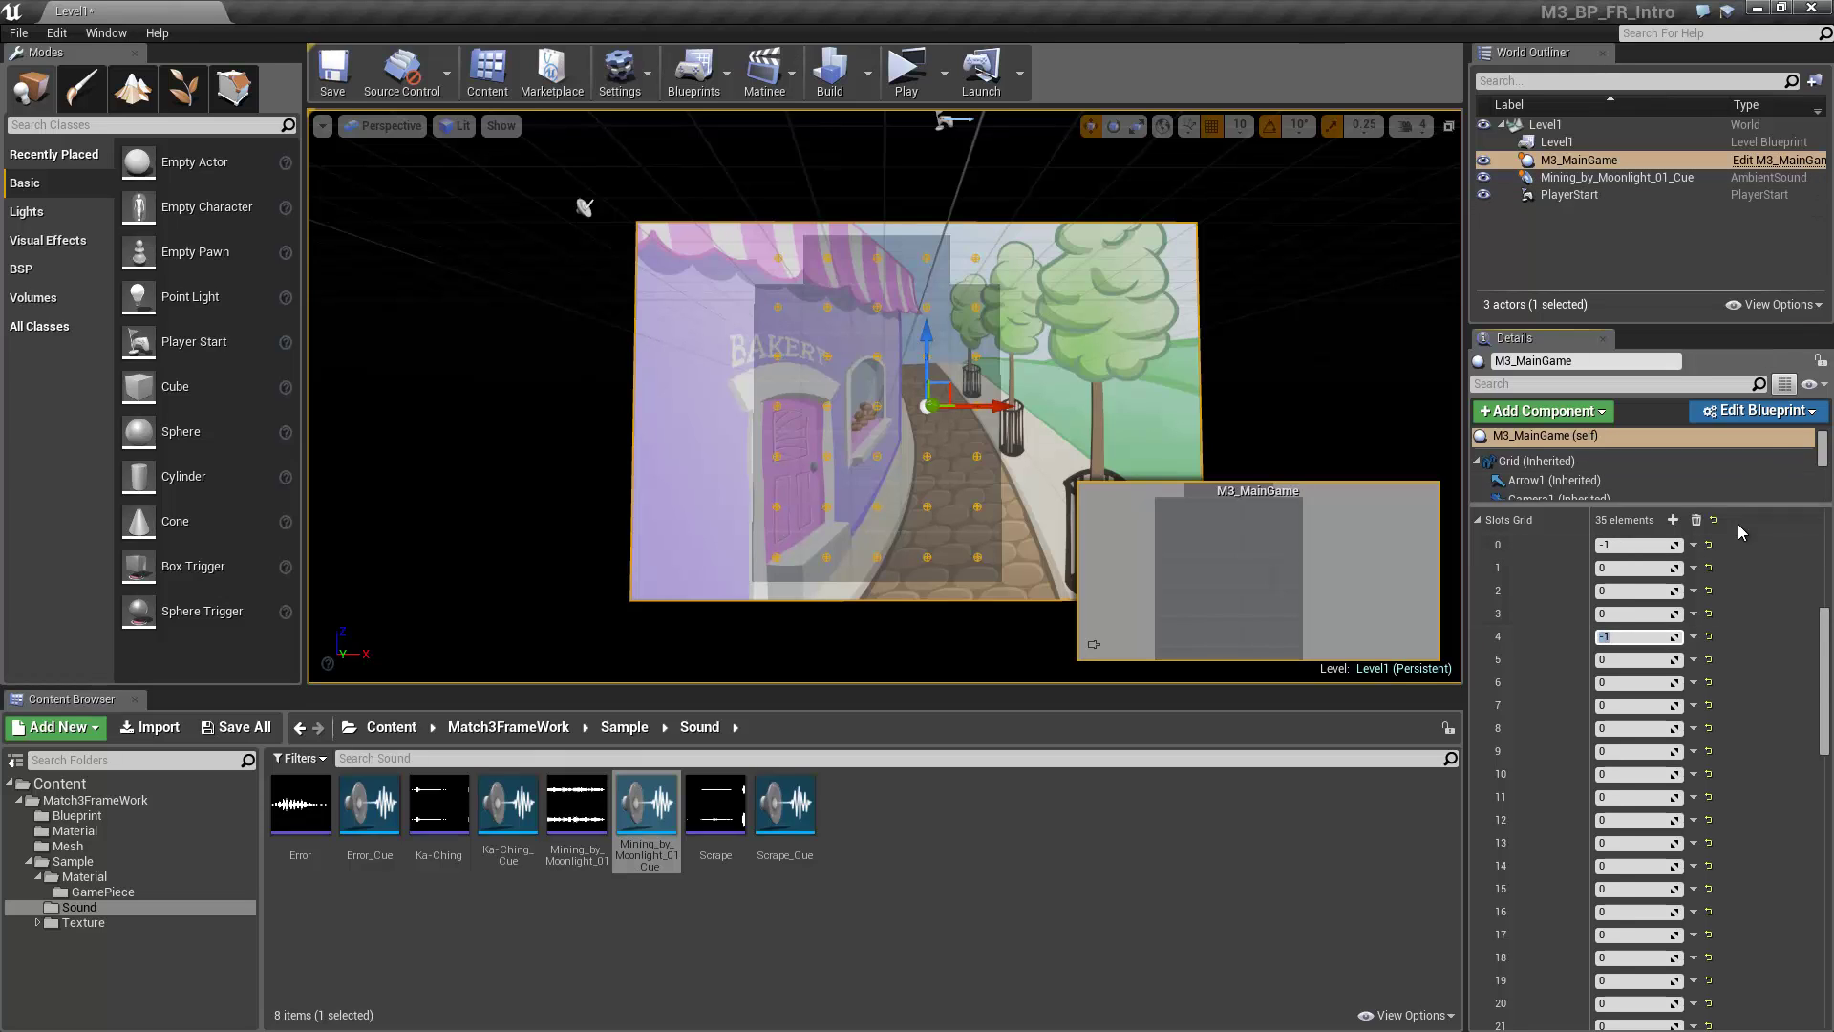
scroll(1729, 566, down, 10)
scroll(1728, 571, down, 3)
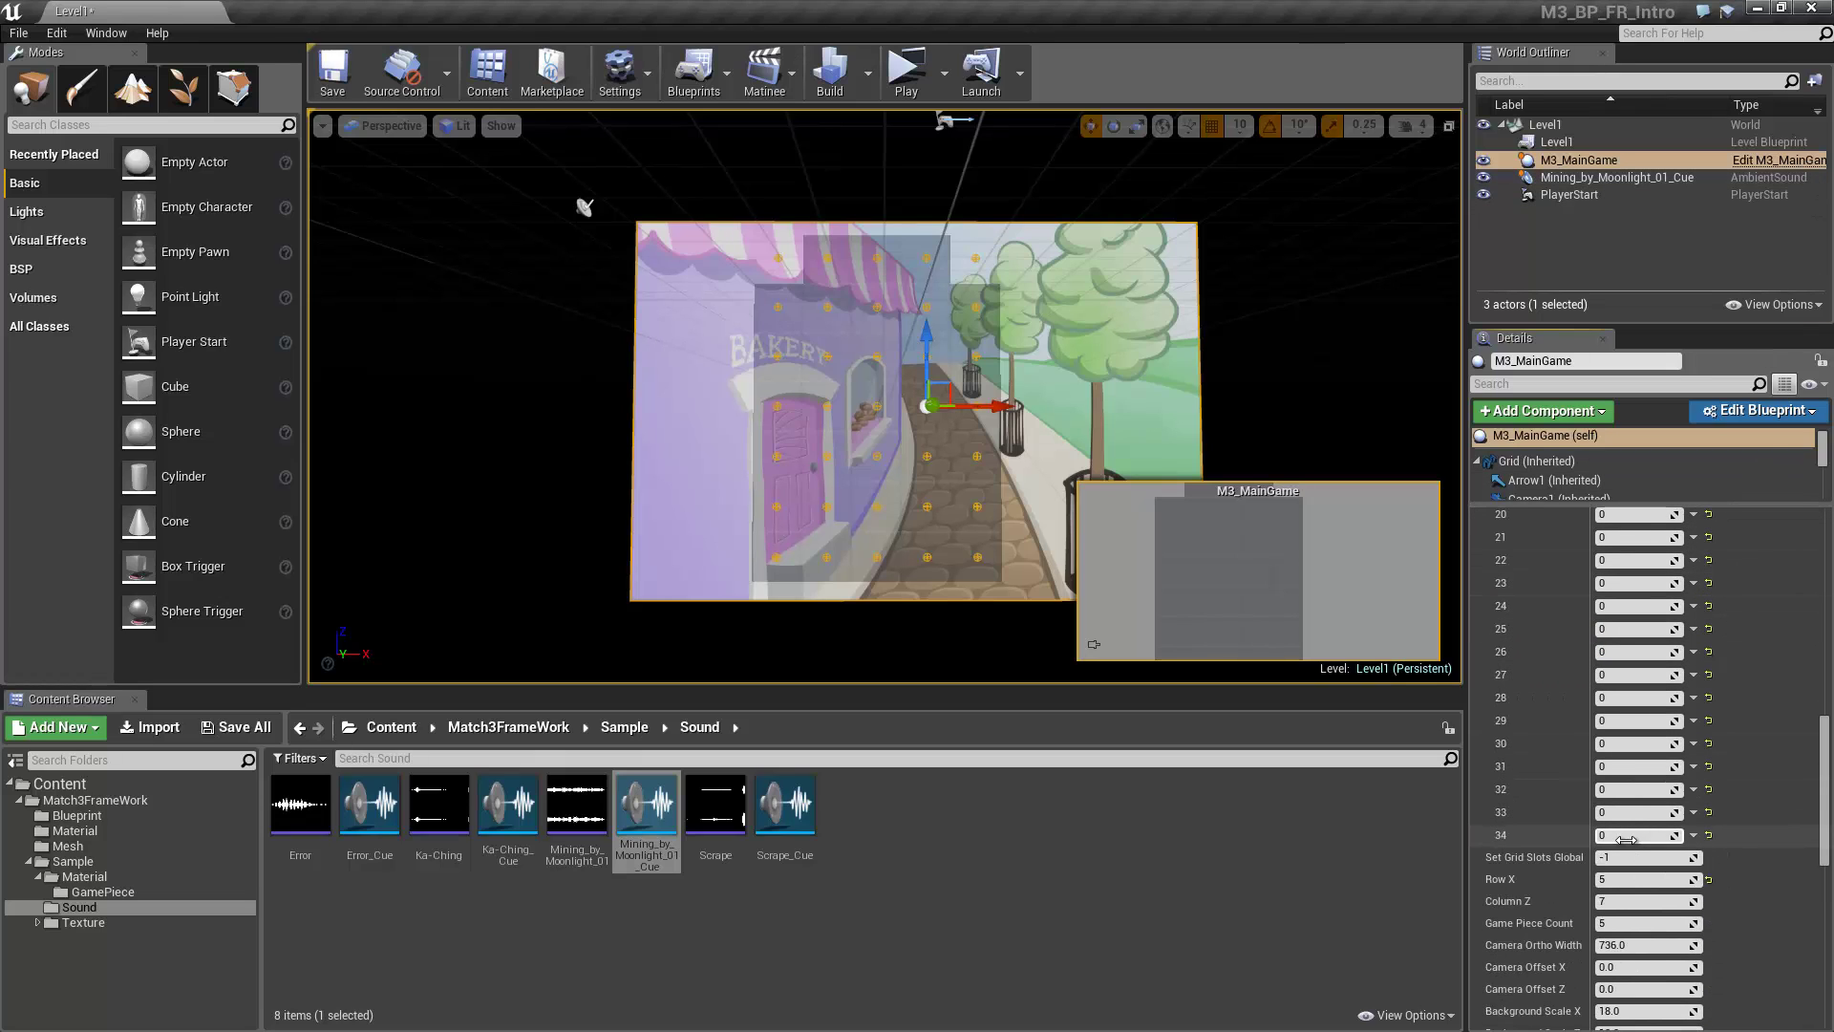
click(1622, 836)
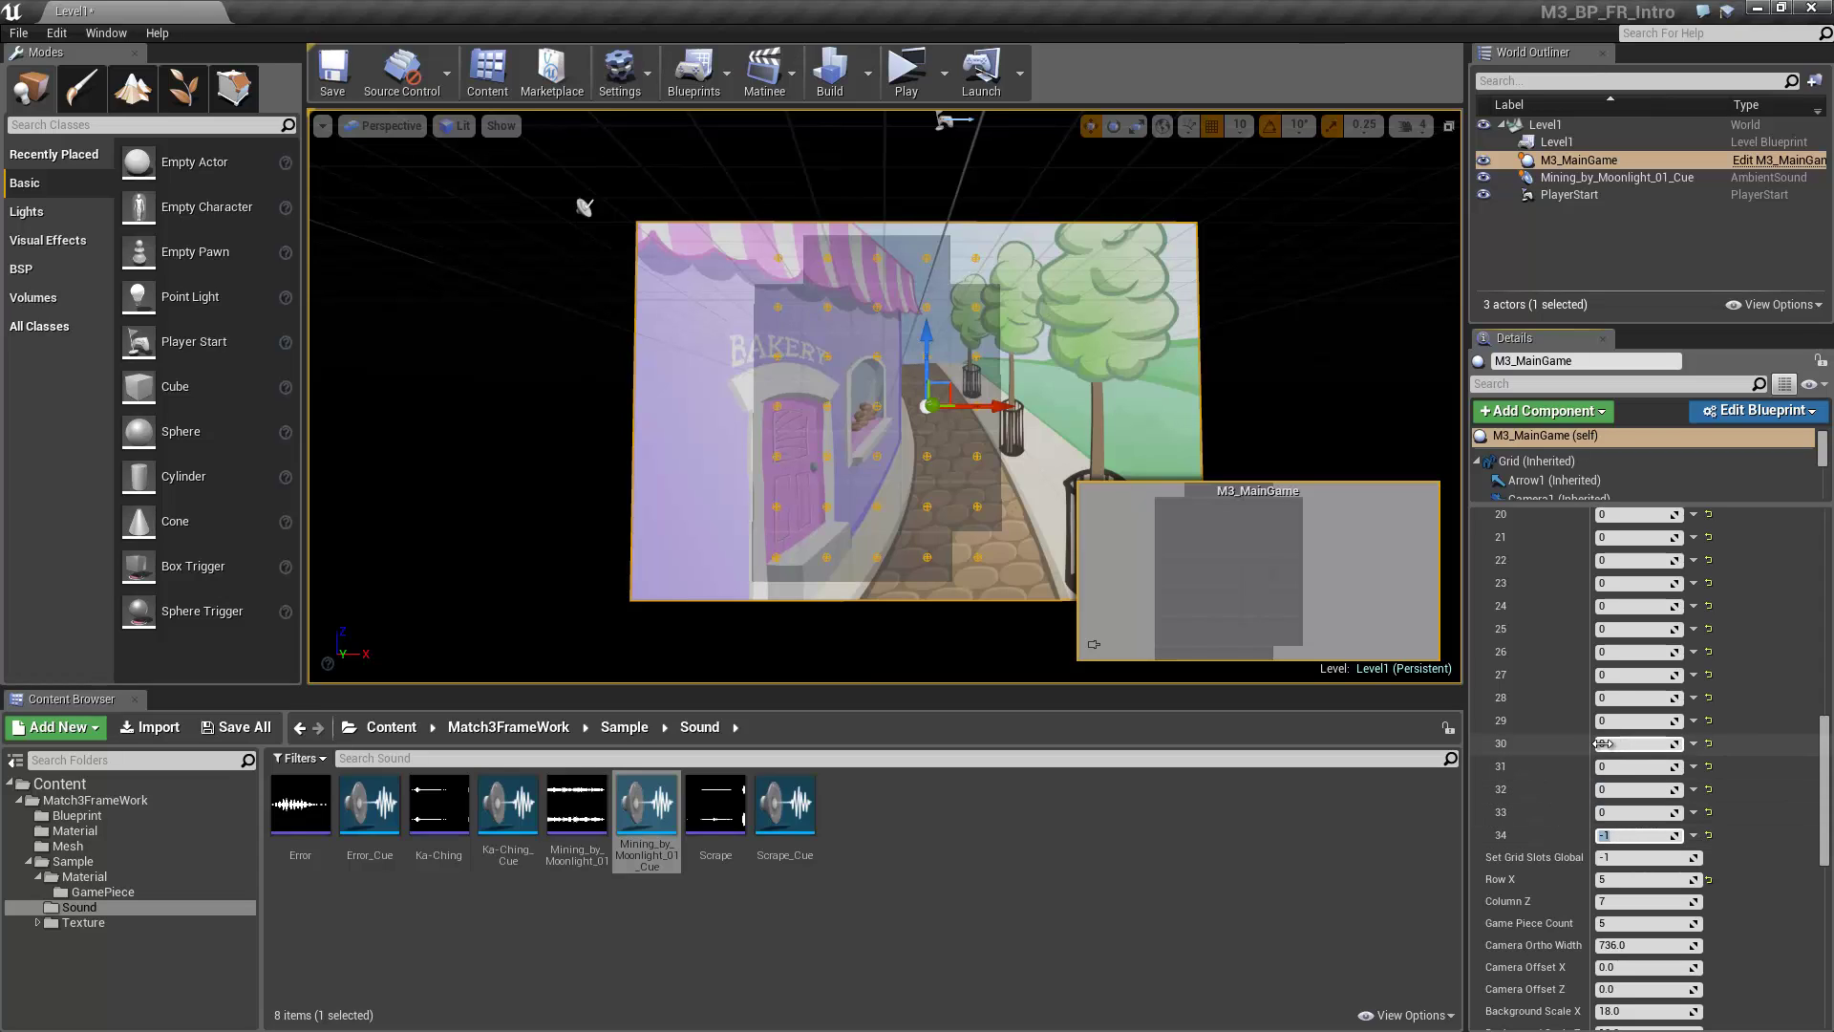
key(Return)
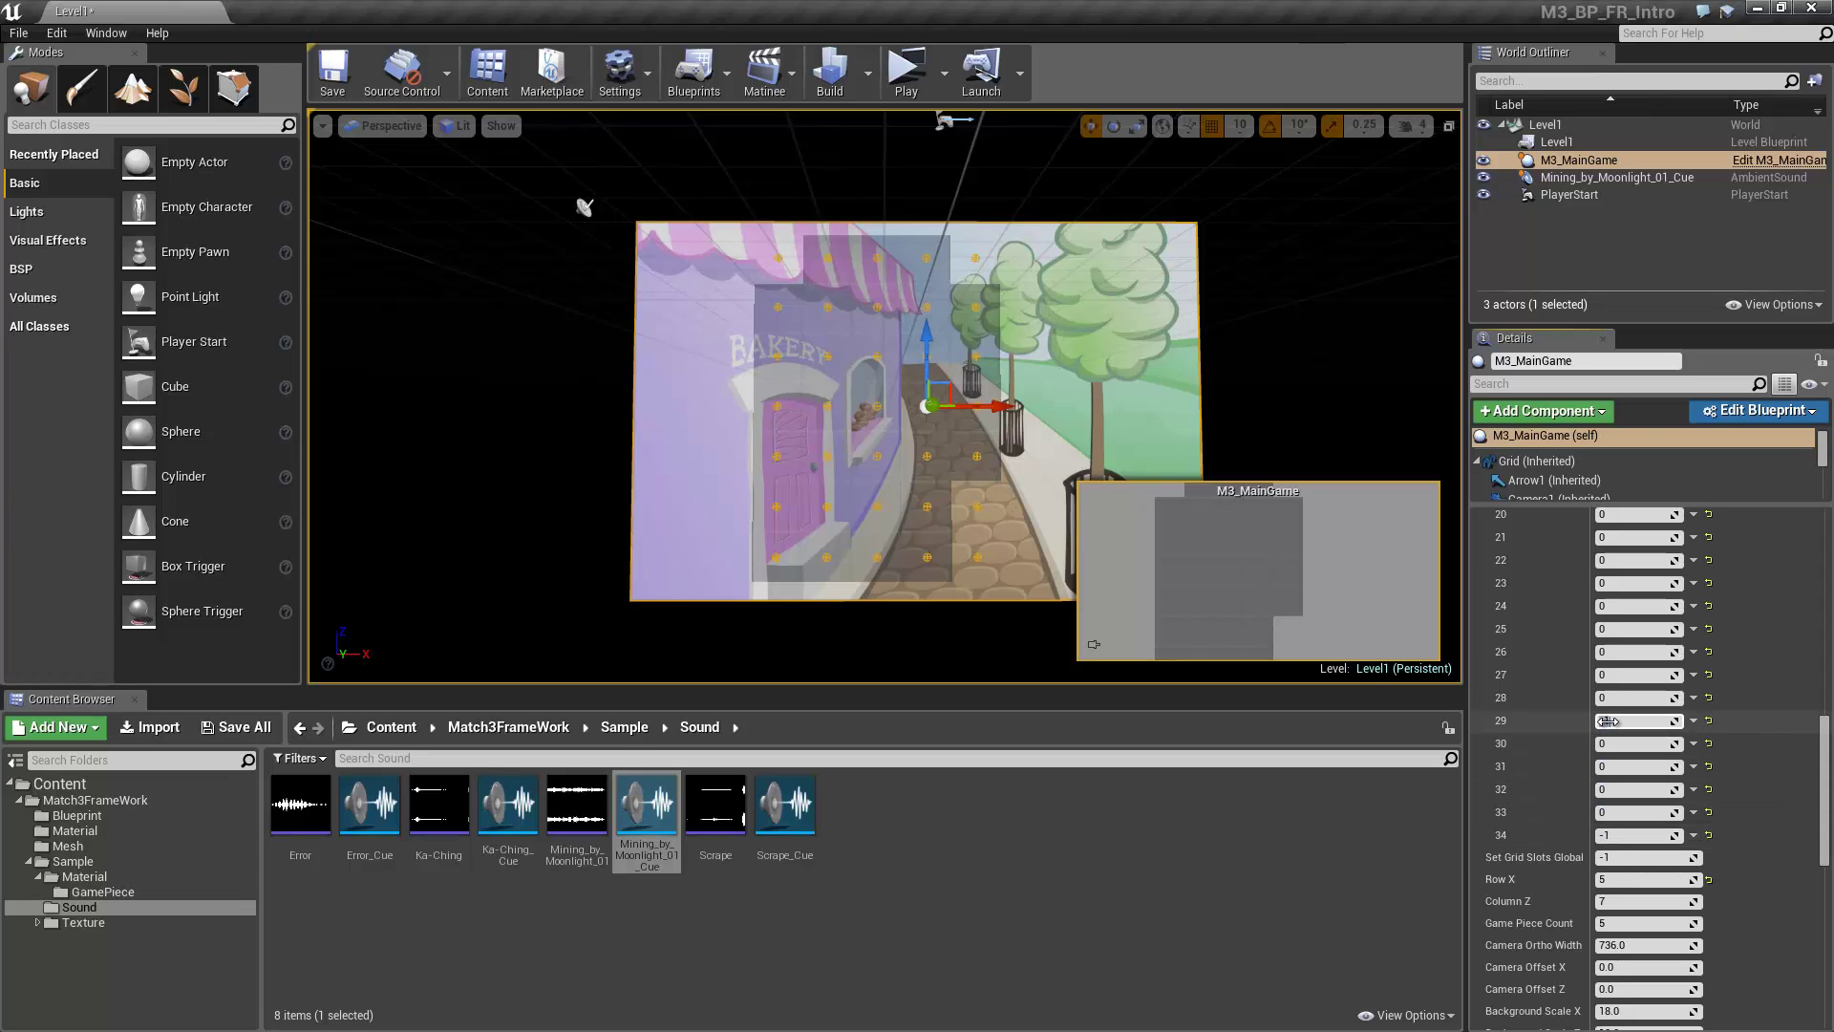
click(1609, 722)
text(-1-1)
click(1615, 721)
key(Return)
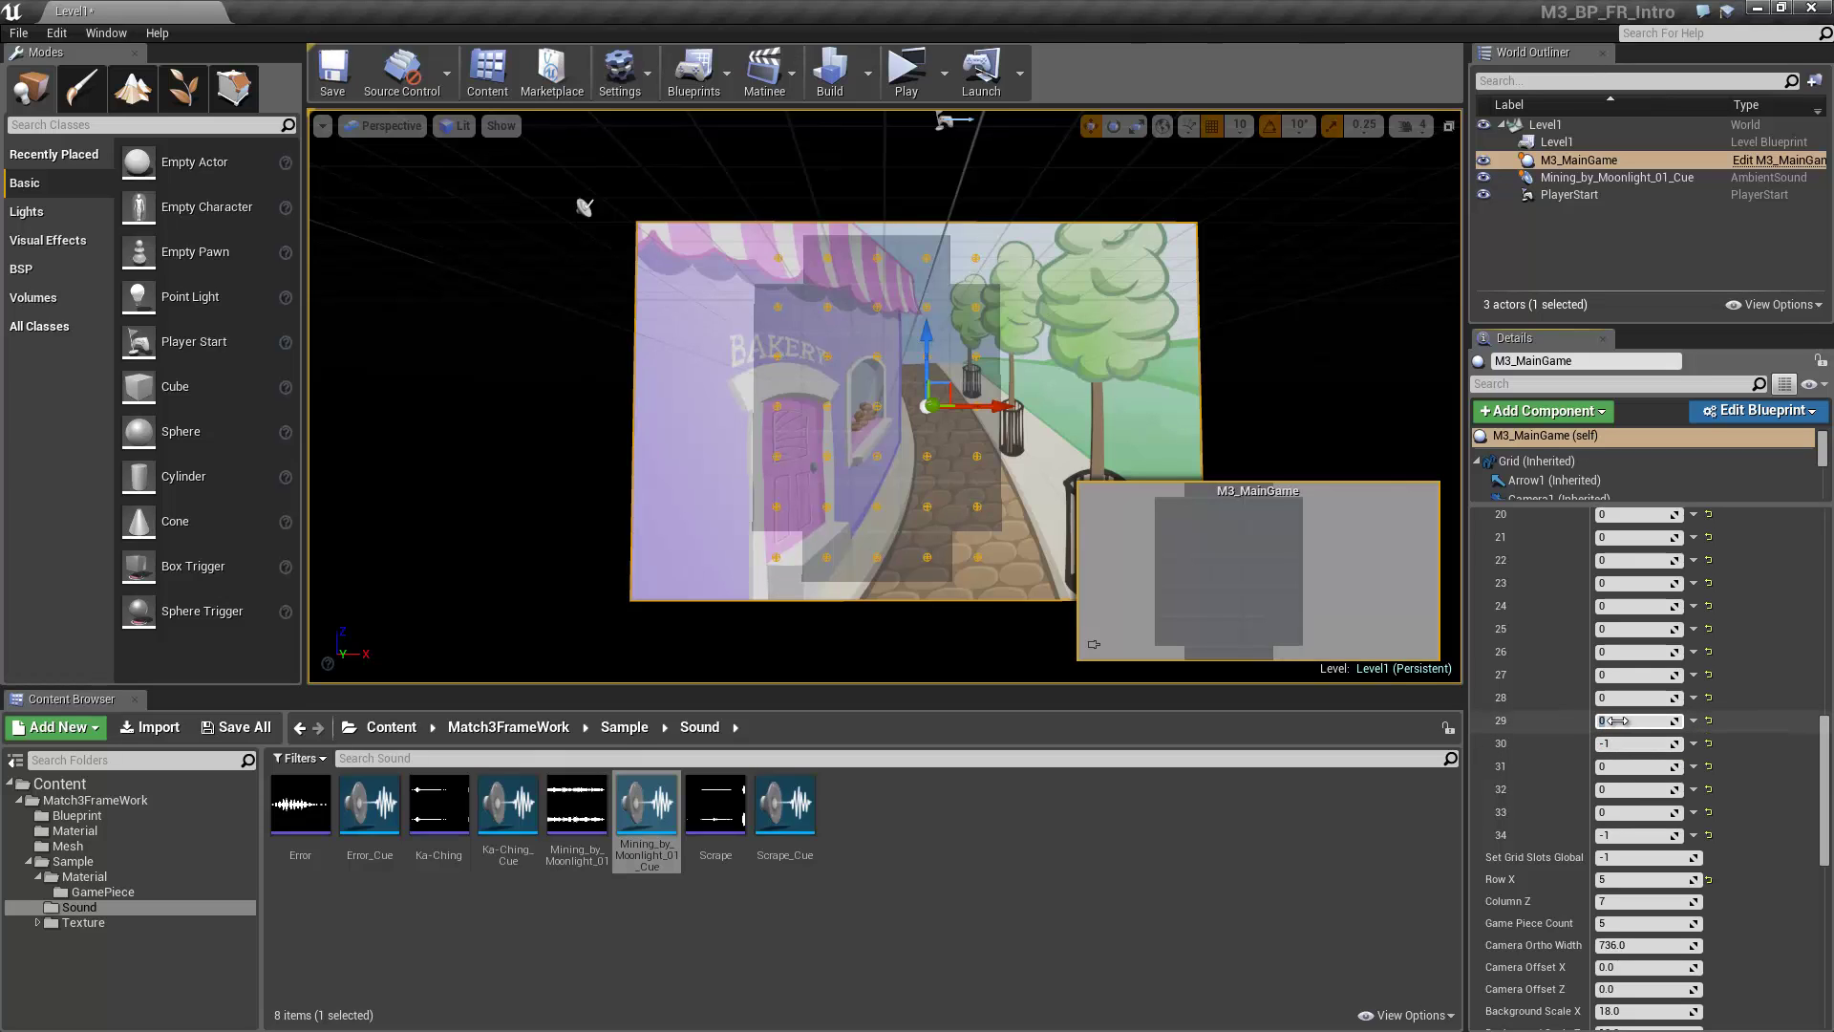
Save the level with Ctrl+S and collapse the Slots Grid list
scroll(955, 458, up, 2)
key(ctrl+s)
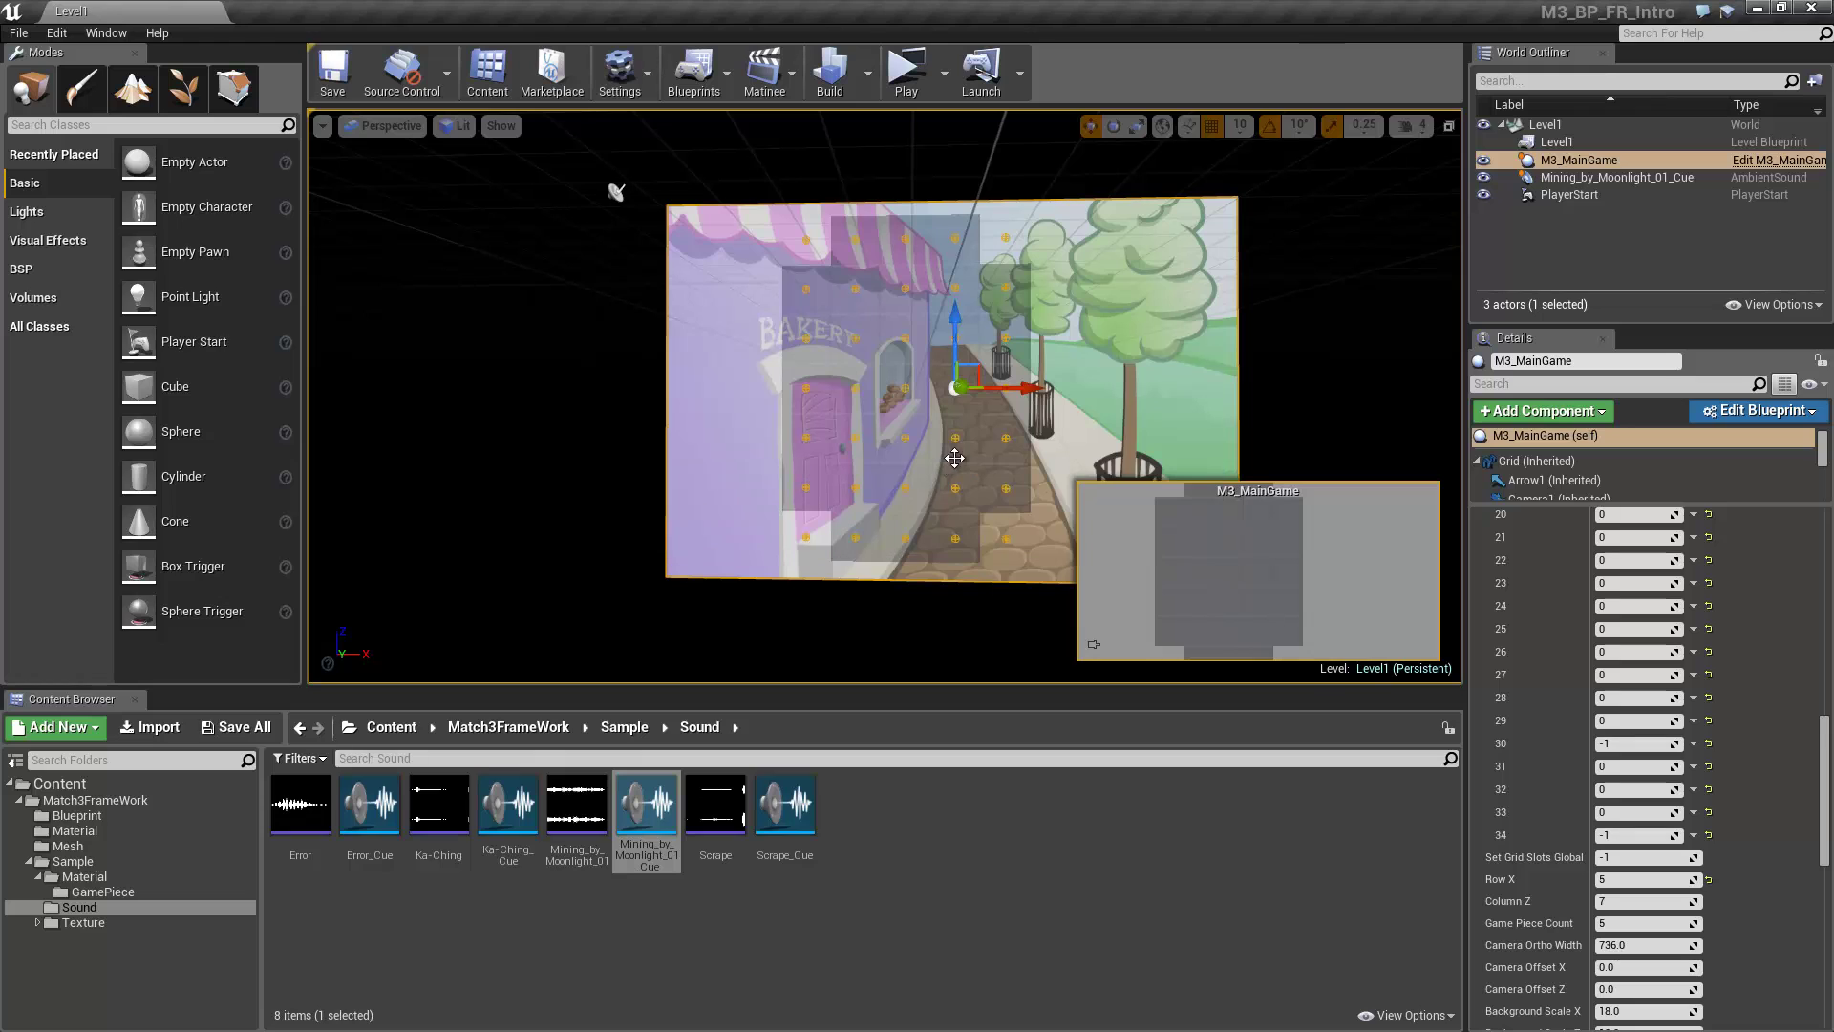
scroll(1548, 704, up, 8)
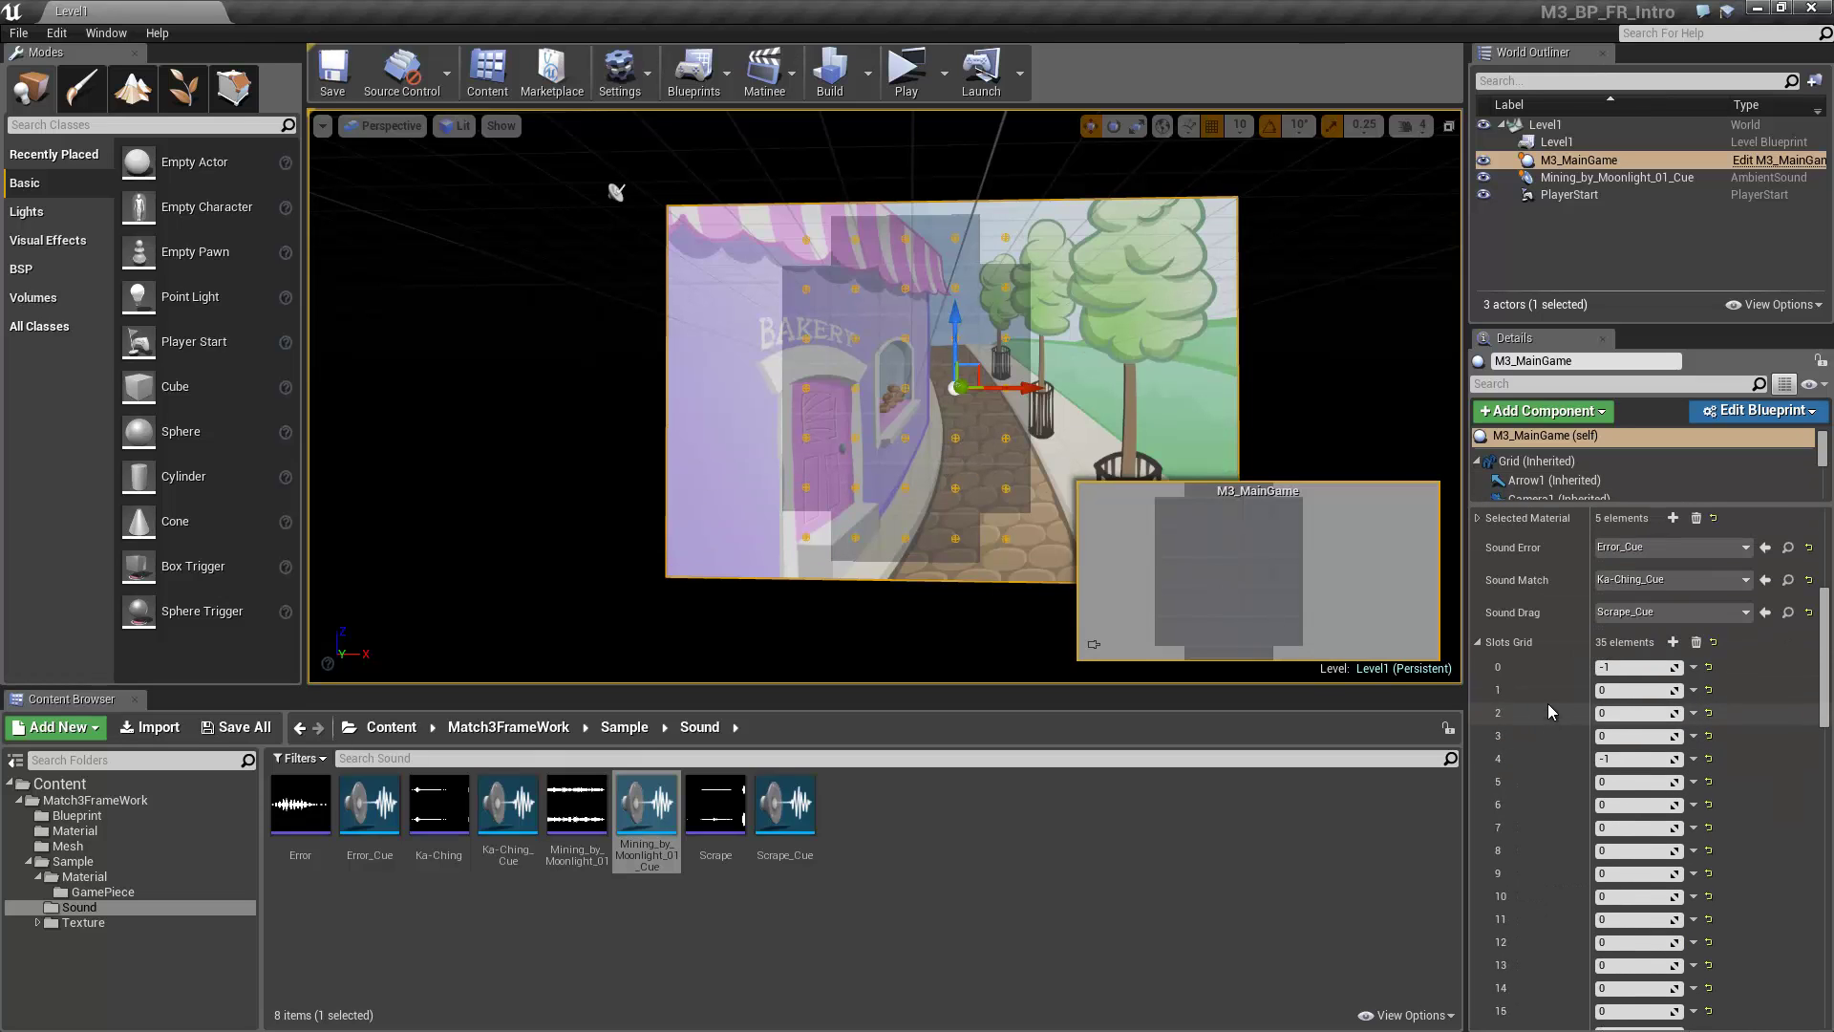
click(1476, 642)
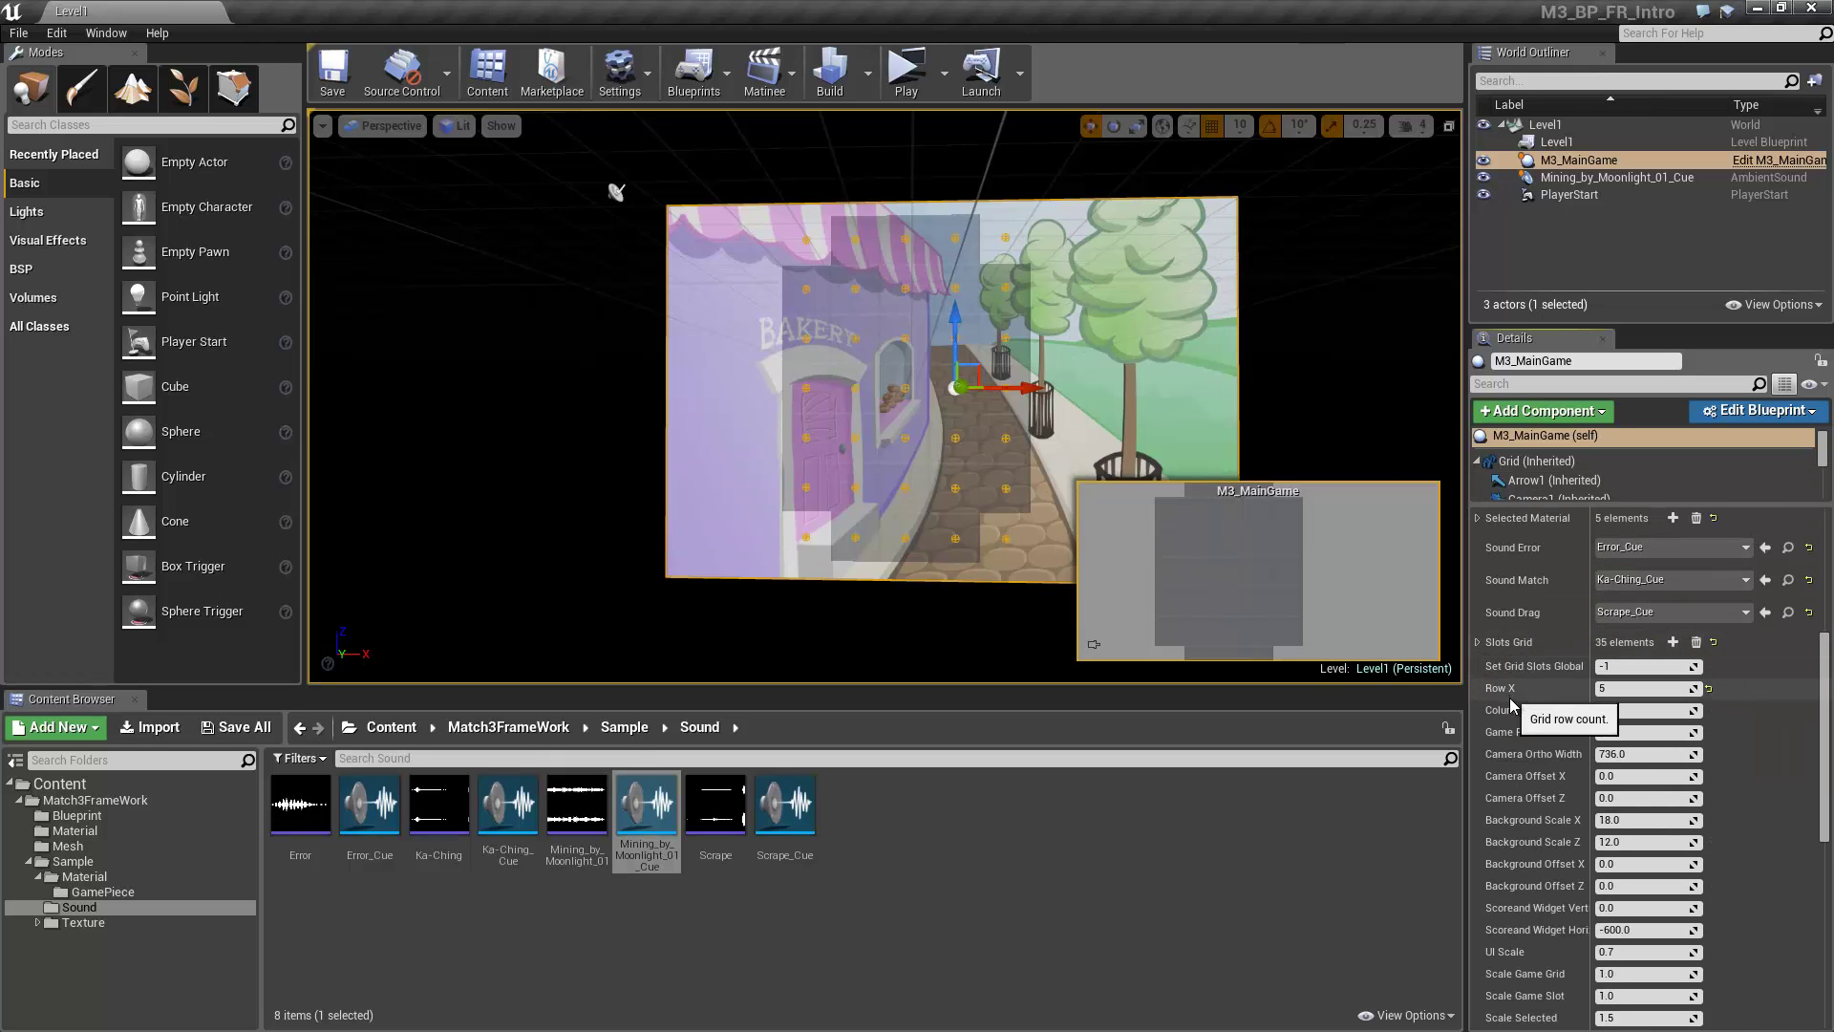
scroll(1567, 719, down, 2)
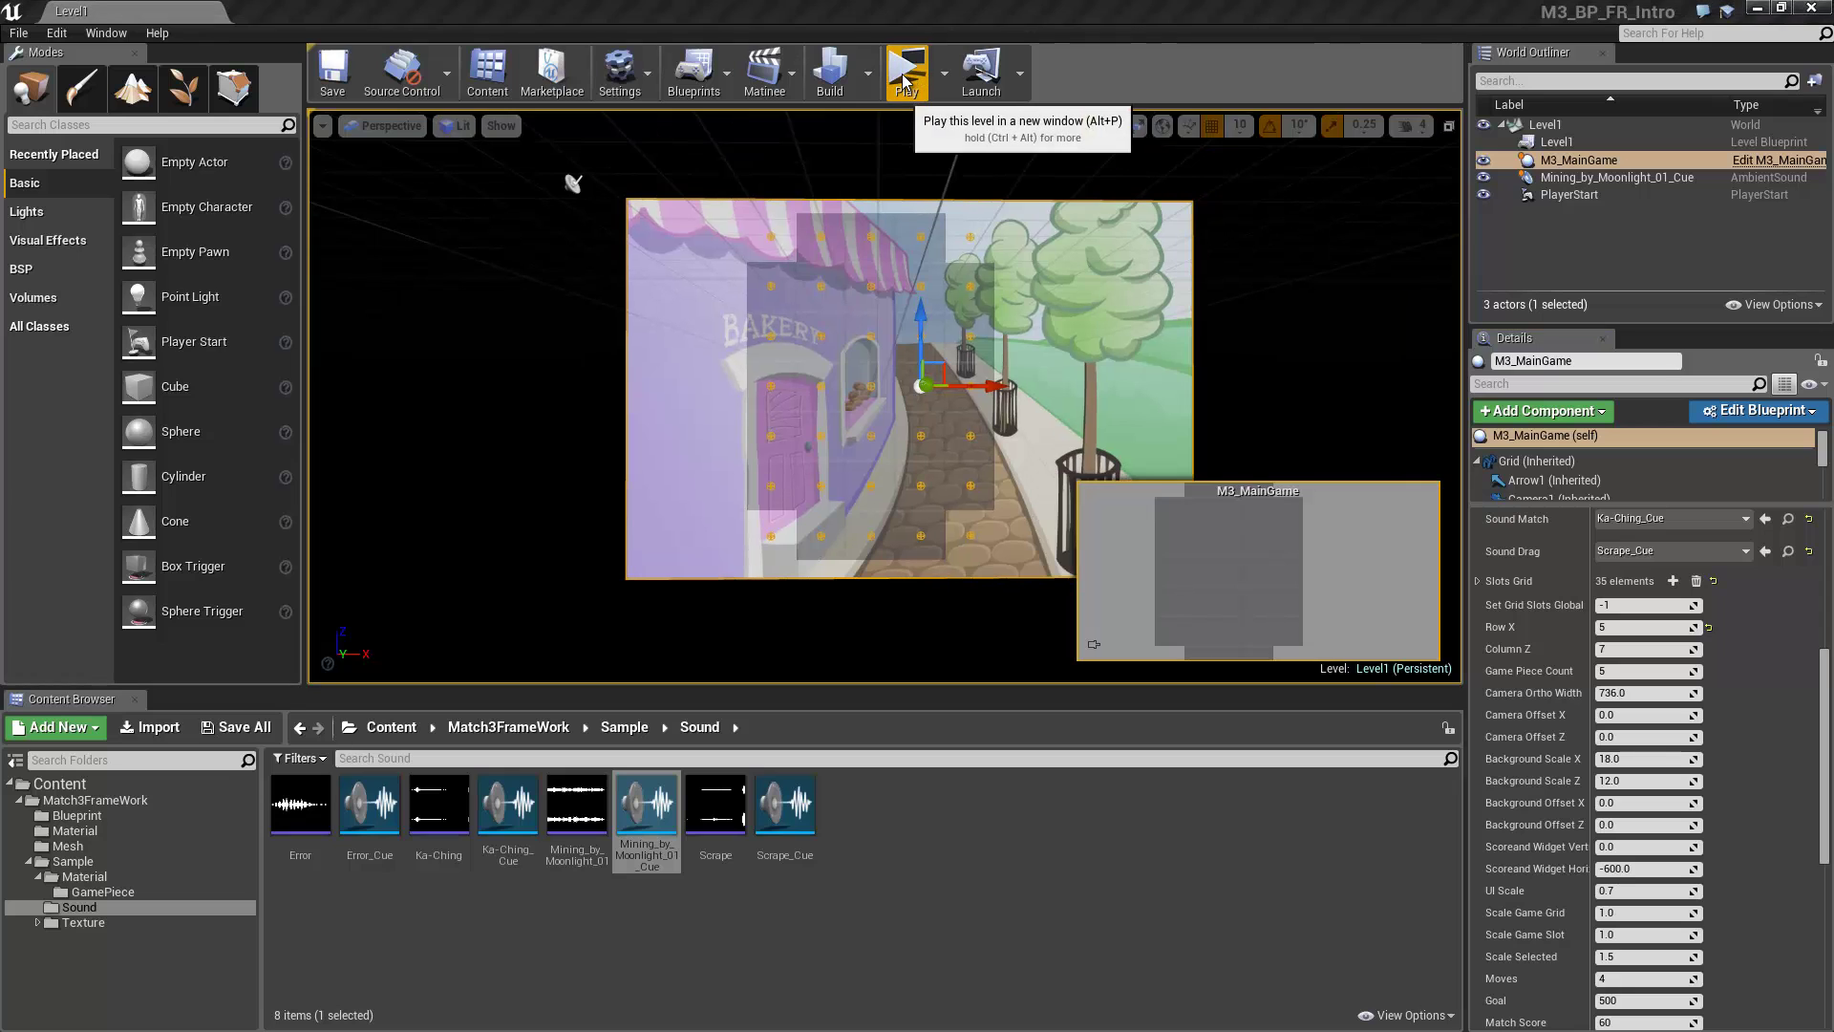
Playtest the corner-cut board, swapping a croissant up to complete a row, then exit
click(905, 84)
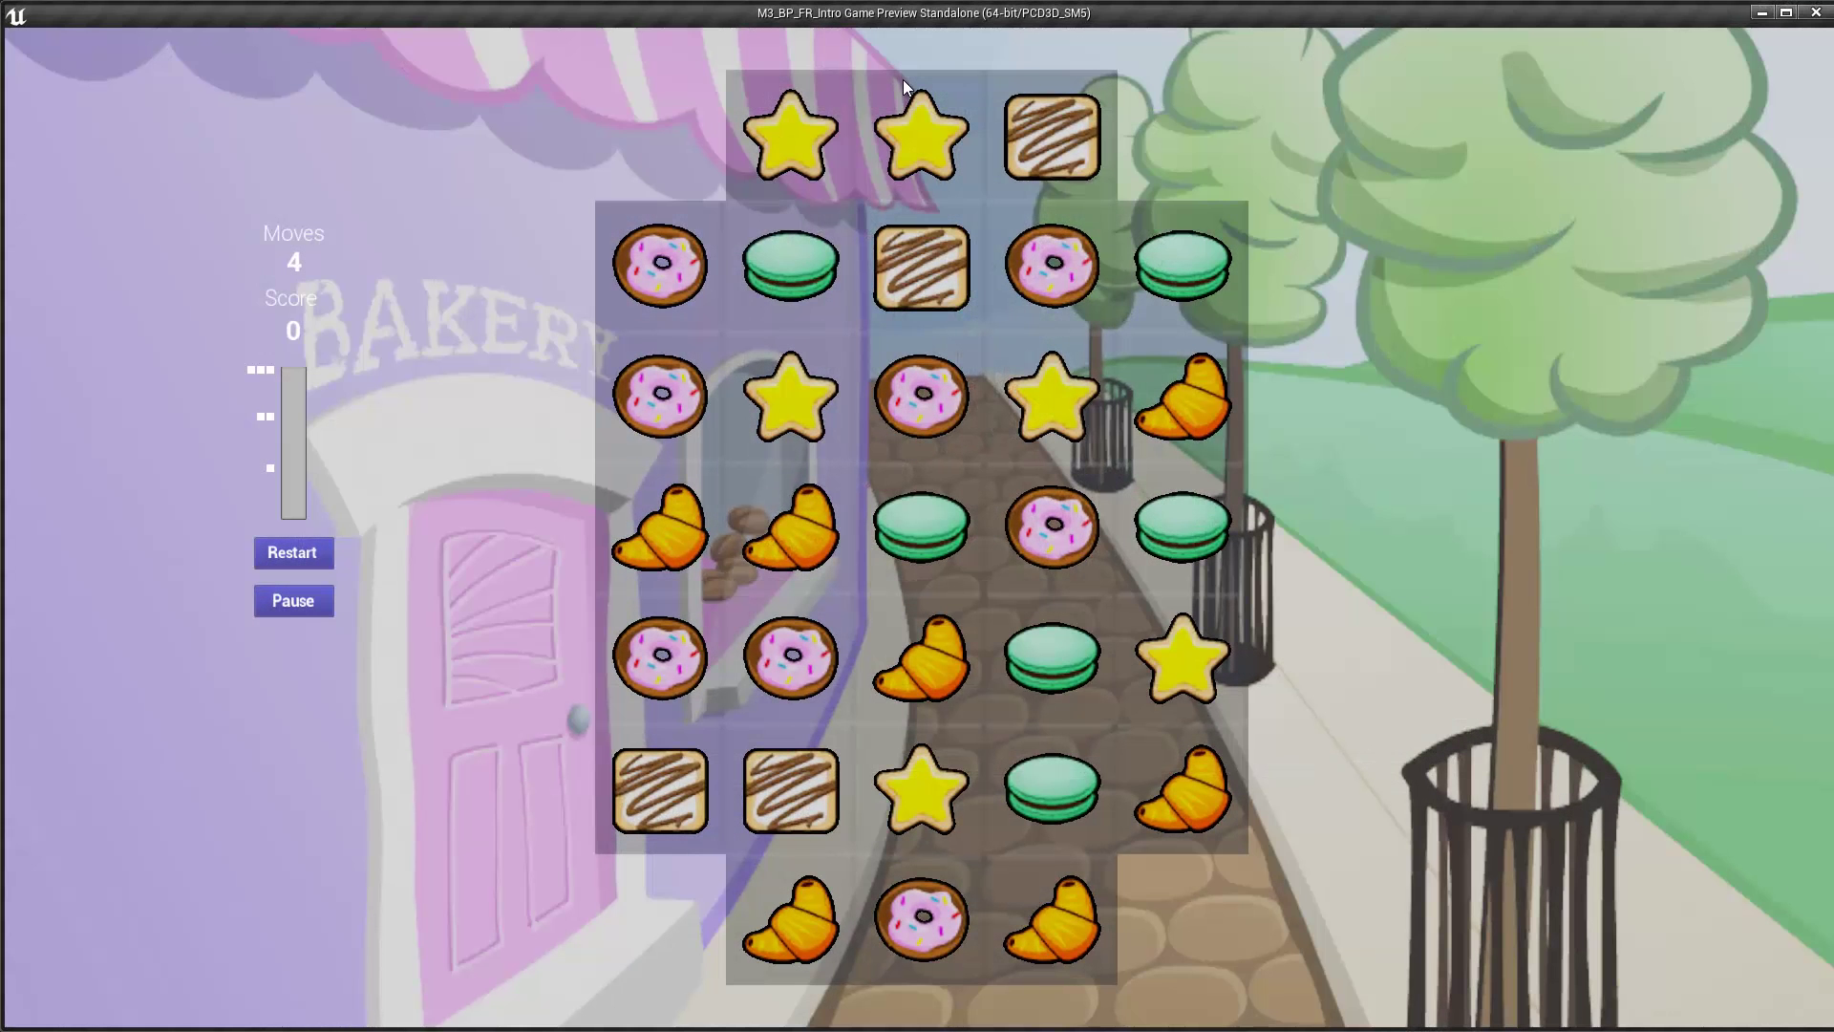
drag(936, 656, 929, 570)
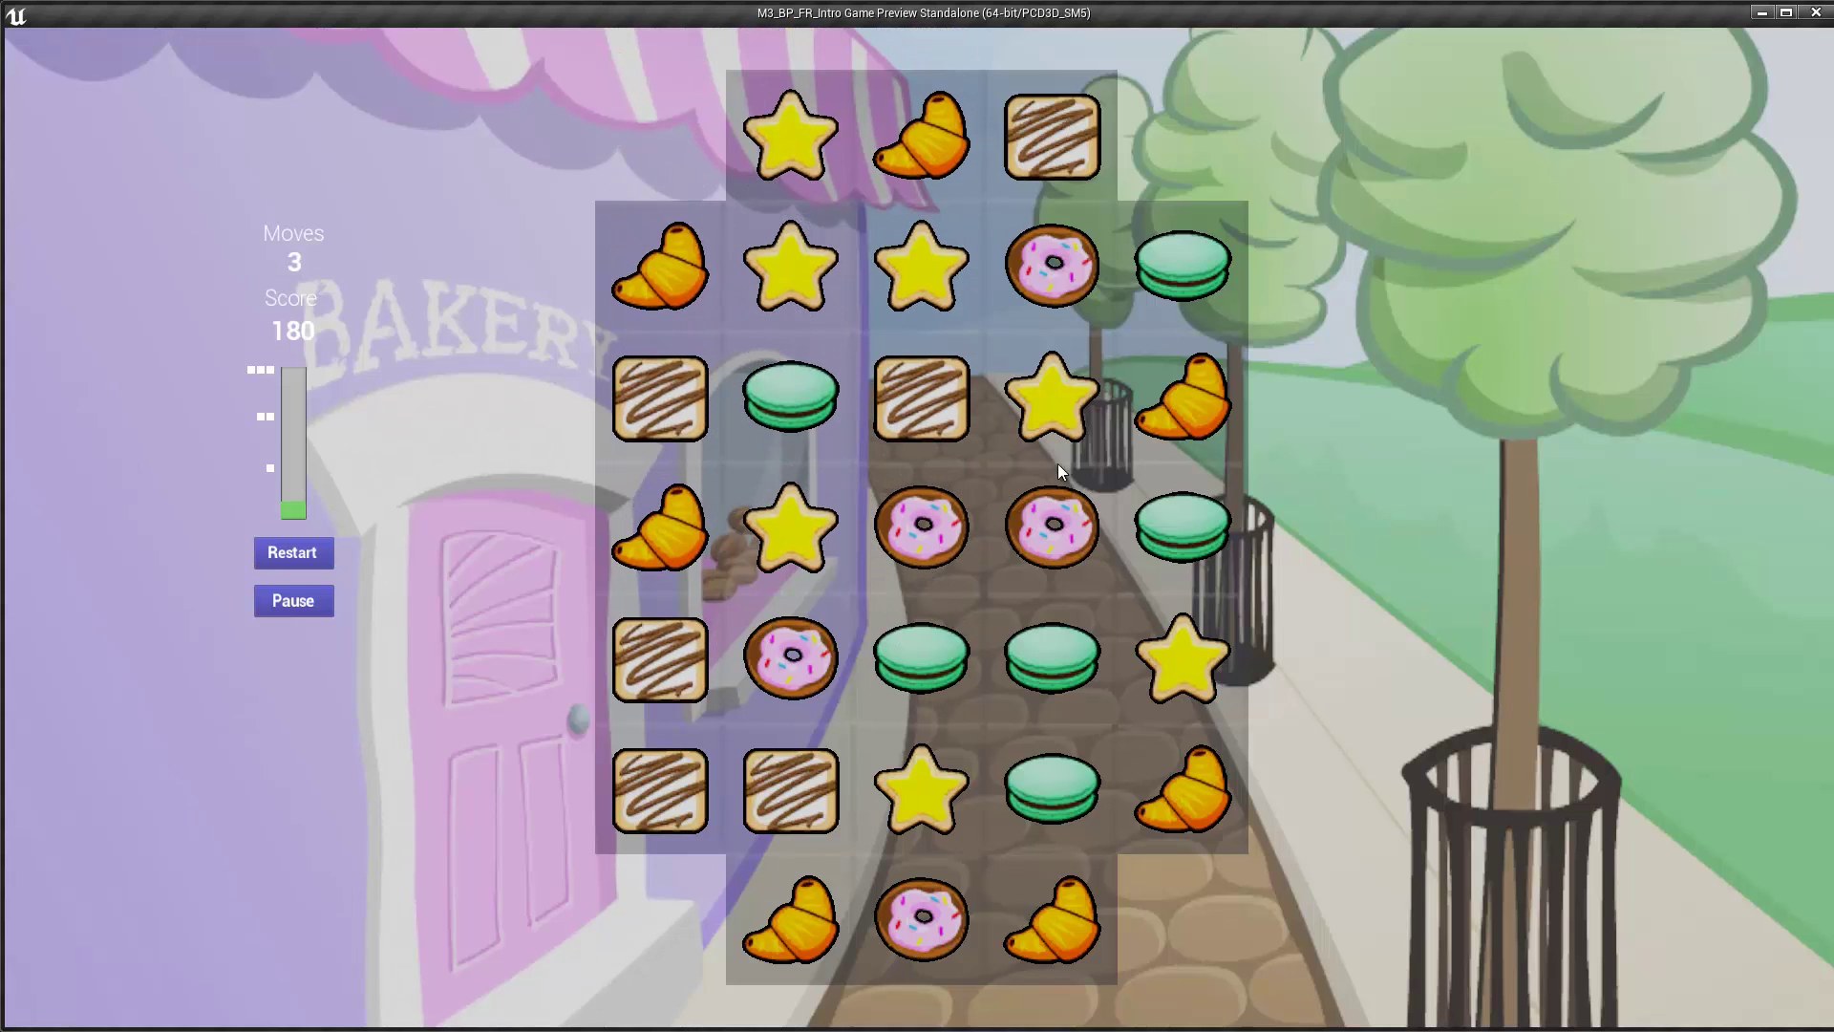
key(Escape)
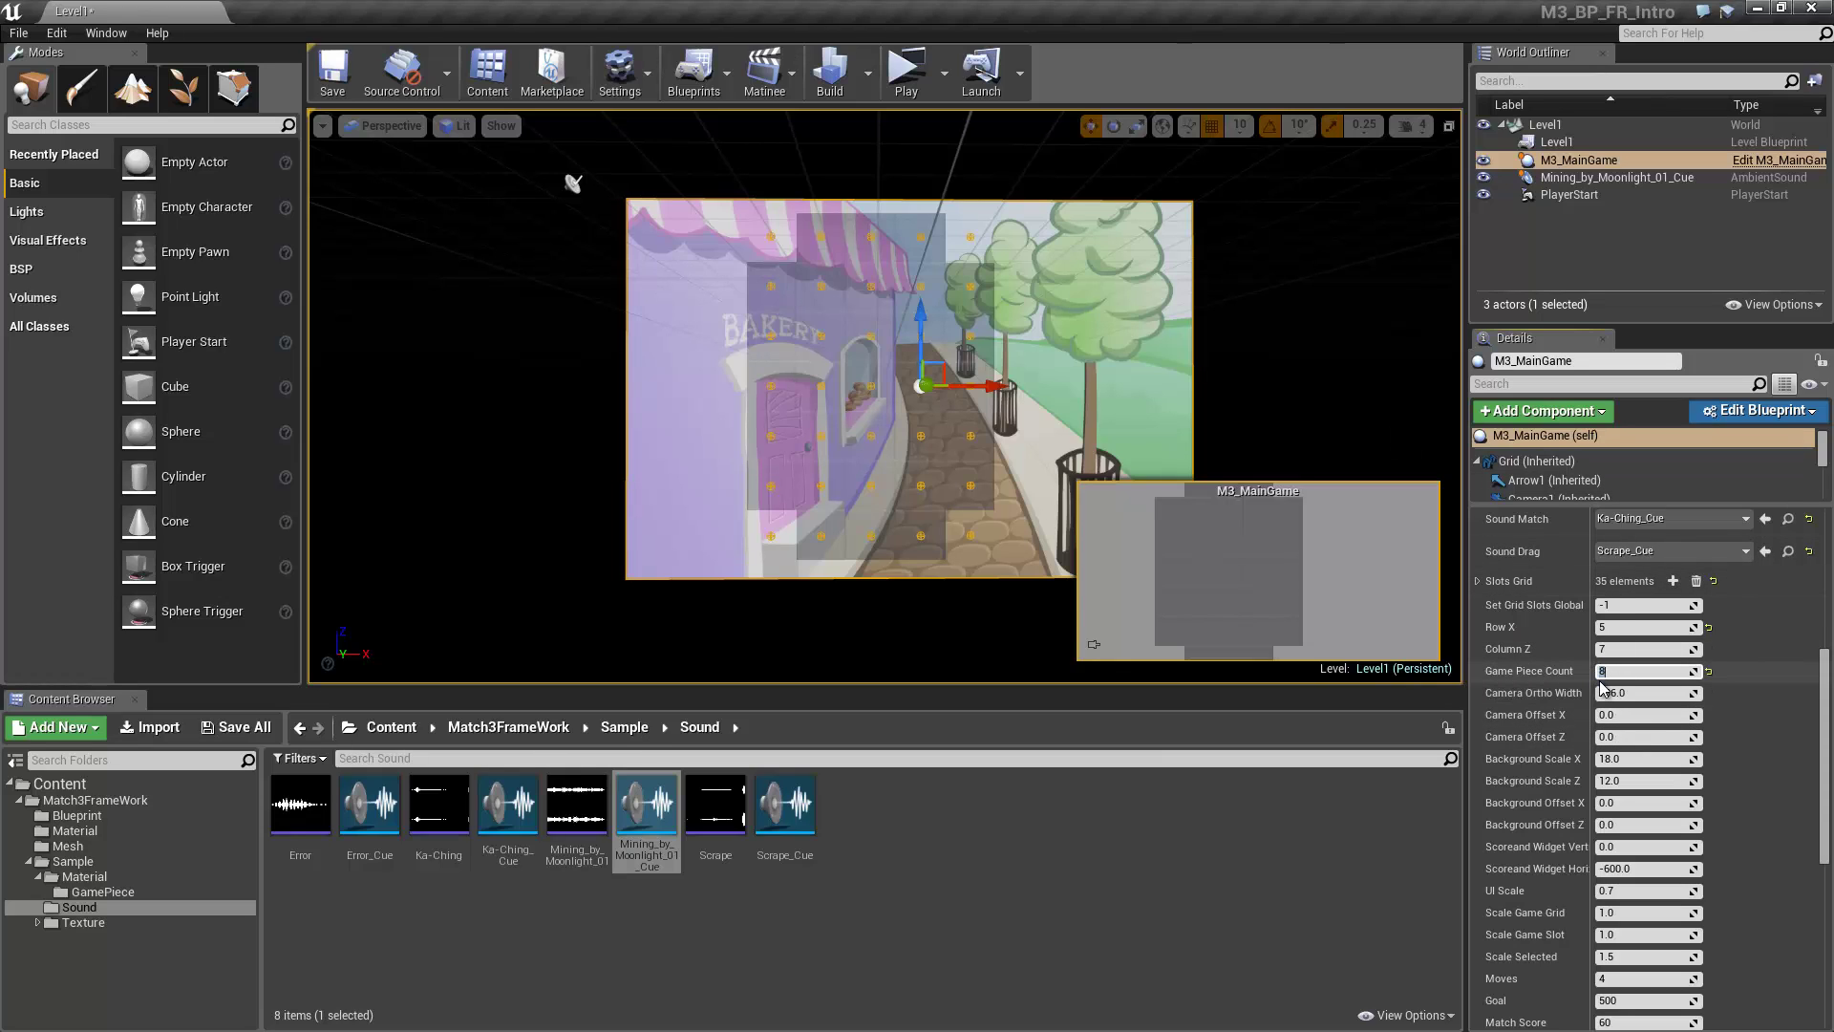
Drag the starcookie02, eclair and cookie02 pastry materials into Game Piece Material slots 5–7
scroll(1541, 681, up, 5)
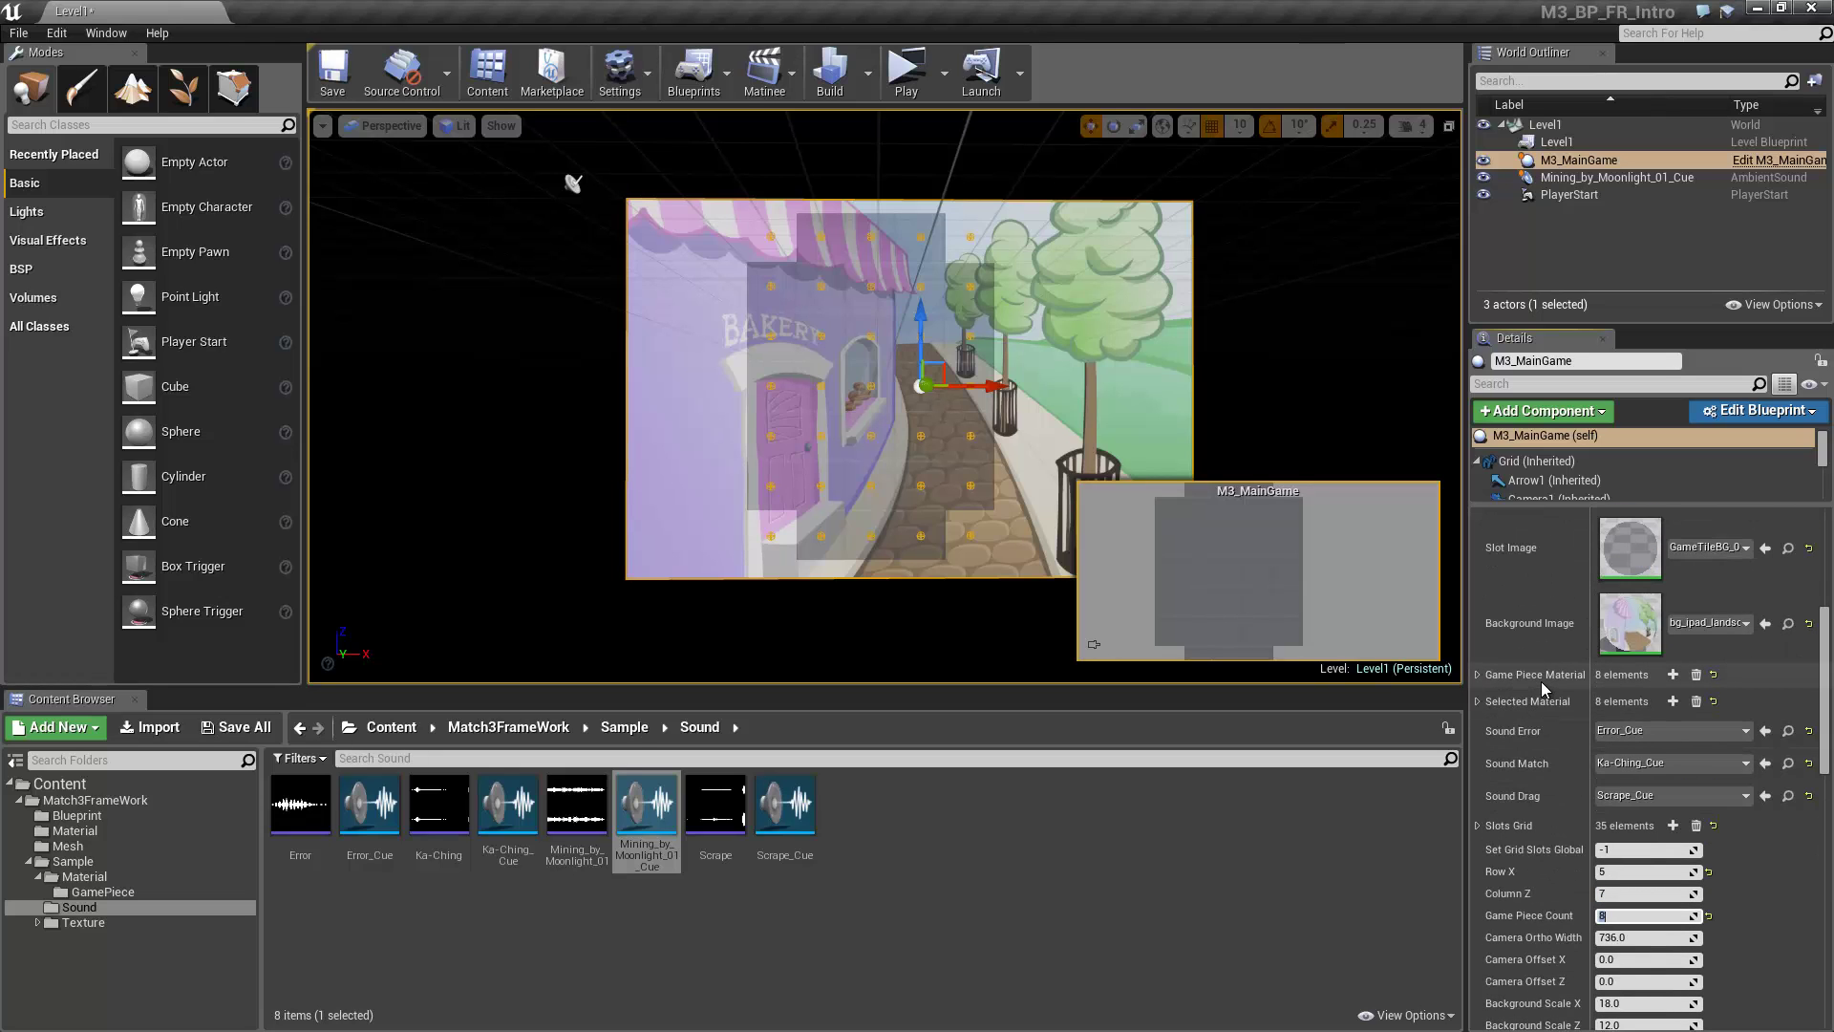
click(1477, 675)
scroll(1477, 673, down, 5)
scroll(1478, 674, down, 1)
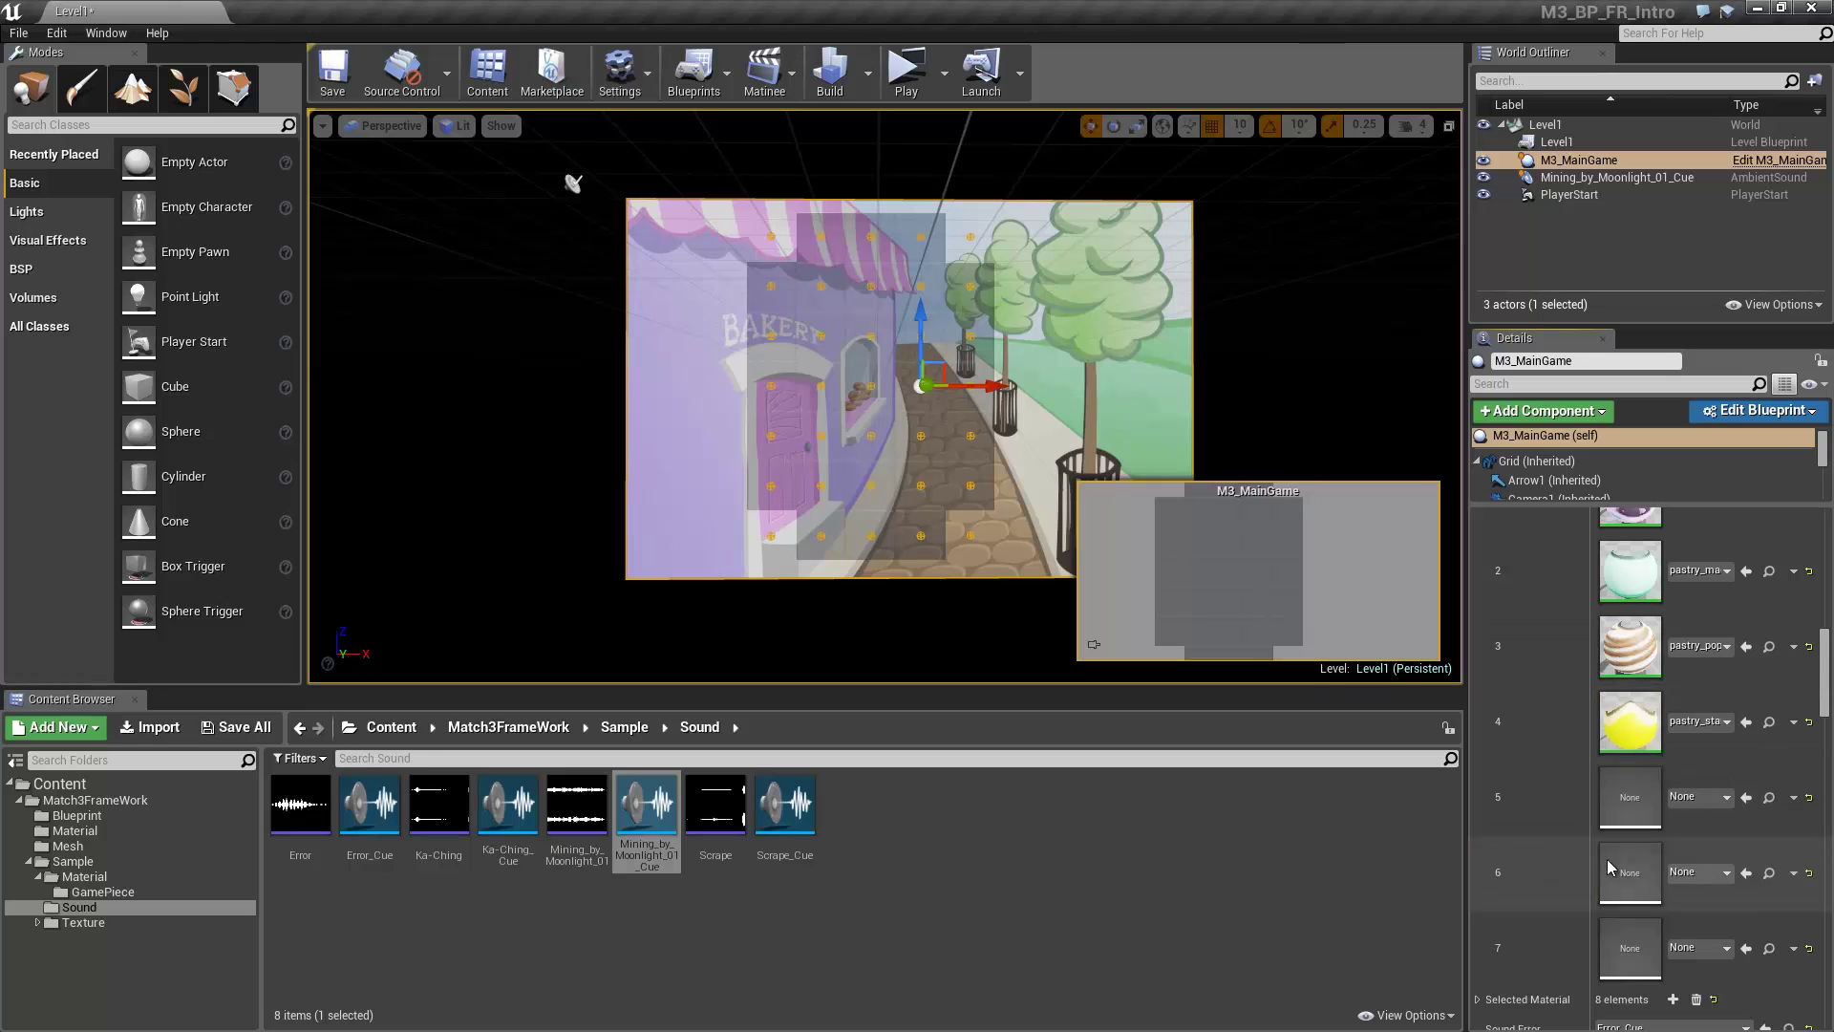
click(113, 893)
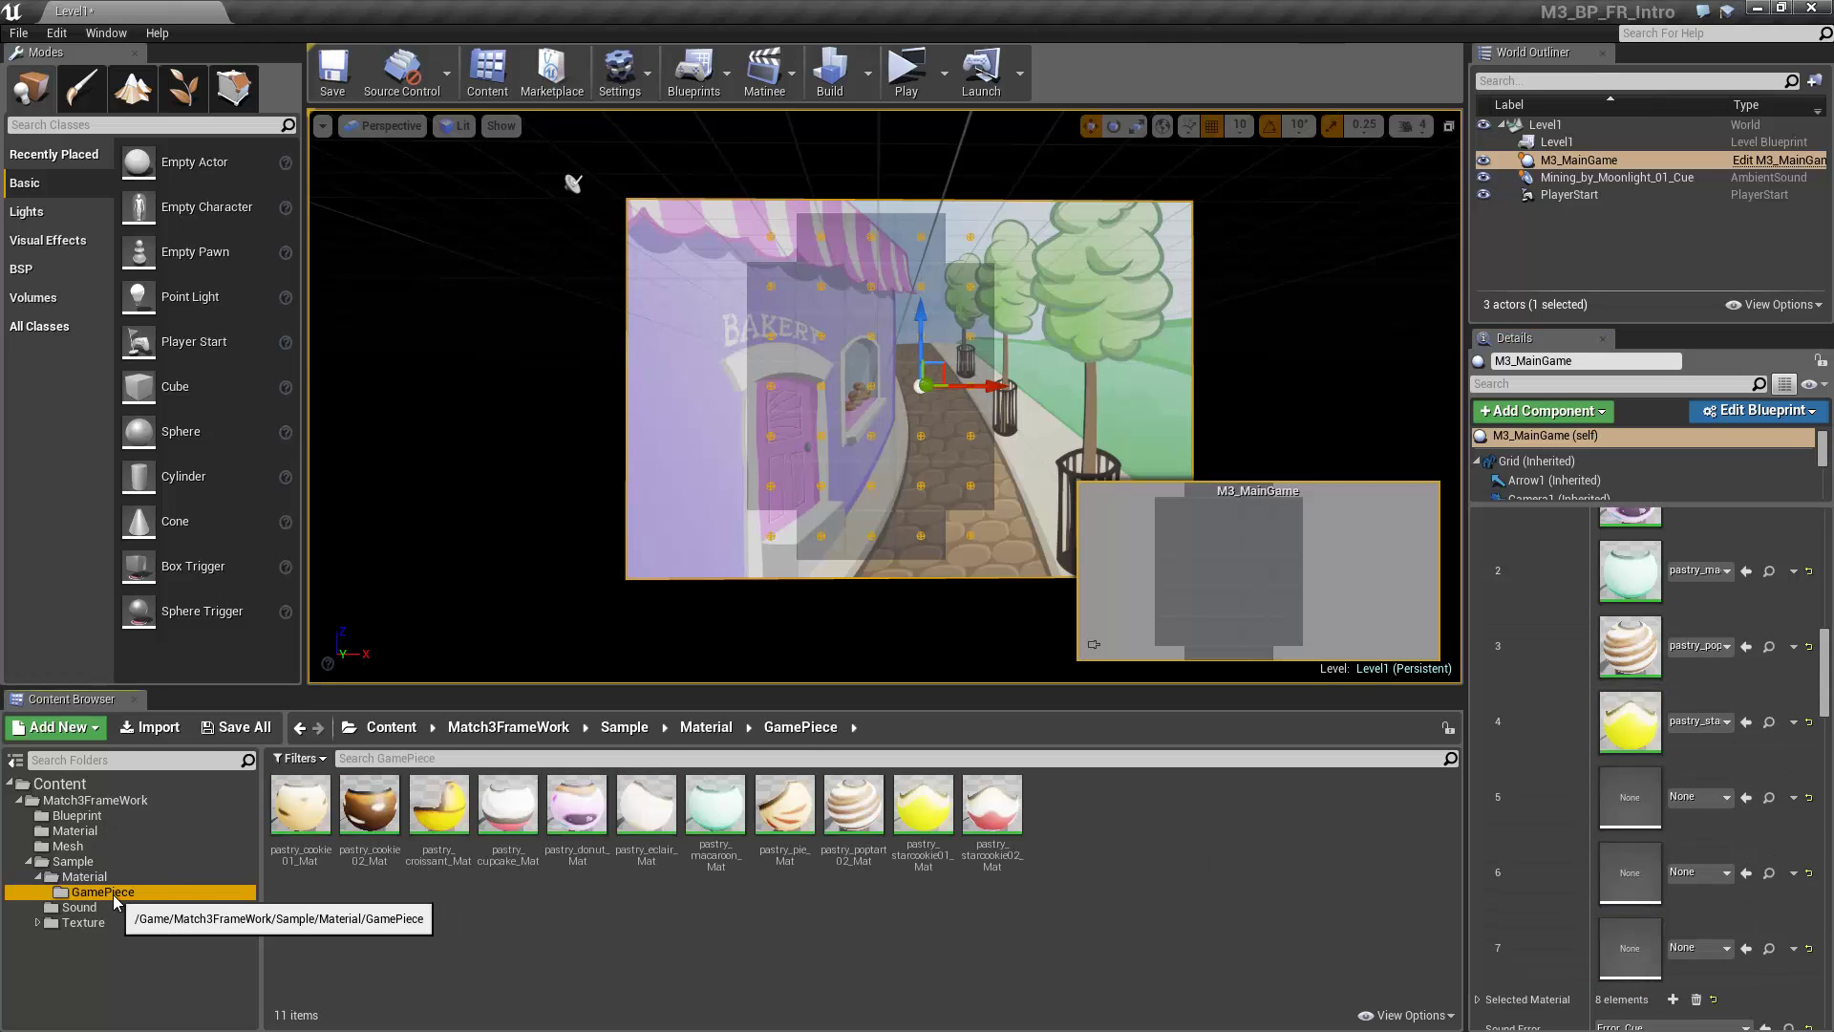
drag(992, 808, 1630, 797)
drag(646, 807, 1630, 872)
drag(373, 807, 1630, 947)
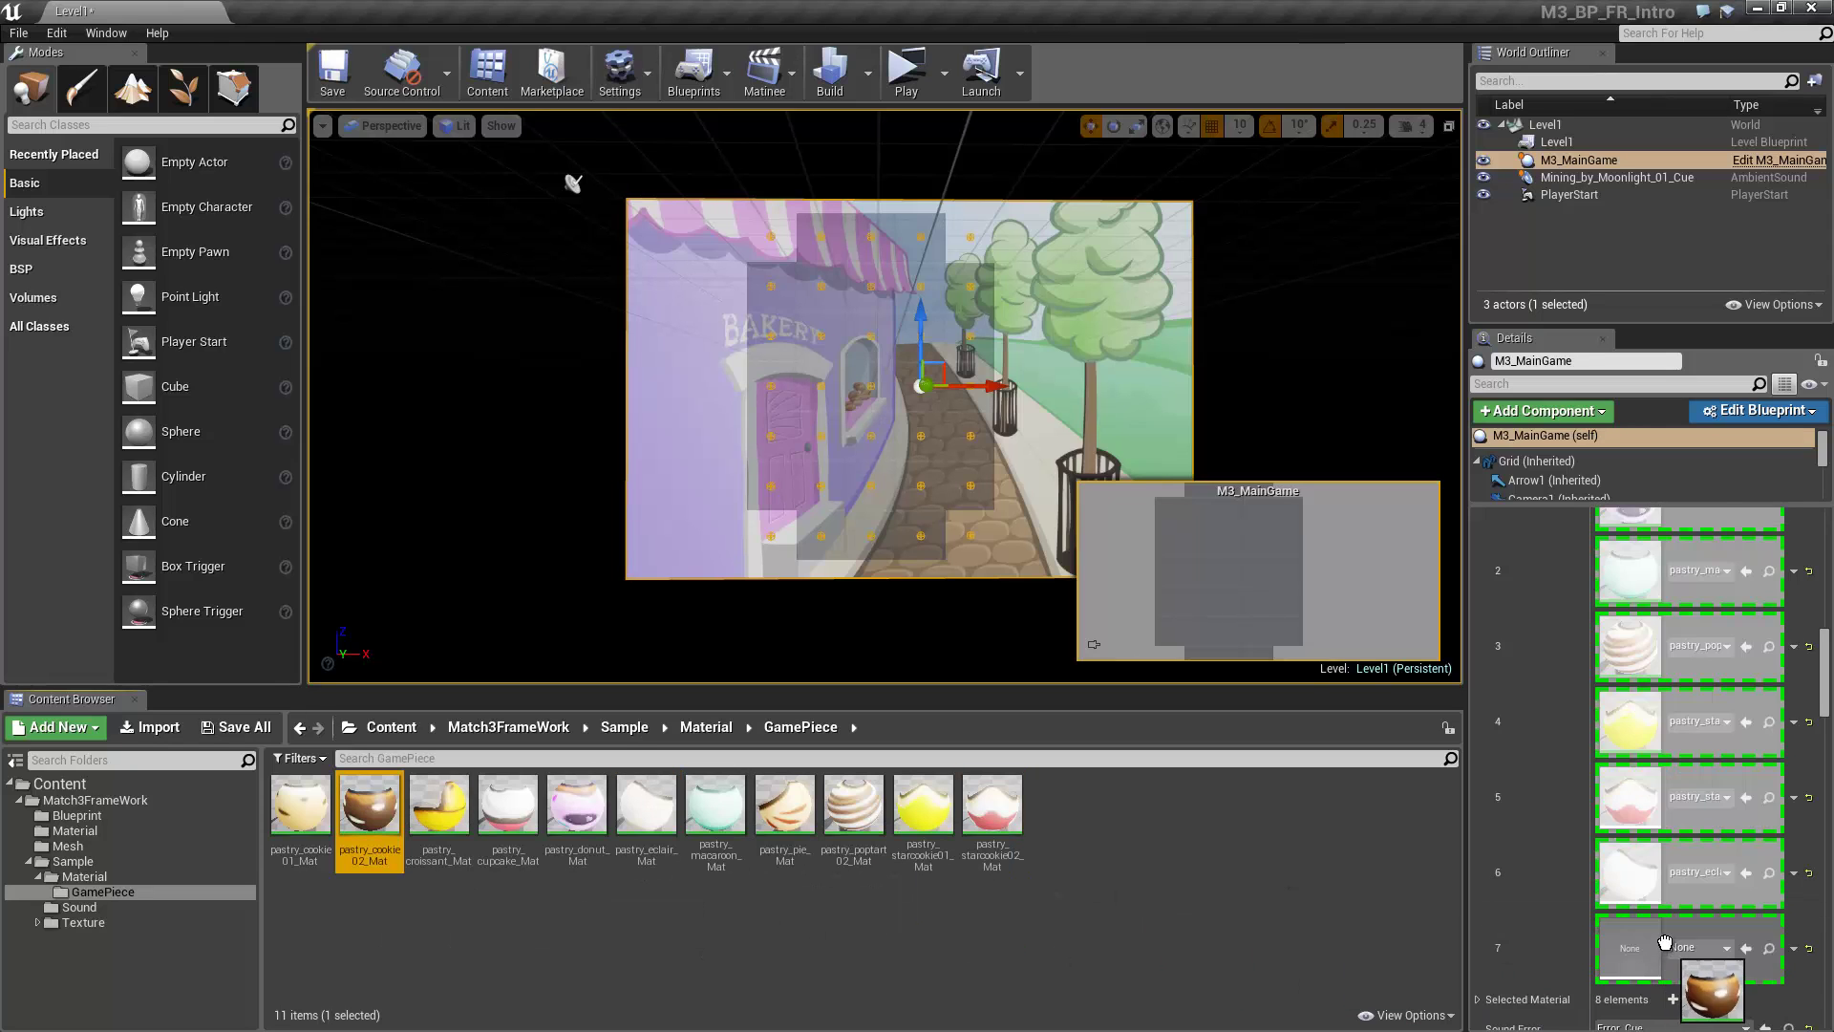
Collapse Game Piece Material and review the Selected Material list
scroll(1529, 913, up, 6)
click(1477, 705)
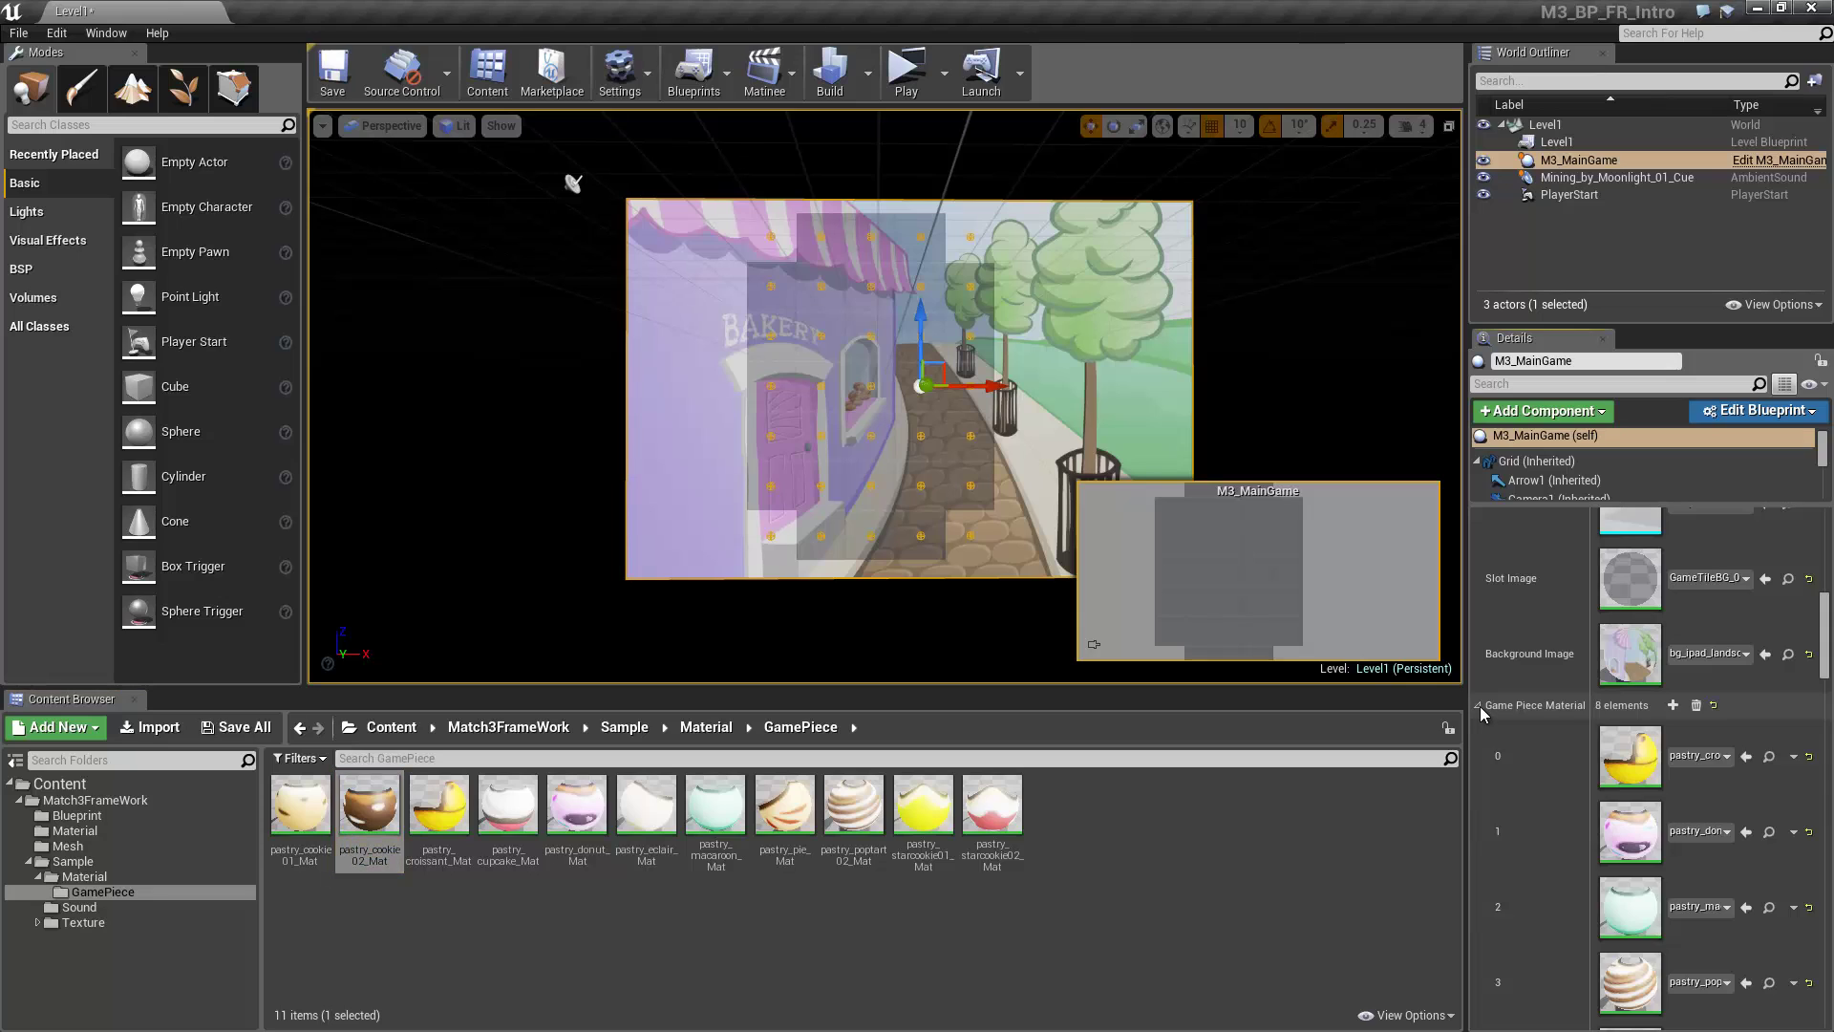
click(1478, 732)
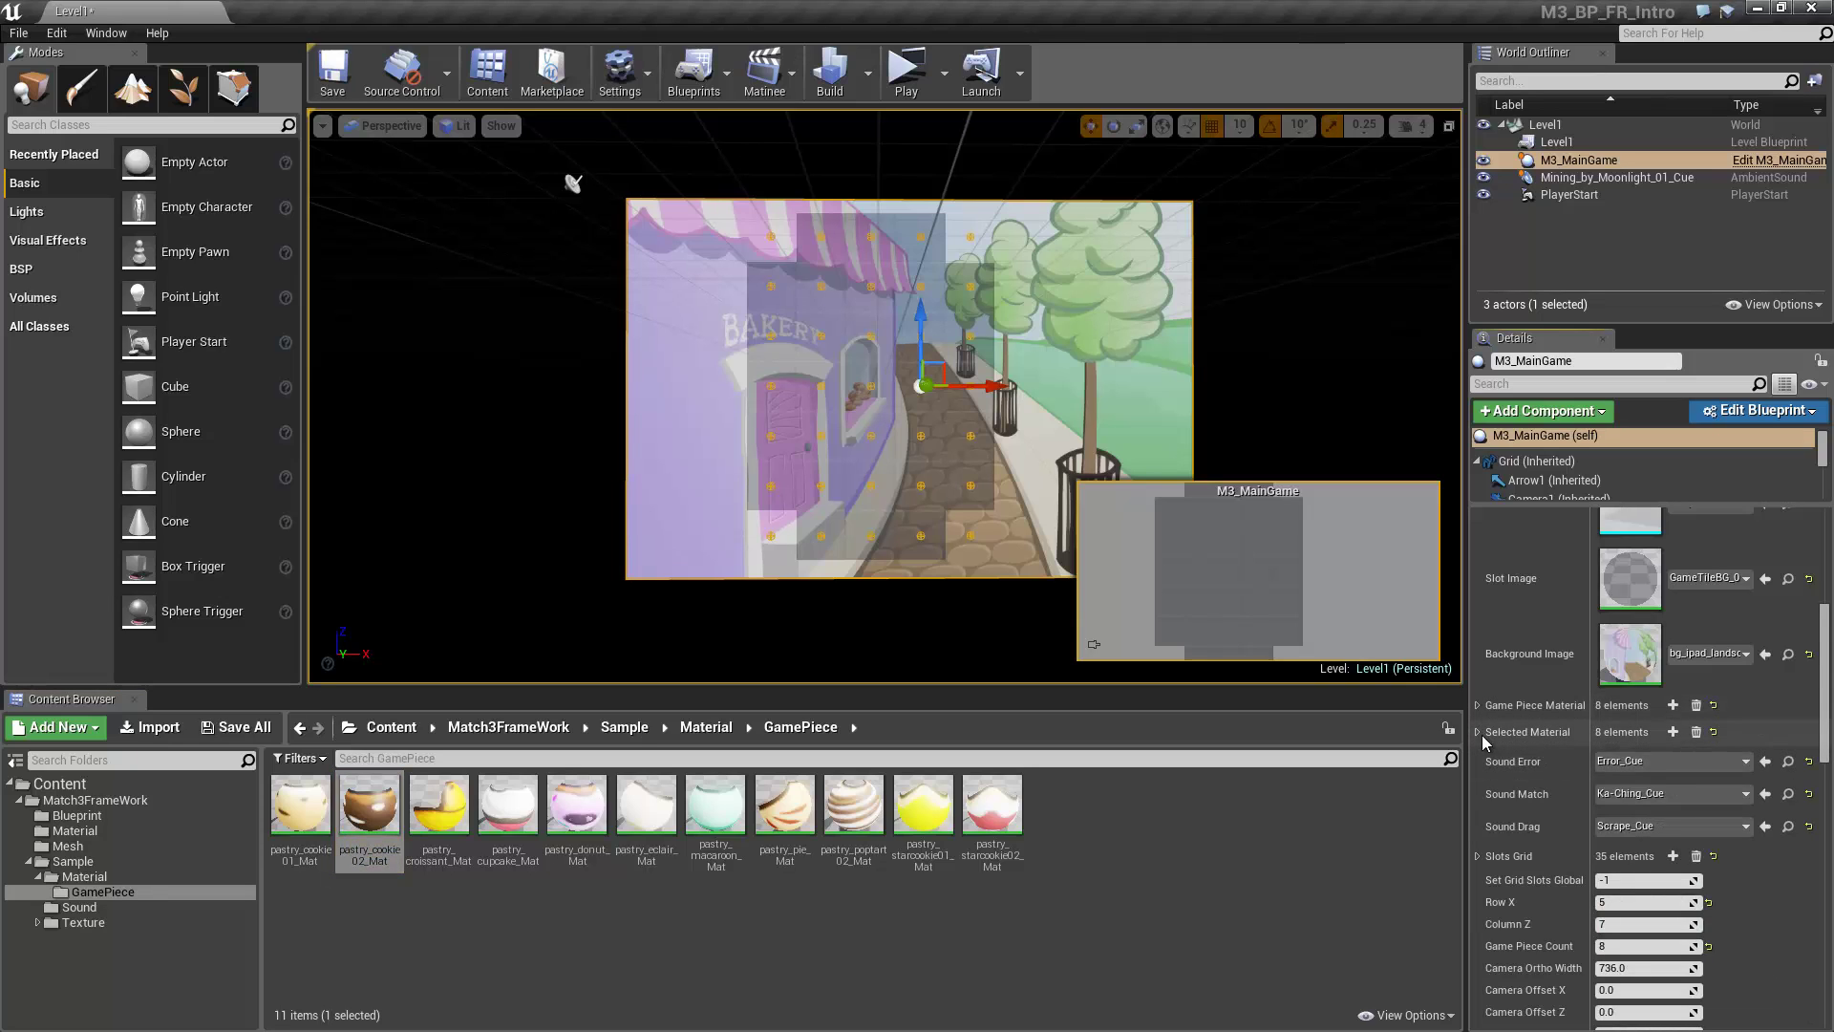
click(1478, 732)
scroll(1528, 758, down, 3)
scroll(1538, 759, down, 2)
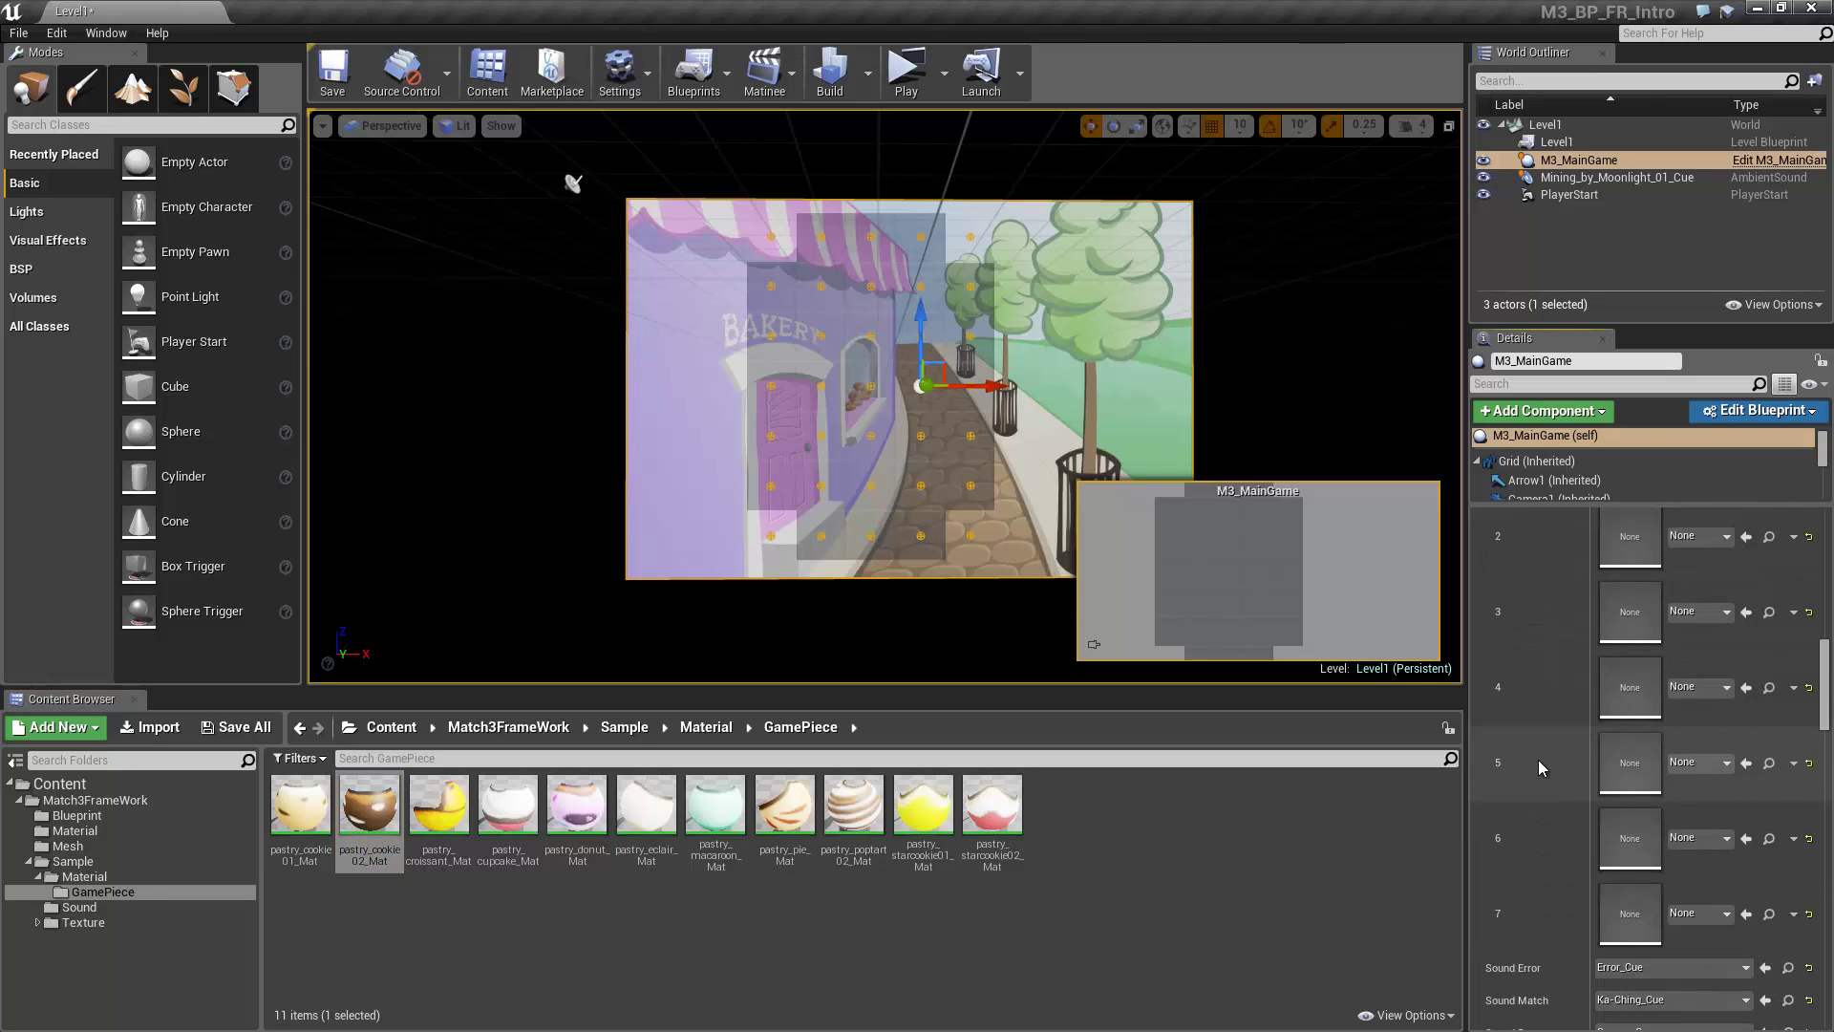
scroll(1552, 897, up, 5)
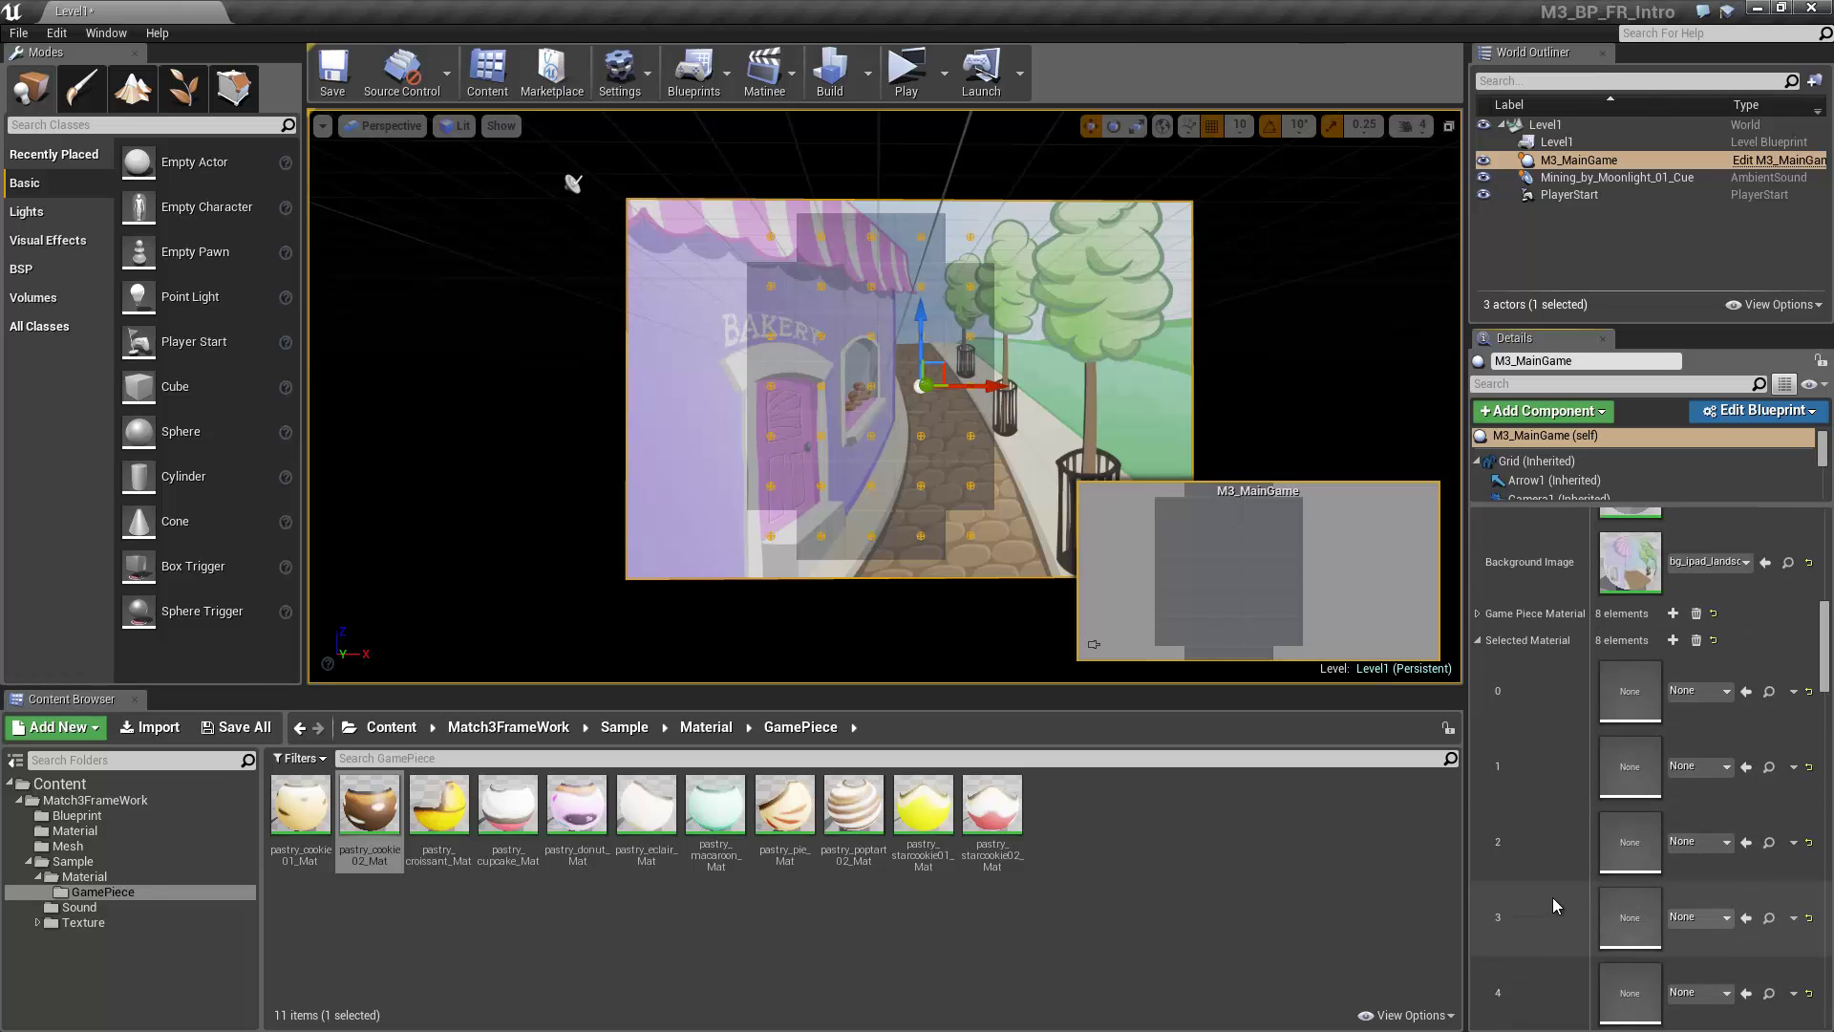
click(1477, 673)
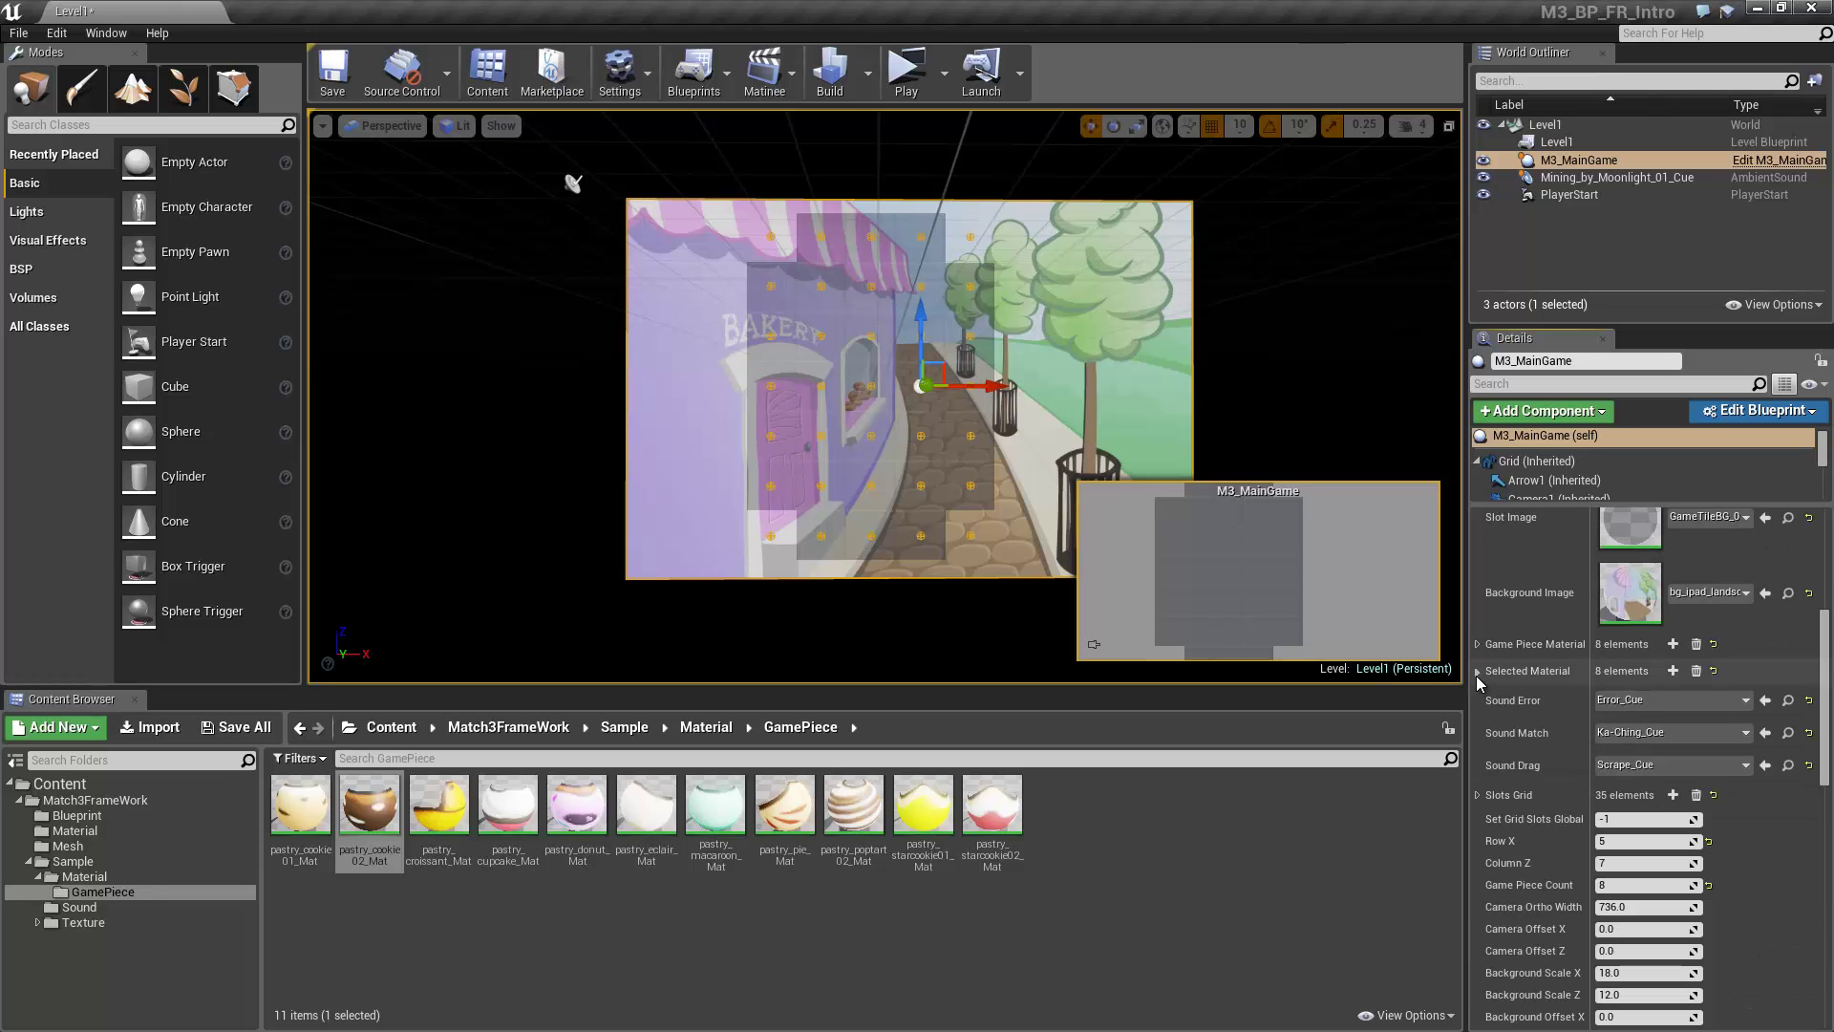
click(903, 72)
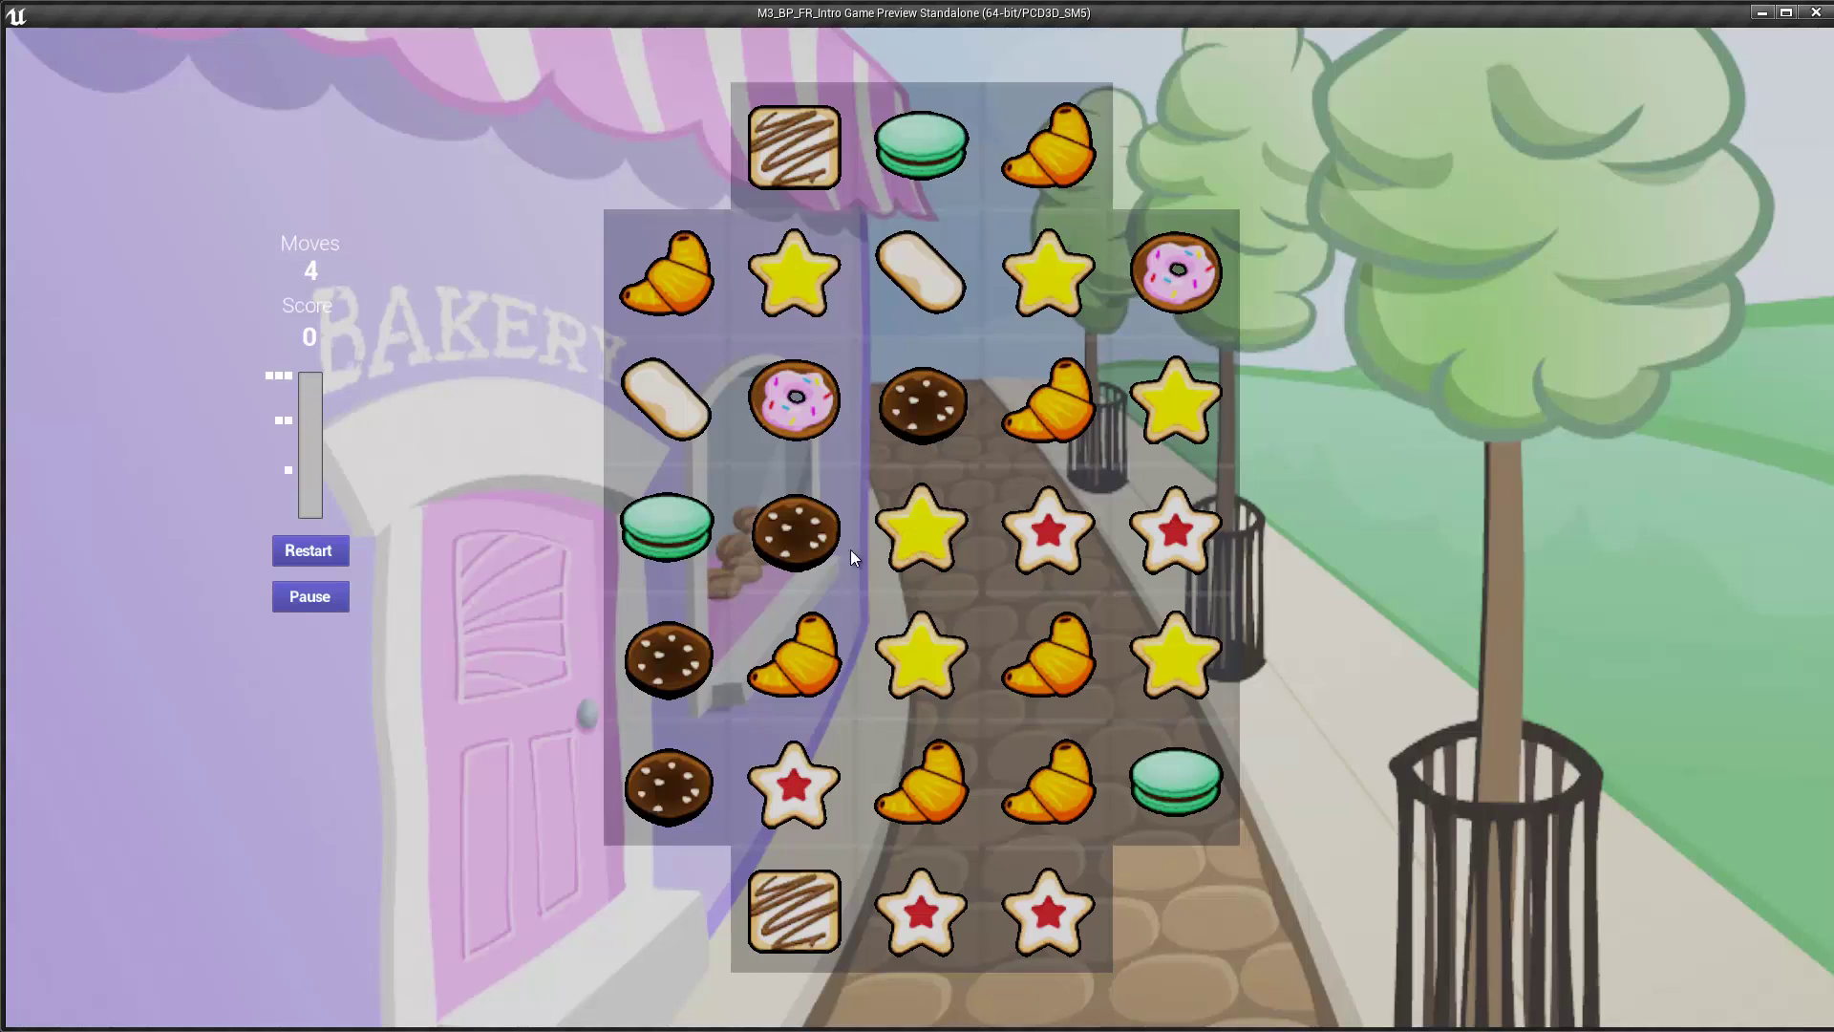
click(707, 547)
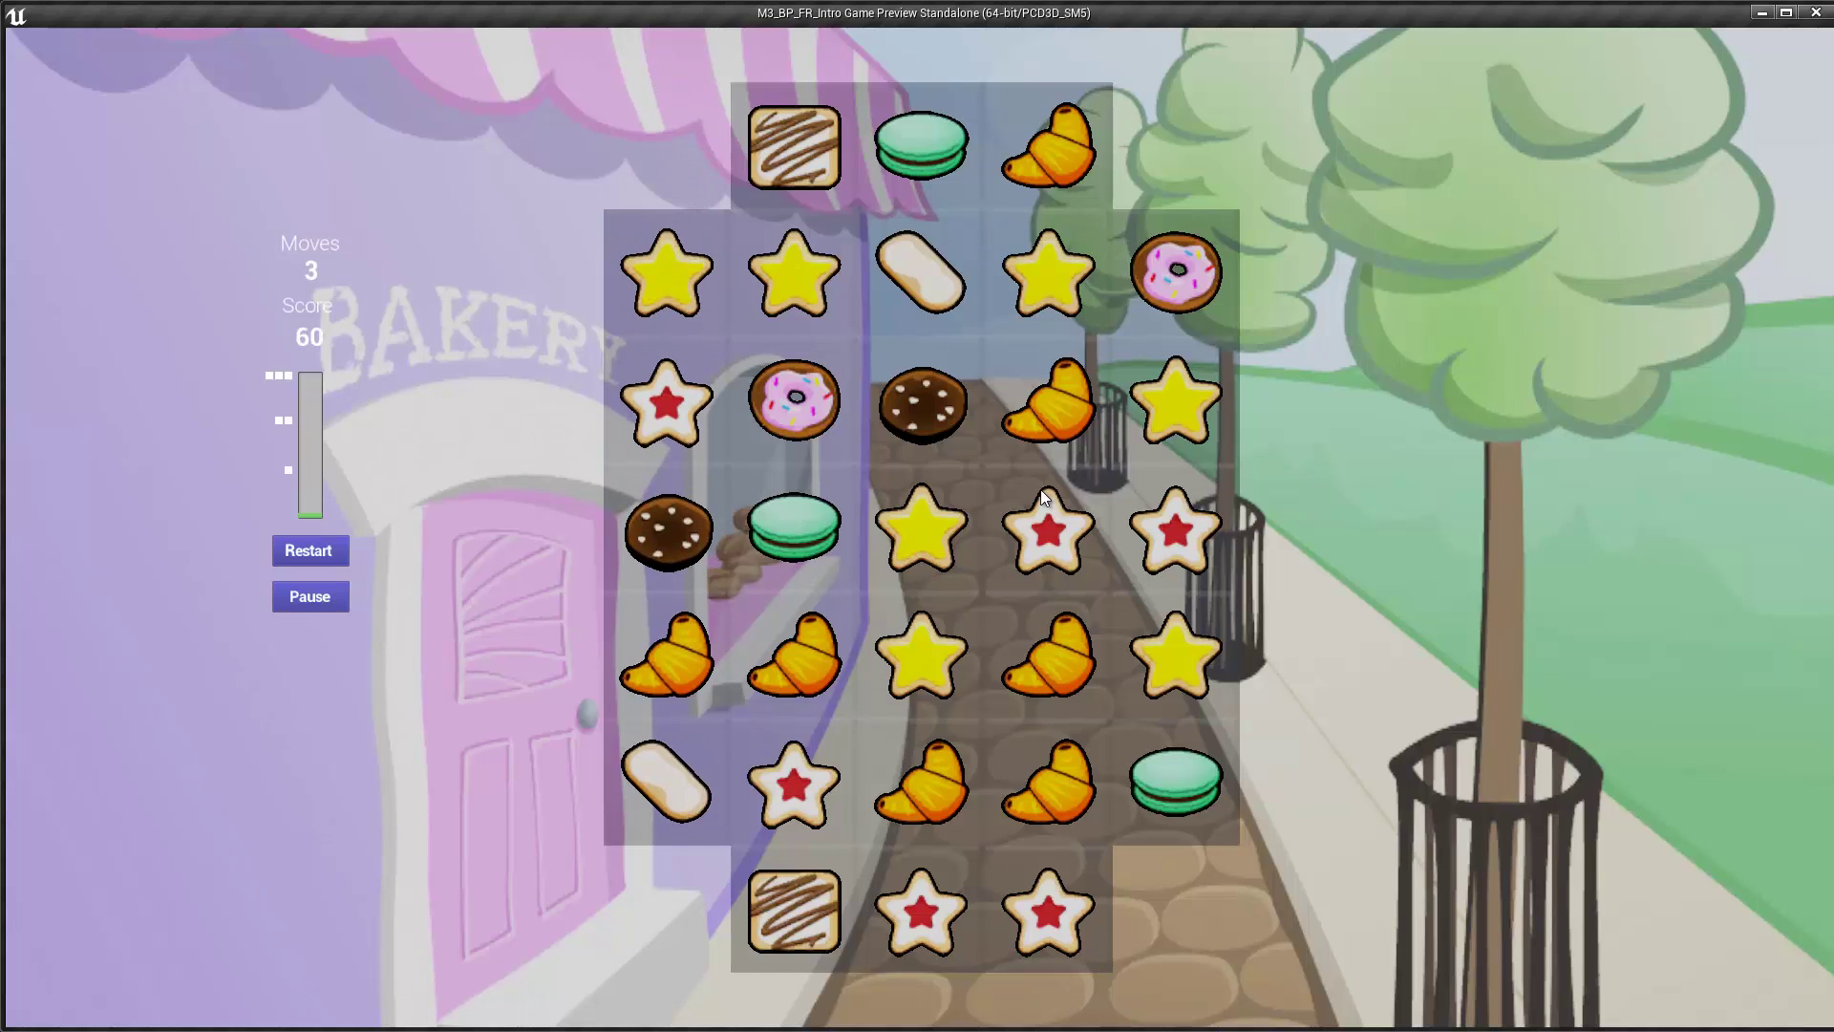
key(Escape)
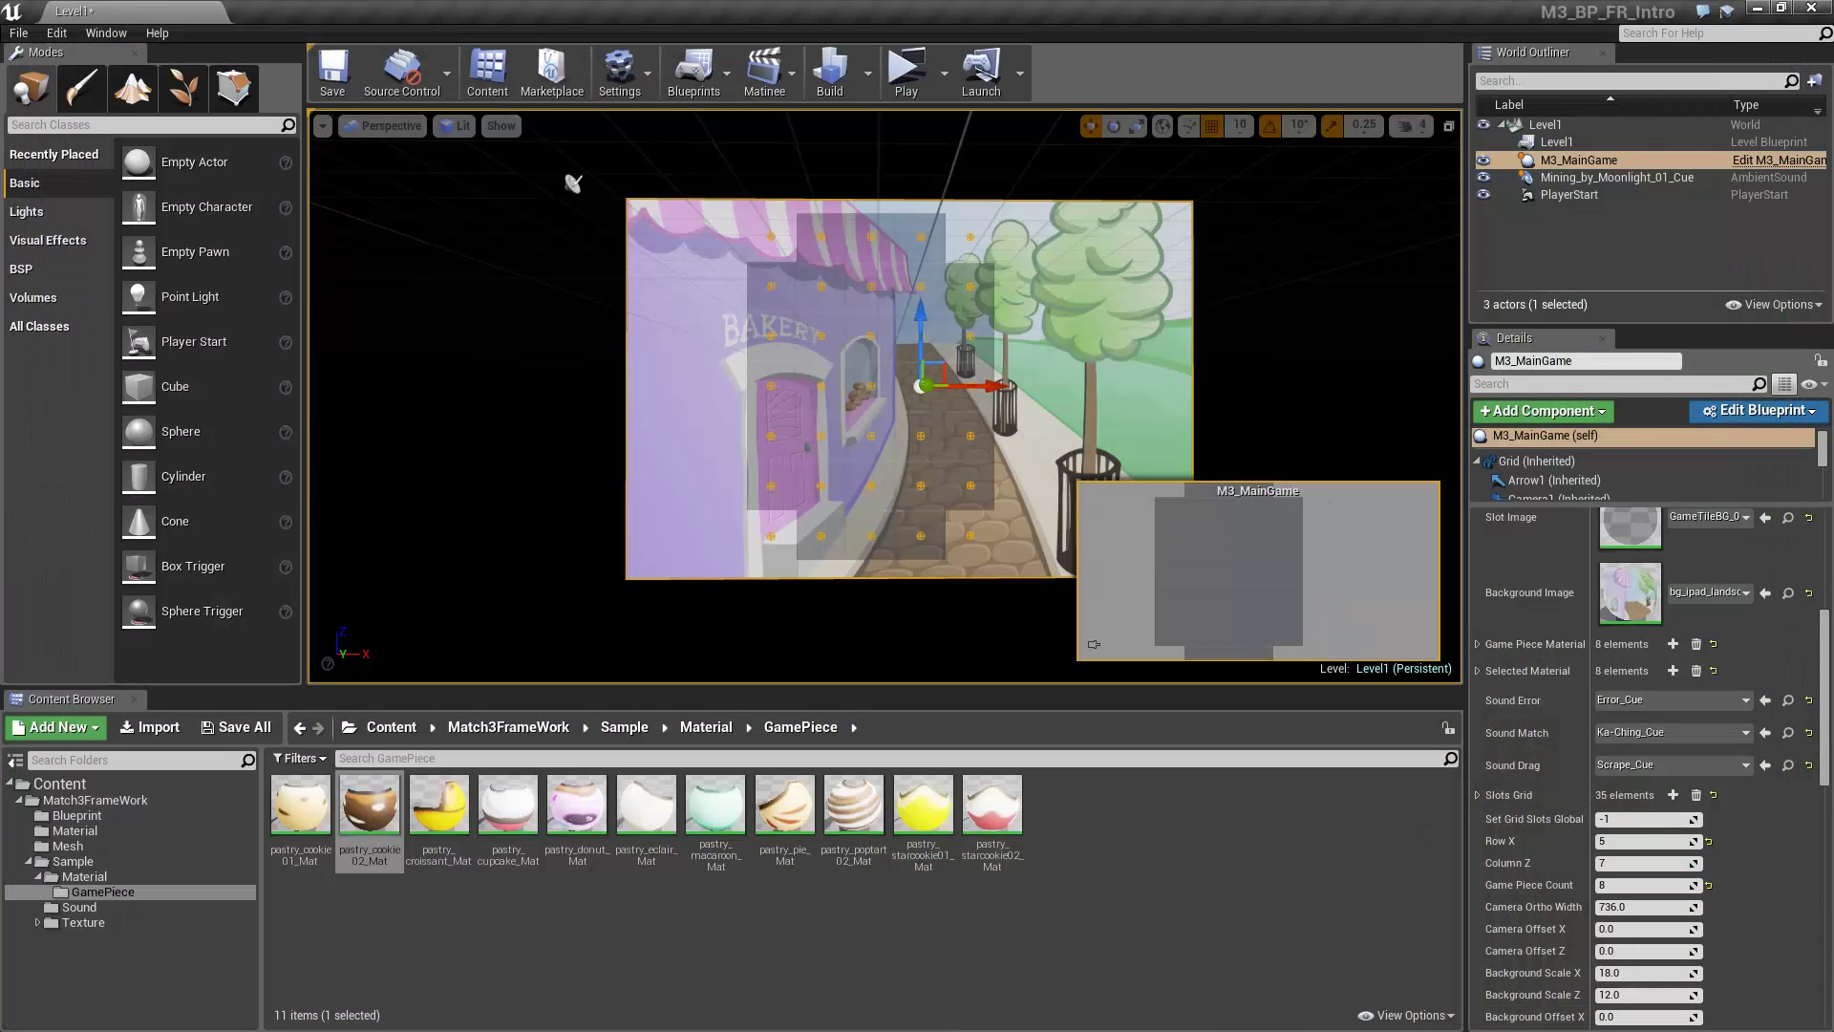
Open the Play button's mode options dropdown to reach Advanced Settings
scroll(1643, 669, down, 1)
scroll(1119, 342, up, 2)
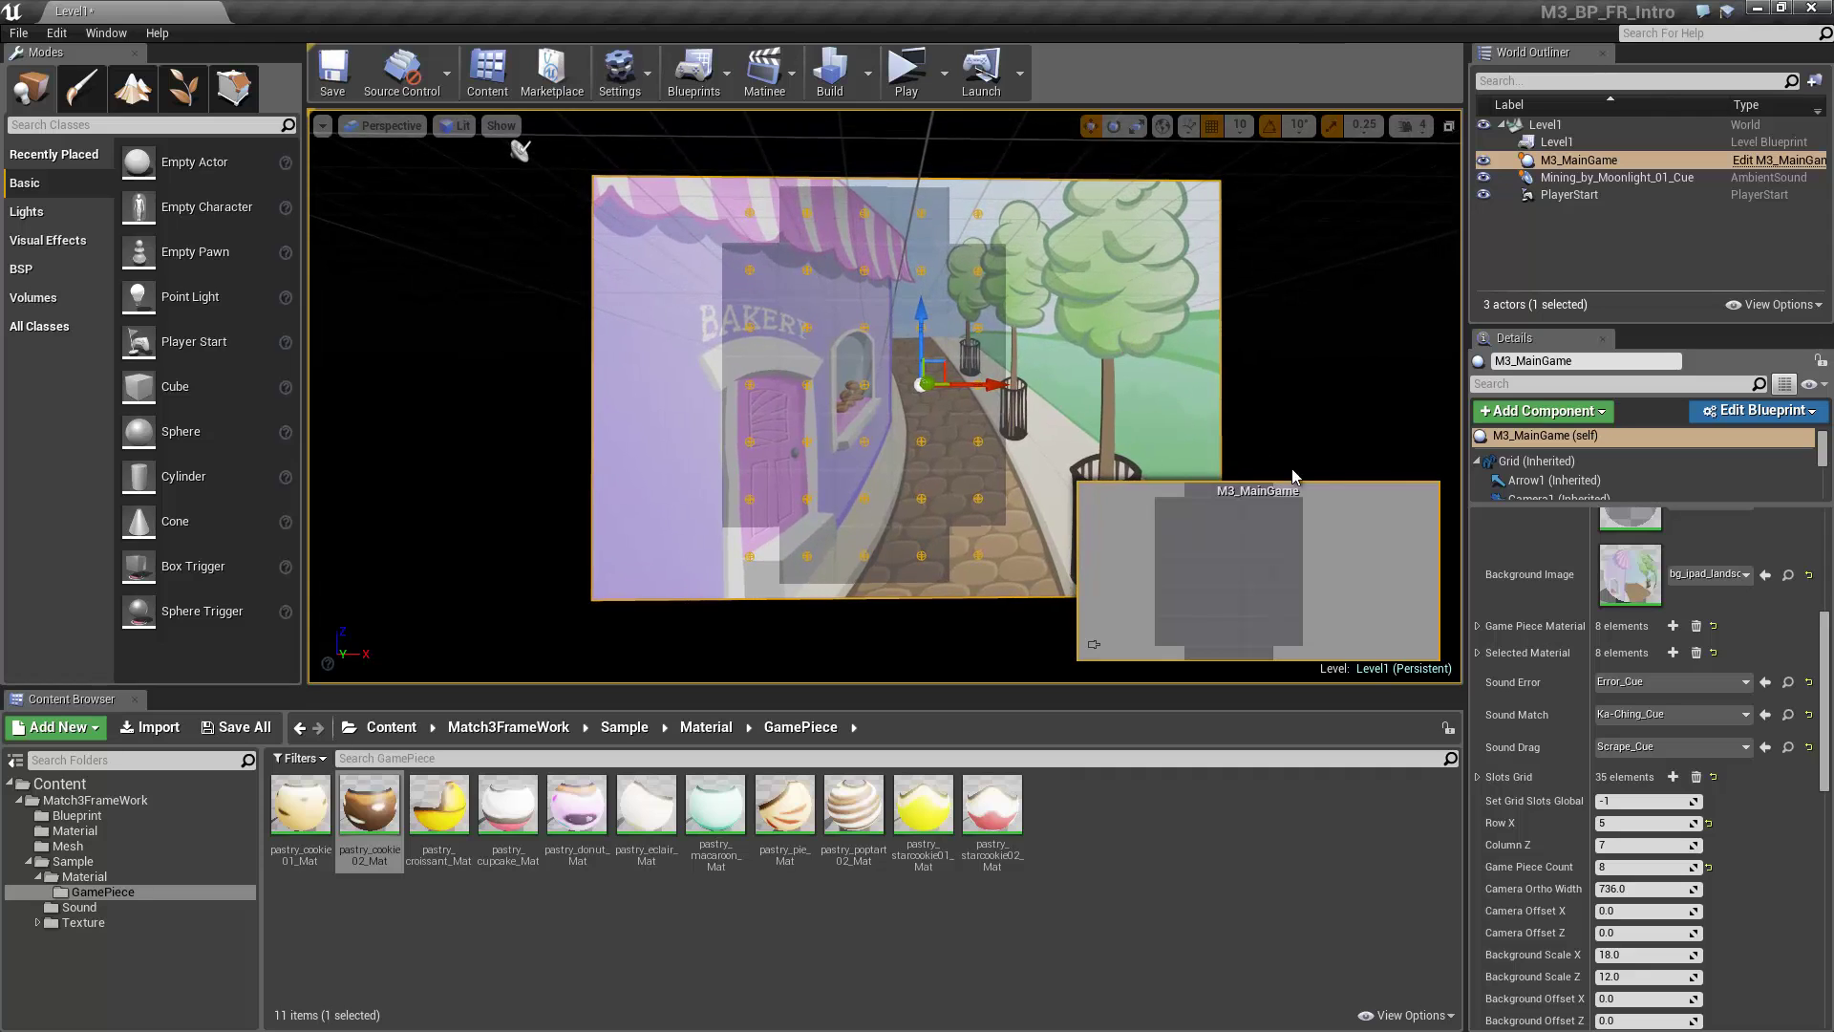
scroll(1653, 670, down, 5)
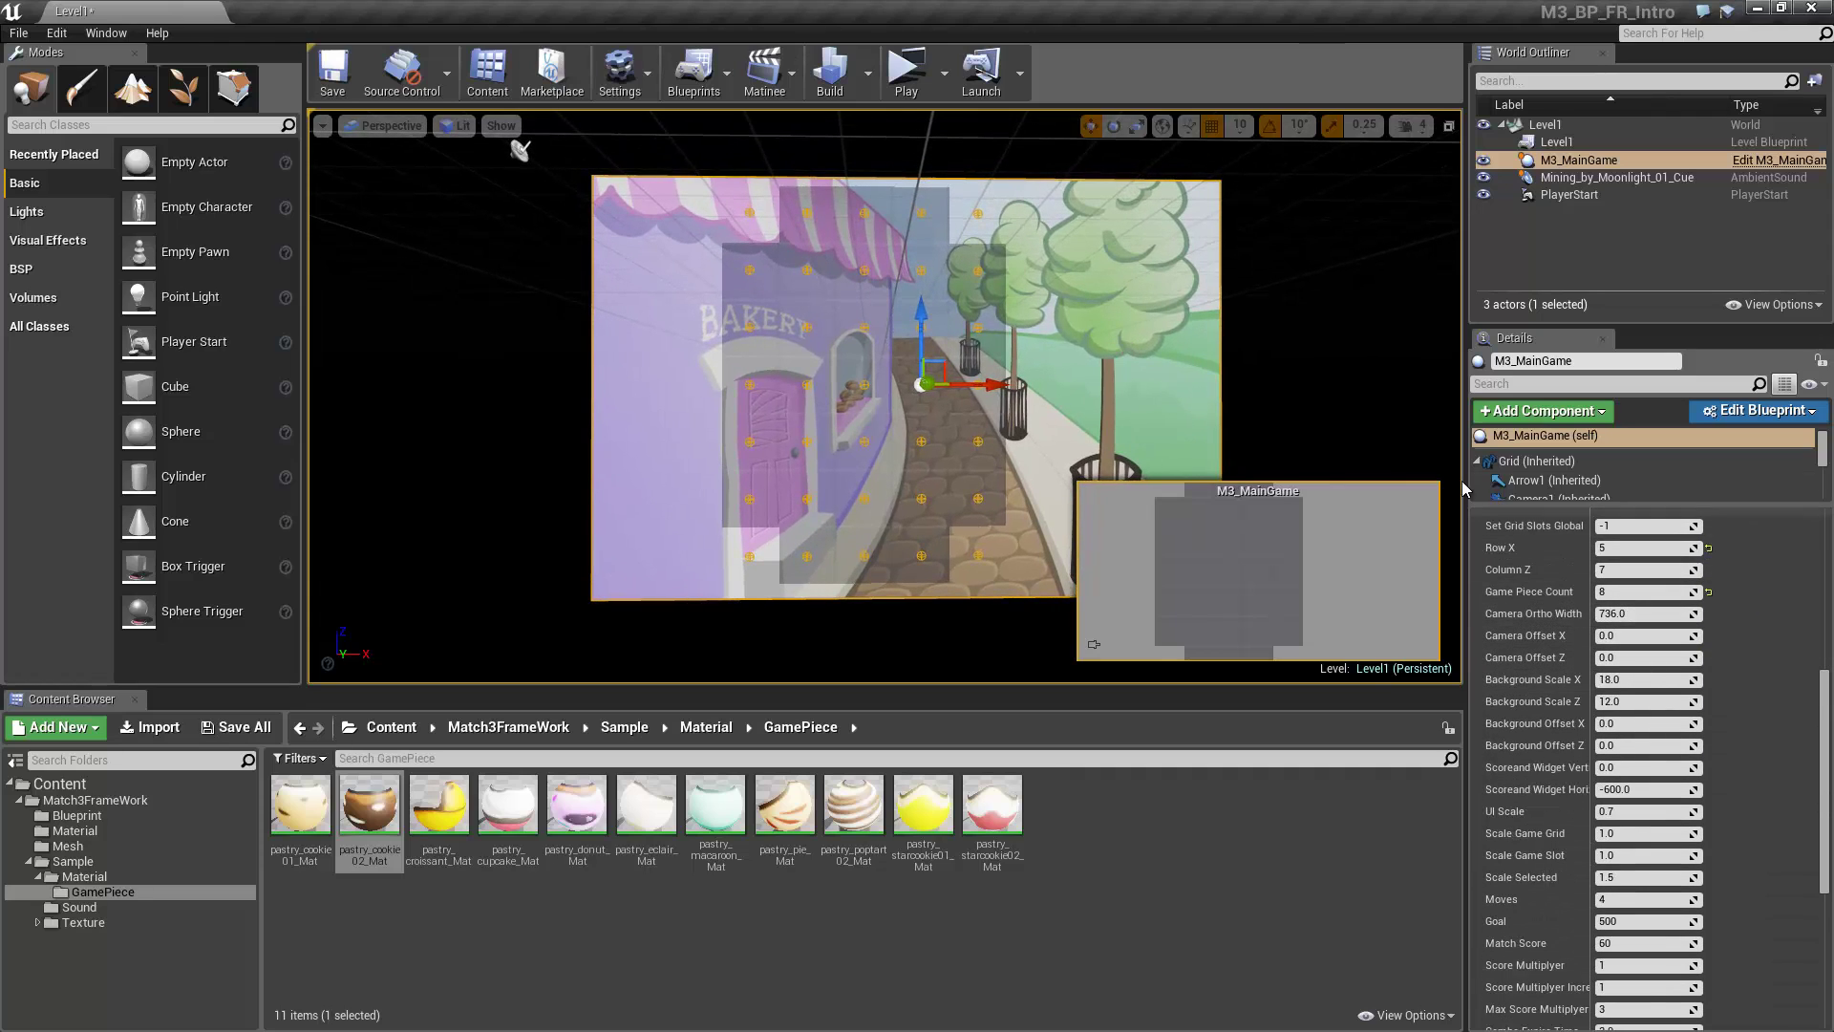
click(944, 72)
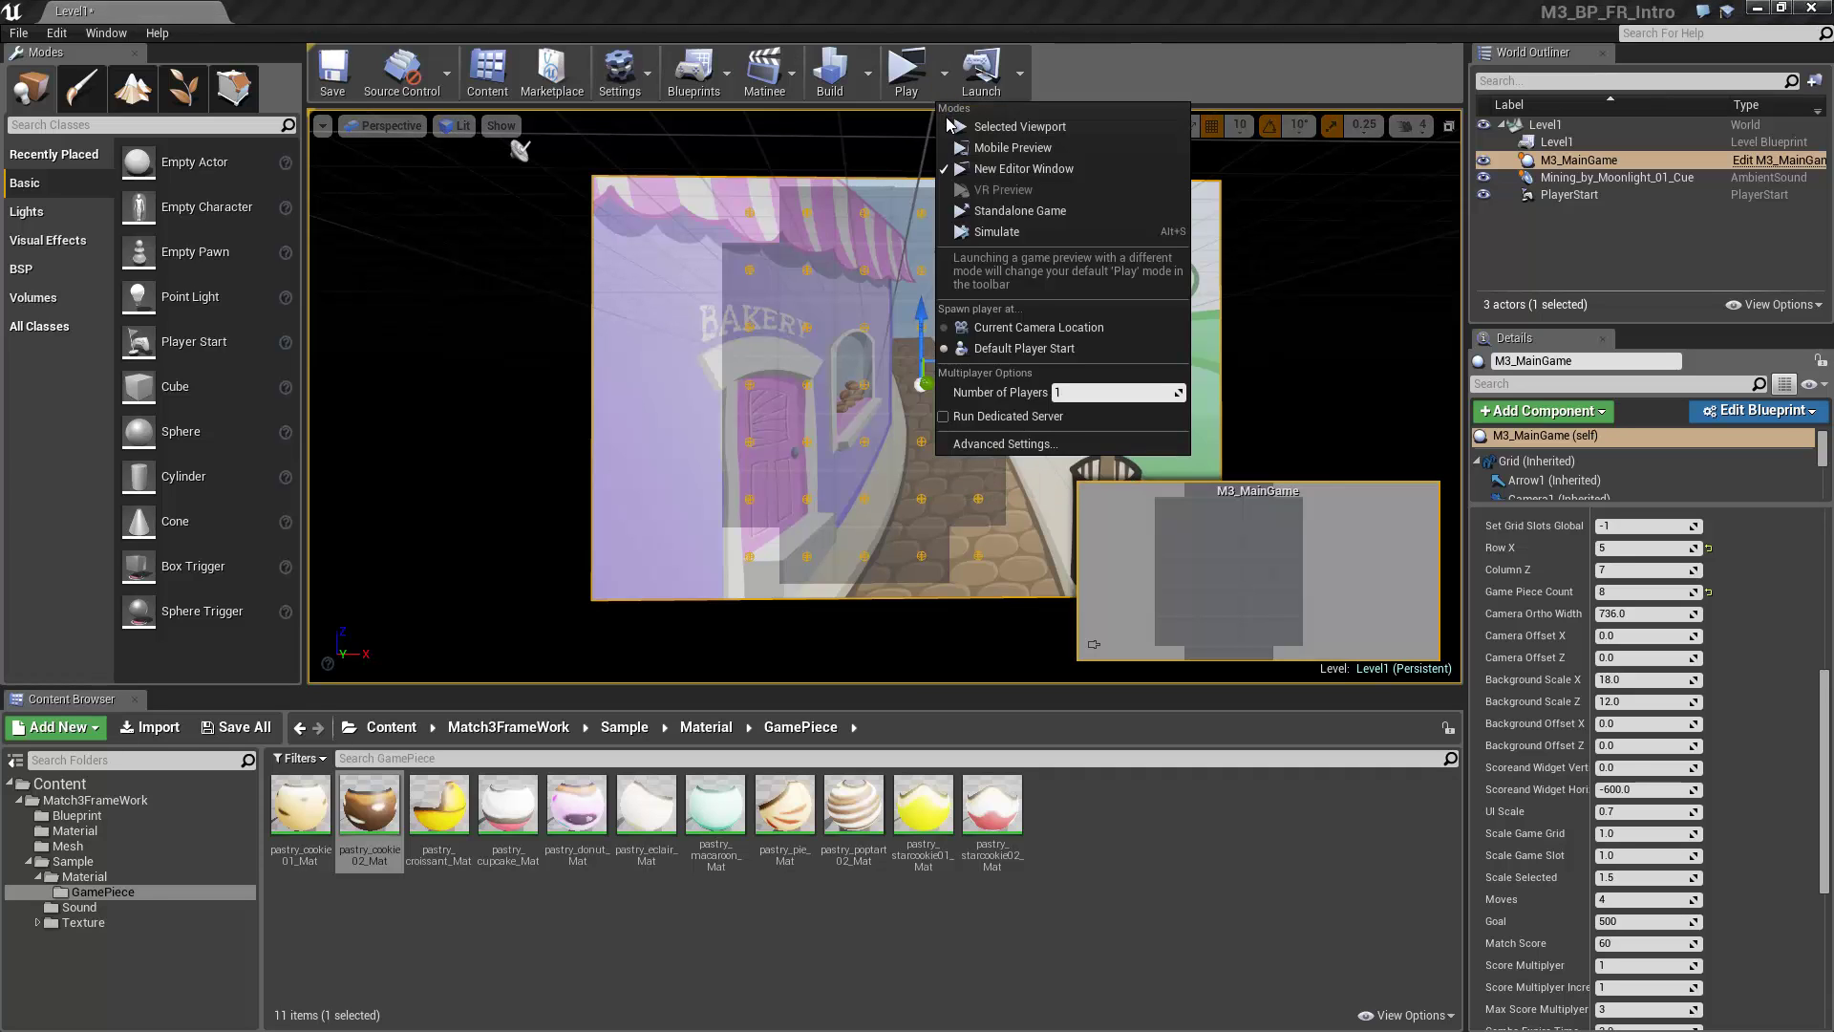
Playtest the board at the iPhone 4 (Landscape) window size
click(1026, 444)
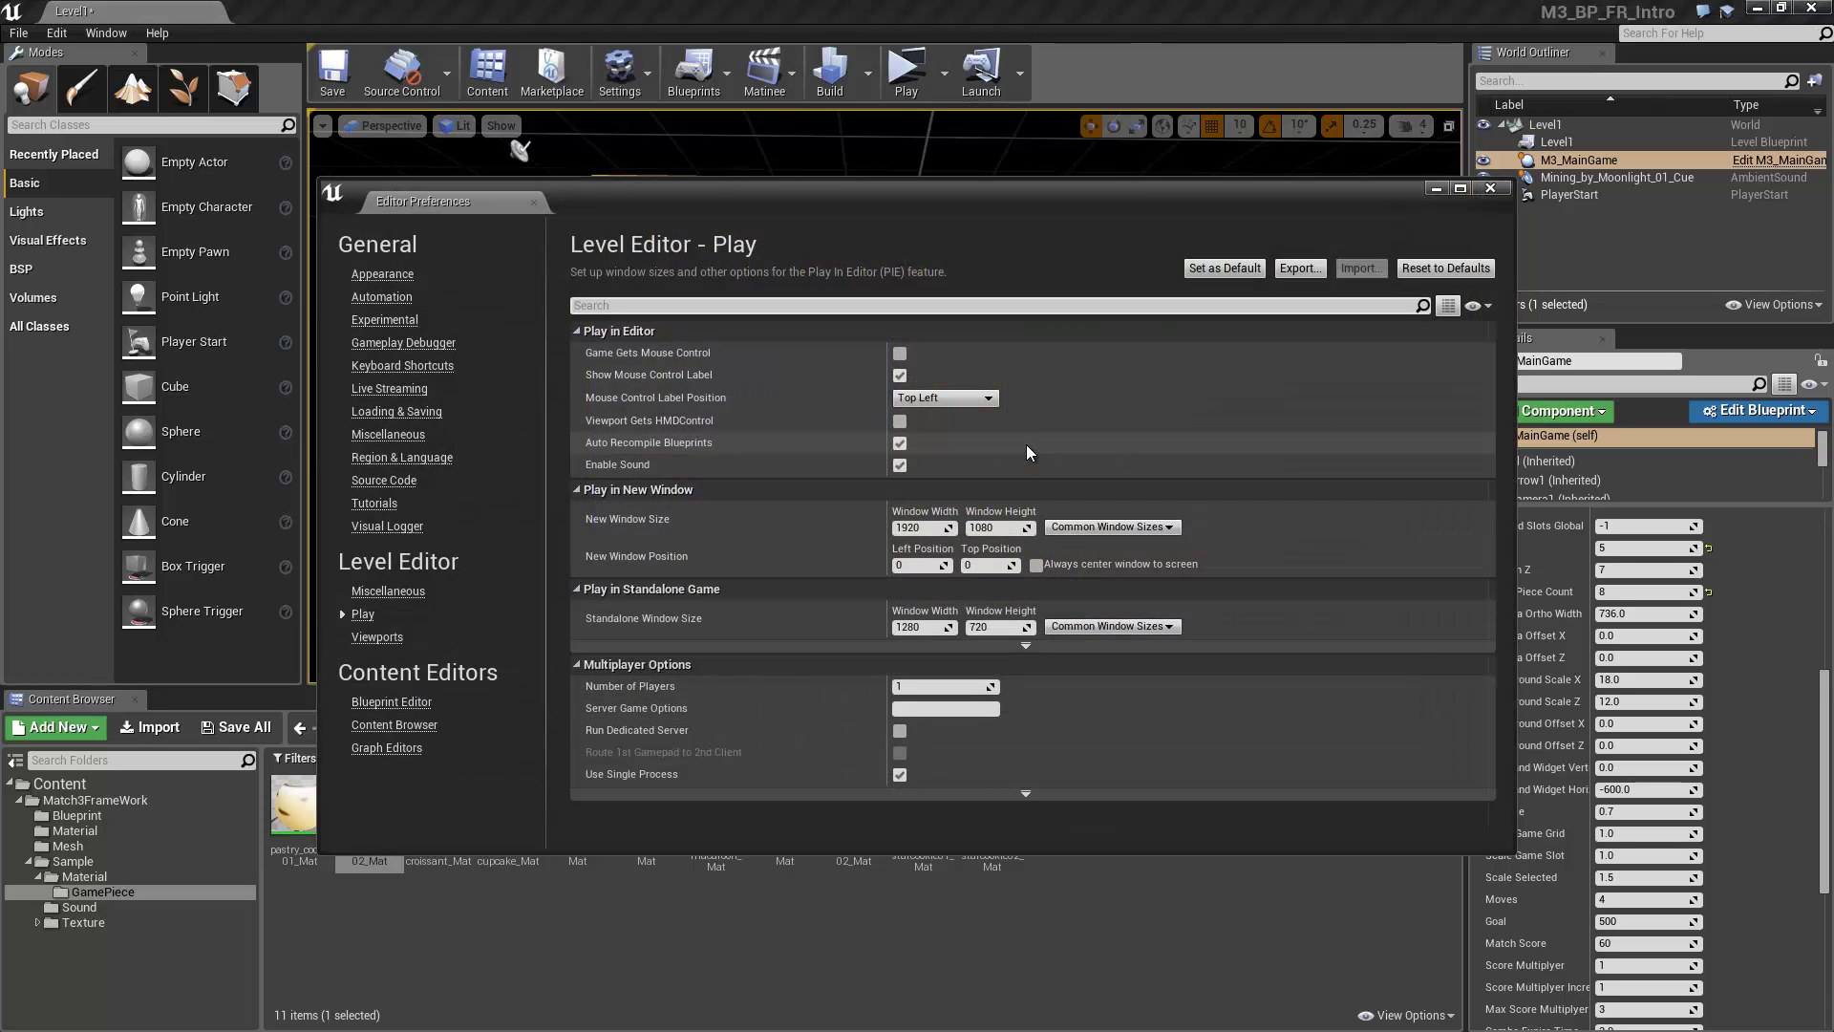
click(1095, 528)
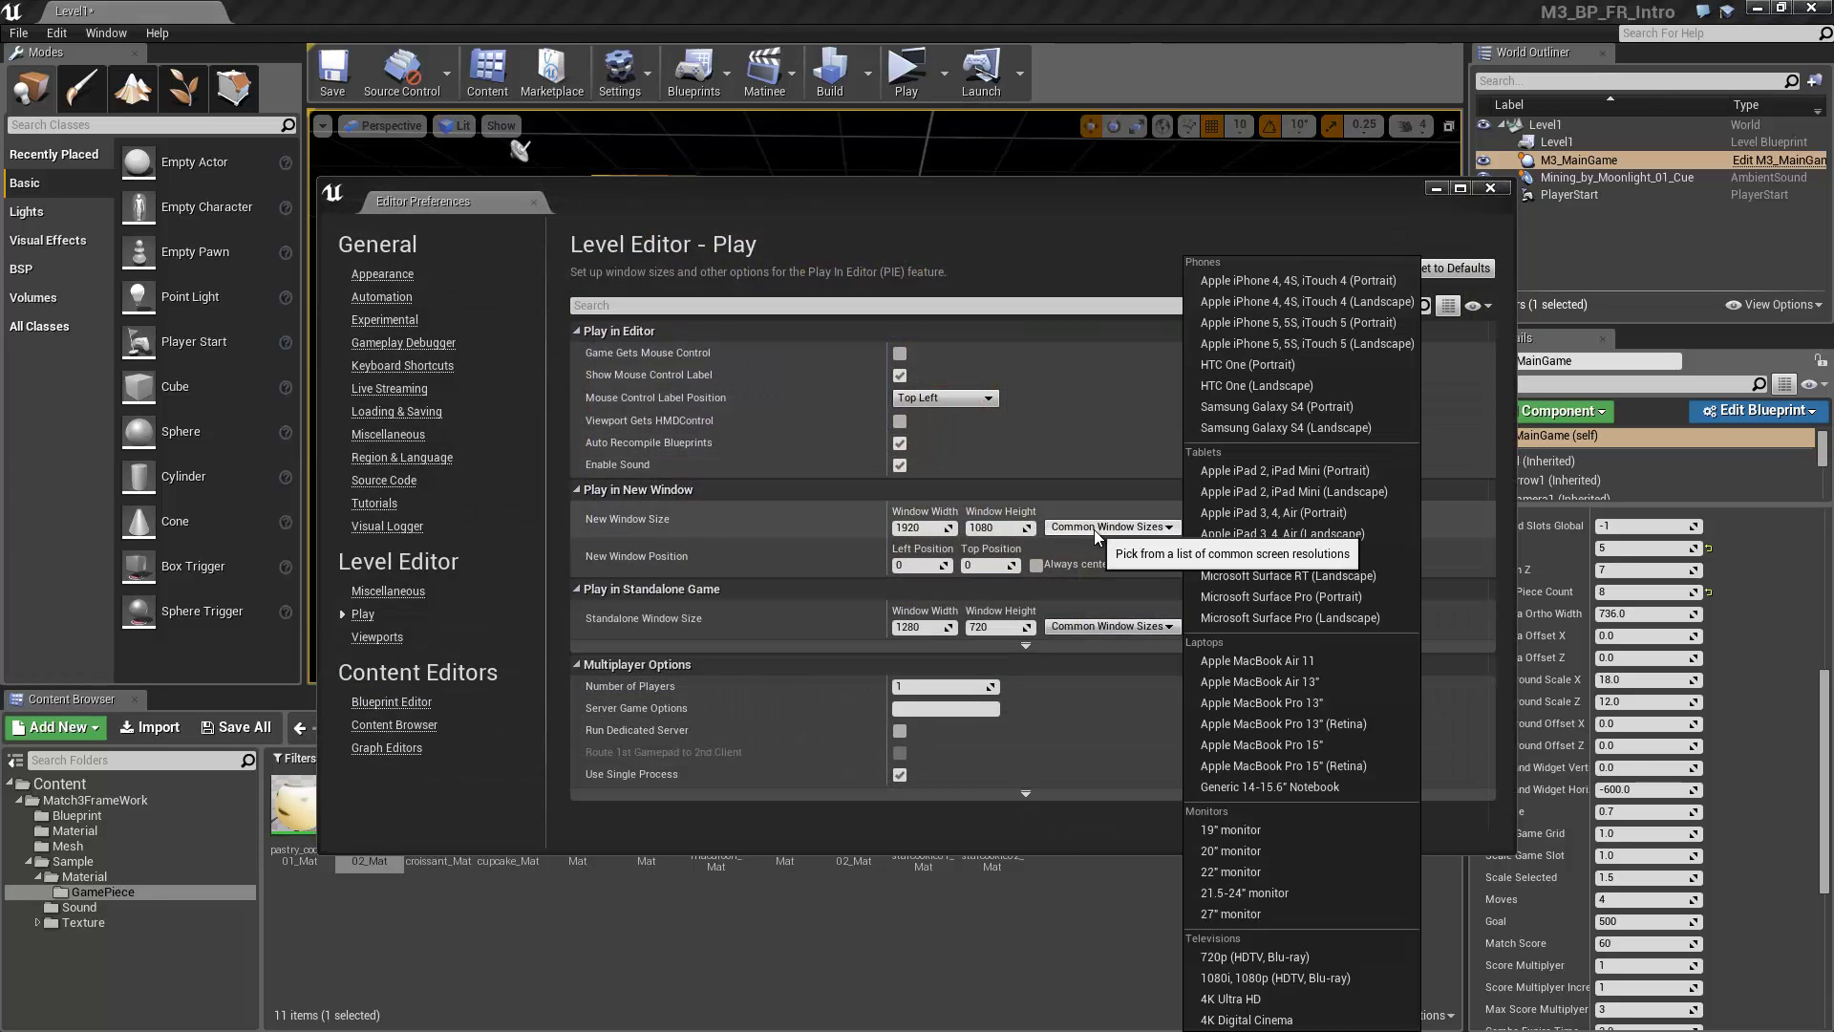
click(1294, 304)
click(904, 69)
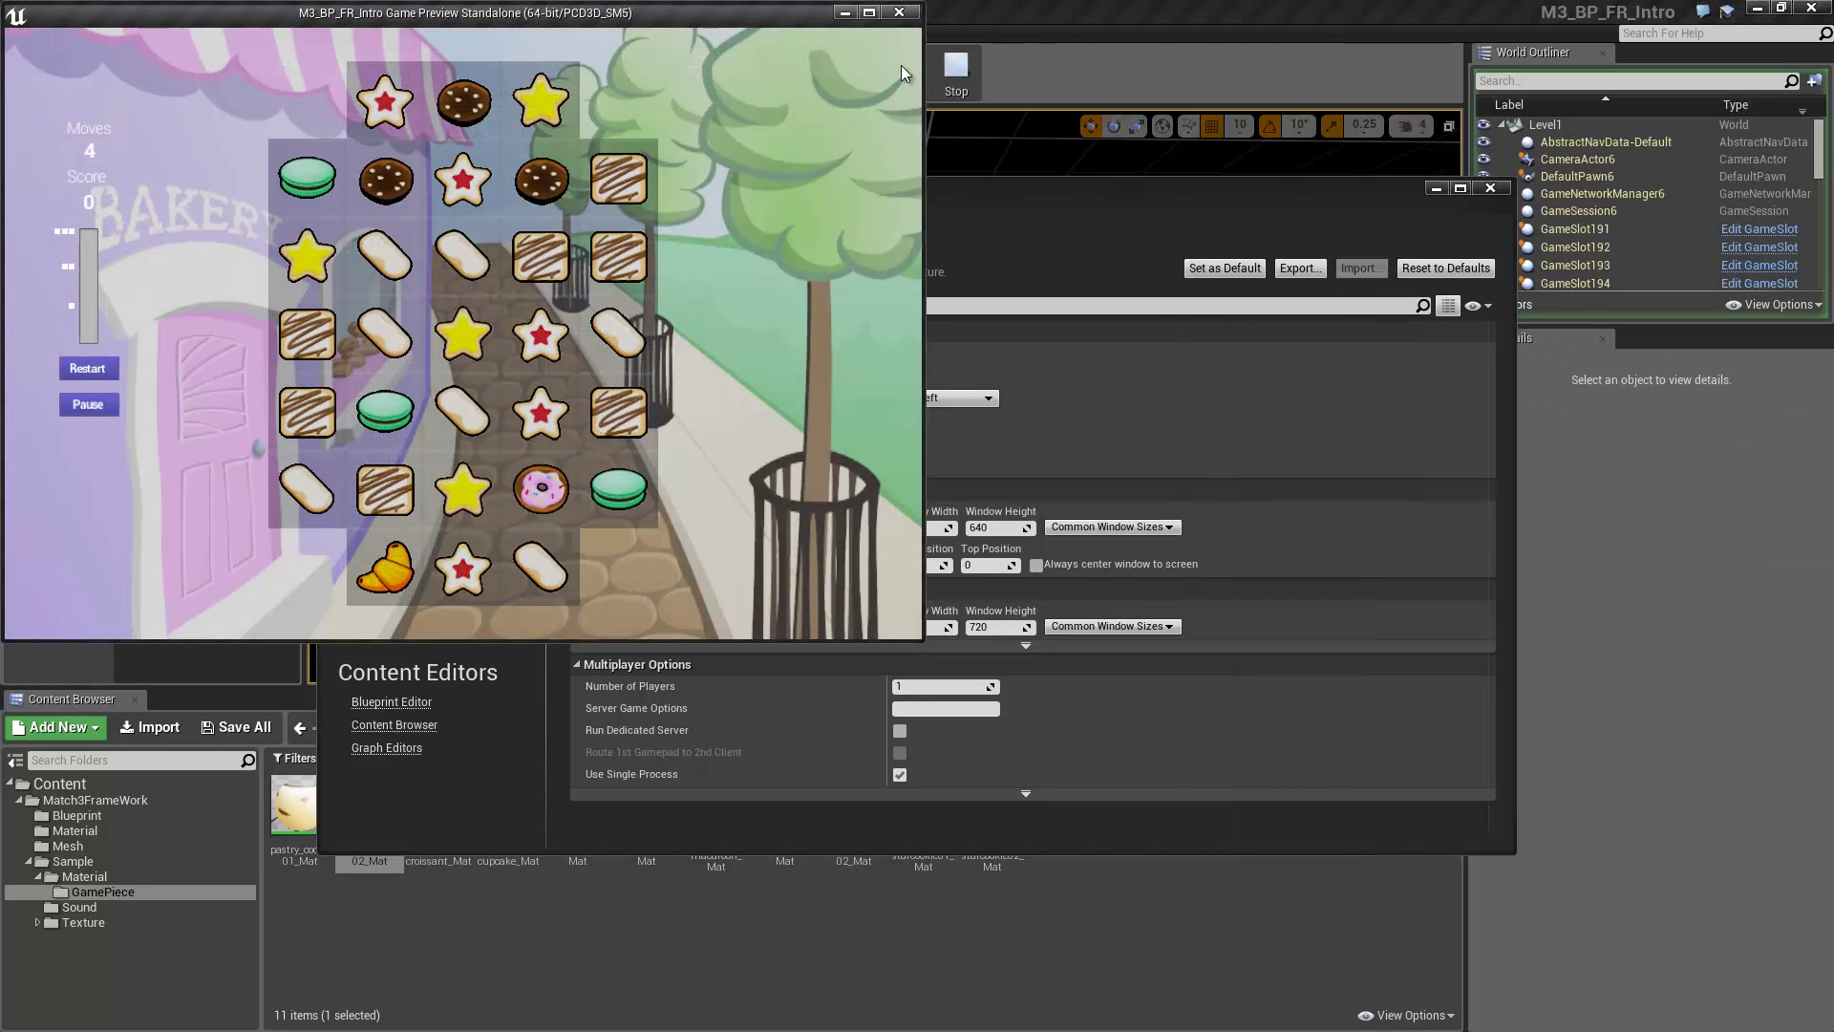
click(911, 18)
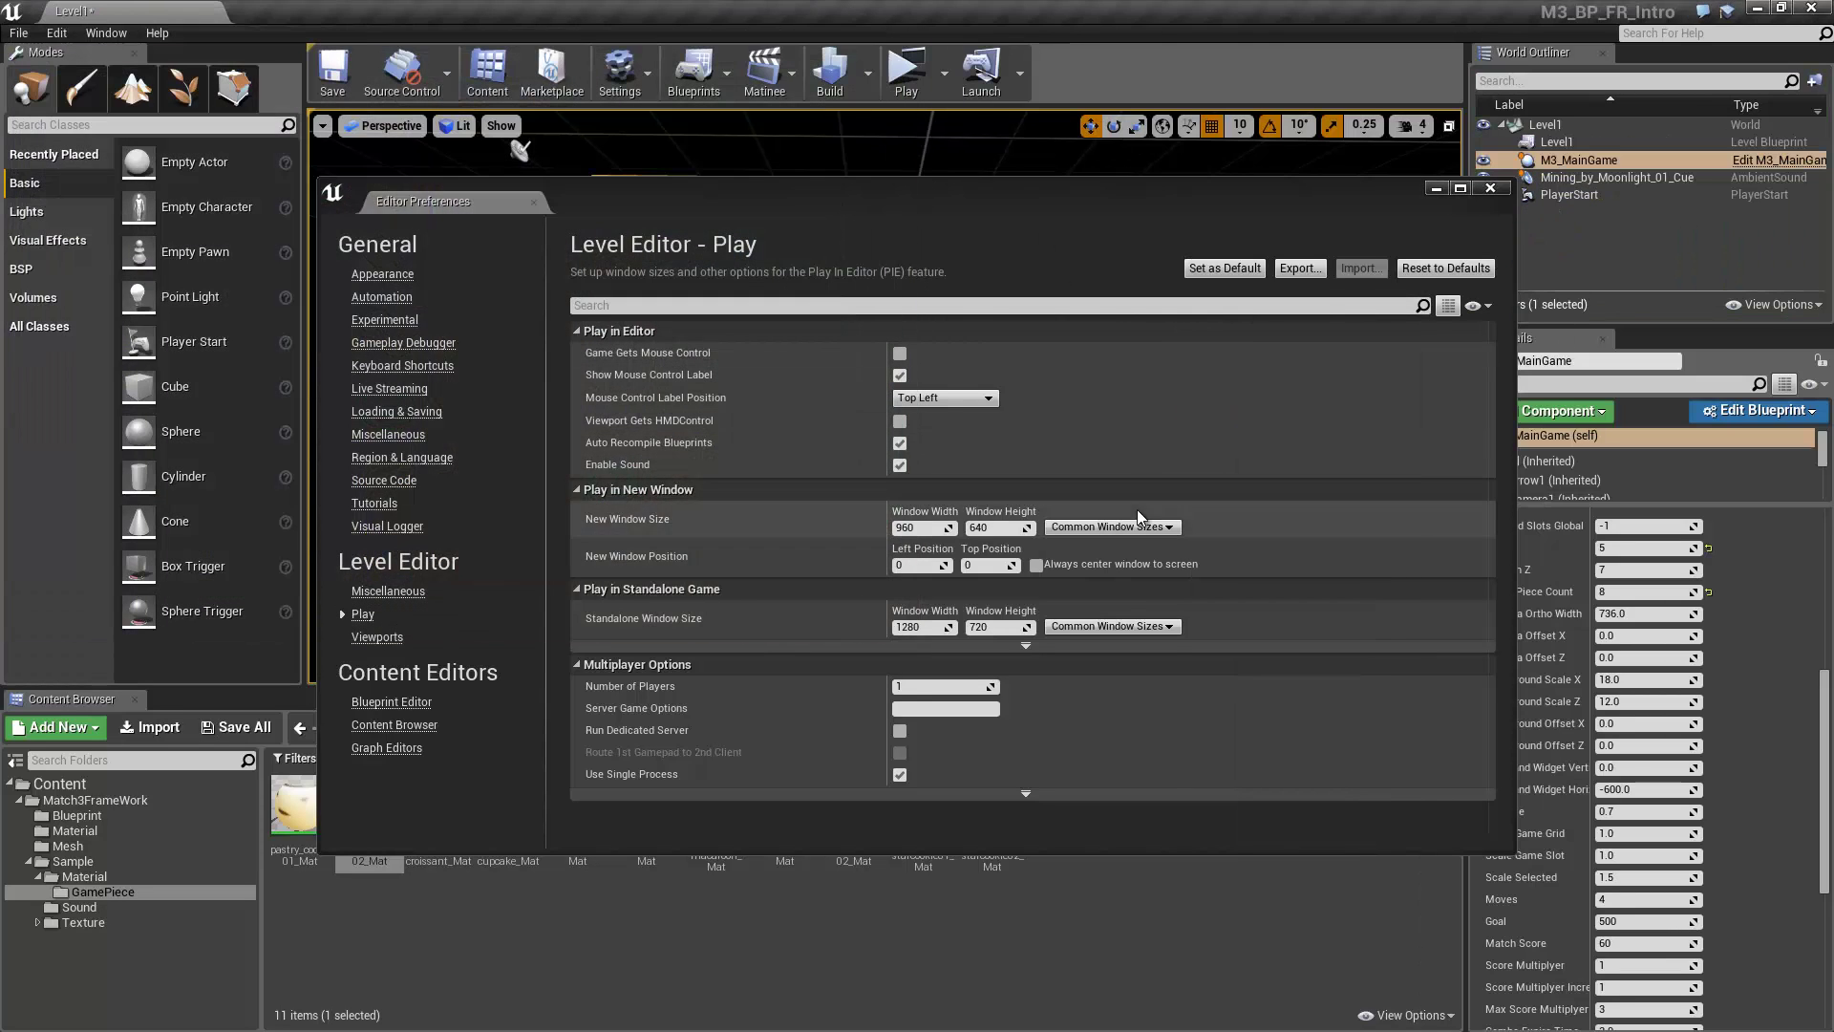
Playtest at Microsoft Surface RT (Landscape), leaving the new-window size at 1366x768
click(1112, 527)
click(1225, 577)
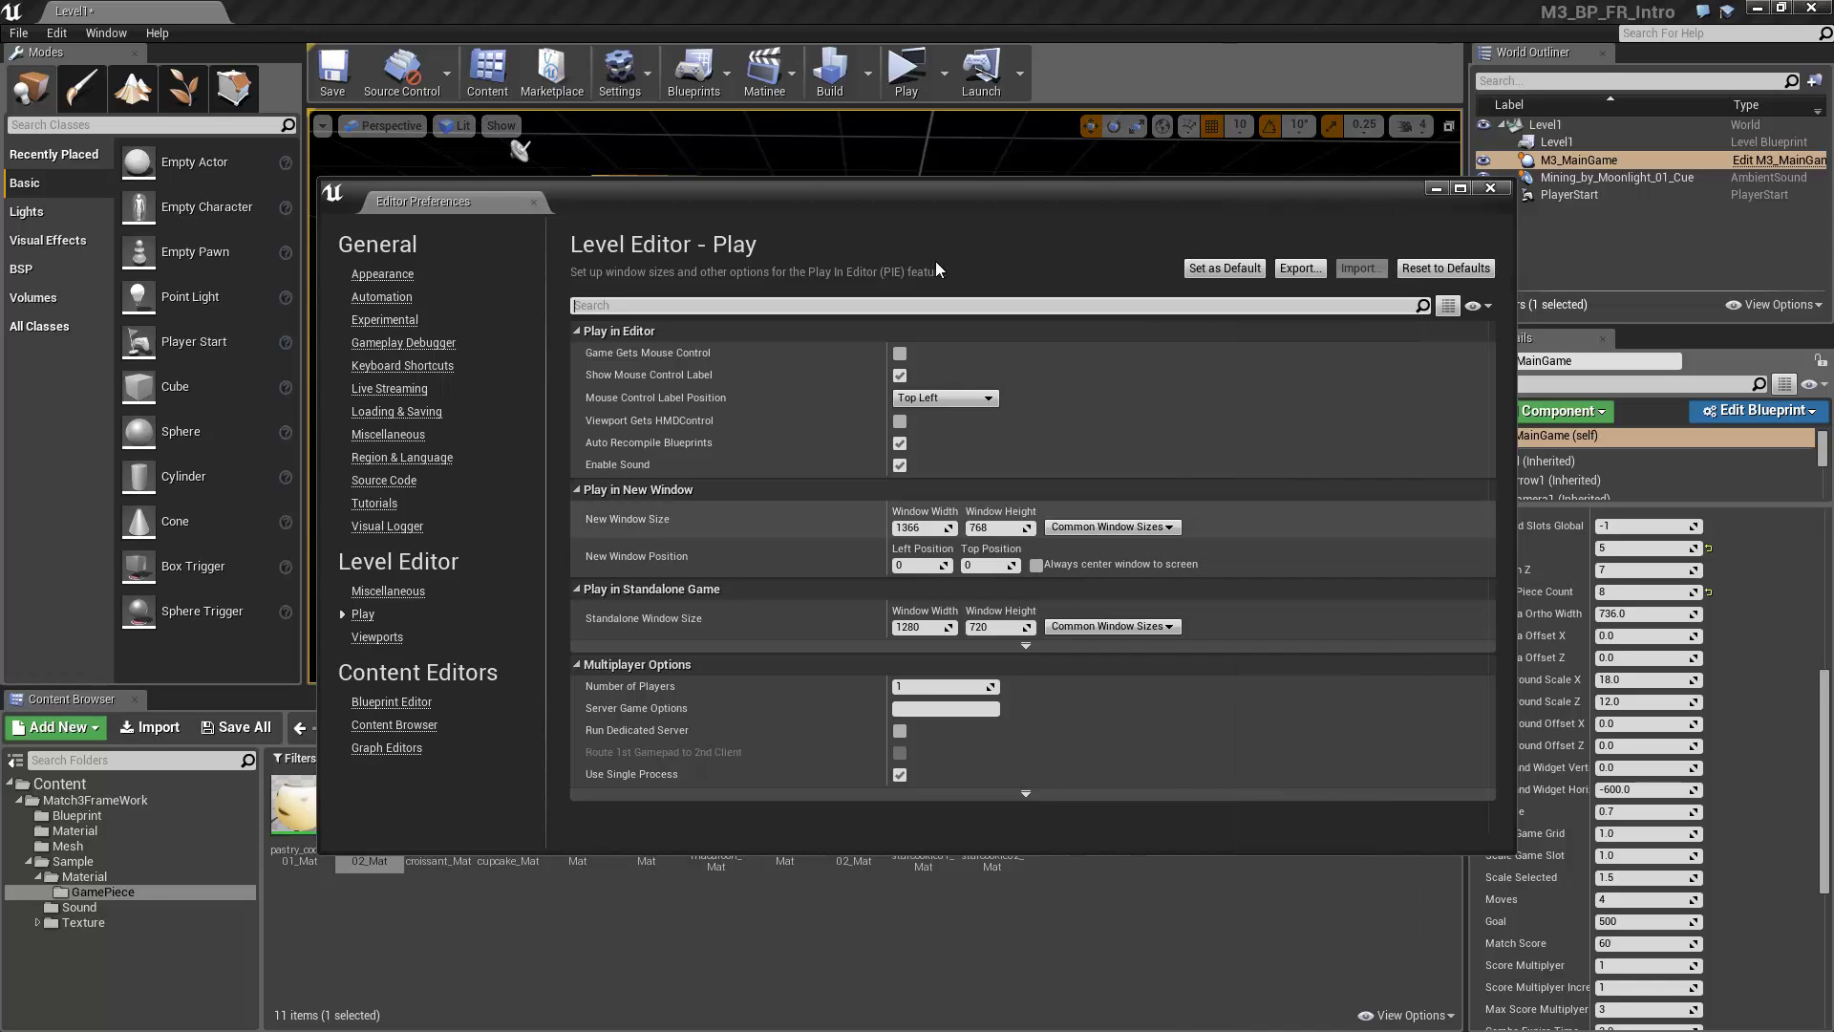
click(904, 70)
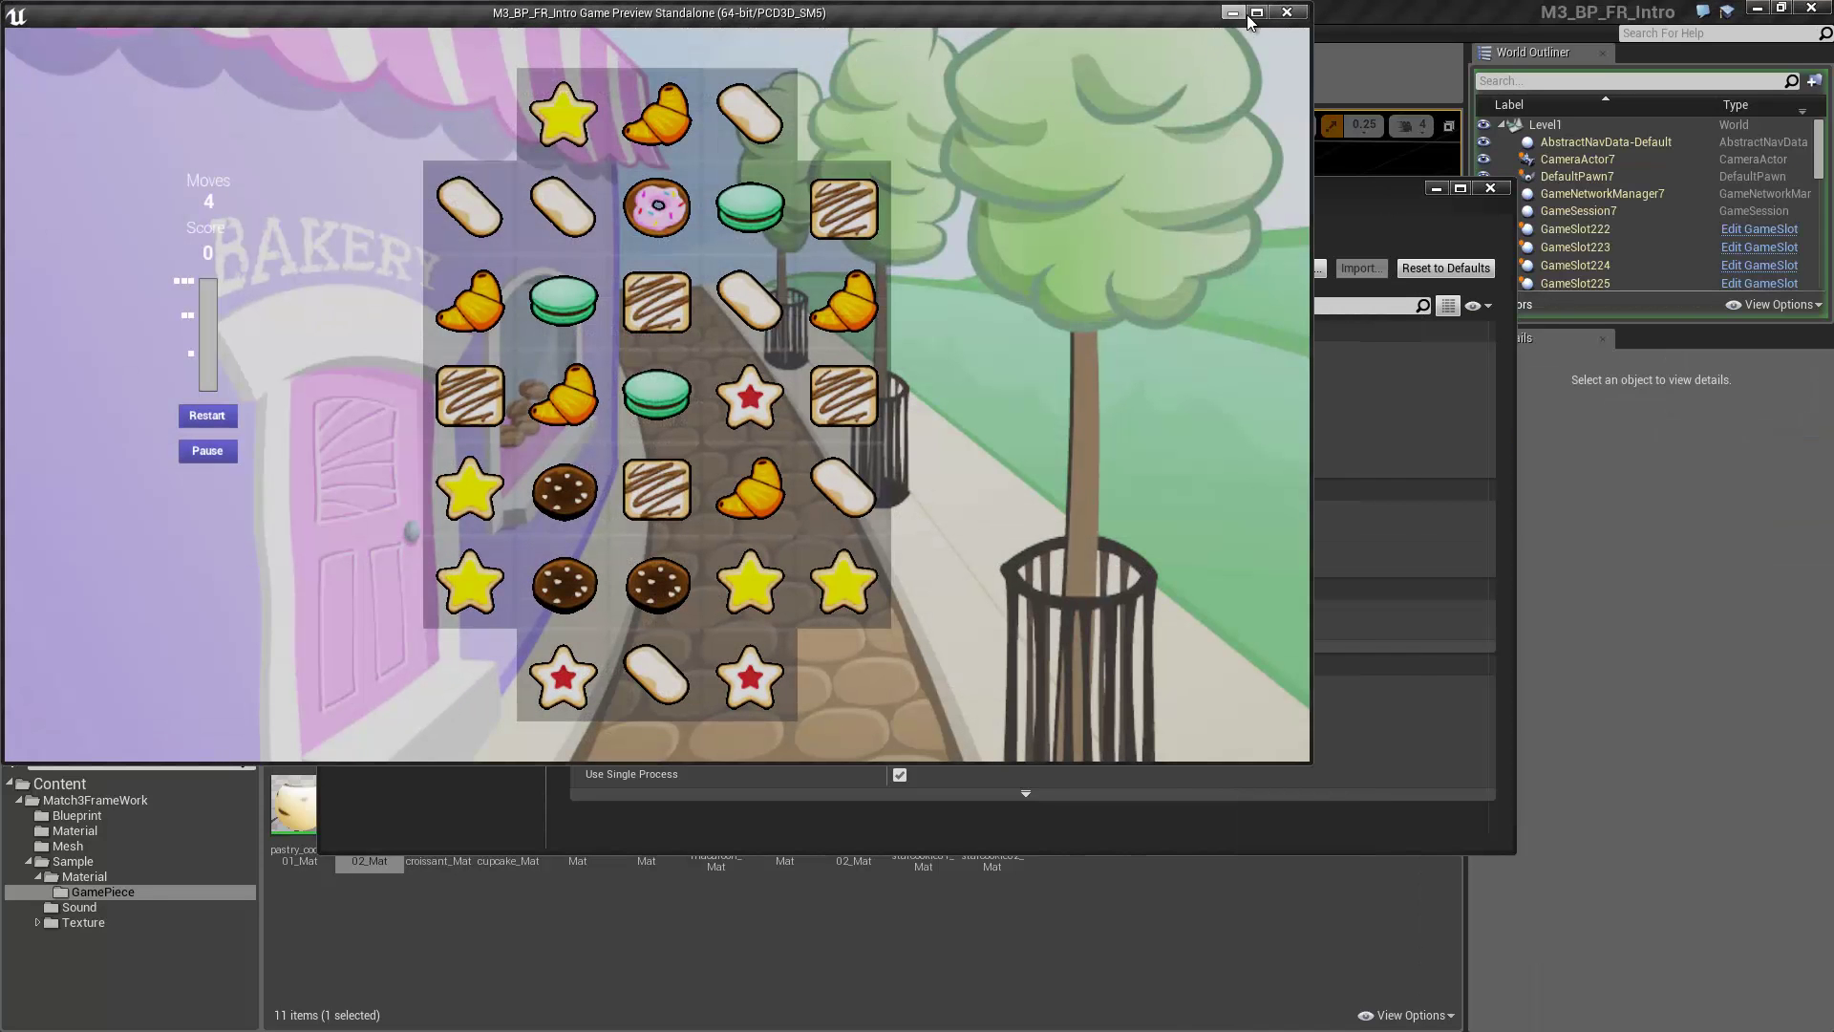
click(1288, 14)
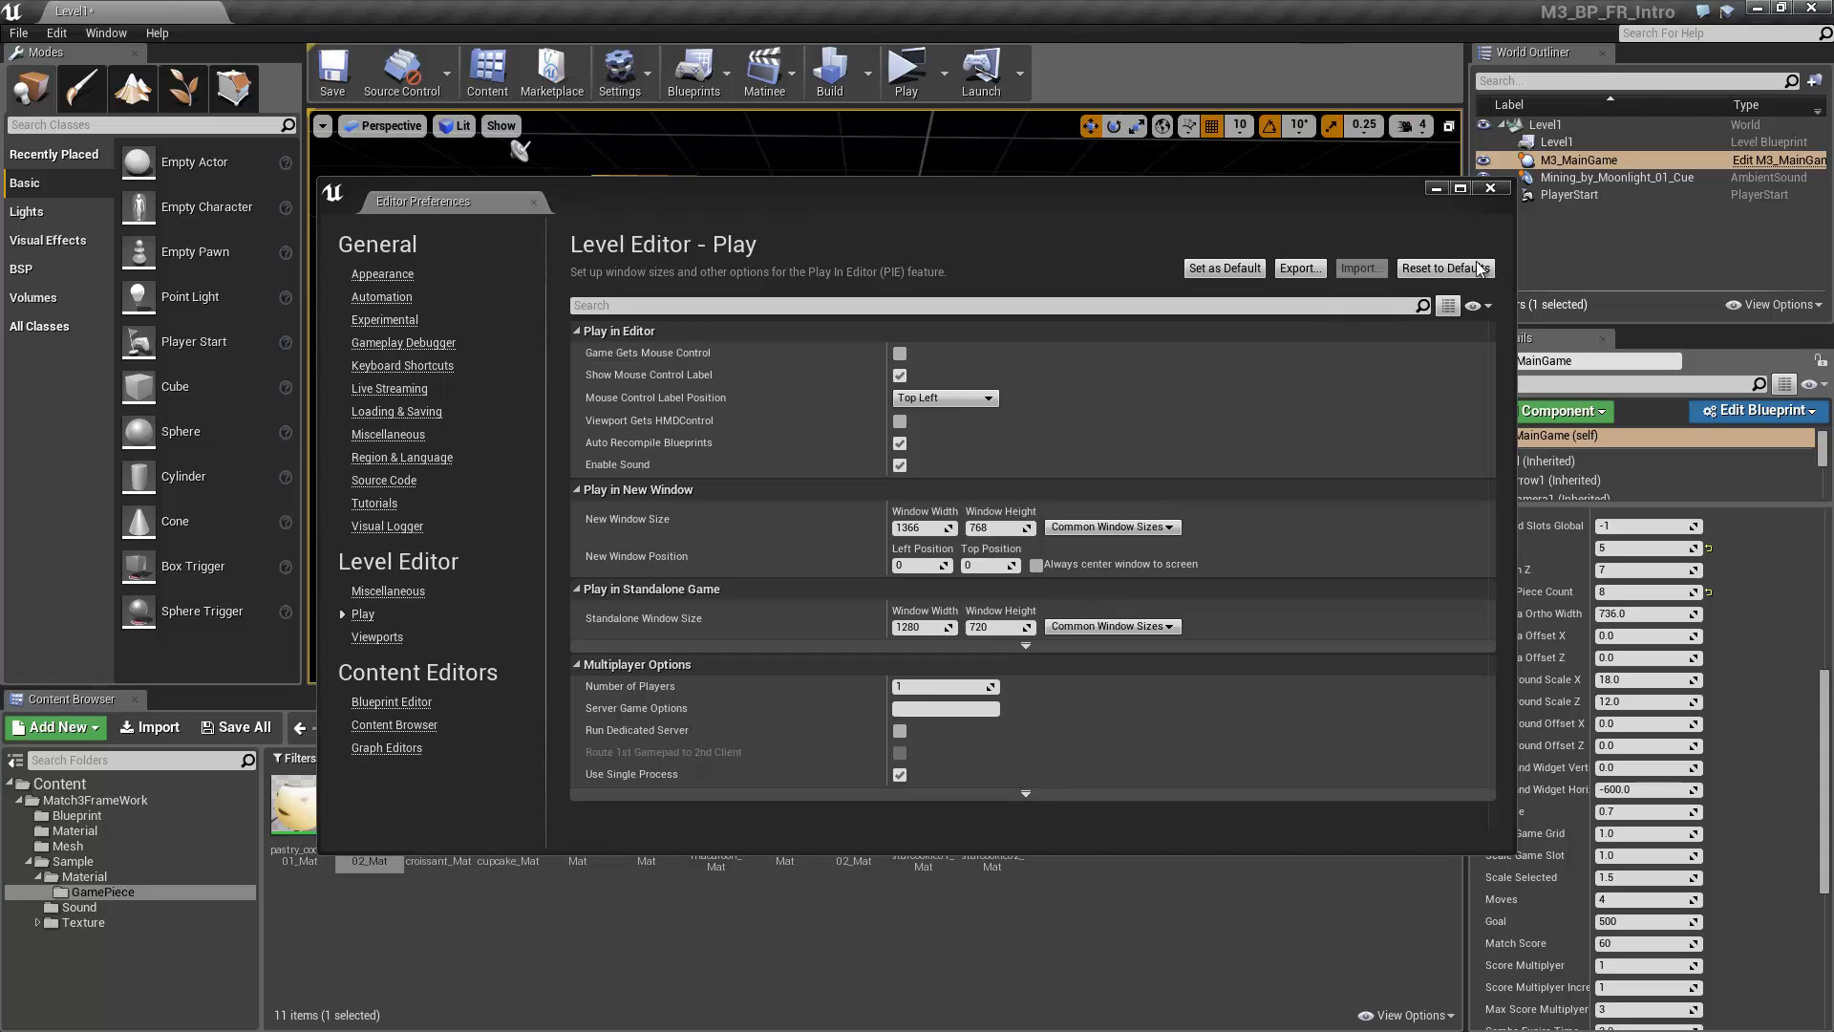
click(1112, 527)
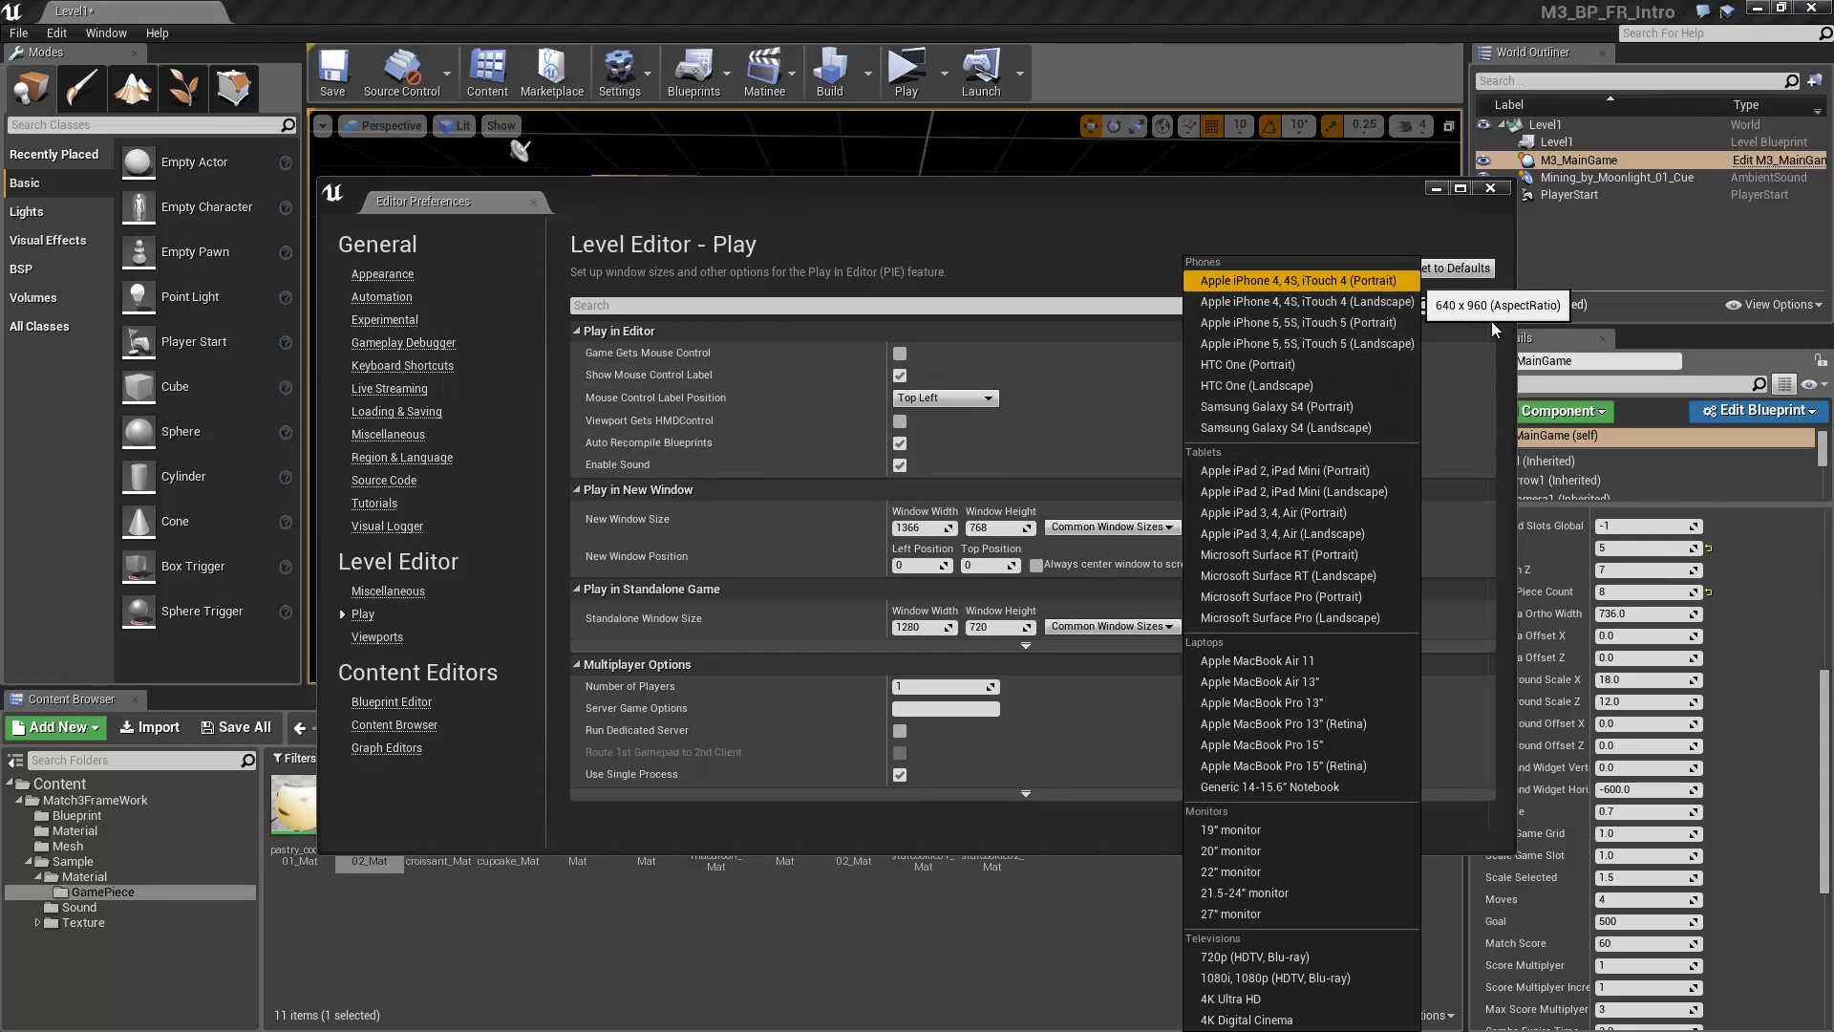
click(1633, 614)
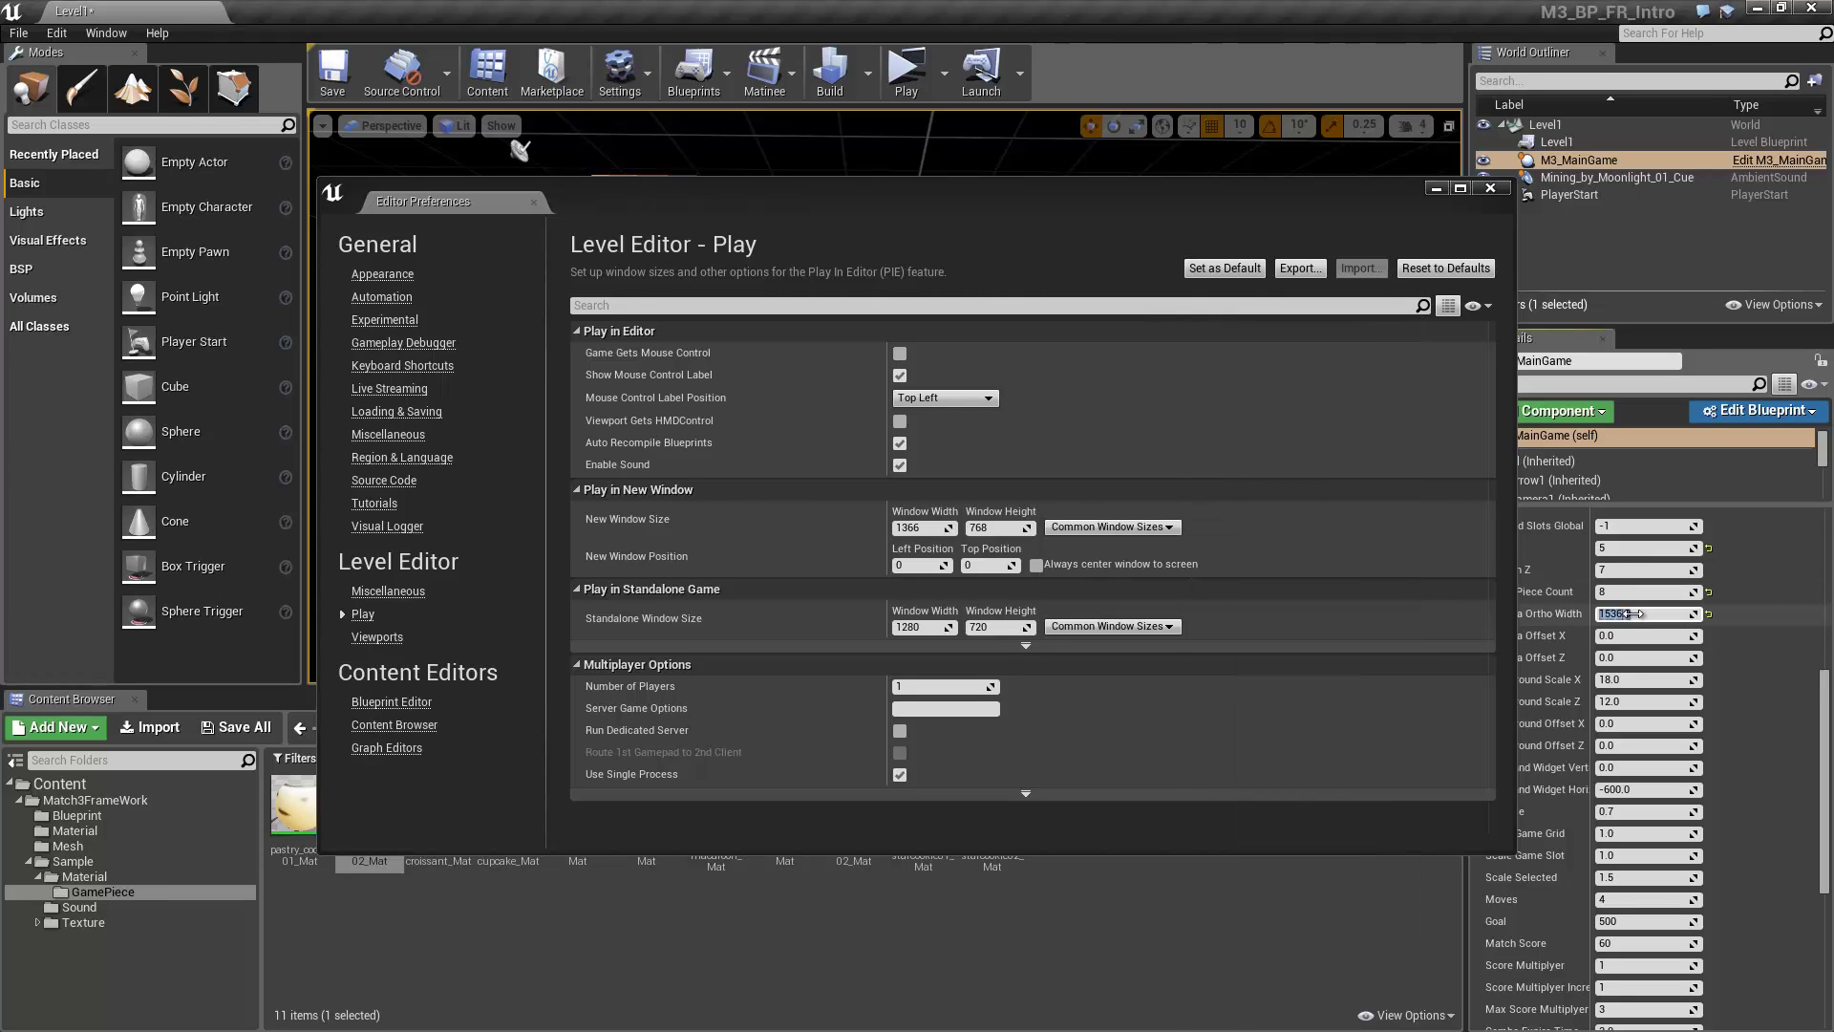
Playtest the board at iPhone 4 portrait size, 640x960
click(1086, 529)
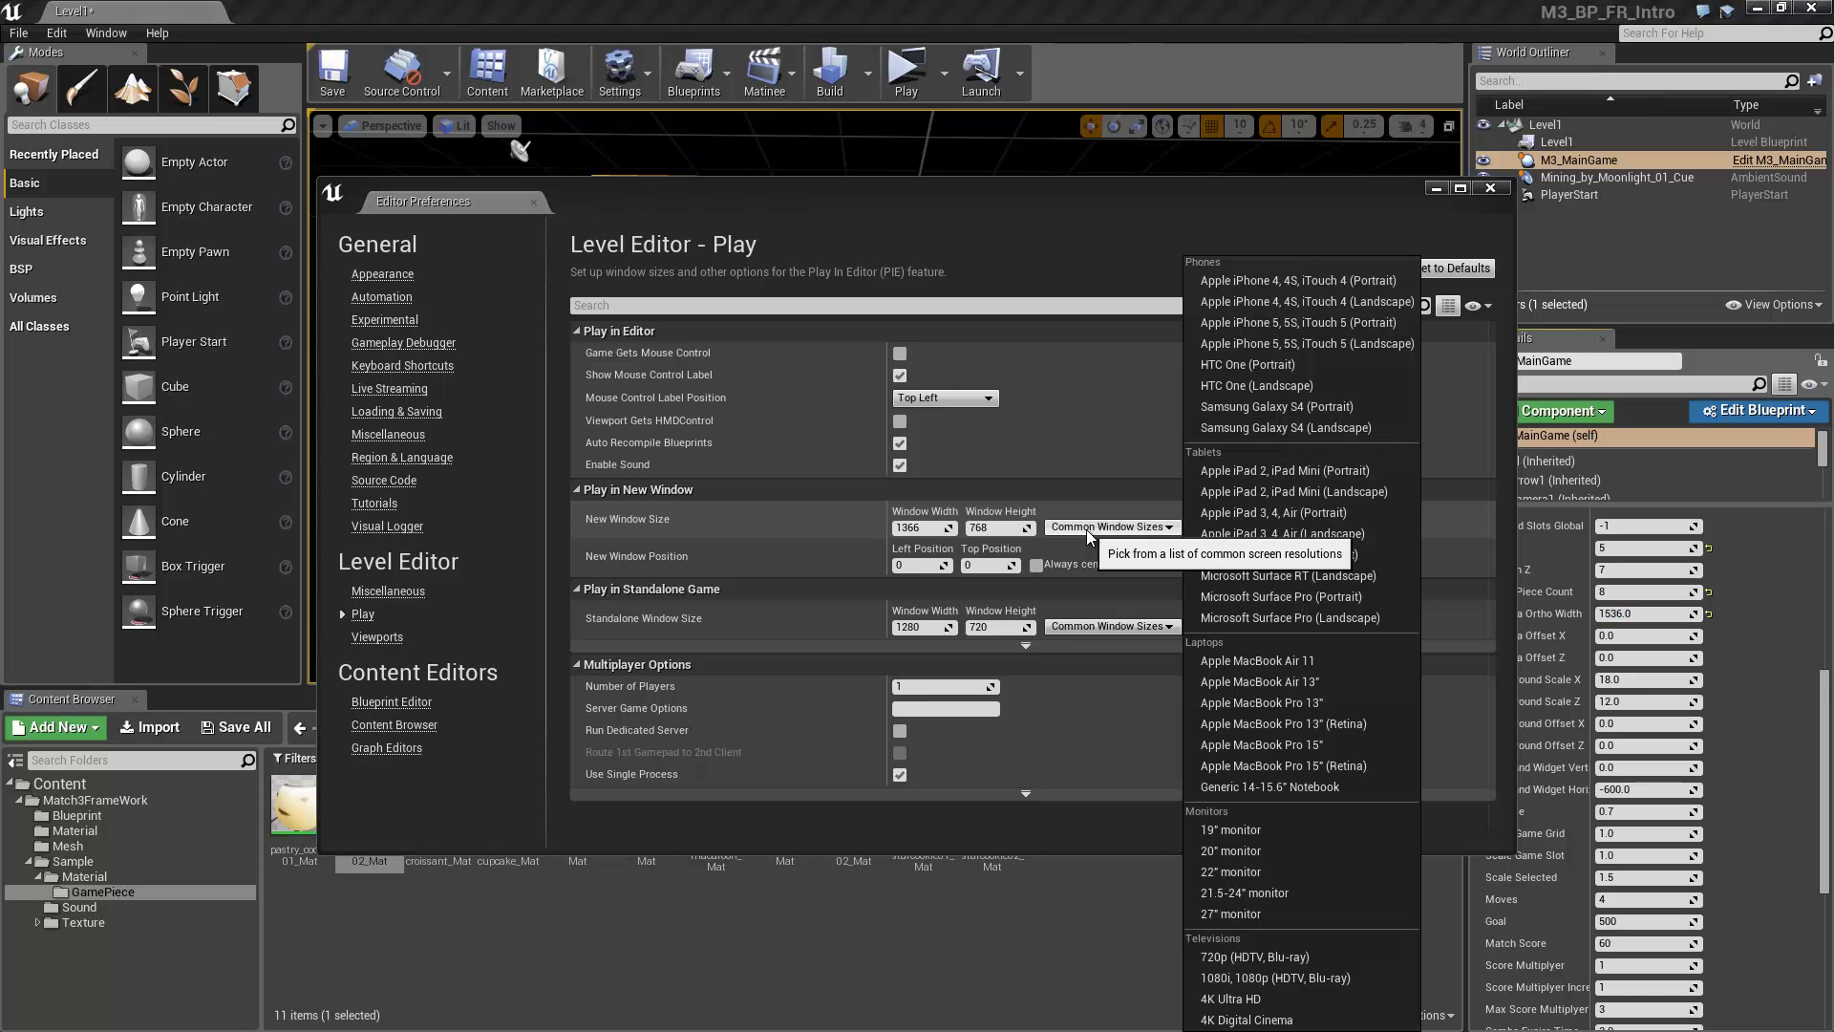
click(1297, 280)
click(907, 71)
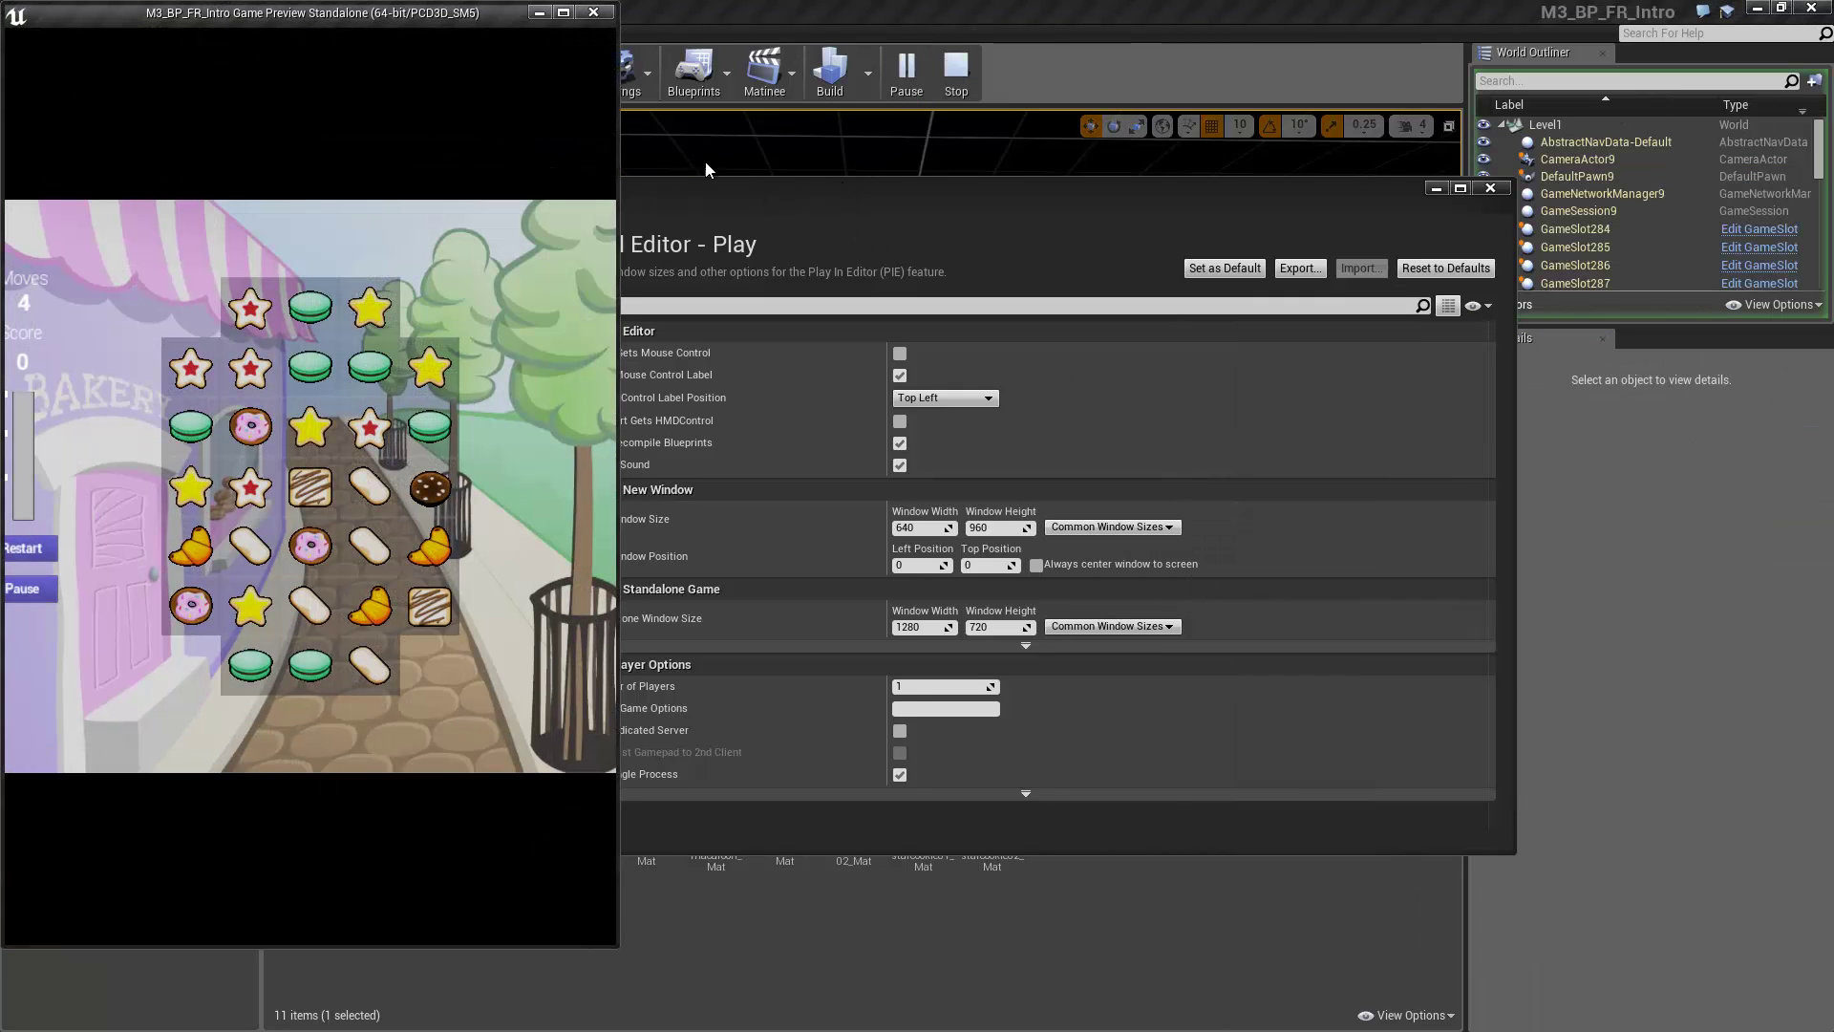
click(956, 69)
Playtest the board at a Surface screen size
click(1143, 528)
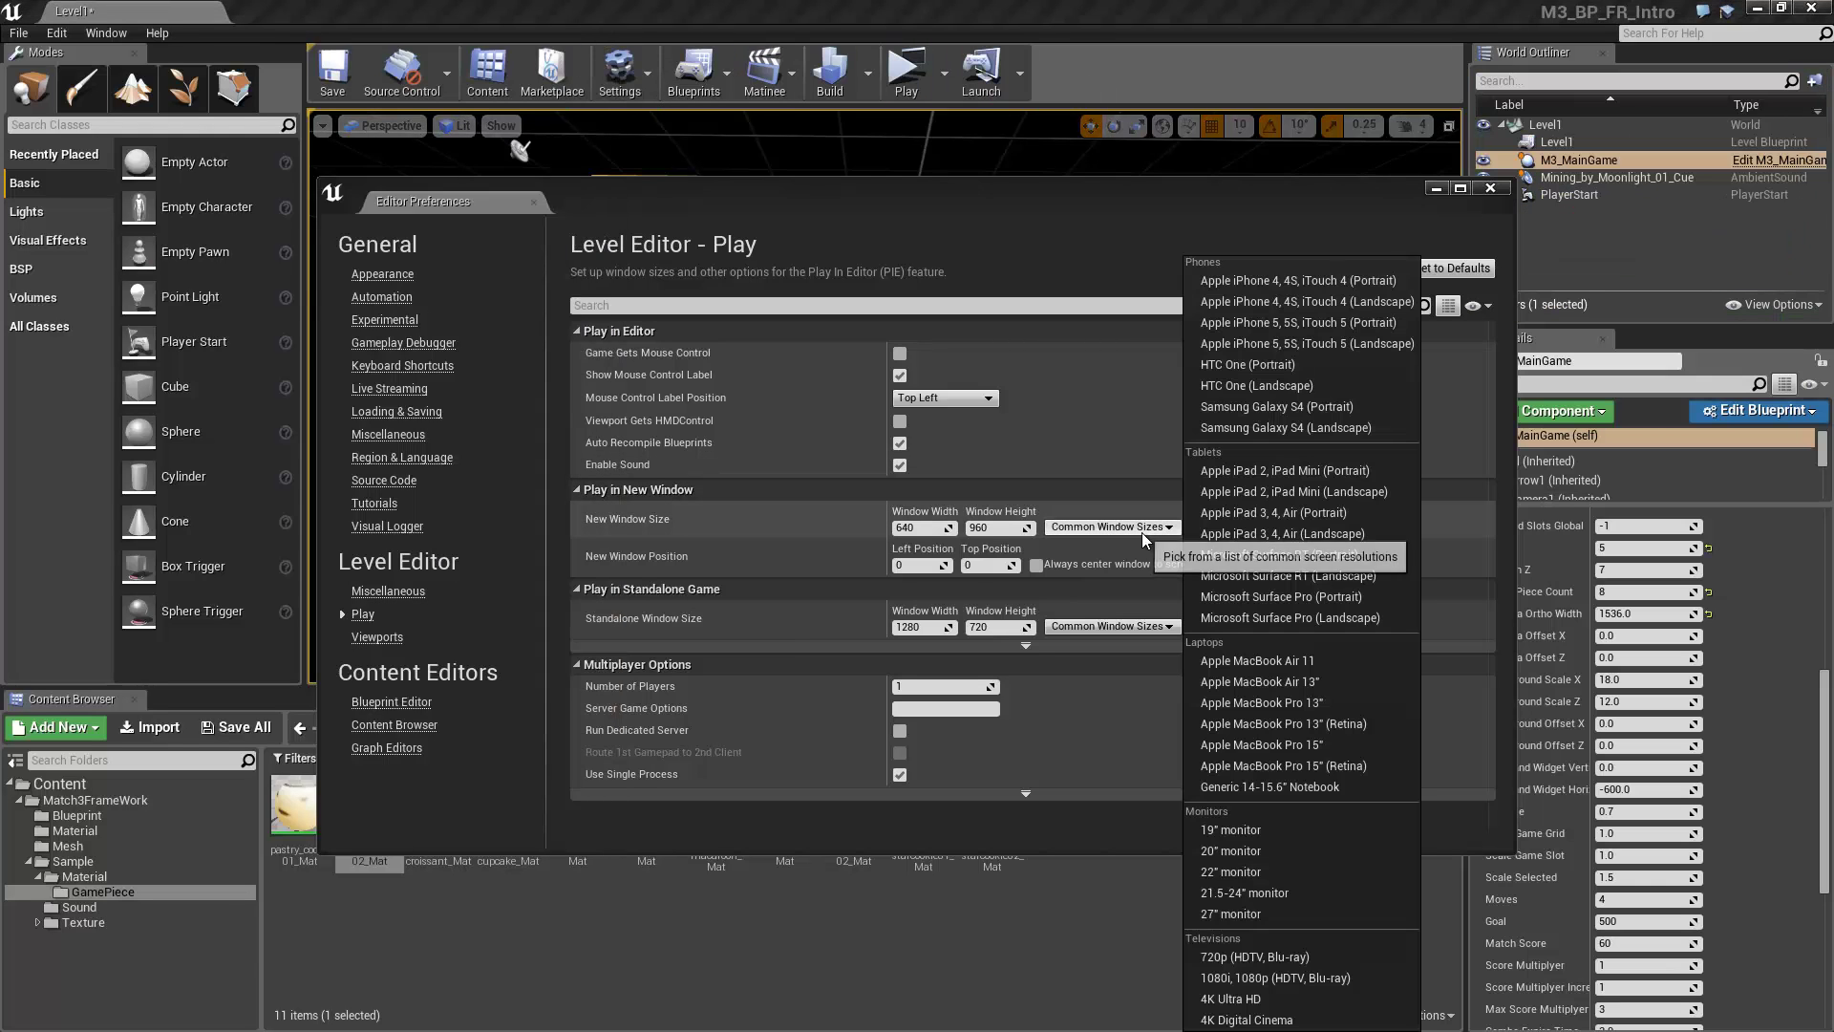
click(1344, 583)
click(912, 71)
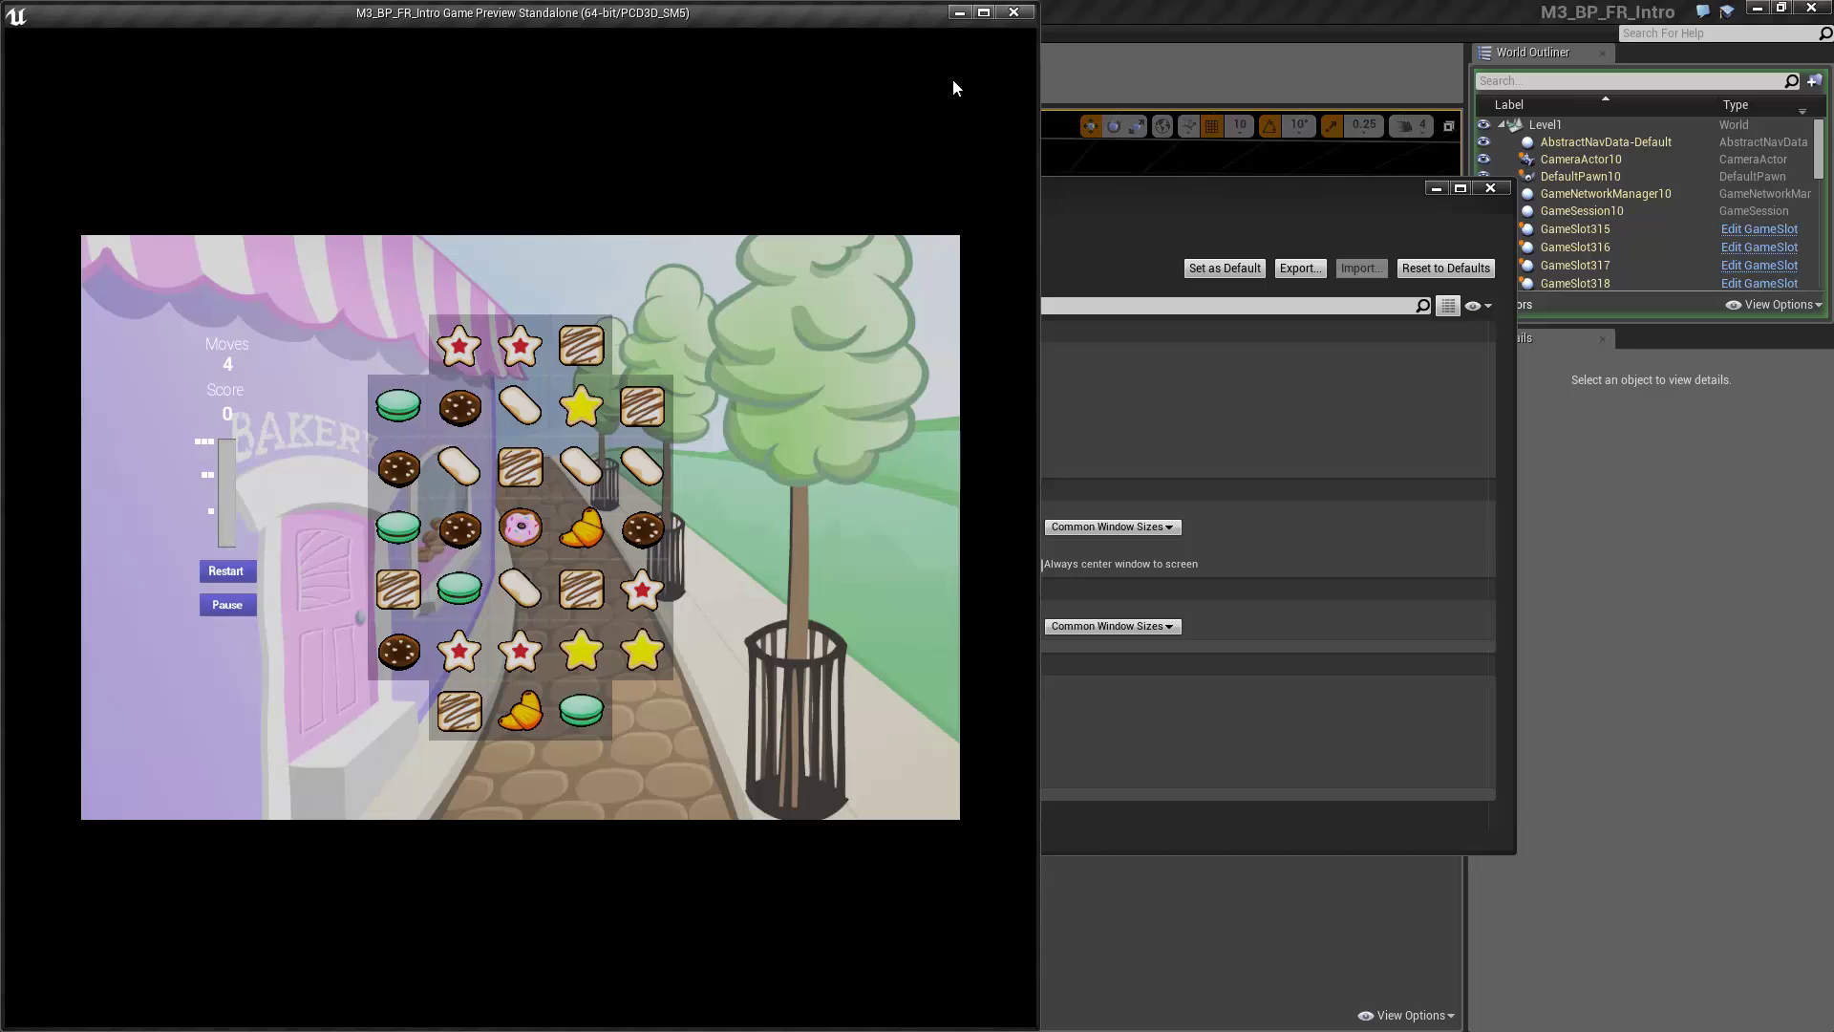
click(1021, 14)
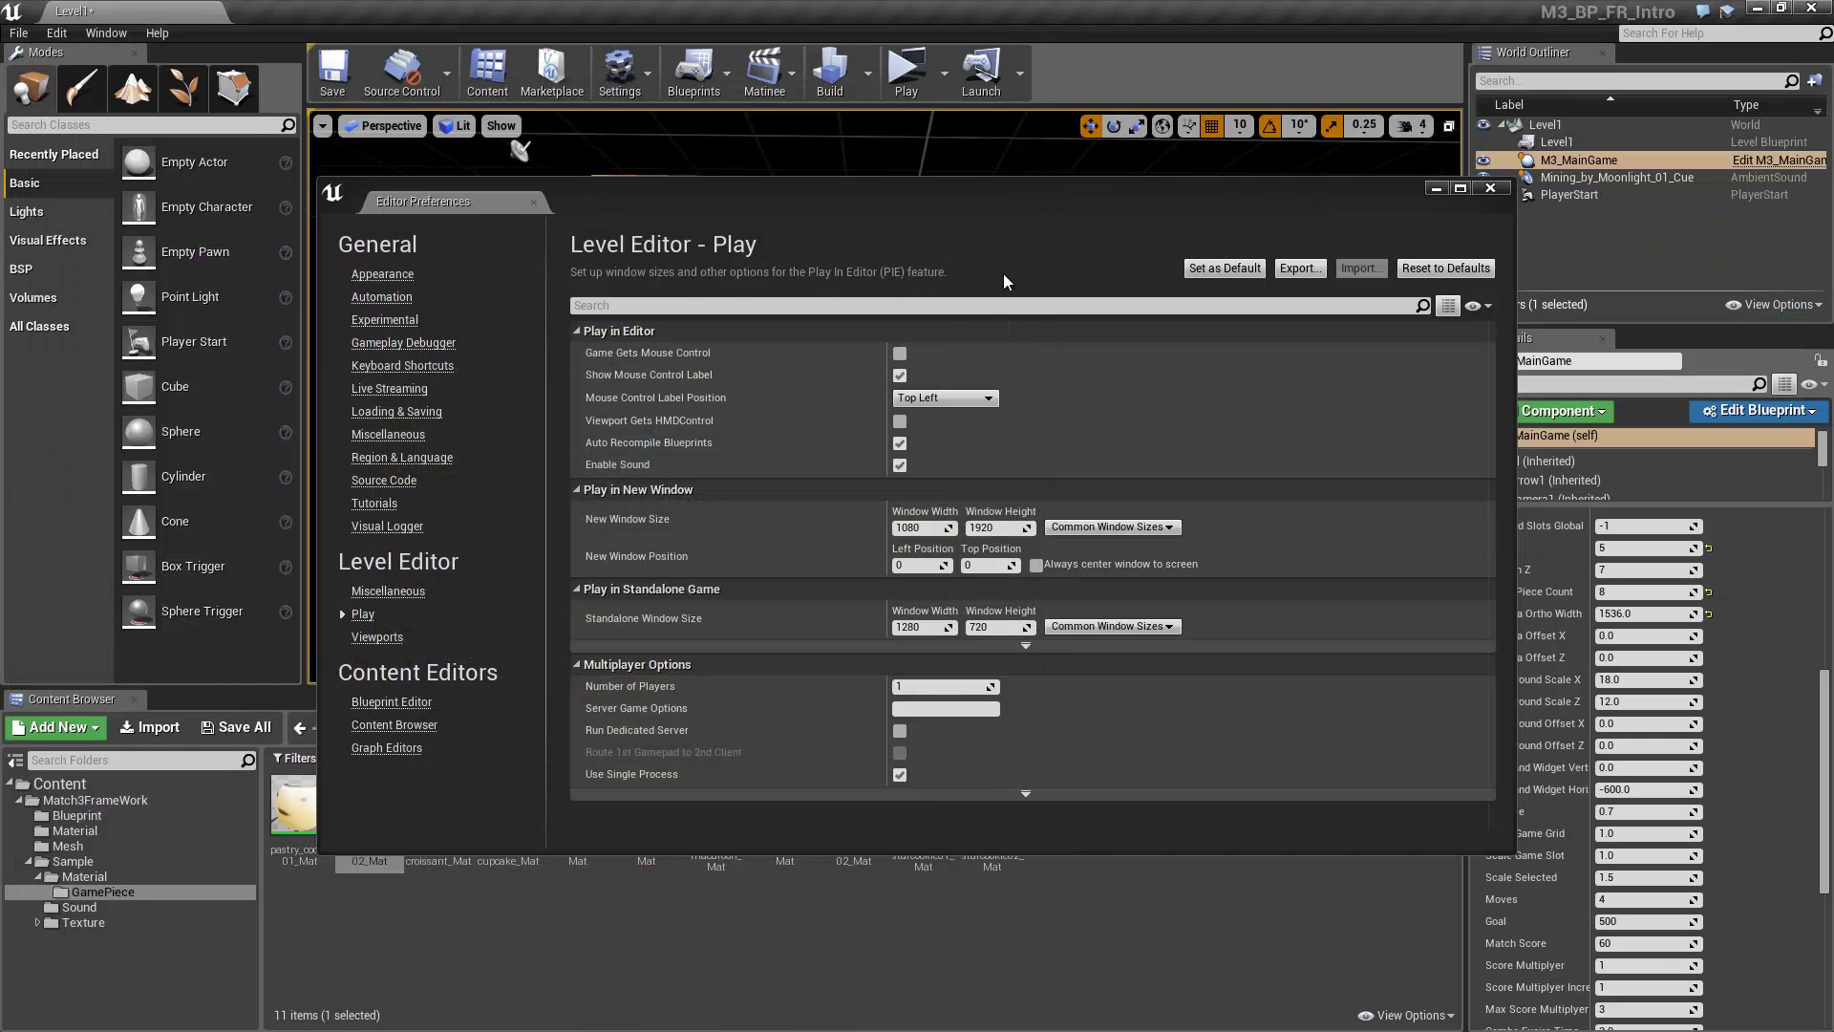
Playtest the board at the iPad 2/Mini portrait size, 768x1024
click(1102, 528)
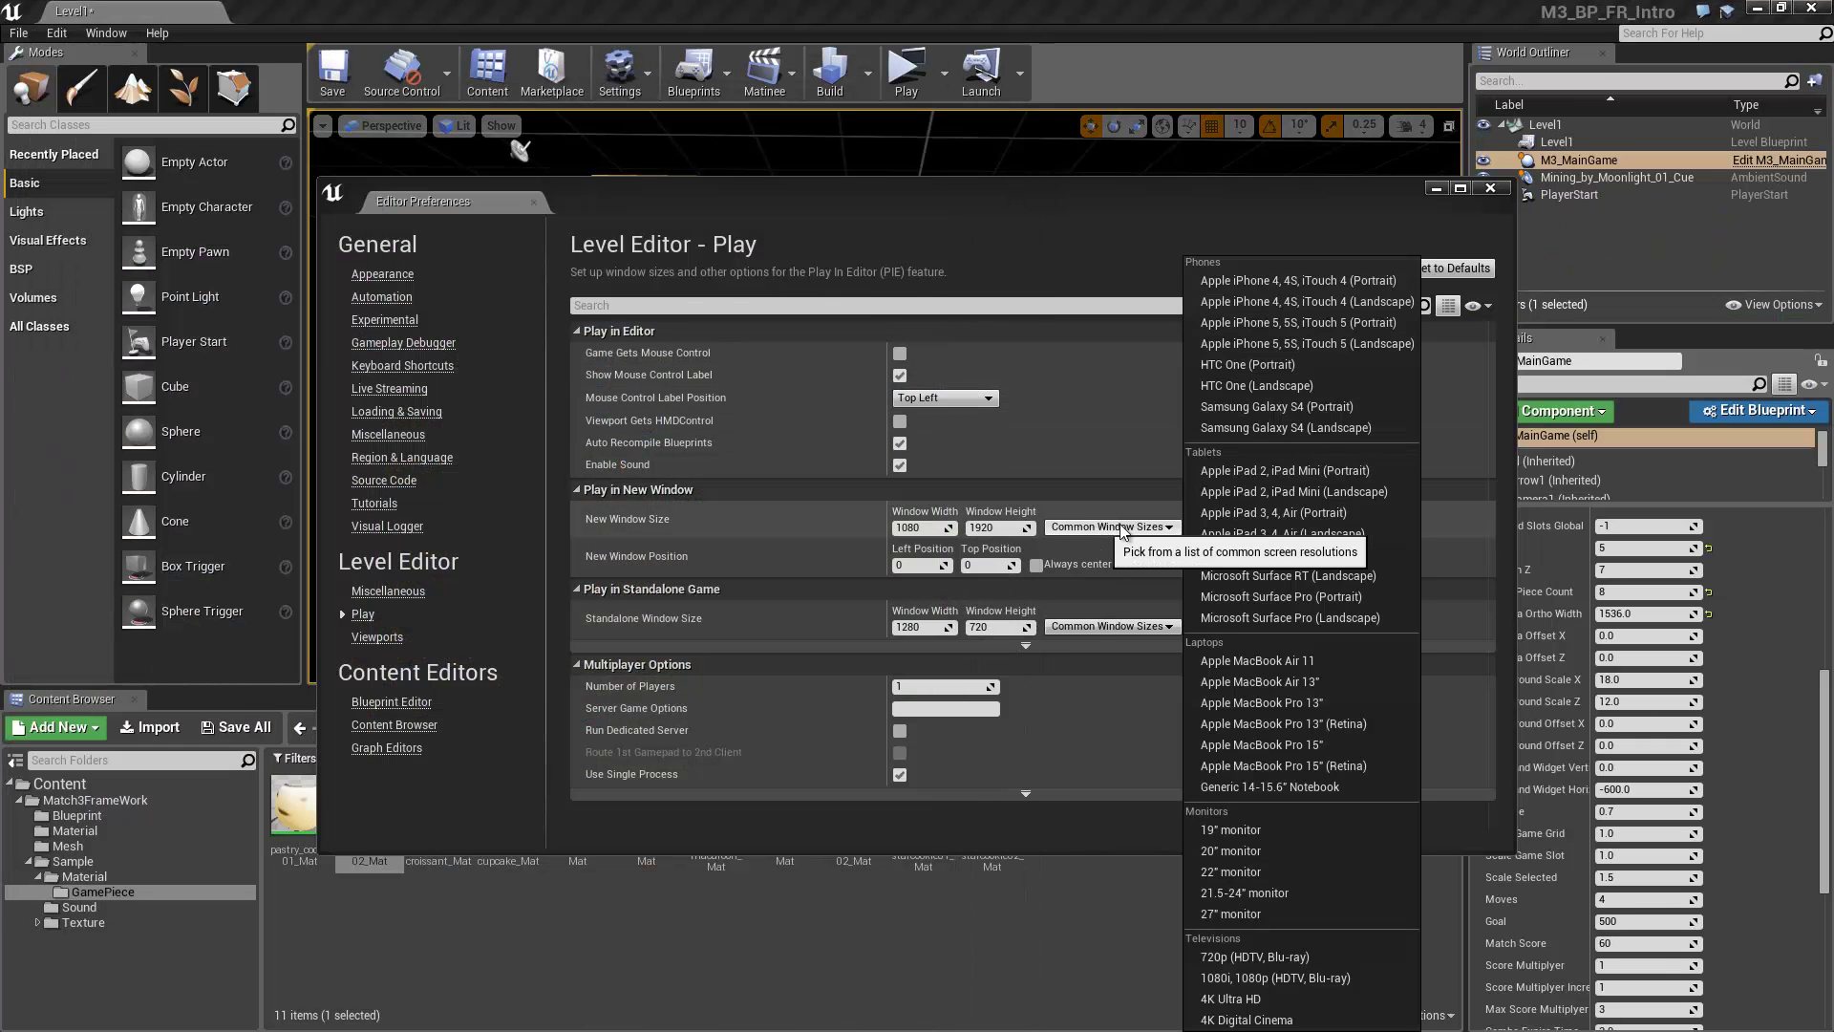
click(1301, 470)
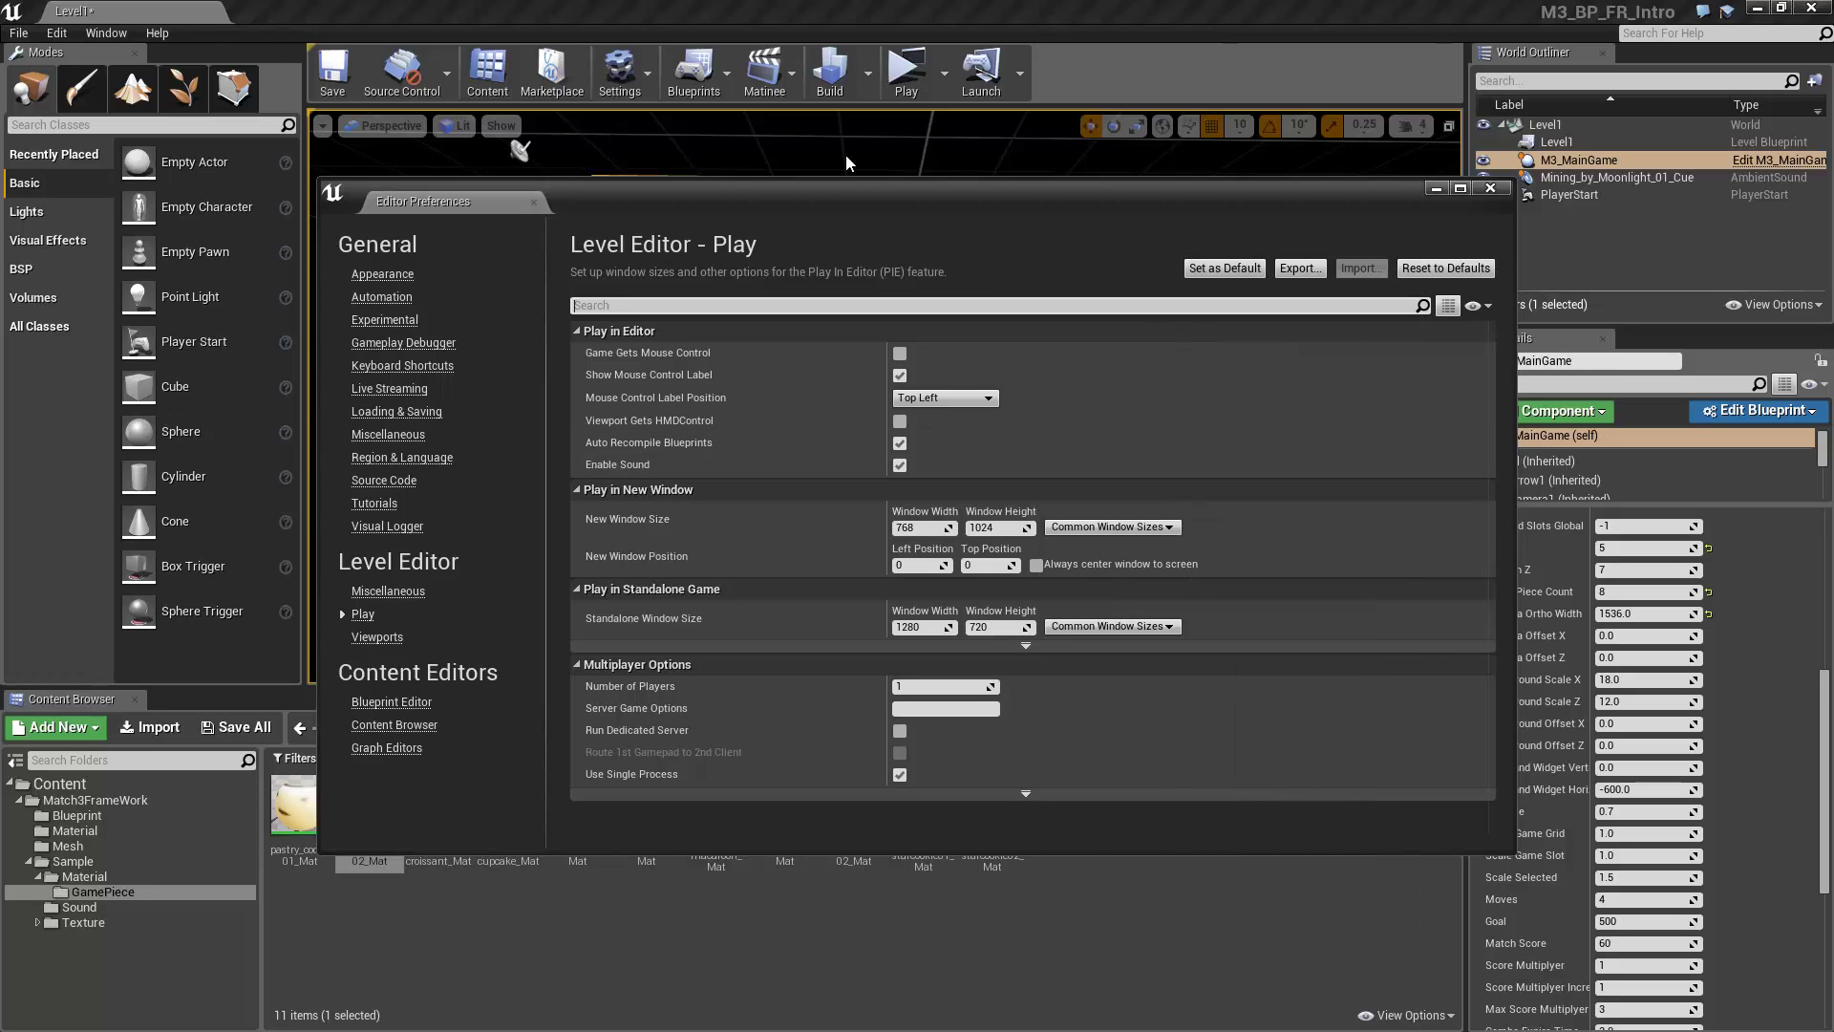
click(906, 69)
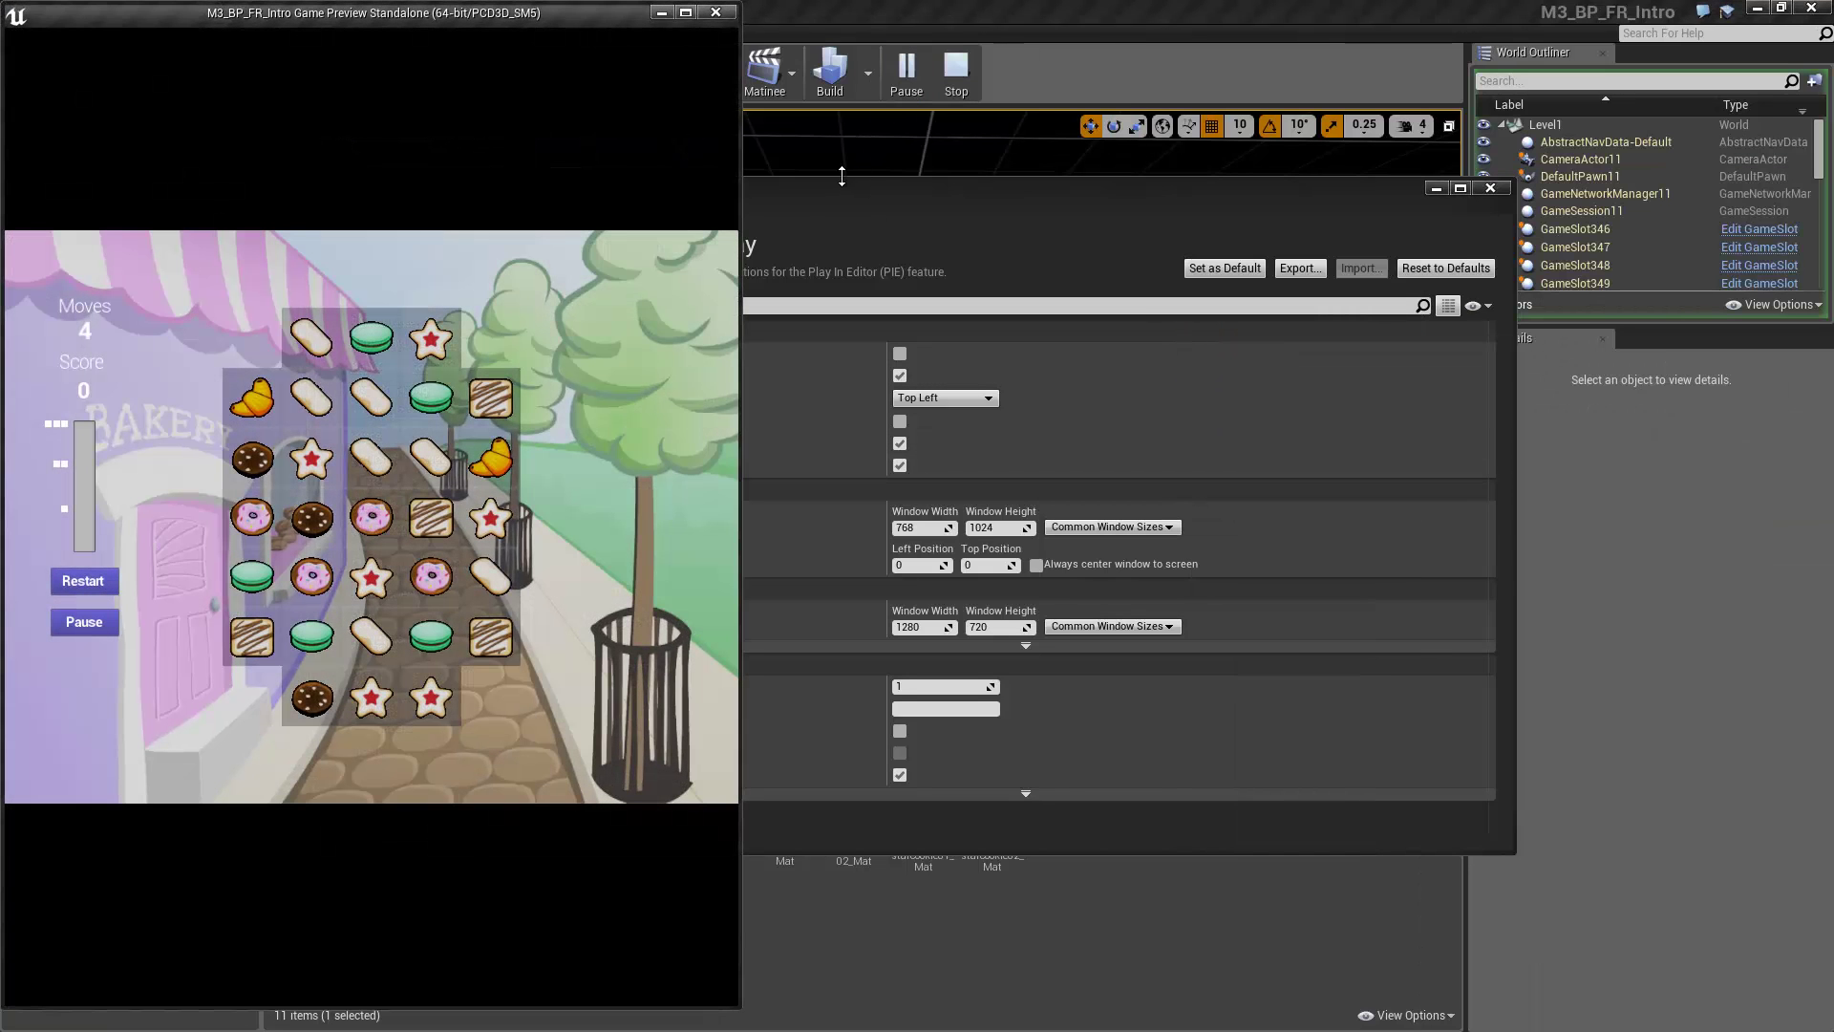
click(716, 13)
Close Preferences, set Camera Ortho Width 736 and Camera Offset X -250, then playtest
click(1490, 189)
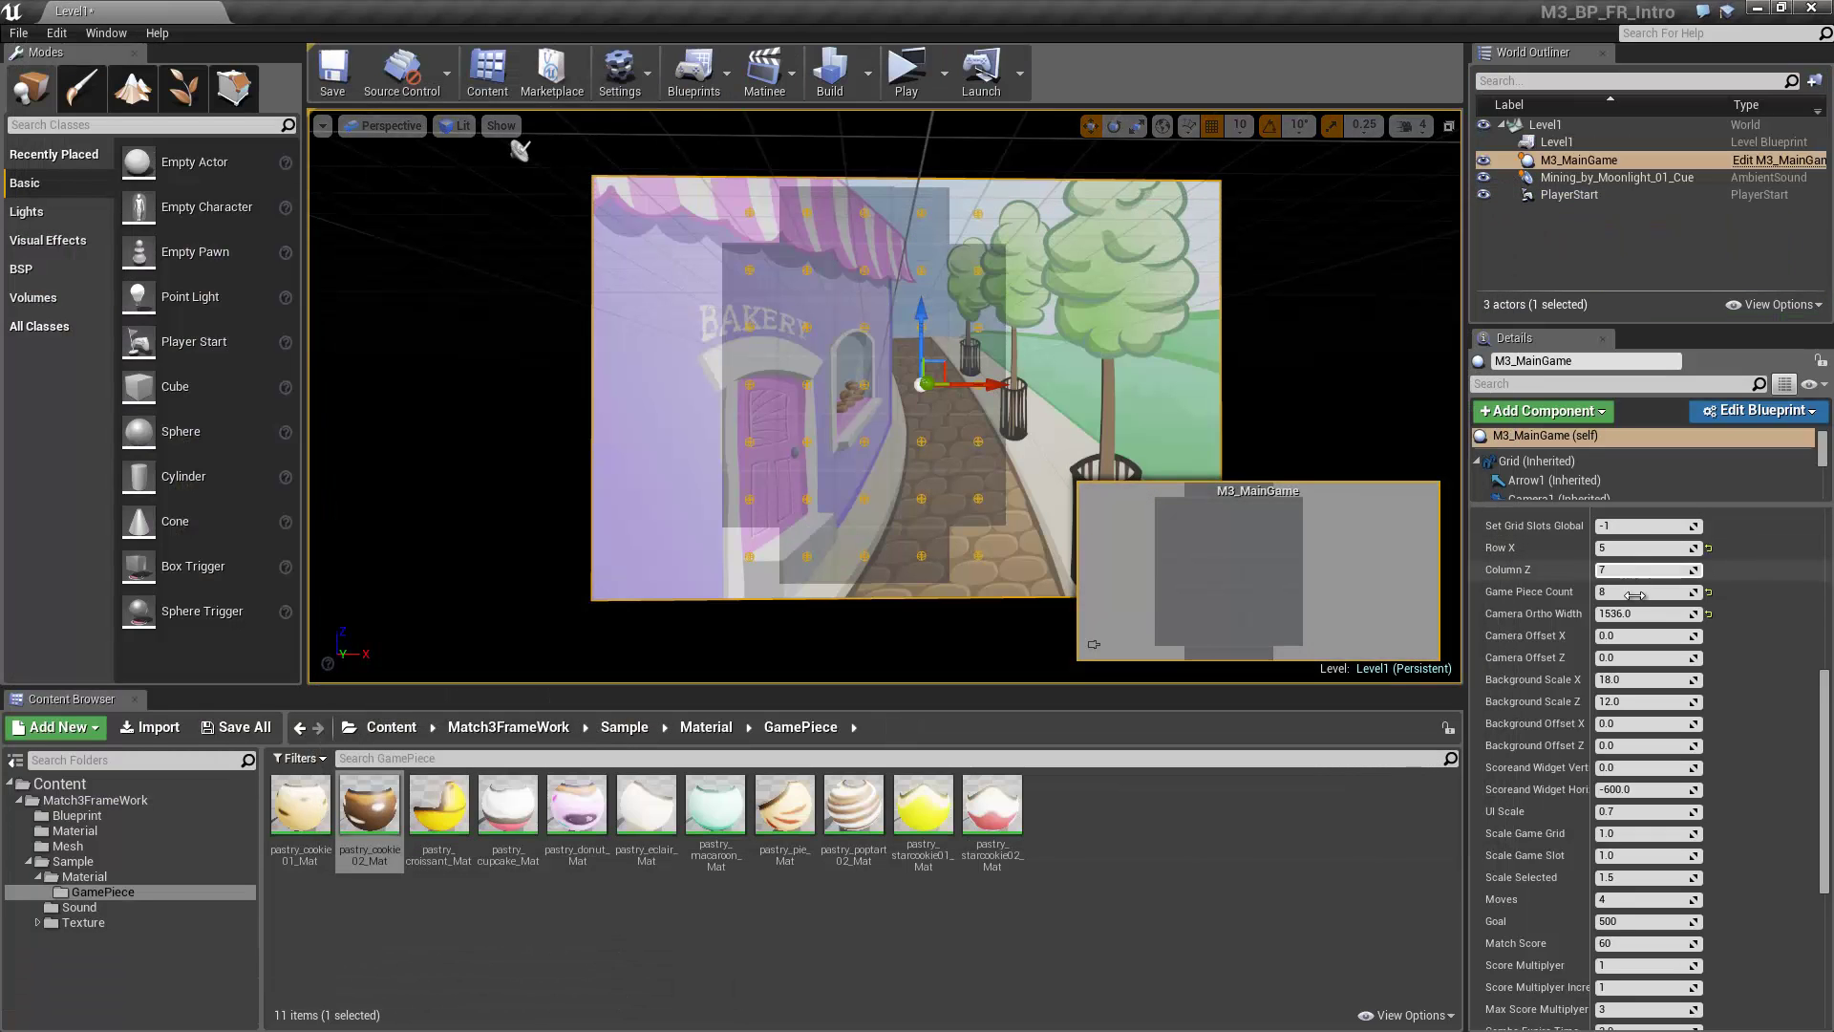
click(1636, 614)
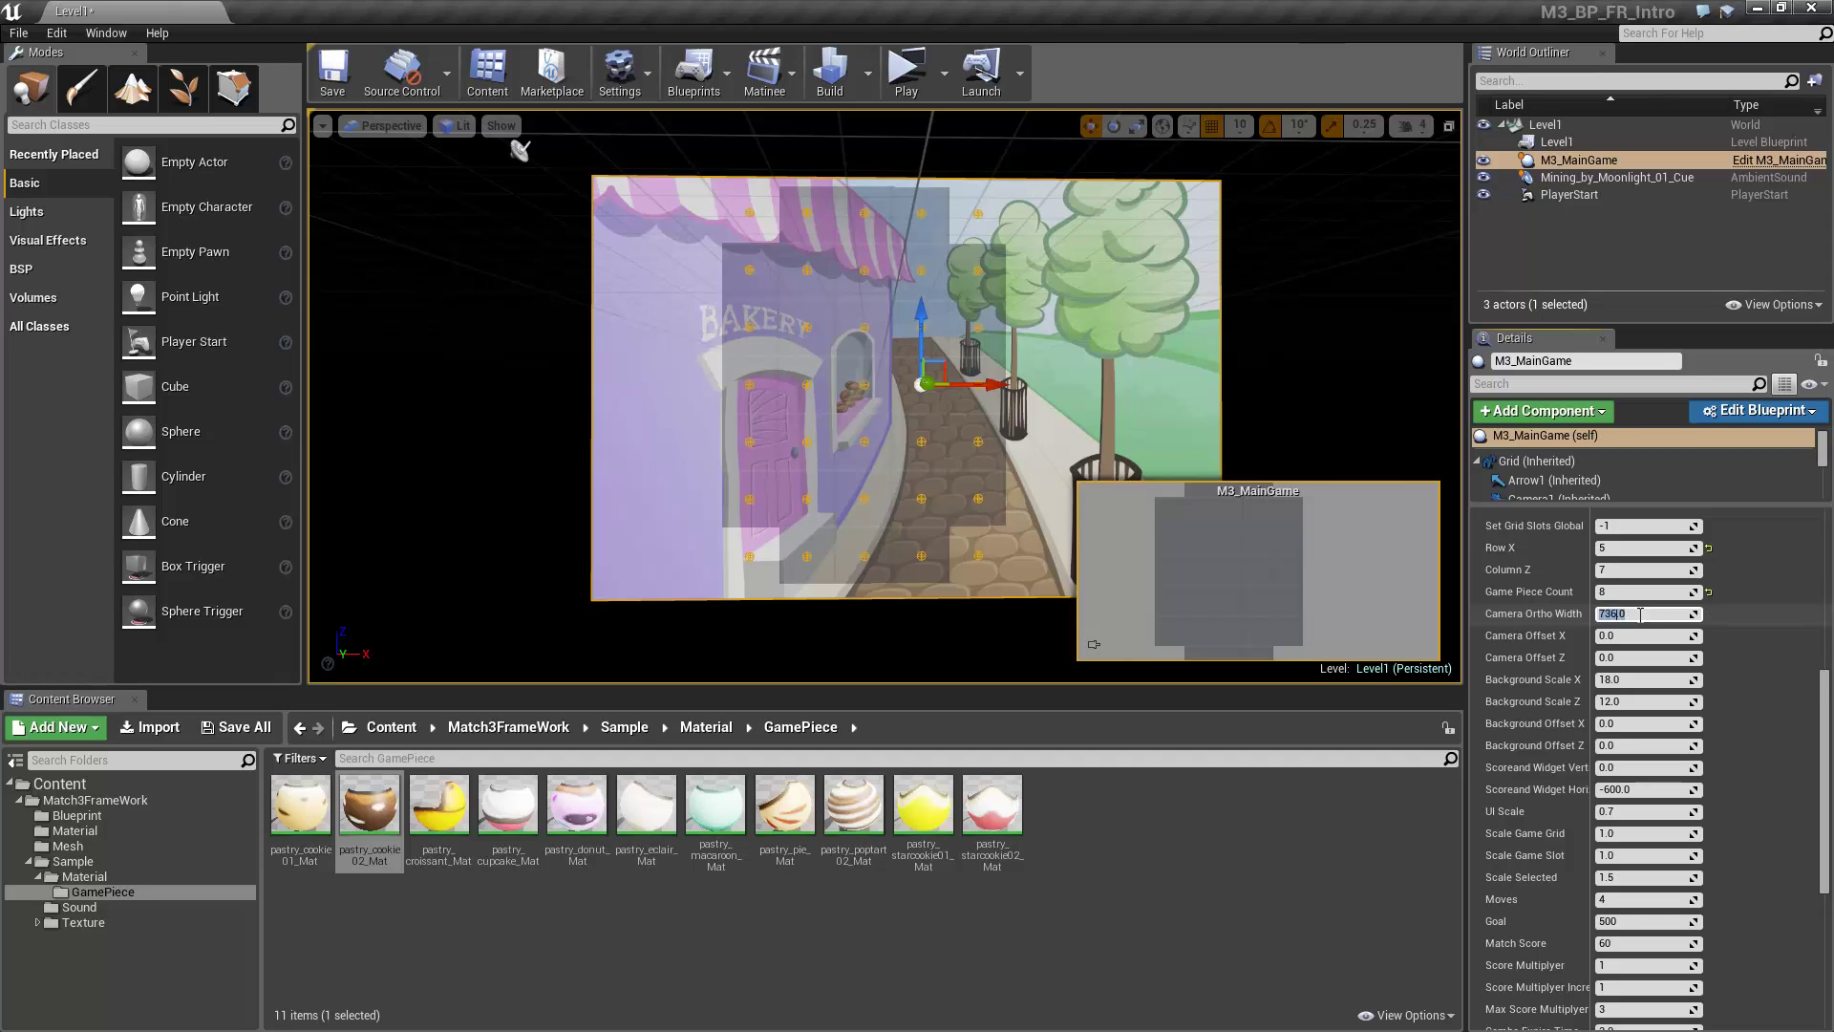
click(1629, 637)
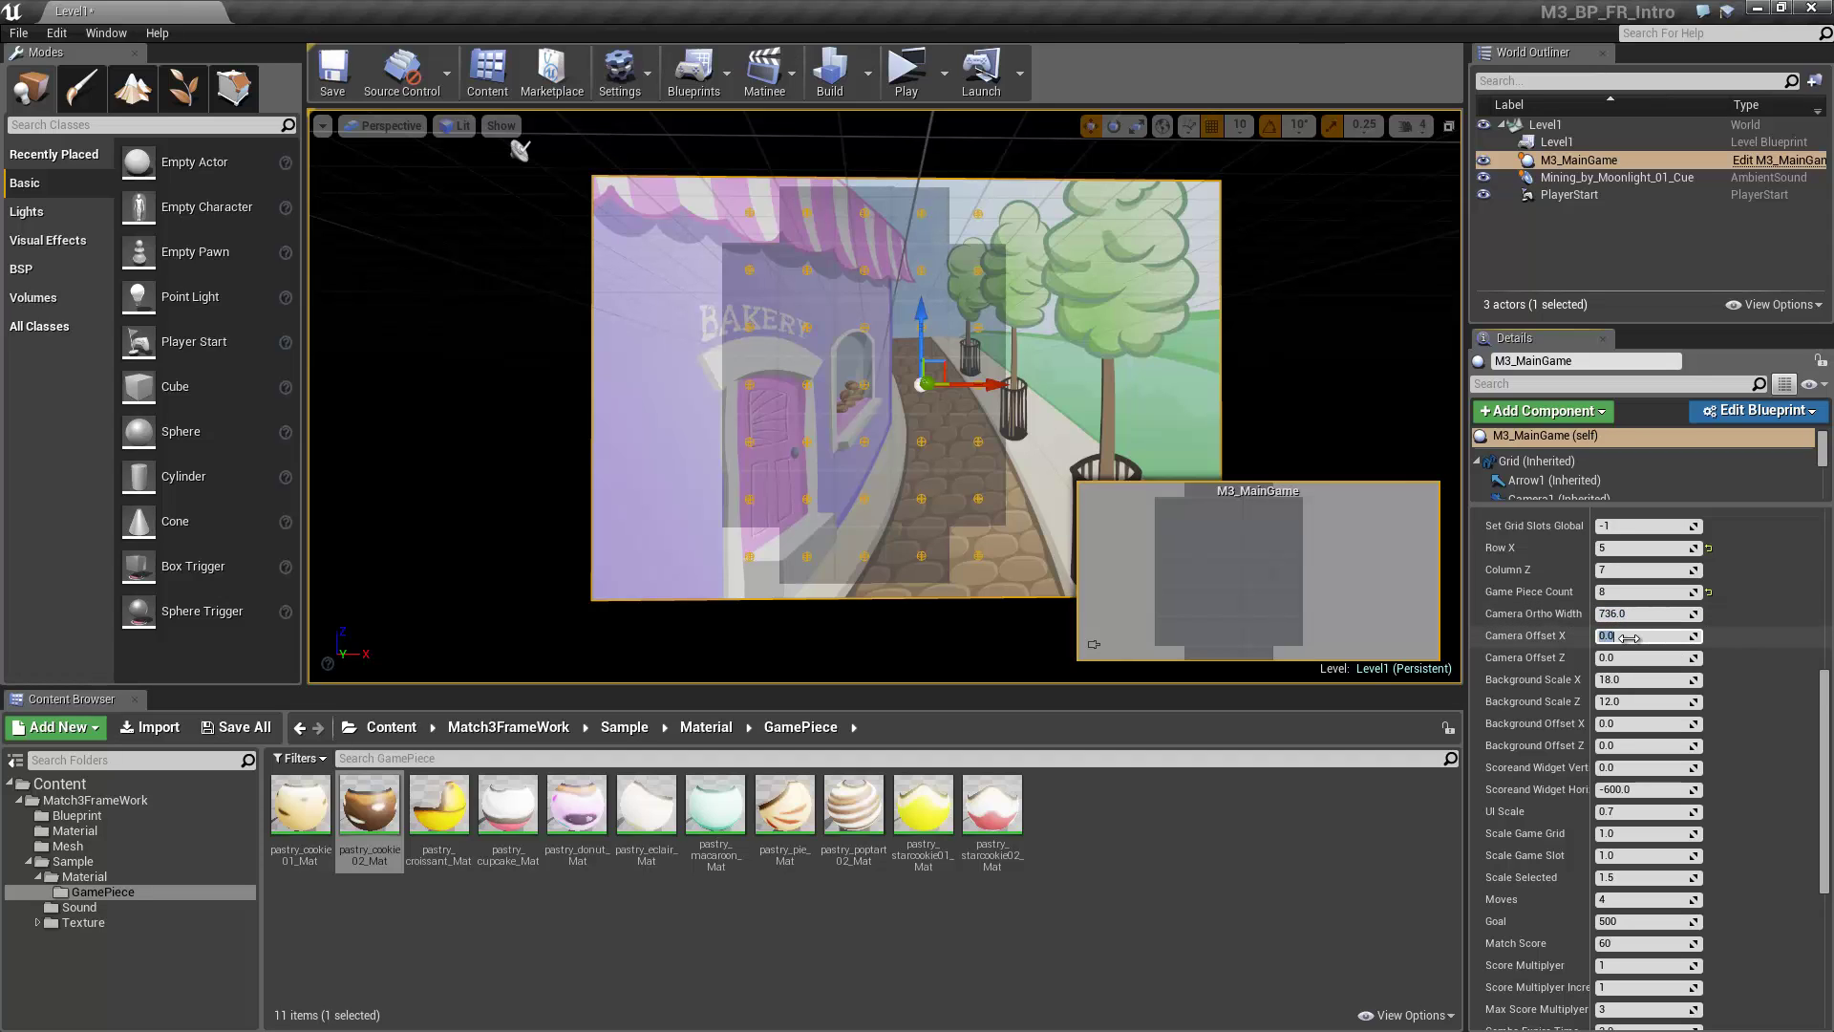
text(-25)
click(906, 72)
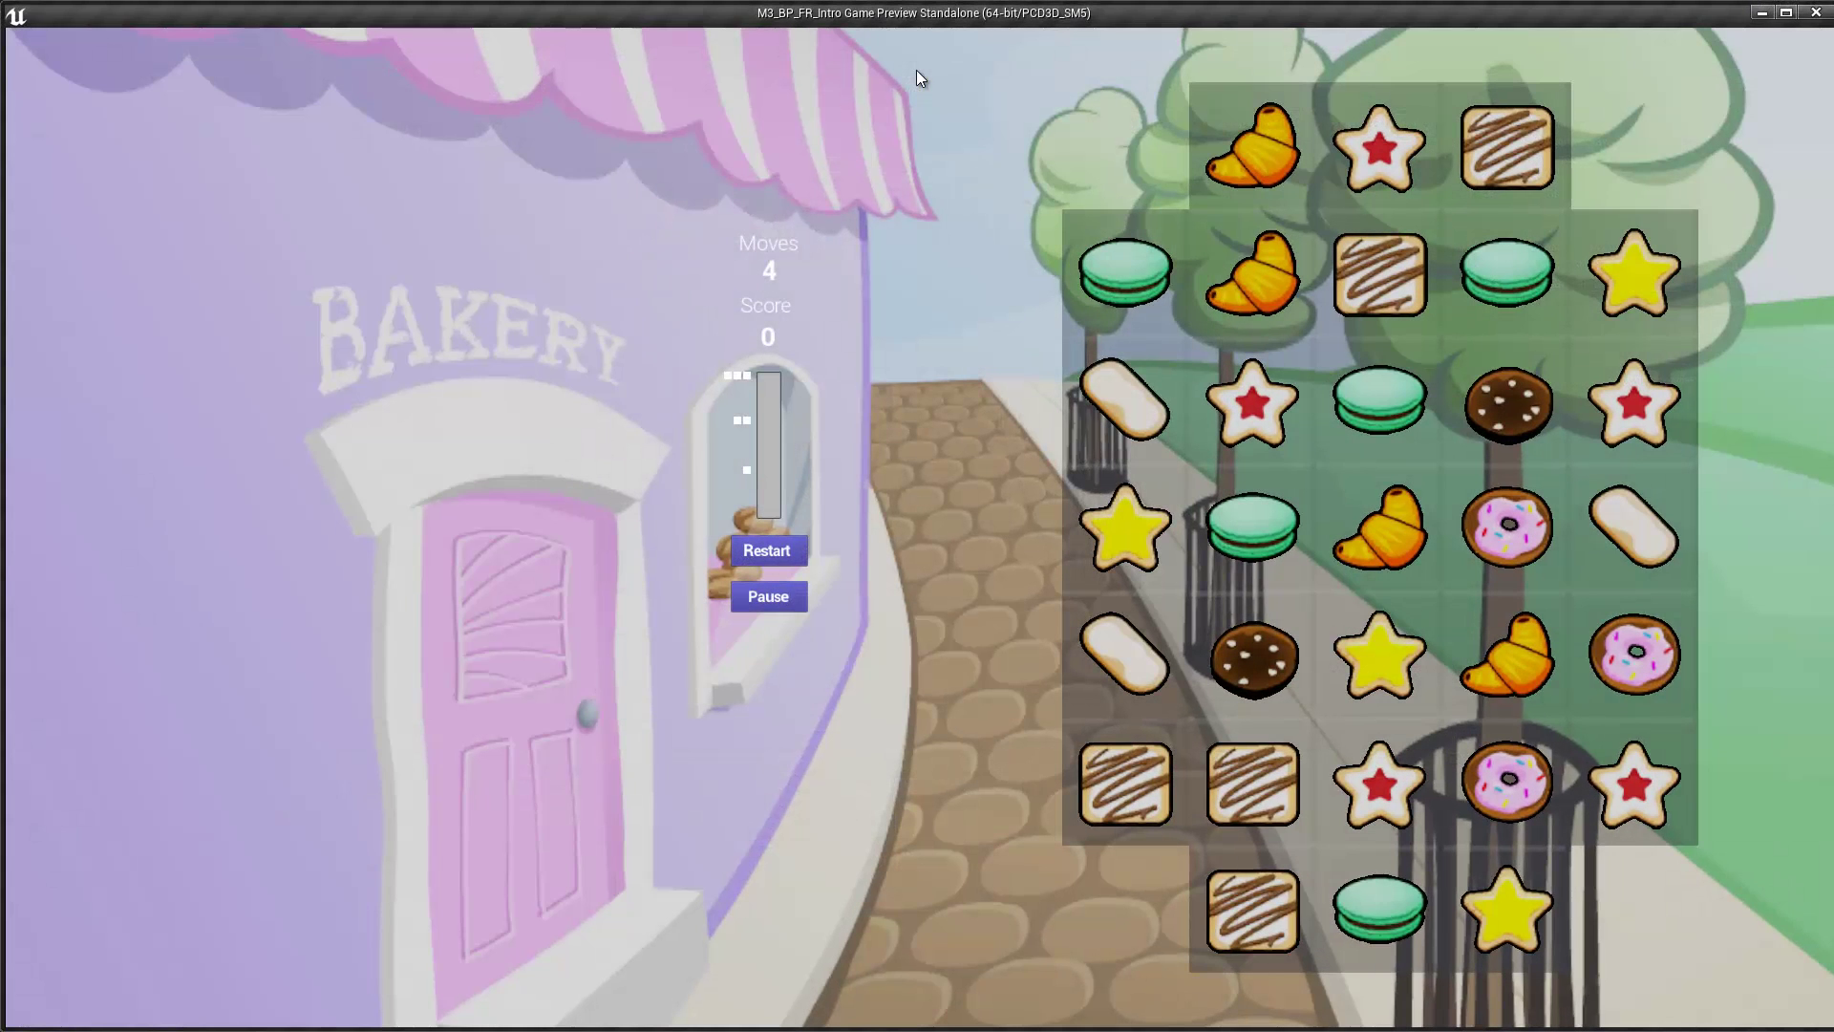
key(Escape)
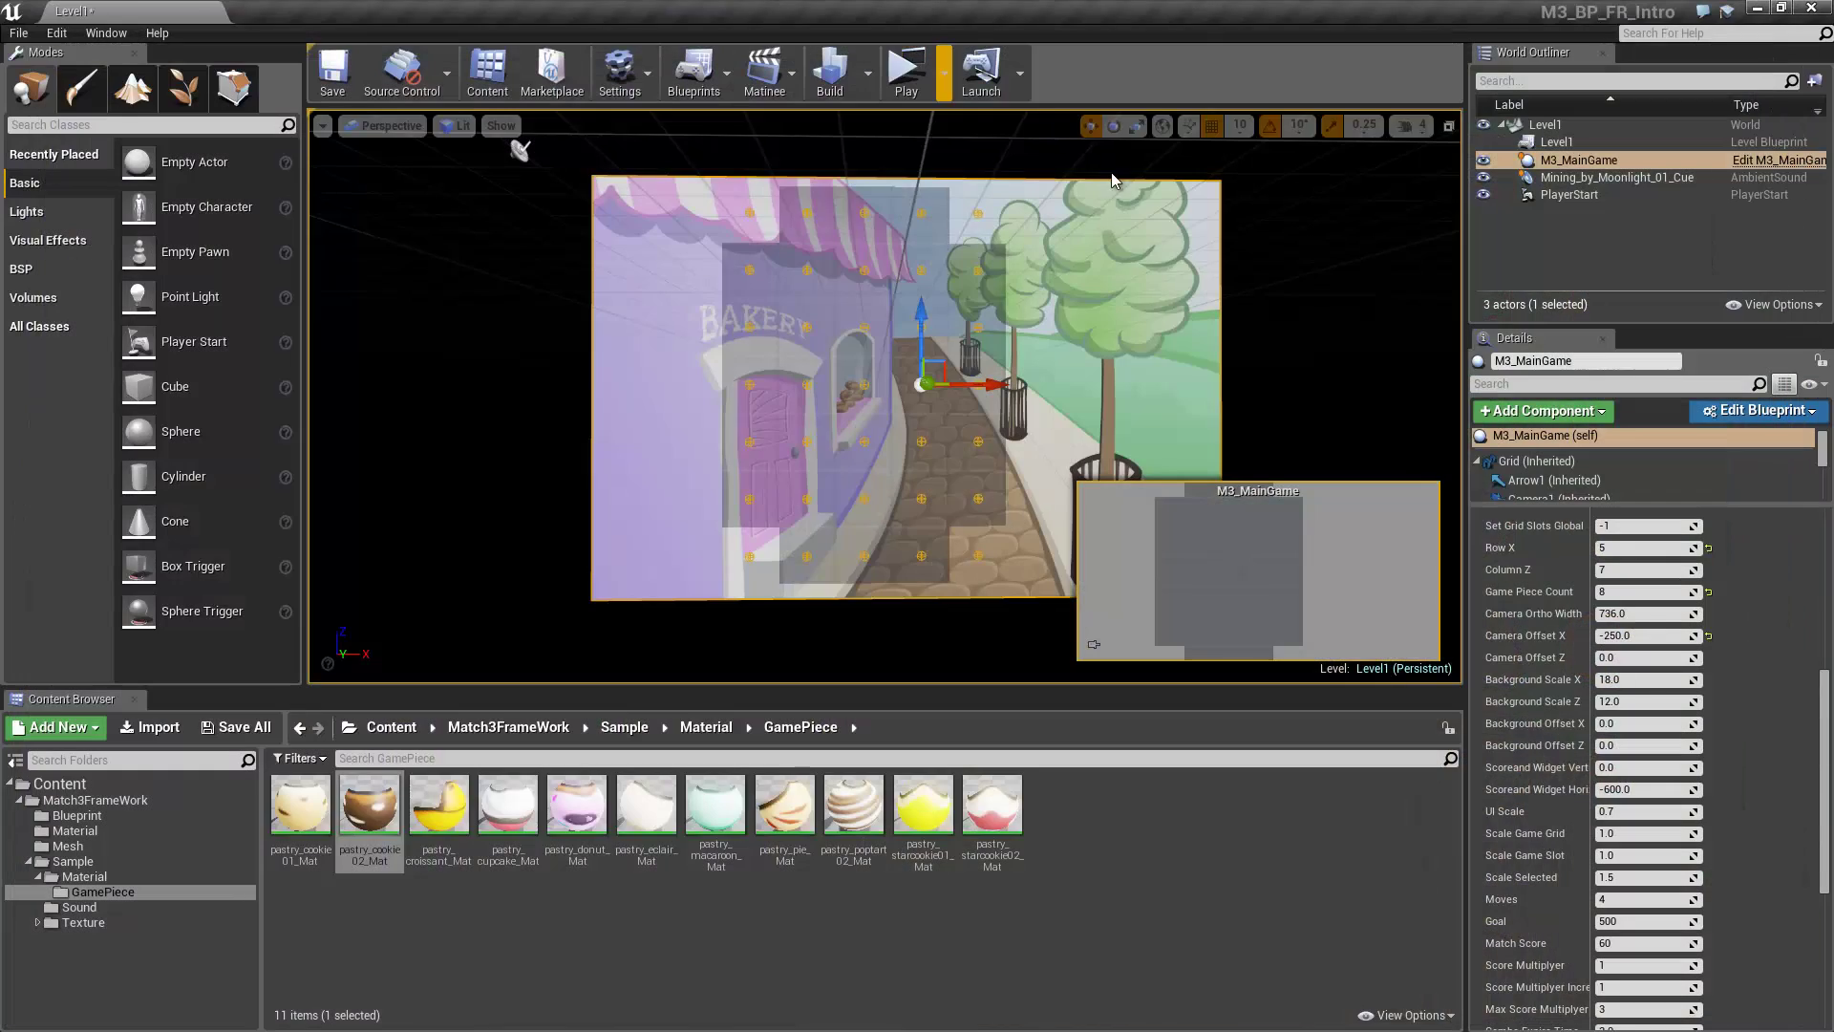
Reset Camera Offset X to 0
click(1637, 635)
text(0)
key(Return)
click(1614, 636)
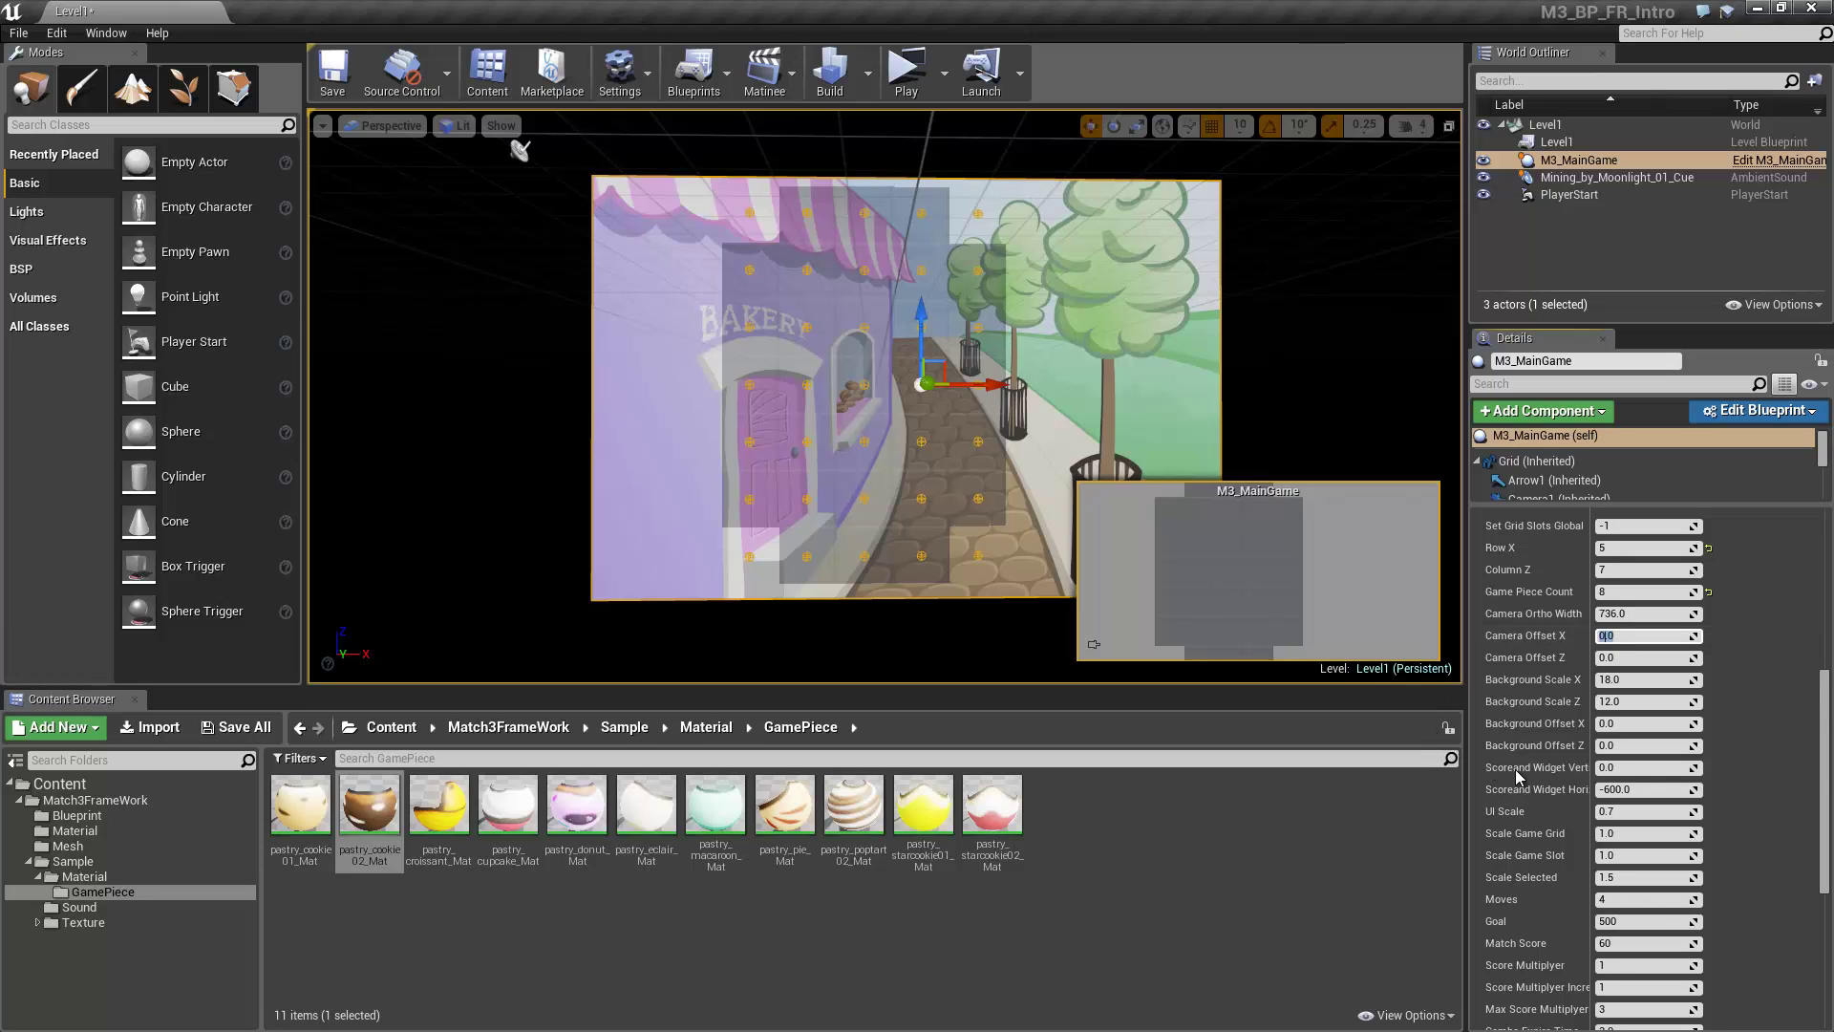
Set Scoreboard Widget Horizontal Offset to 600 and playtest with the scoreboard on the right
drag(1590, 784, 1635, 780)
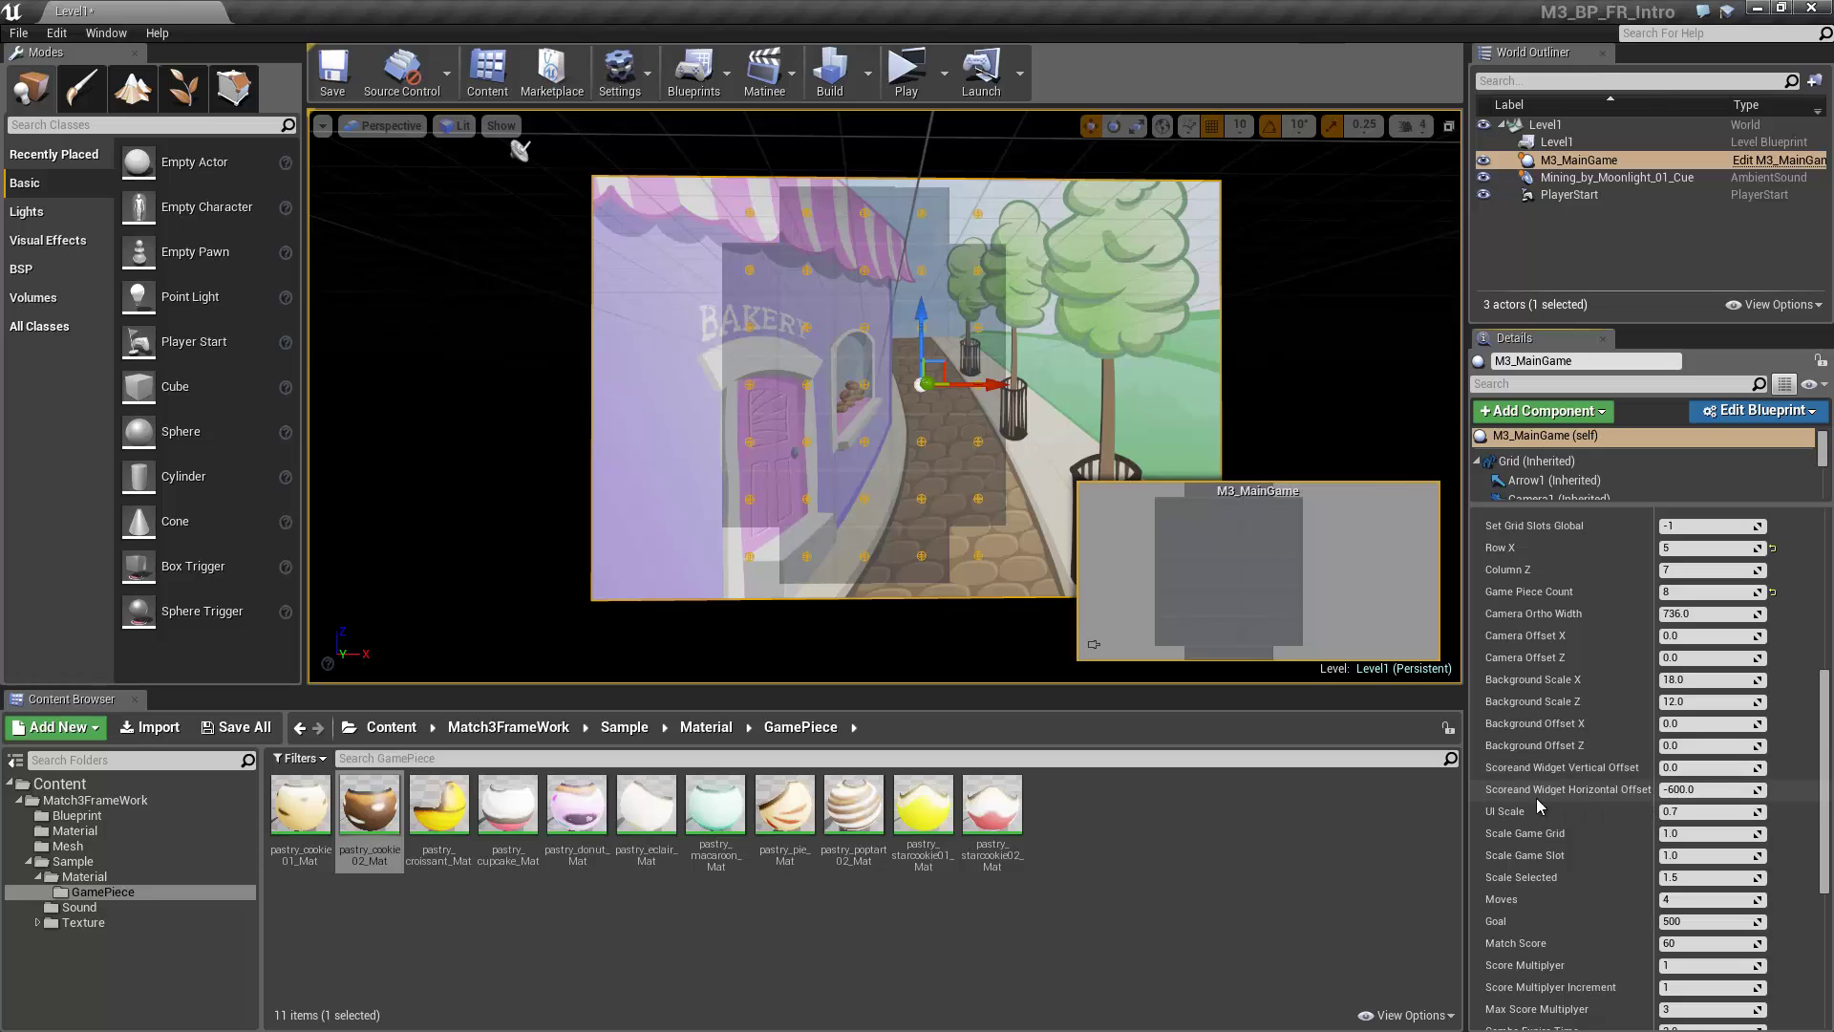
click(1684, 788)
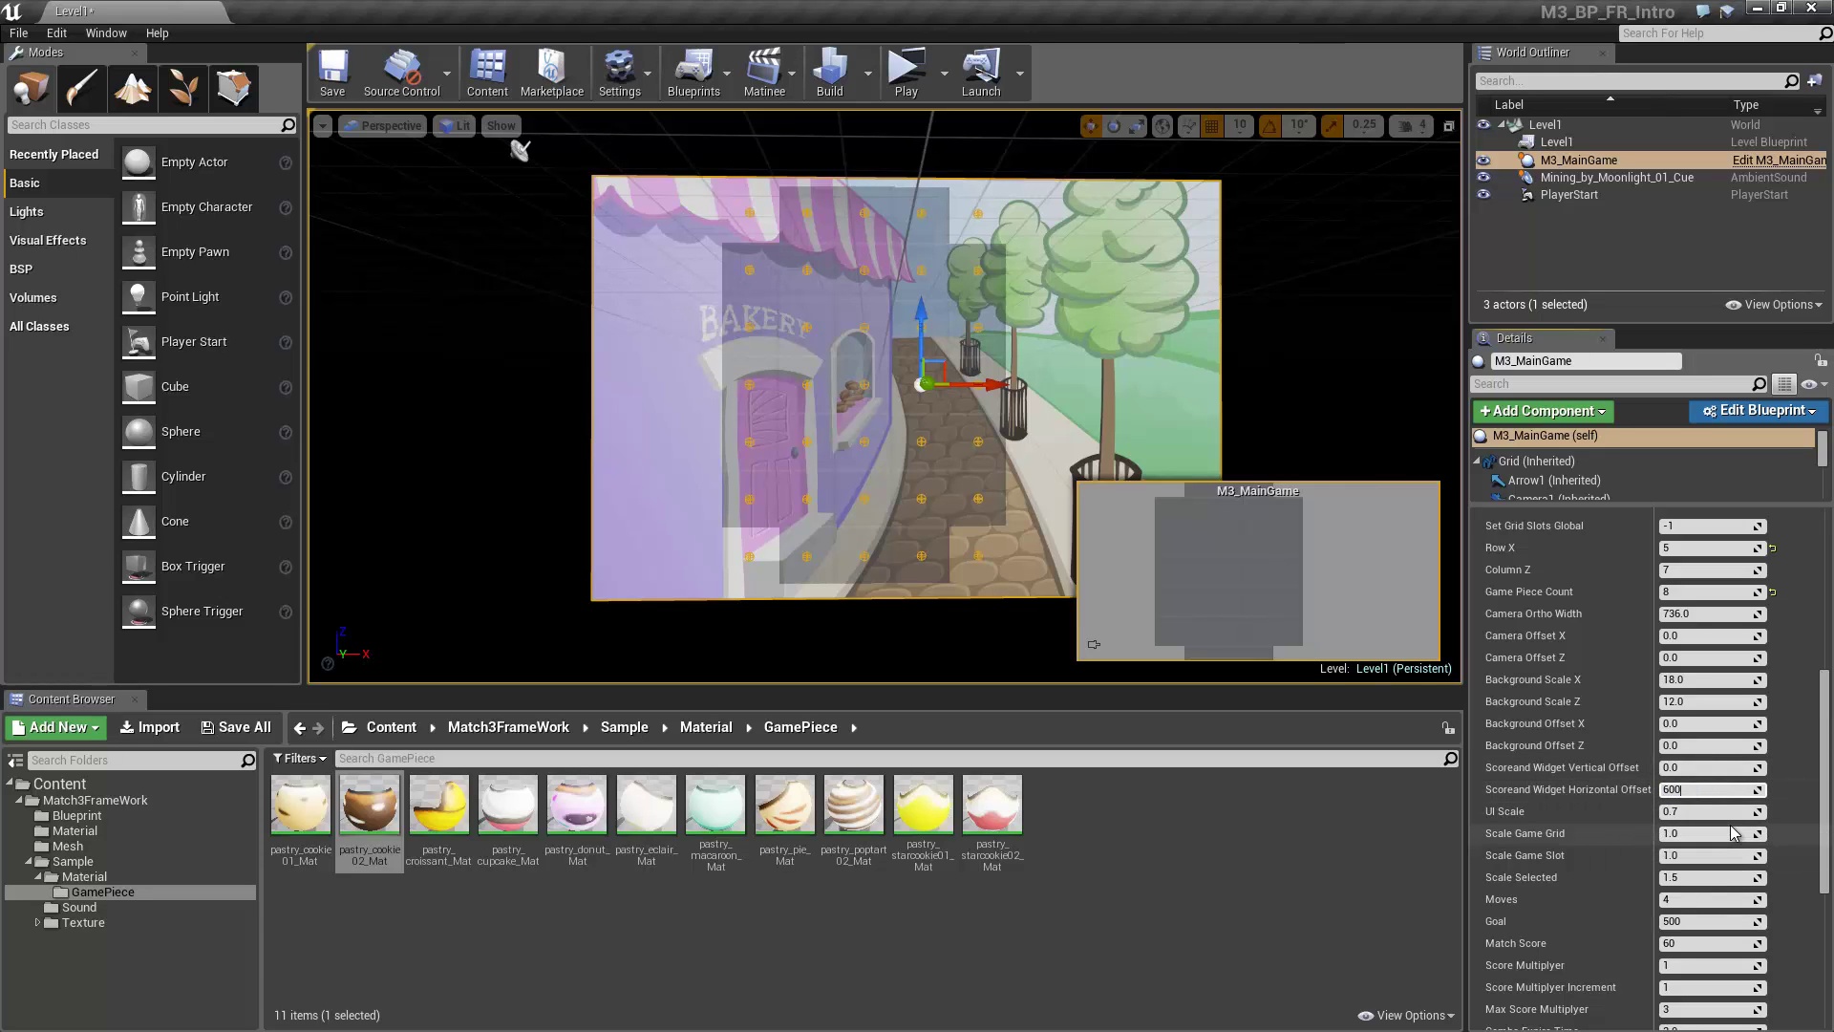
click(906, 72)
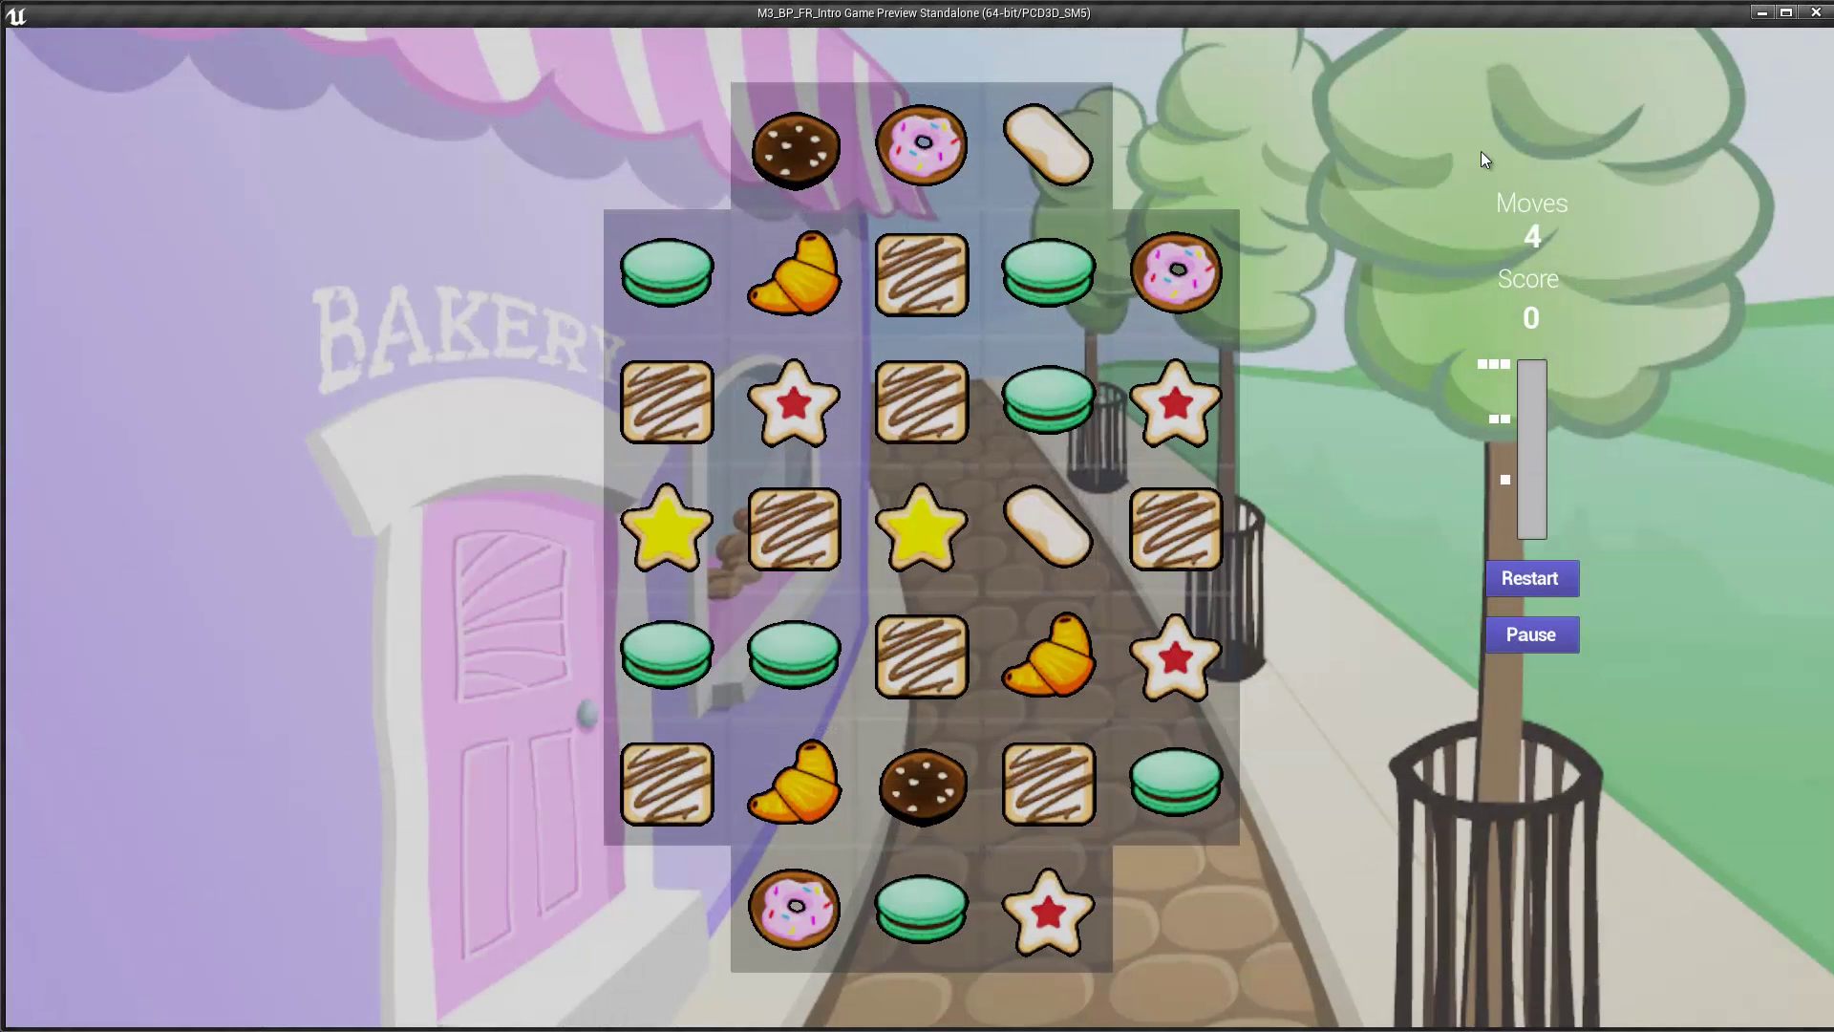
End the playtest, reset Scoreboard Widget Horizontal Offset to 0.0, and list the Blueprint folder
key(Escape)
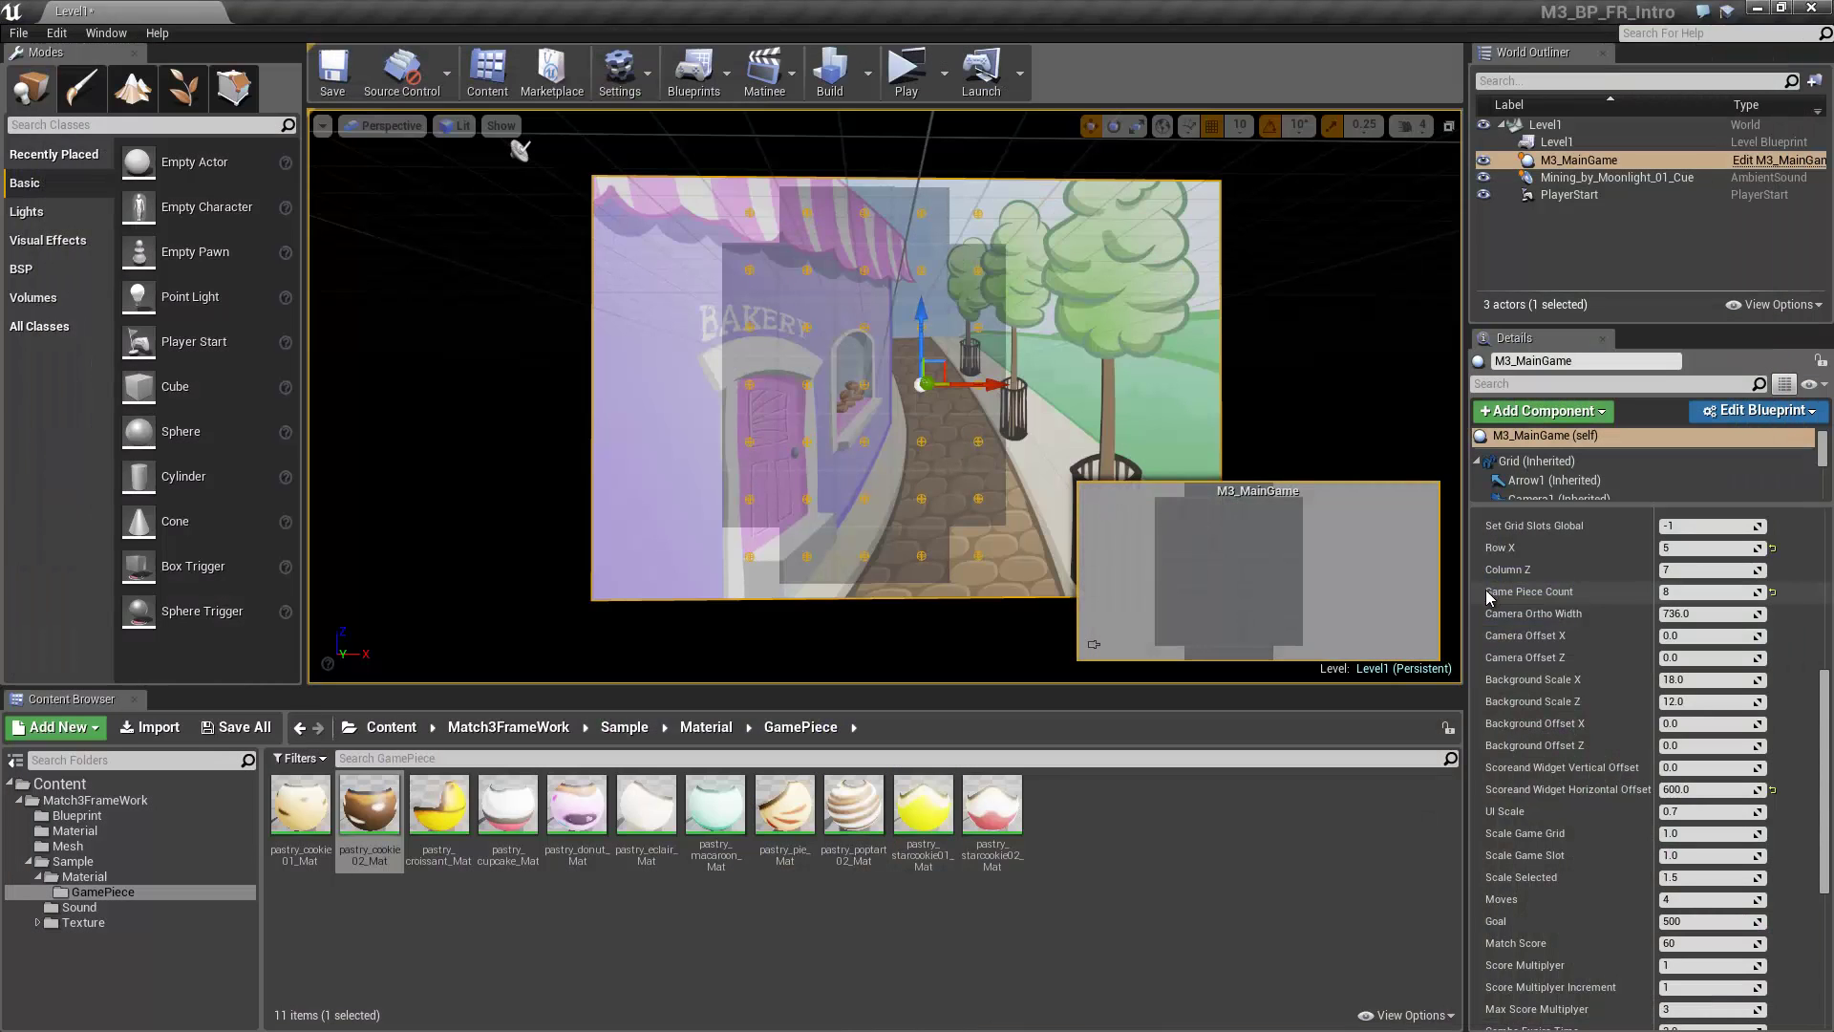
click(1713, 788)
text(0.0)
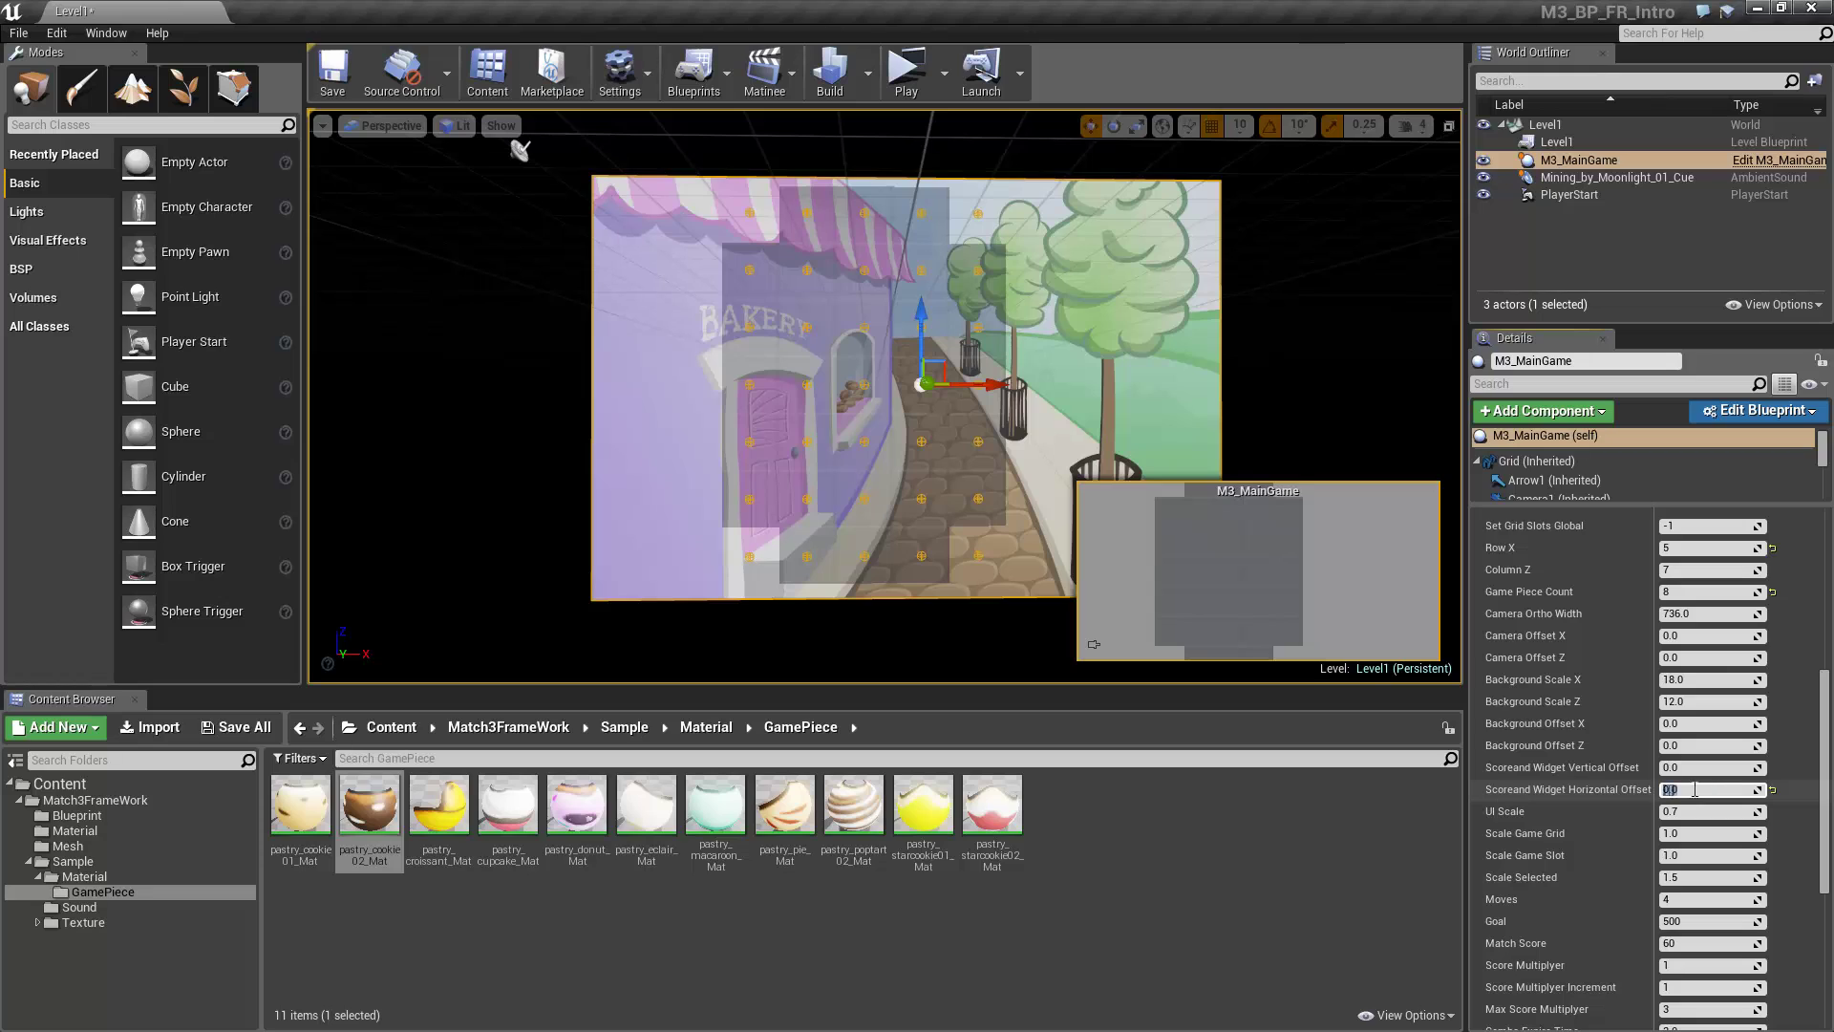
click(118, 817)
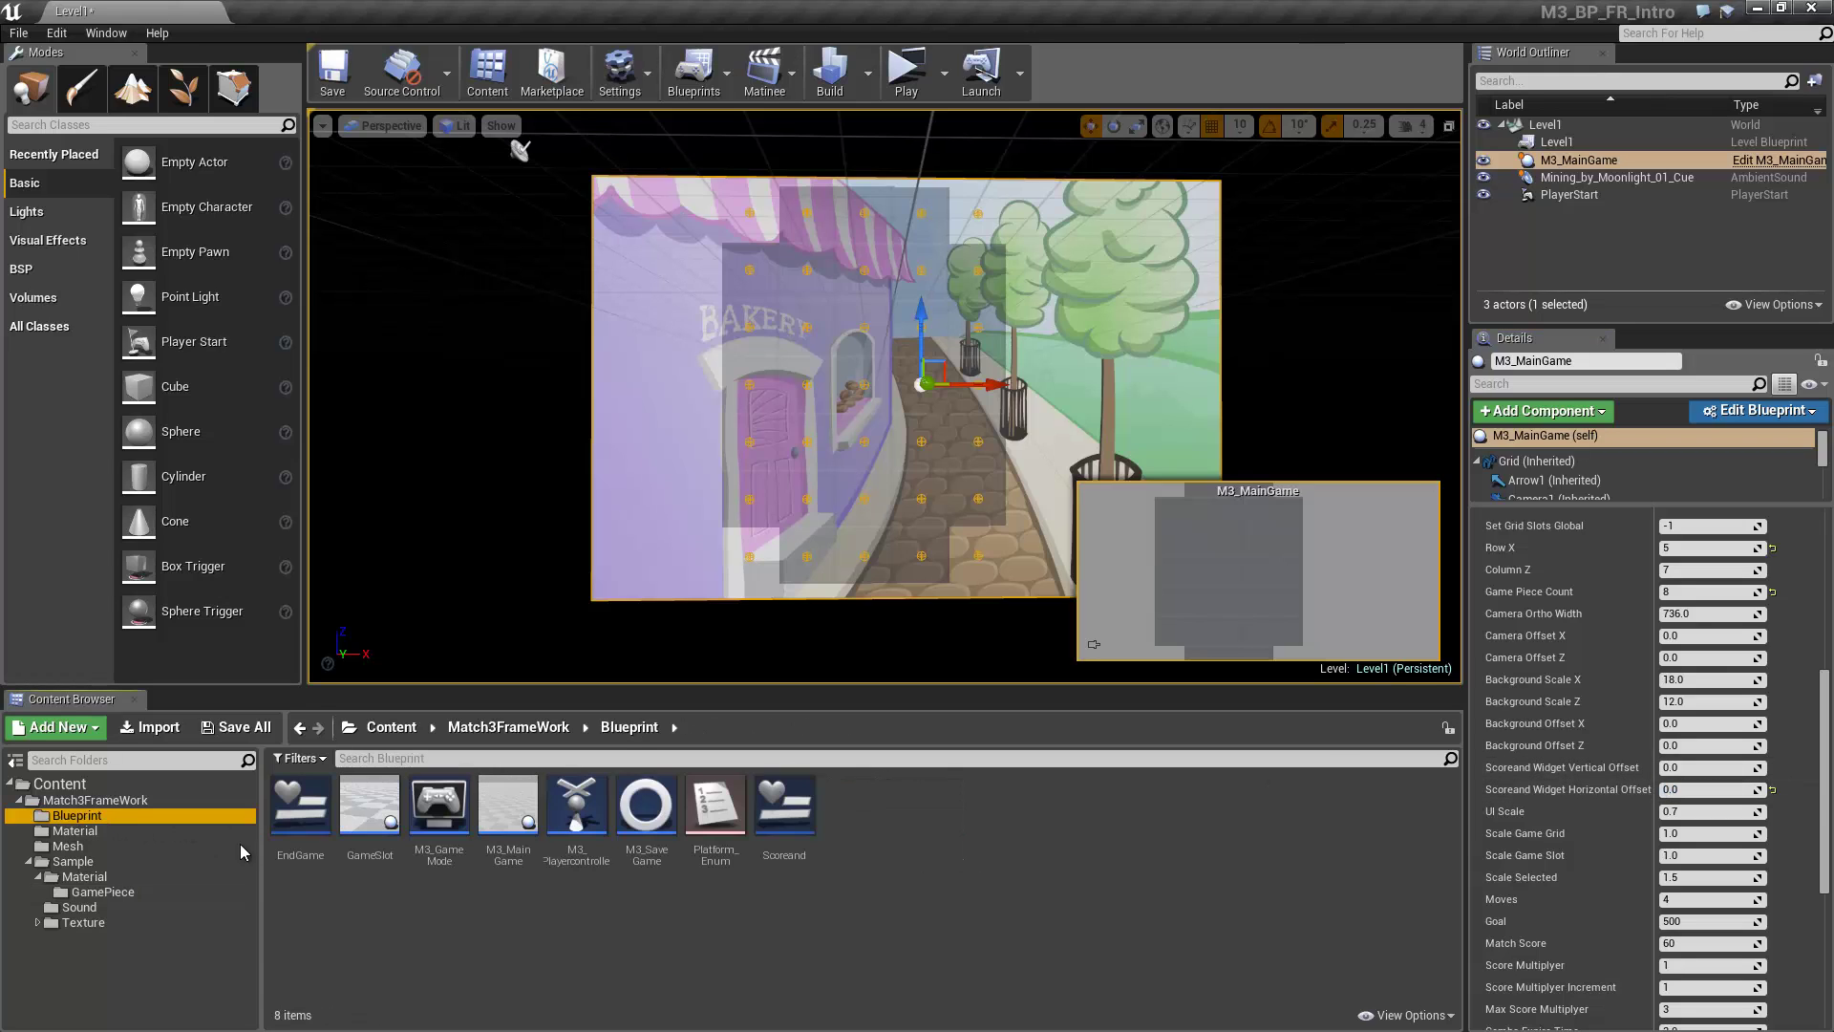
Set the Scoreand graph's Set Brush from Texture node to pastry_starcookie and close the blueprint
double_click(785, 843)
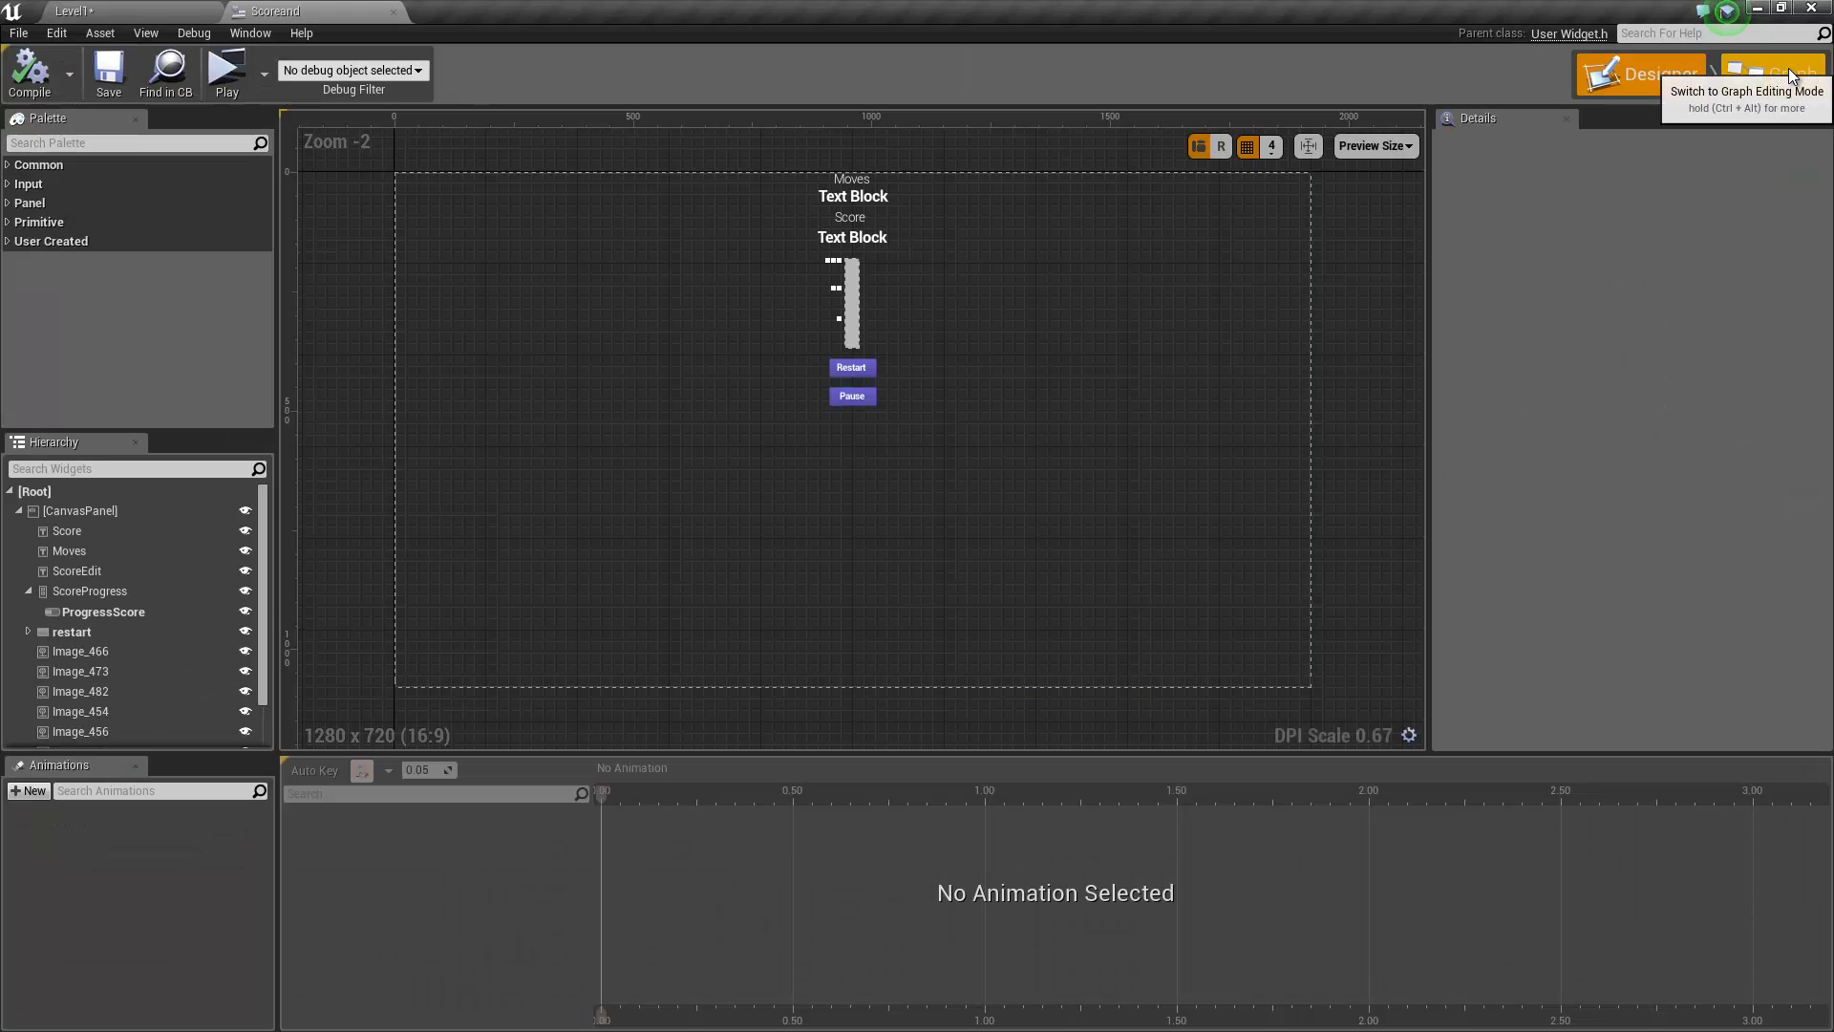
click(1791, 75)
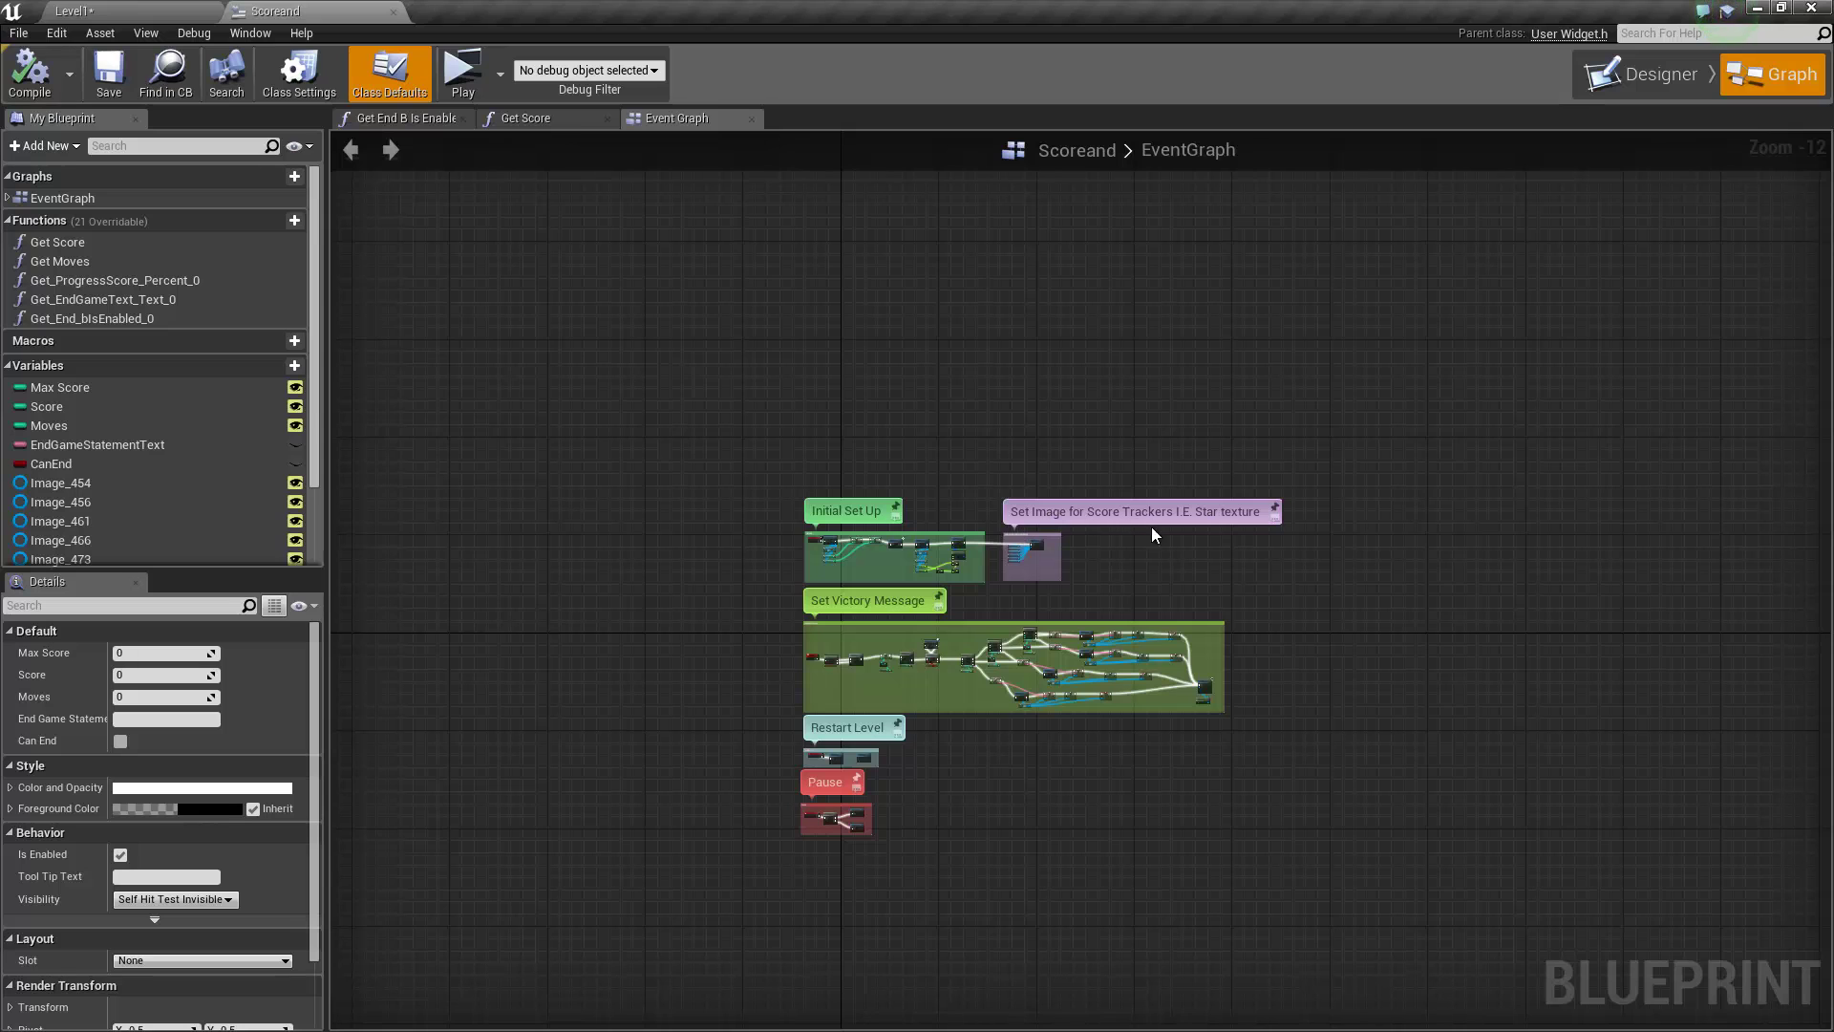
double_click(1030, 546)
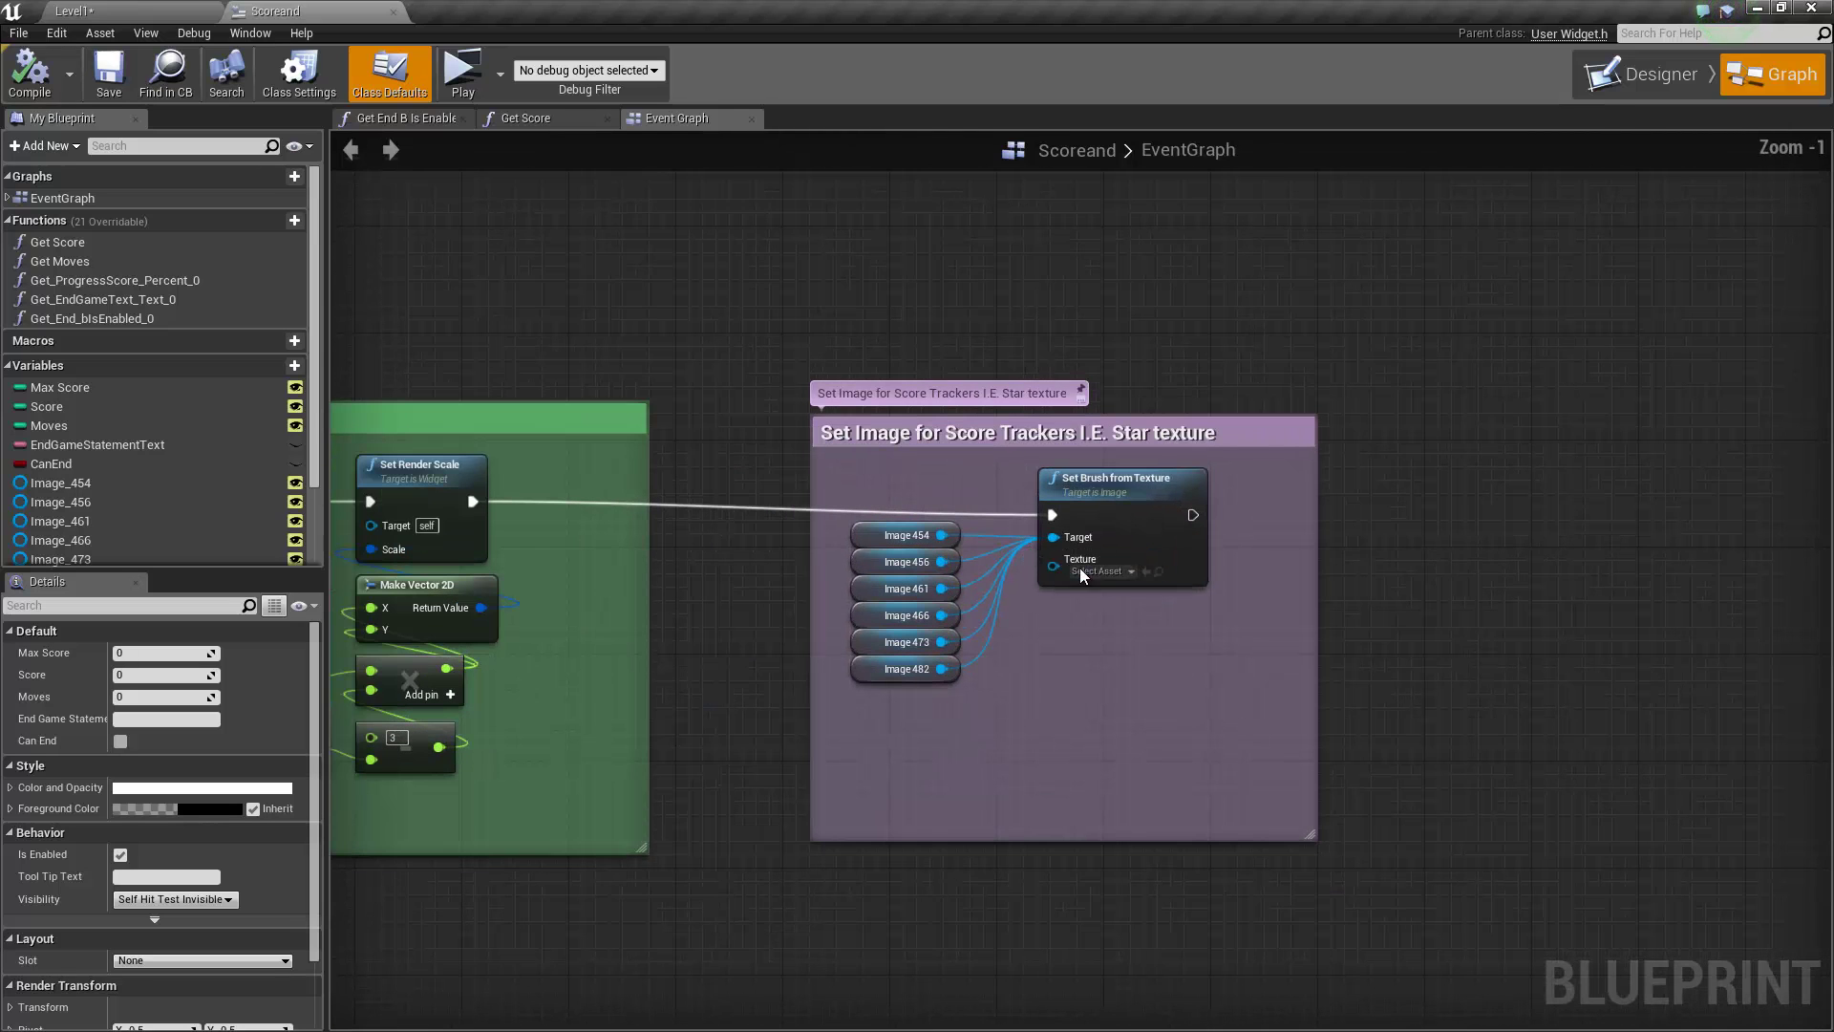
click(1098, 571)
scroll(1187, 694, down, 5)
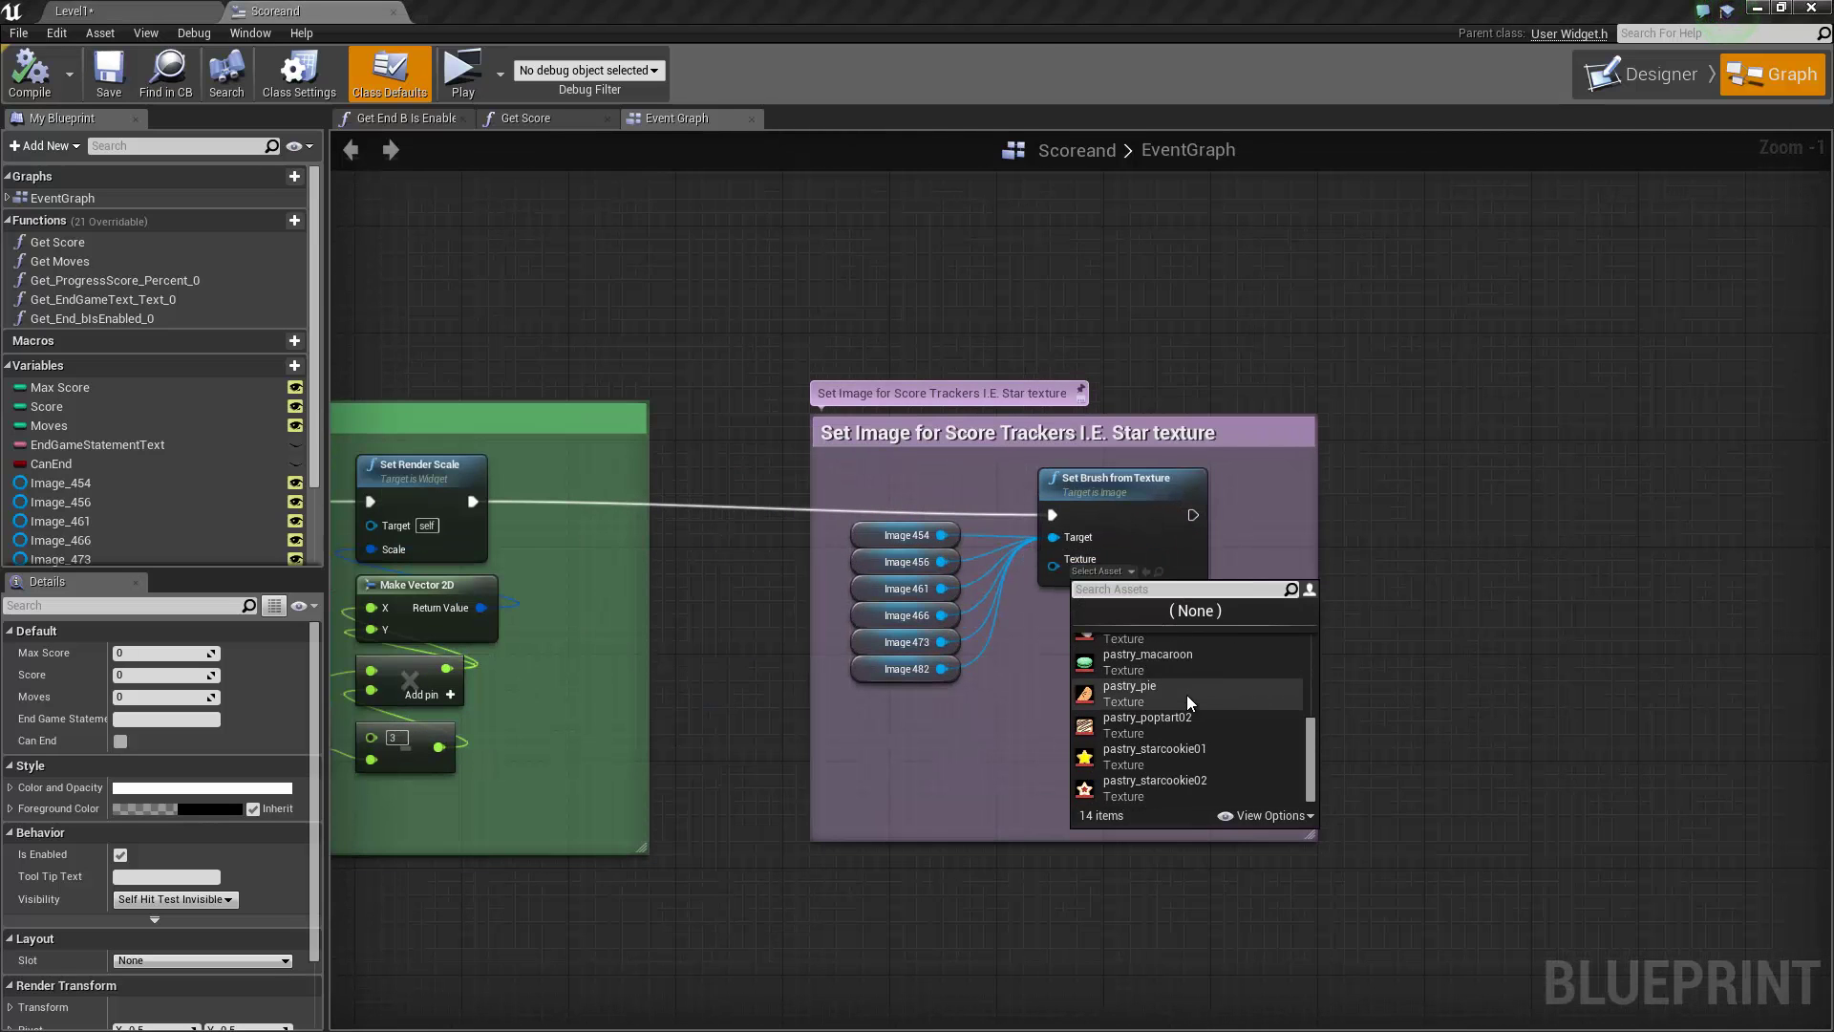
click(1152, 746)
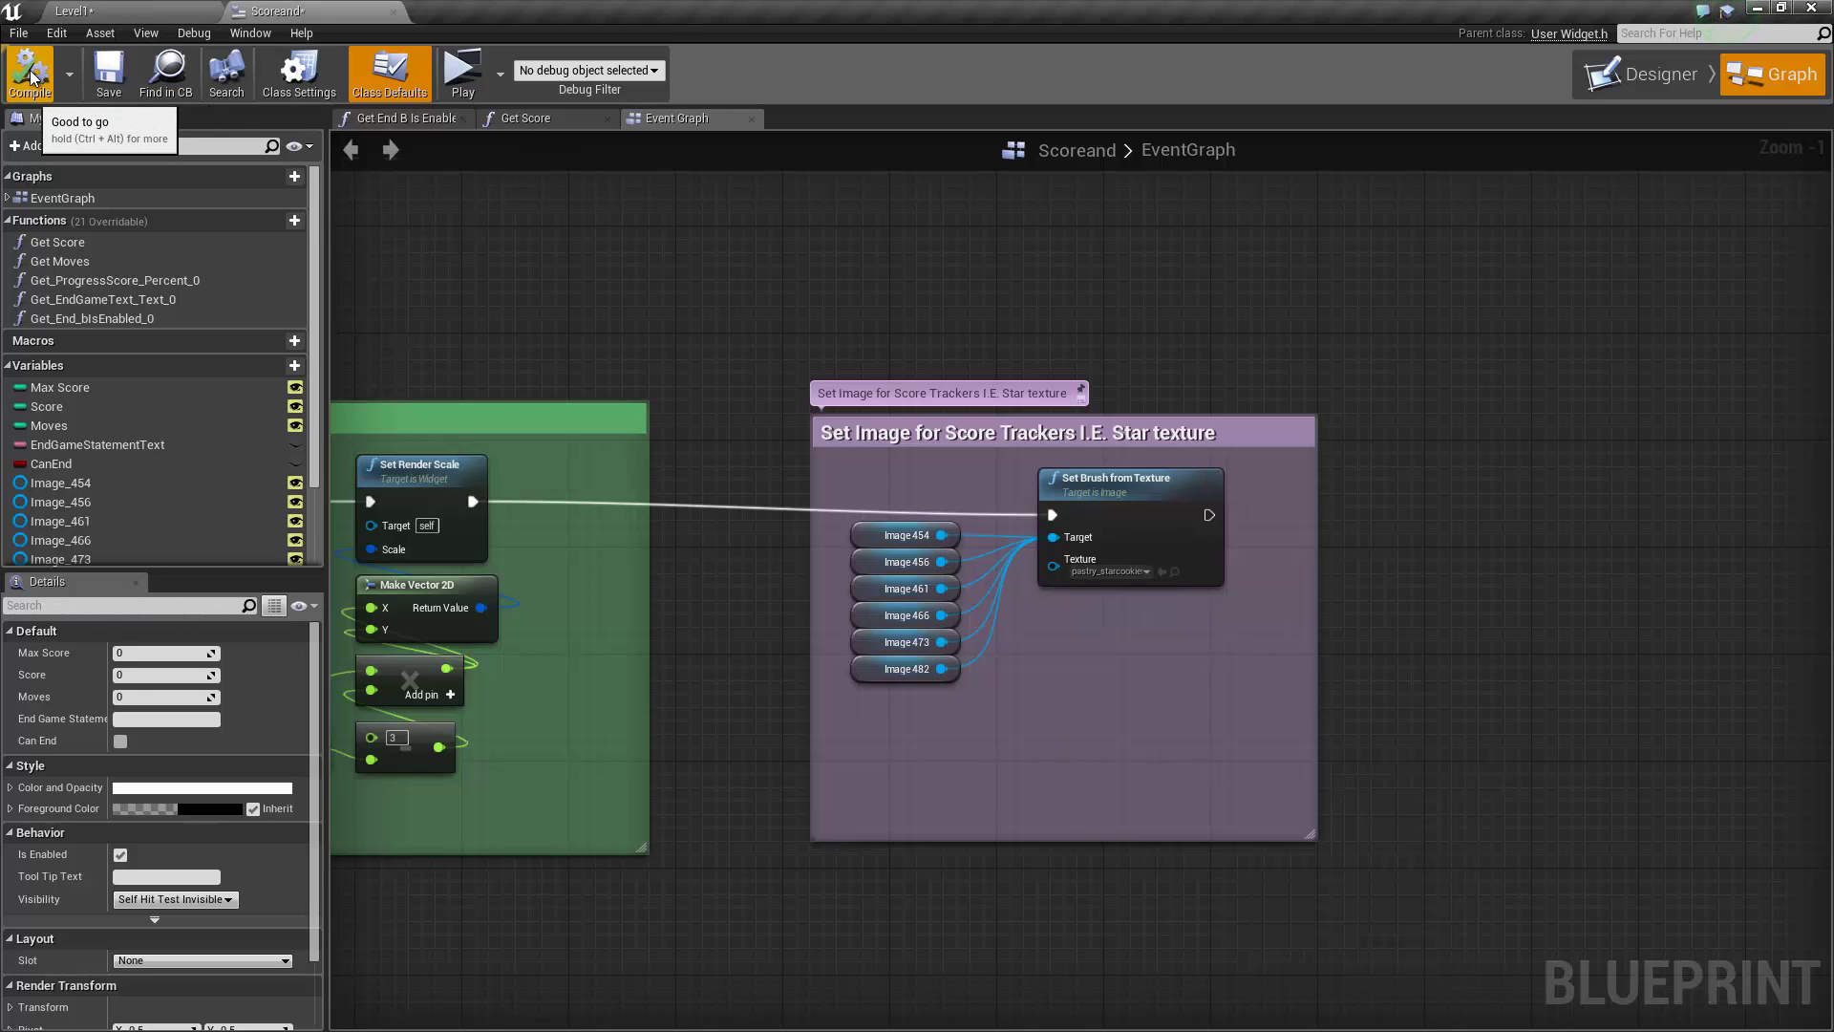
click(392, 12)
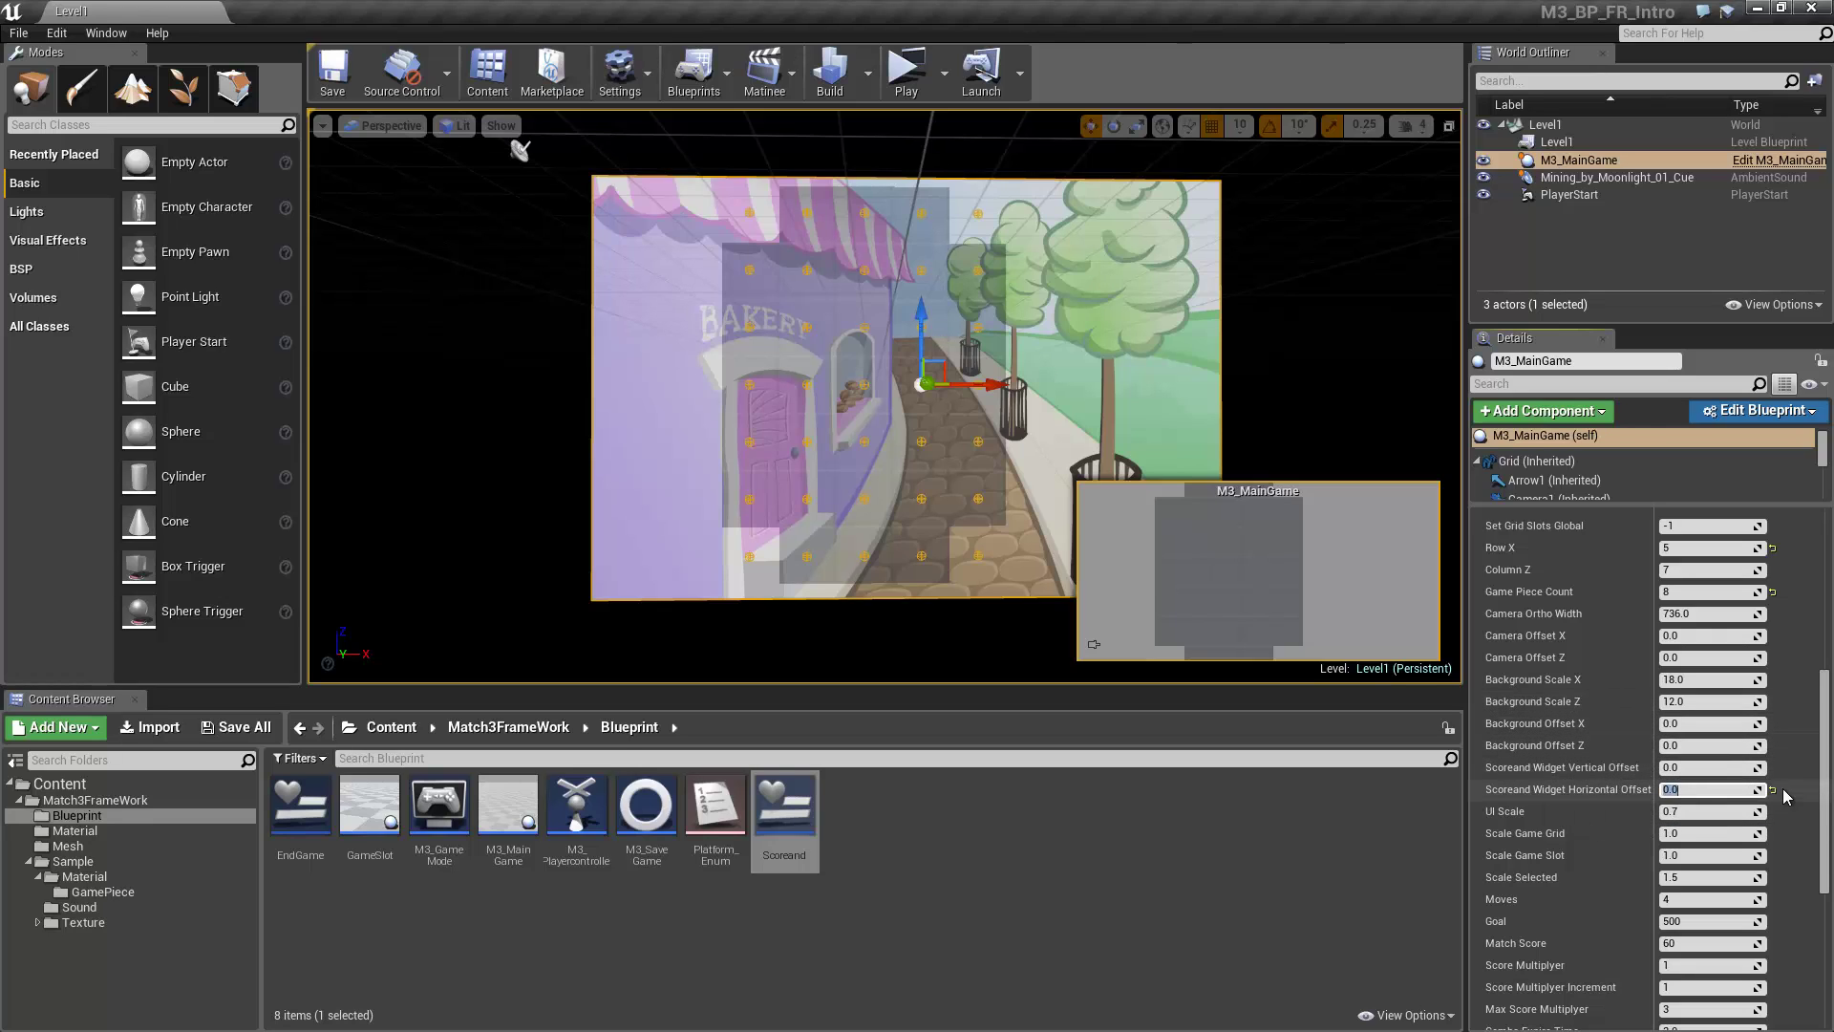
Set the Scoreand widget's horizontal offset to -600 and save the level
text(-600)
key(Return)
key(ctrl+s)
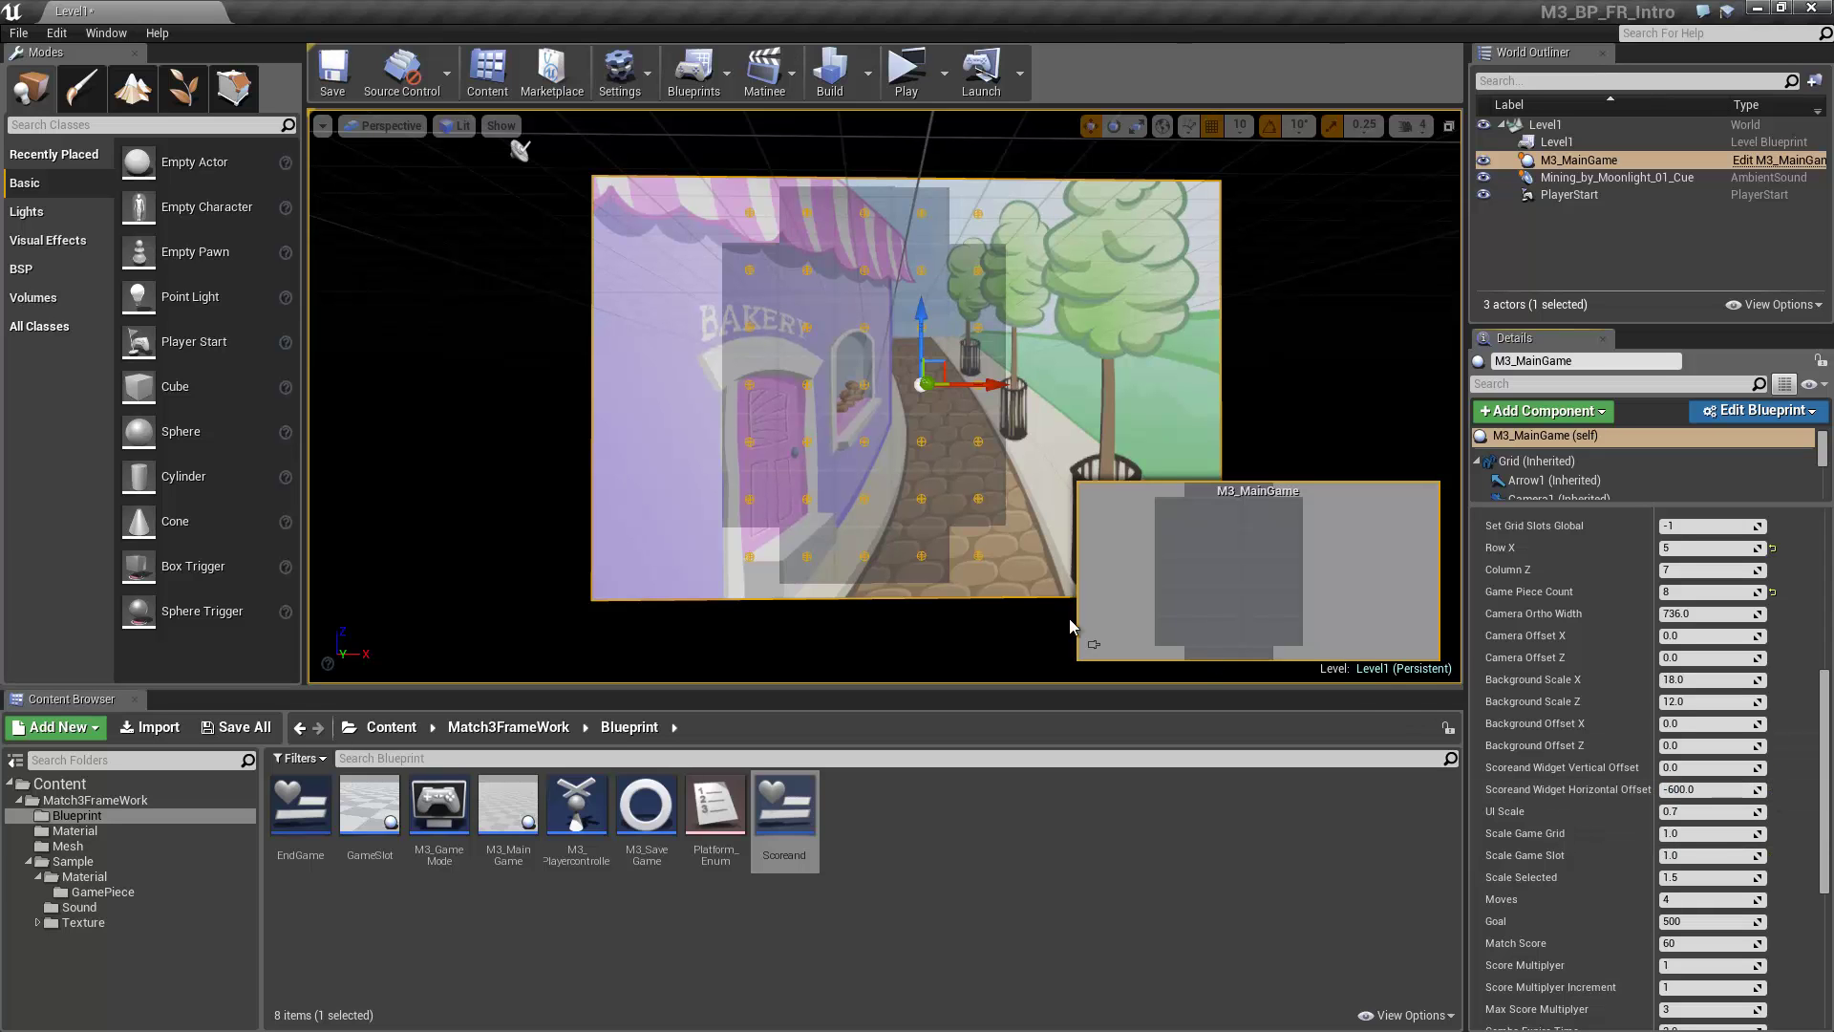
Playtest the game, swapping two pieces to score a 60-point match, then exit
click(908, 81)
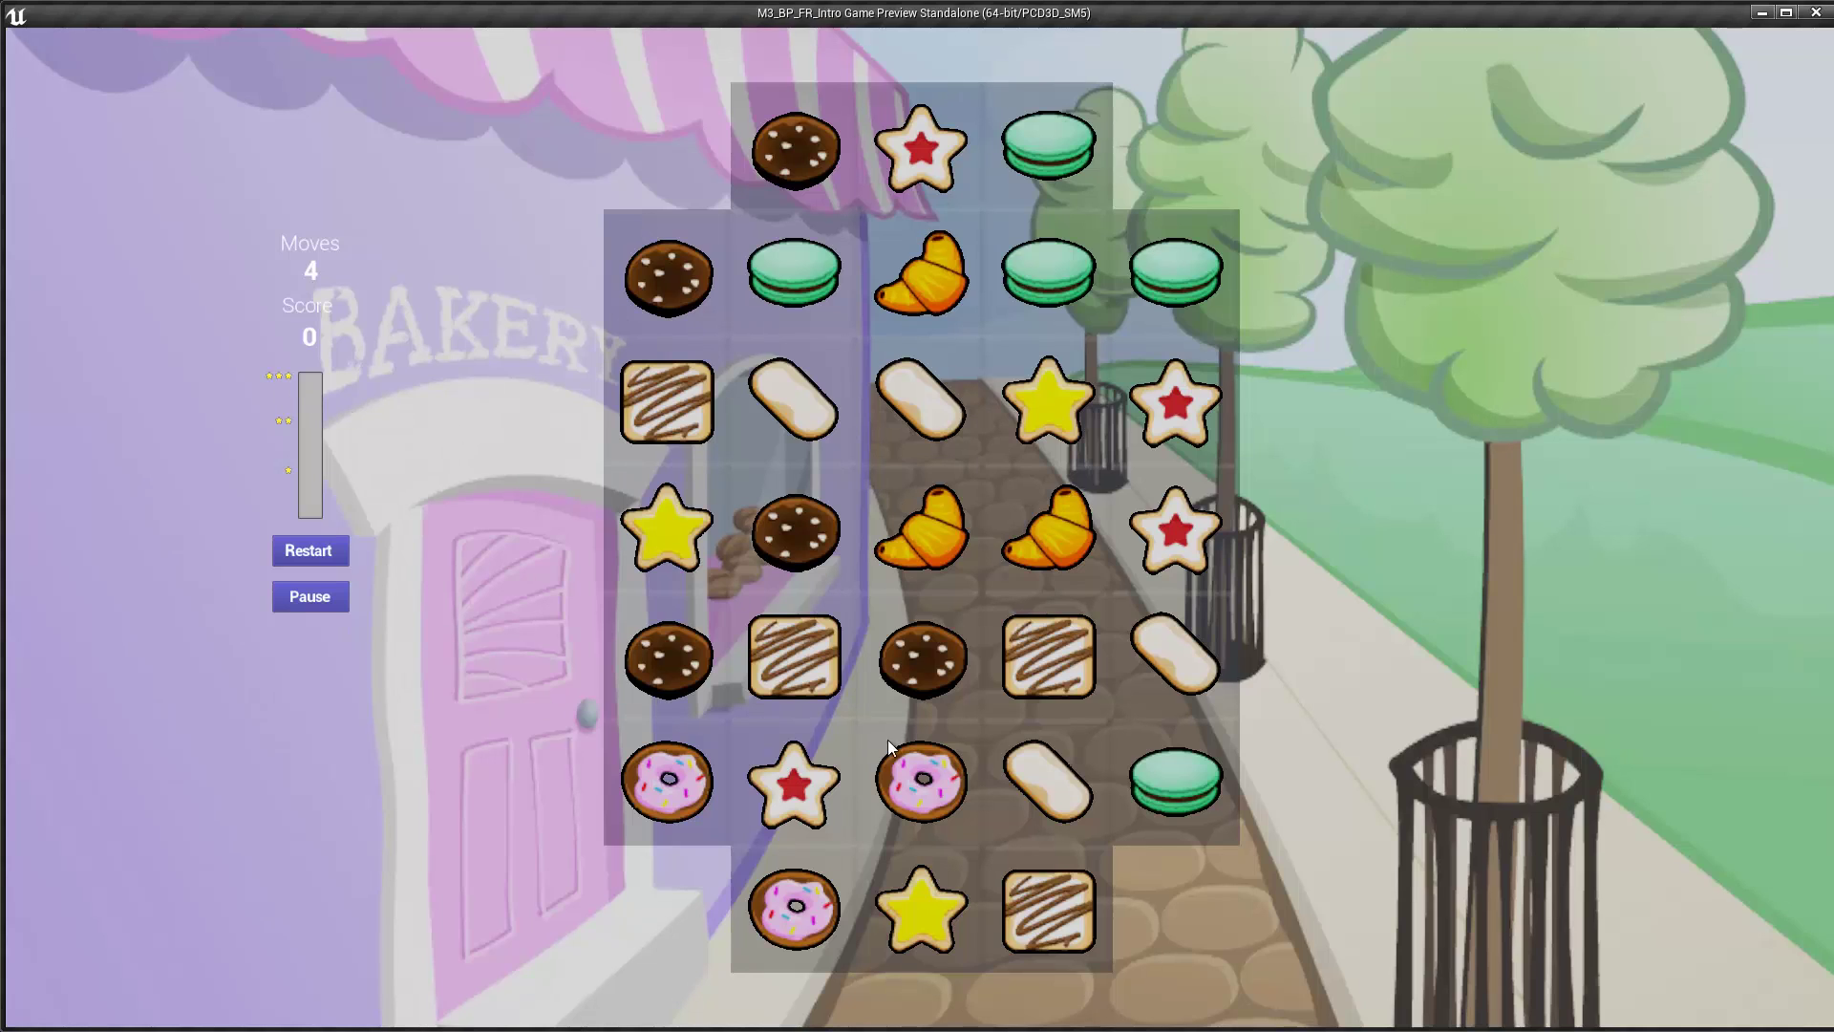
drag(803, 529, 799, 587)
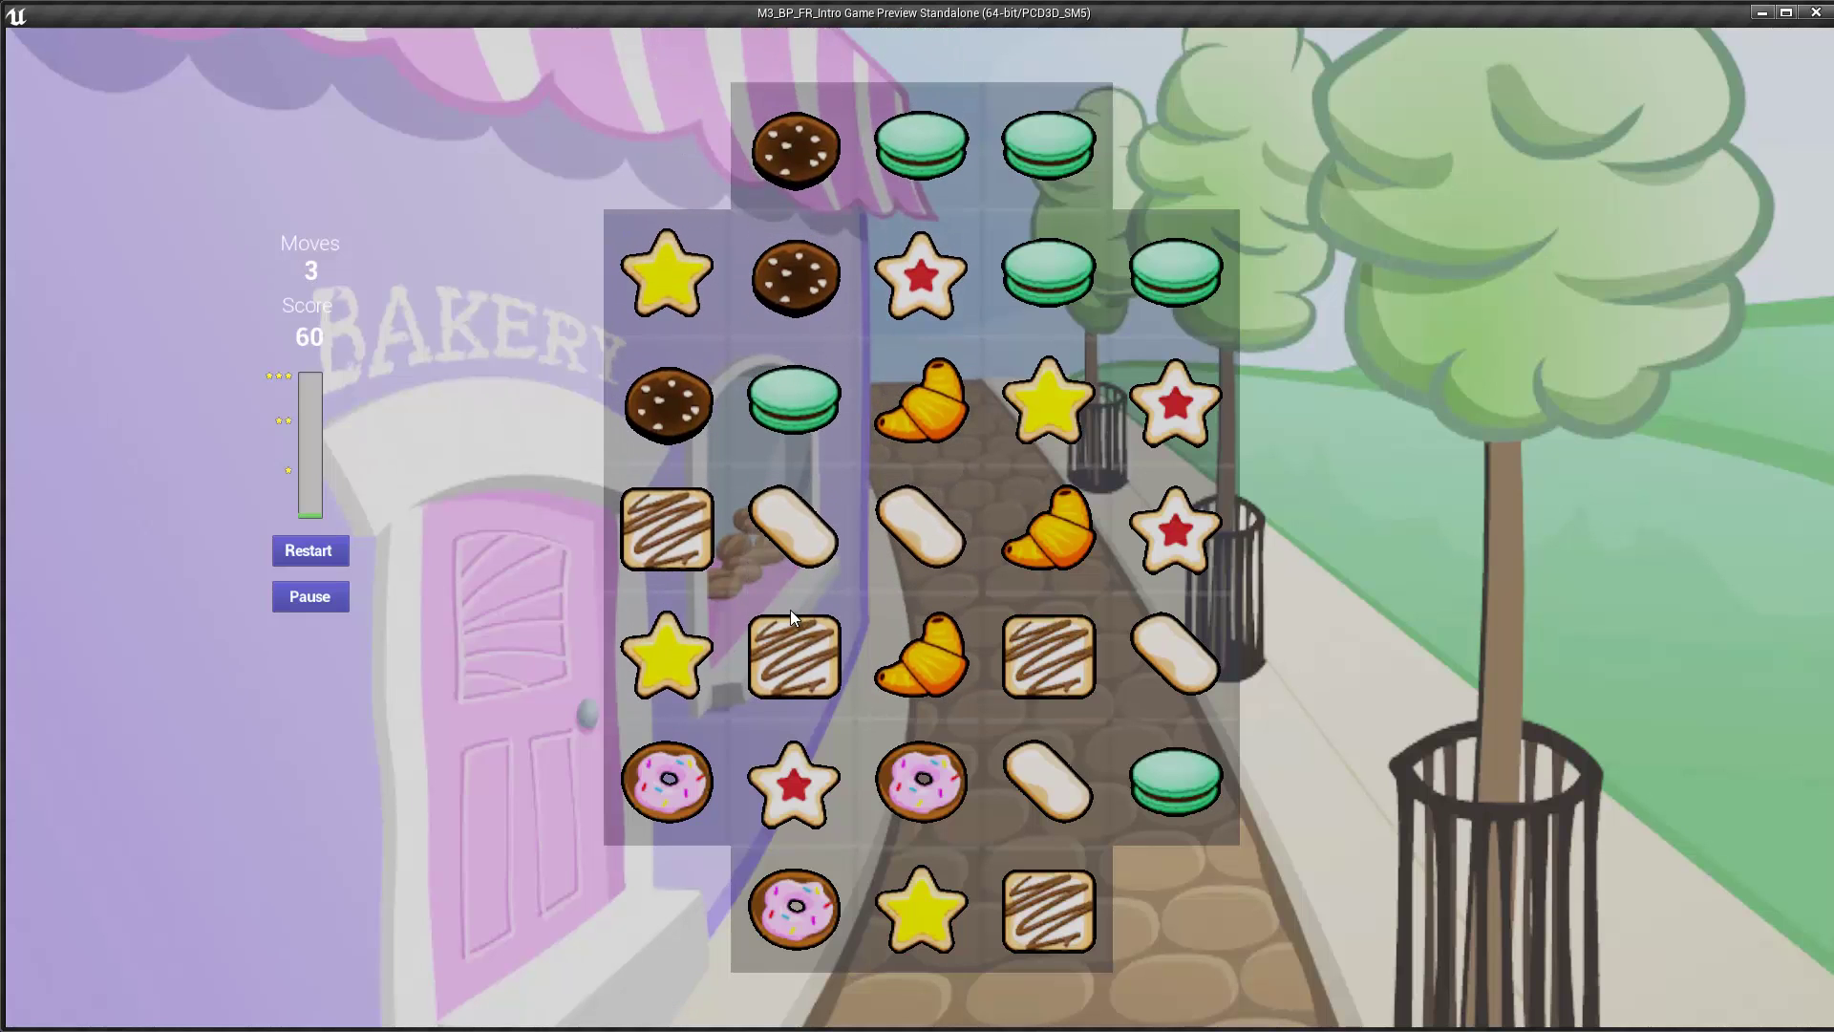
key(Escape)
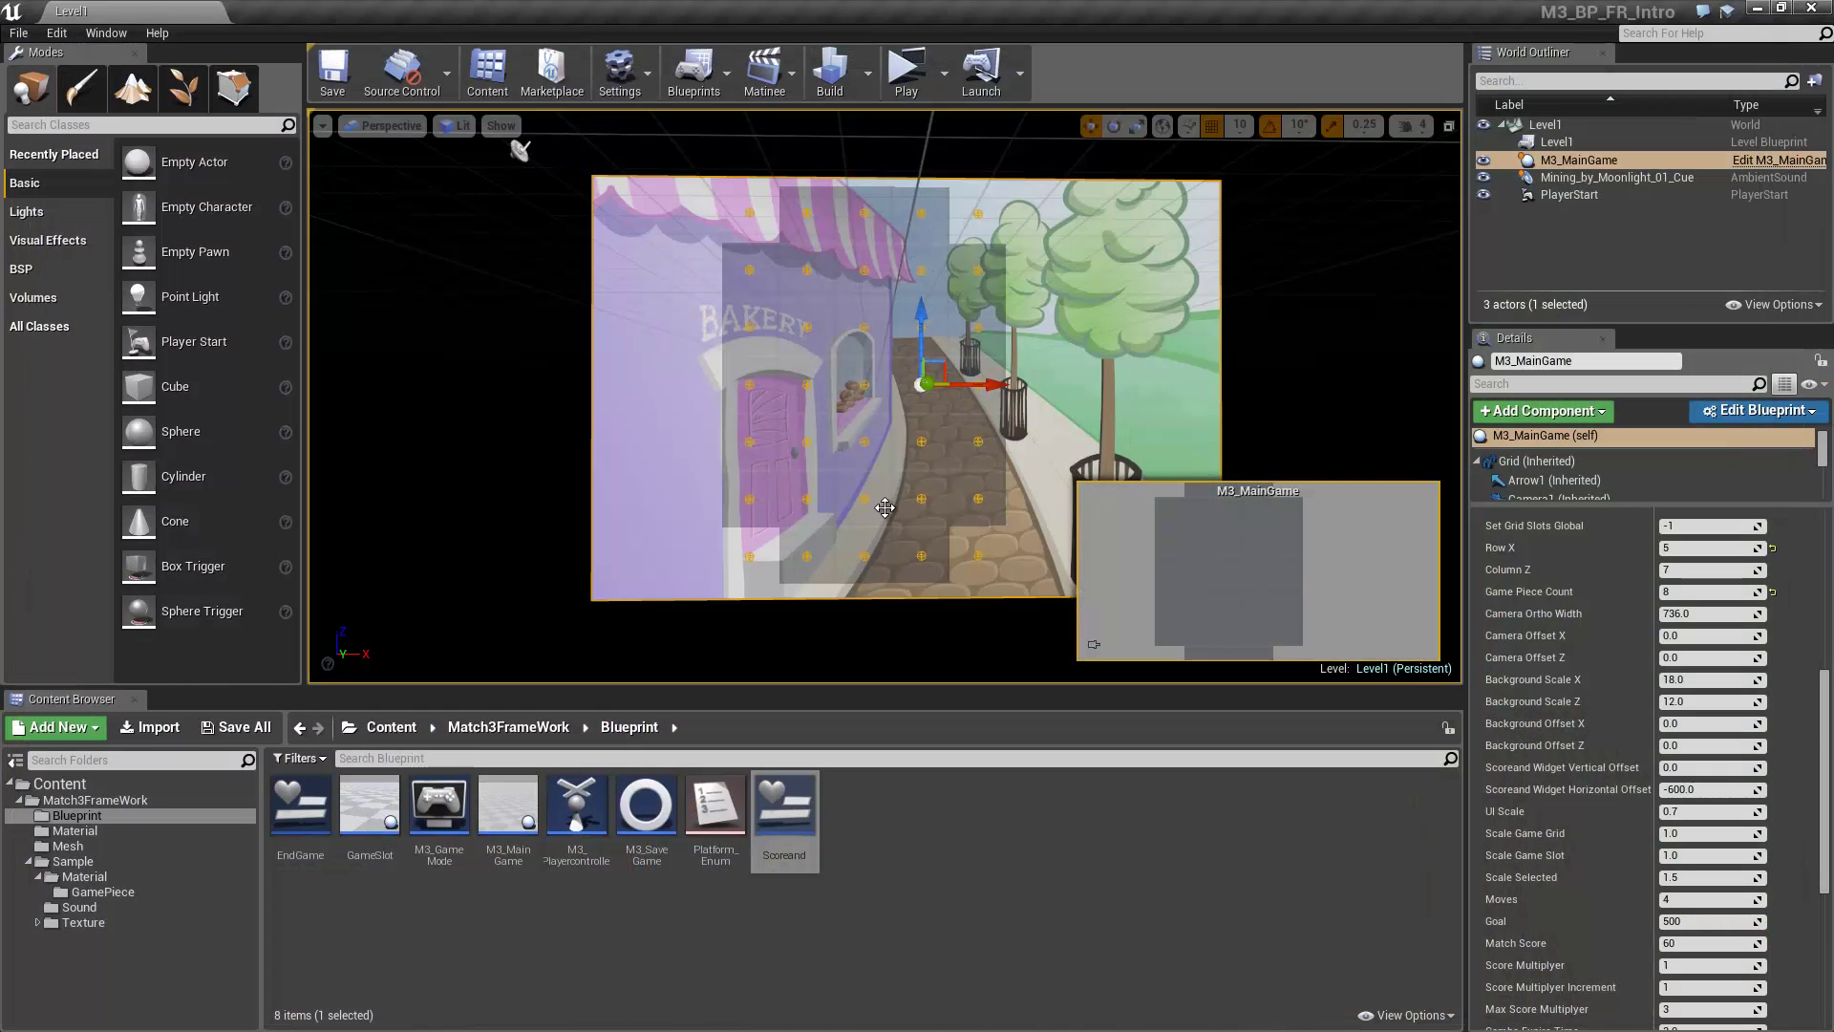
Playtest the scoreboard at its current UI scale, then set UI Scale to 0.7
scroll(1567, 688, down, 3)
scroll(1567, 690, down, 1)
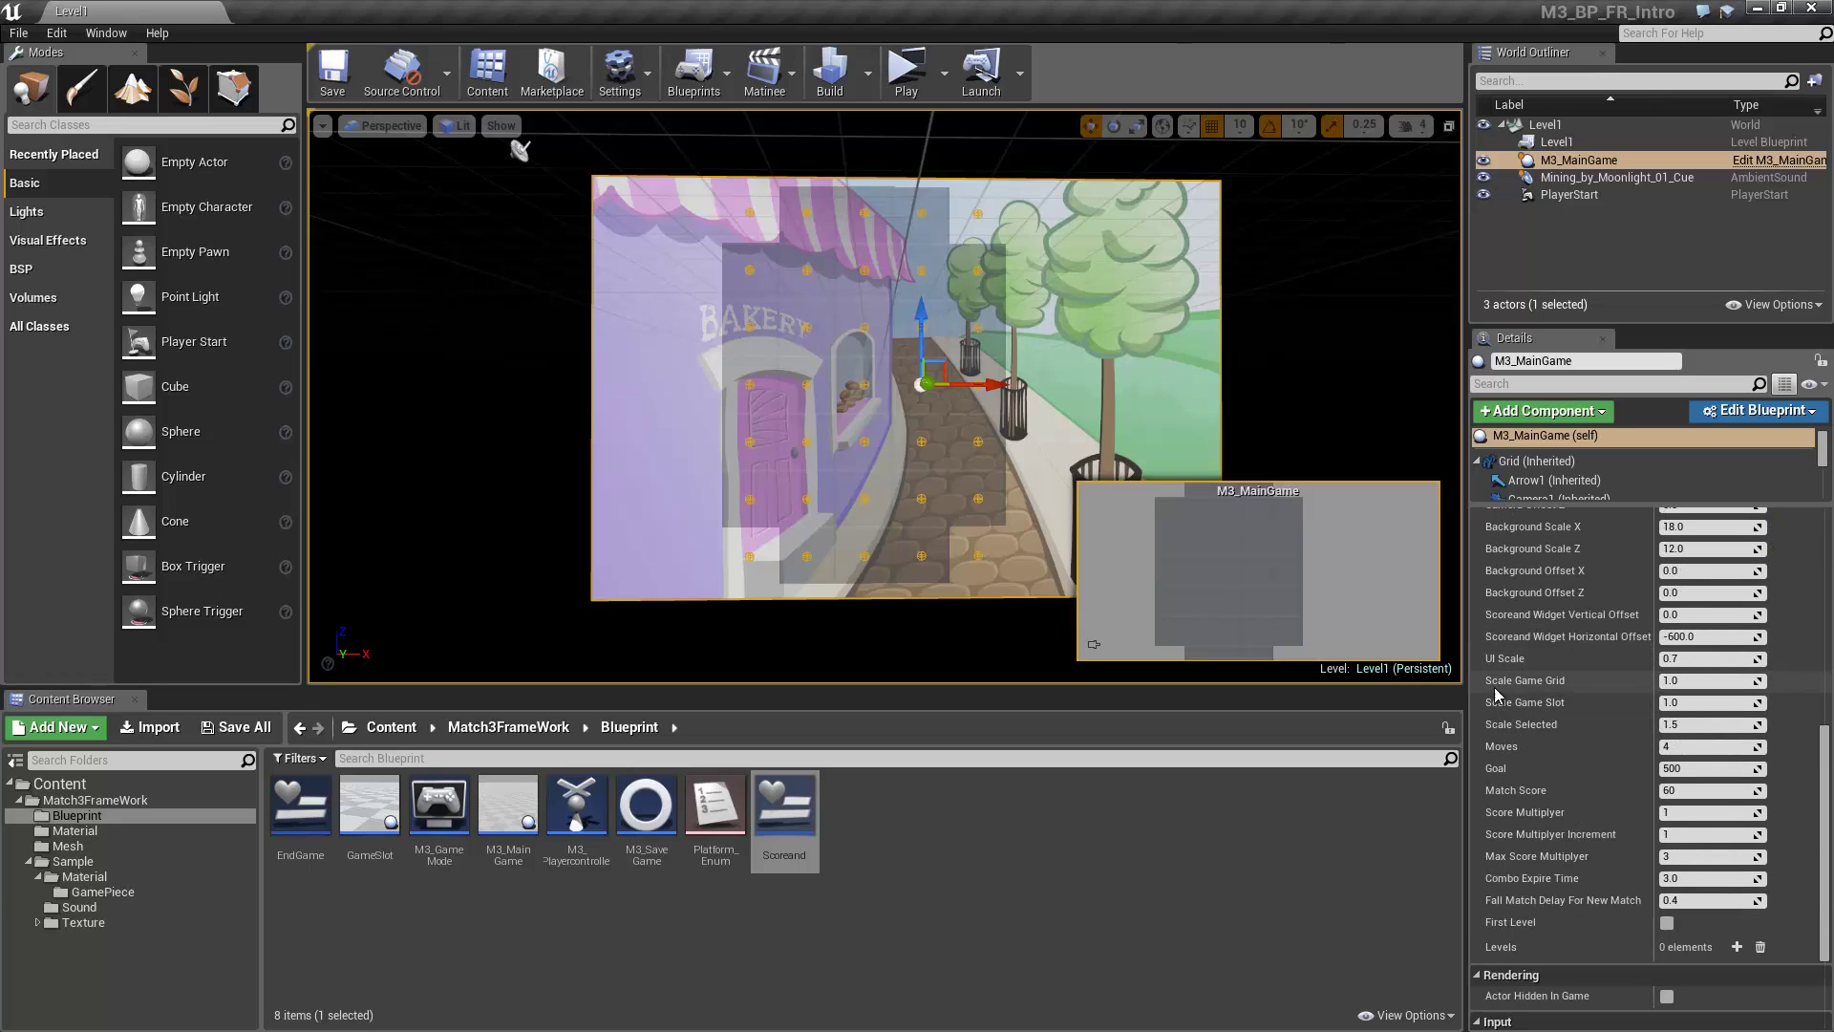
click(1682, 659)
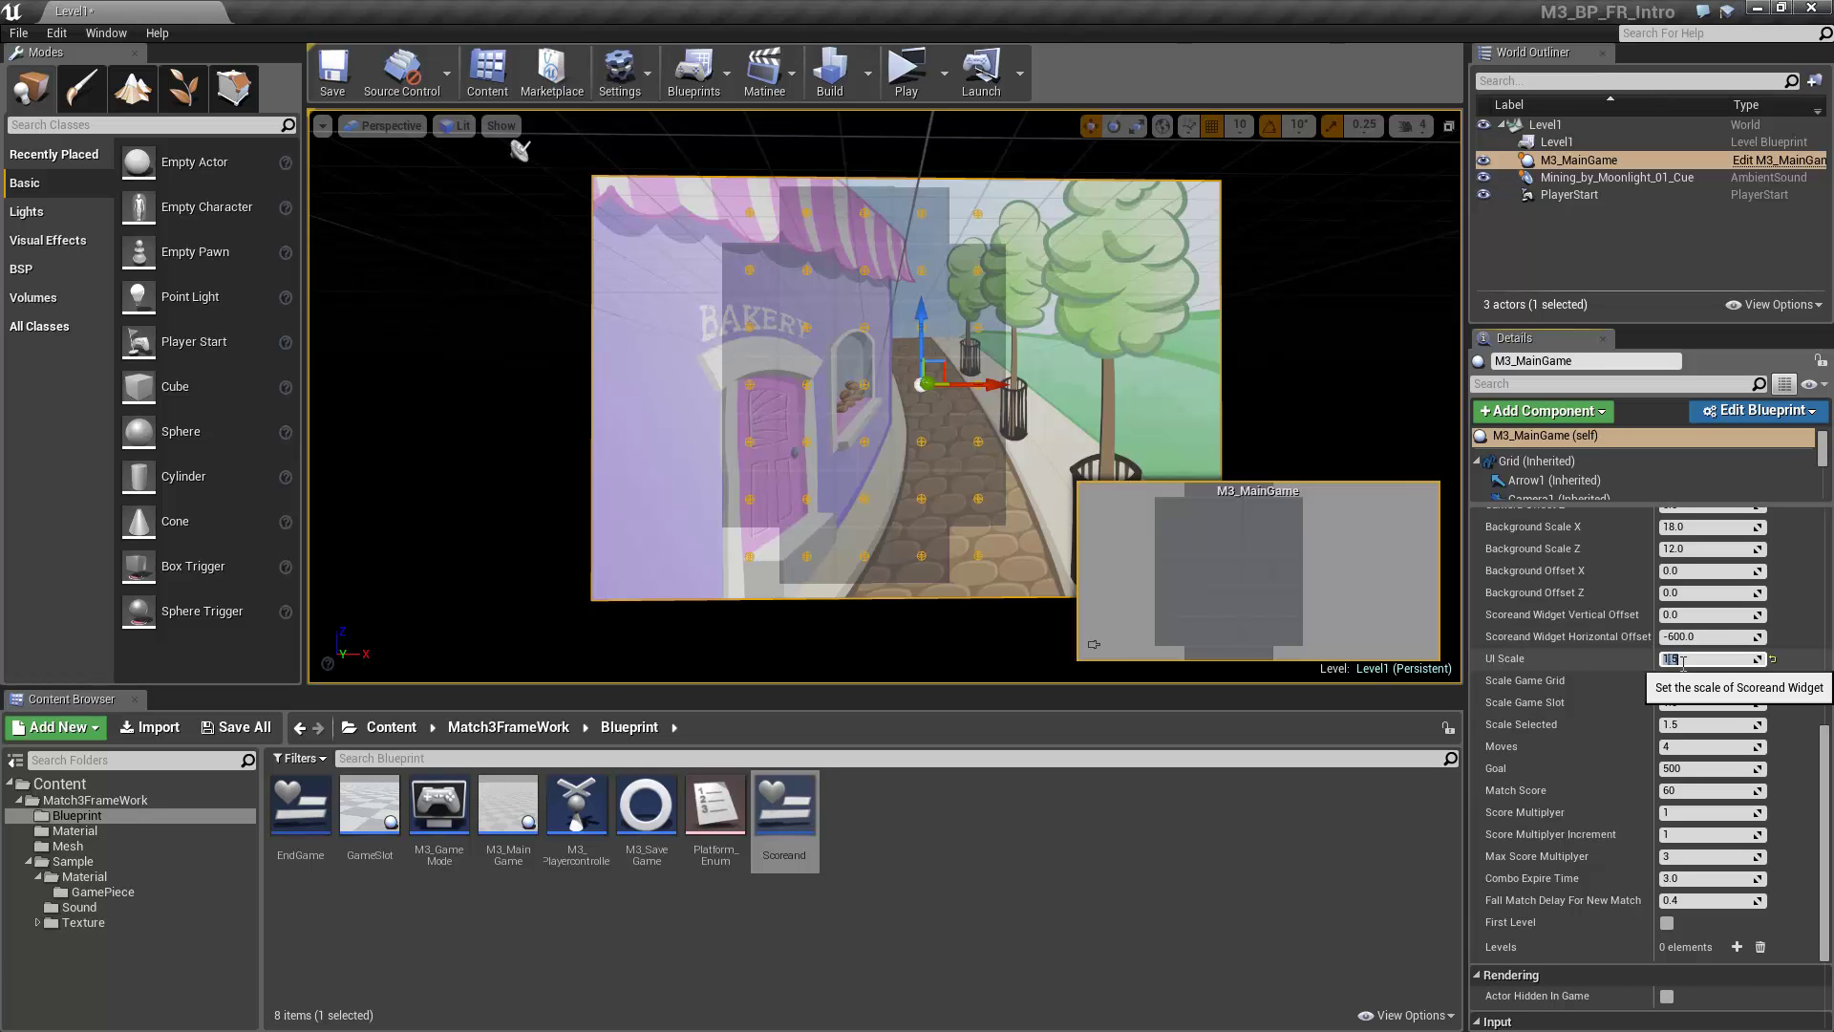
click(908, 72)
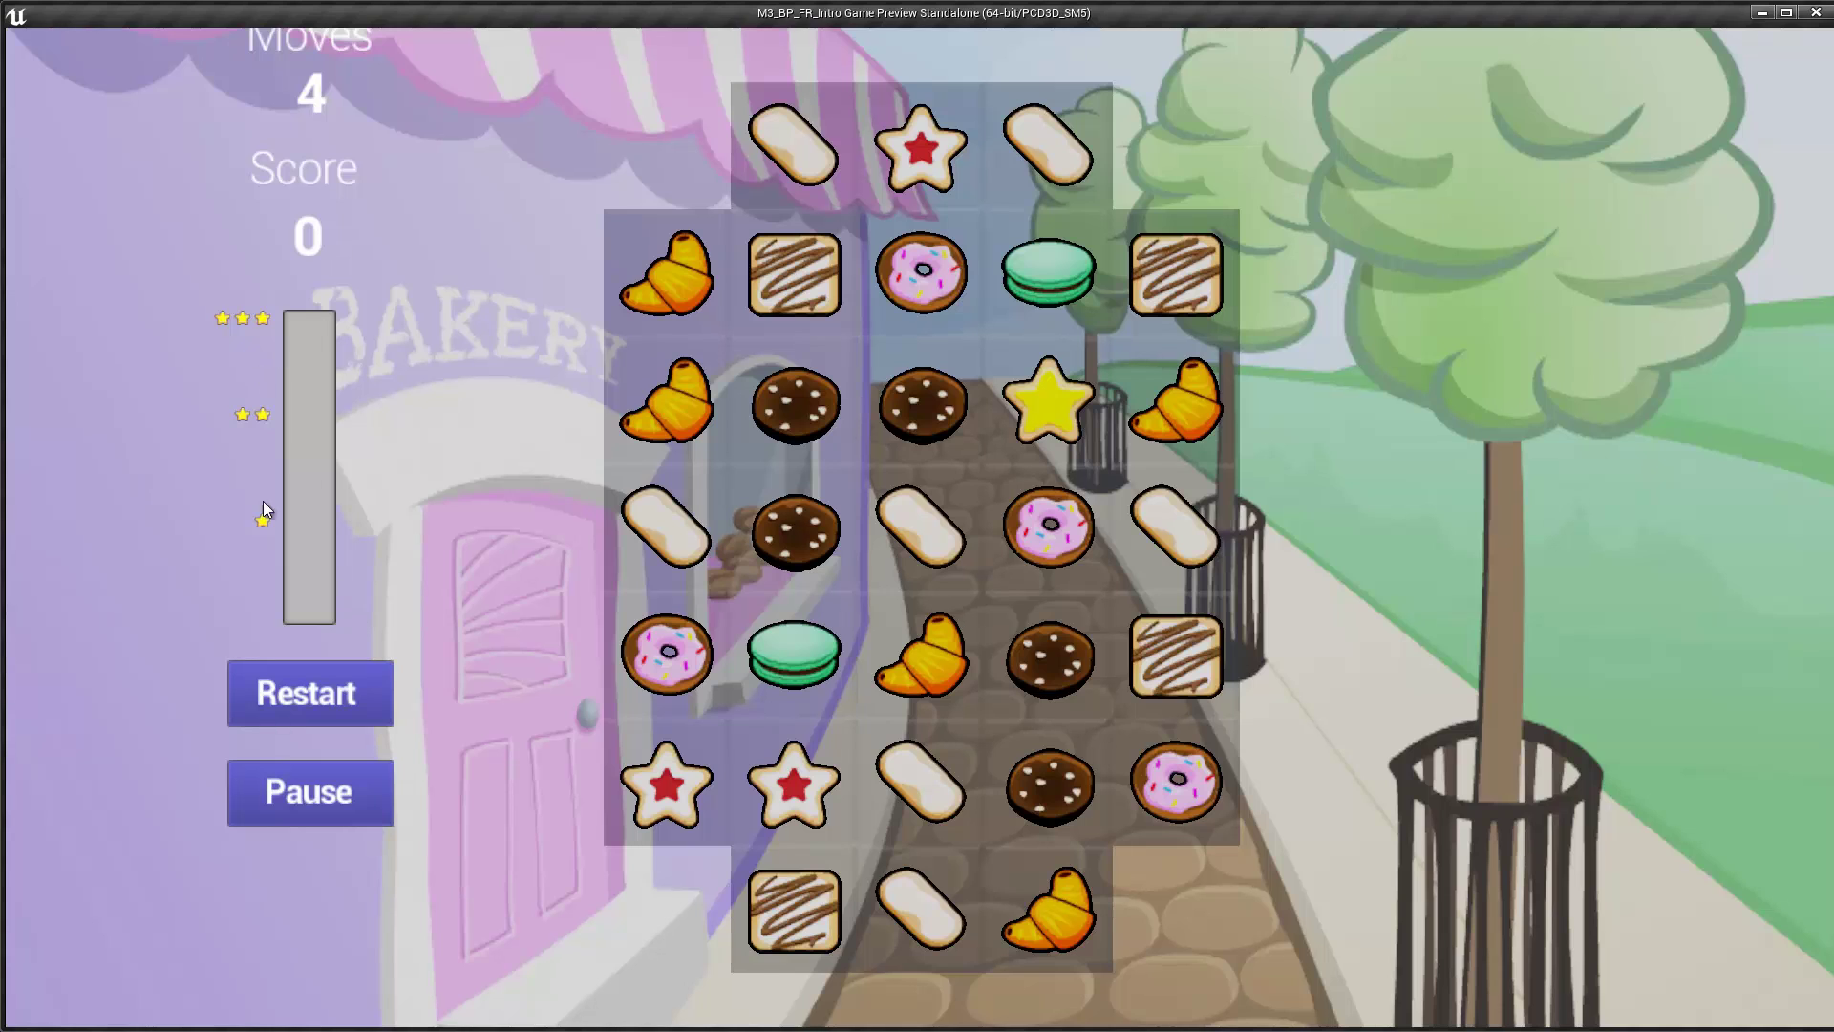
key(Escape)
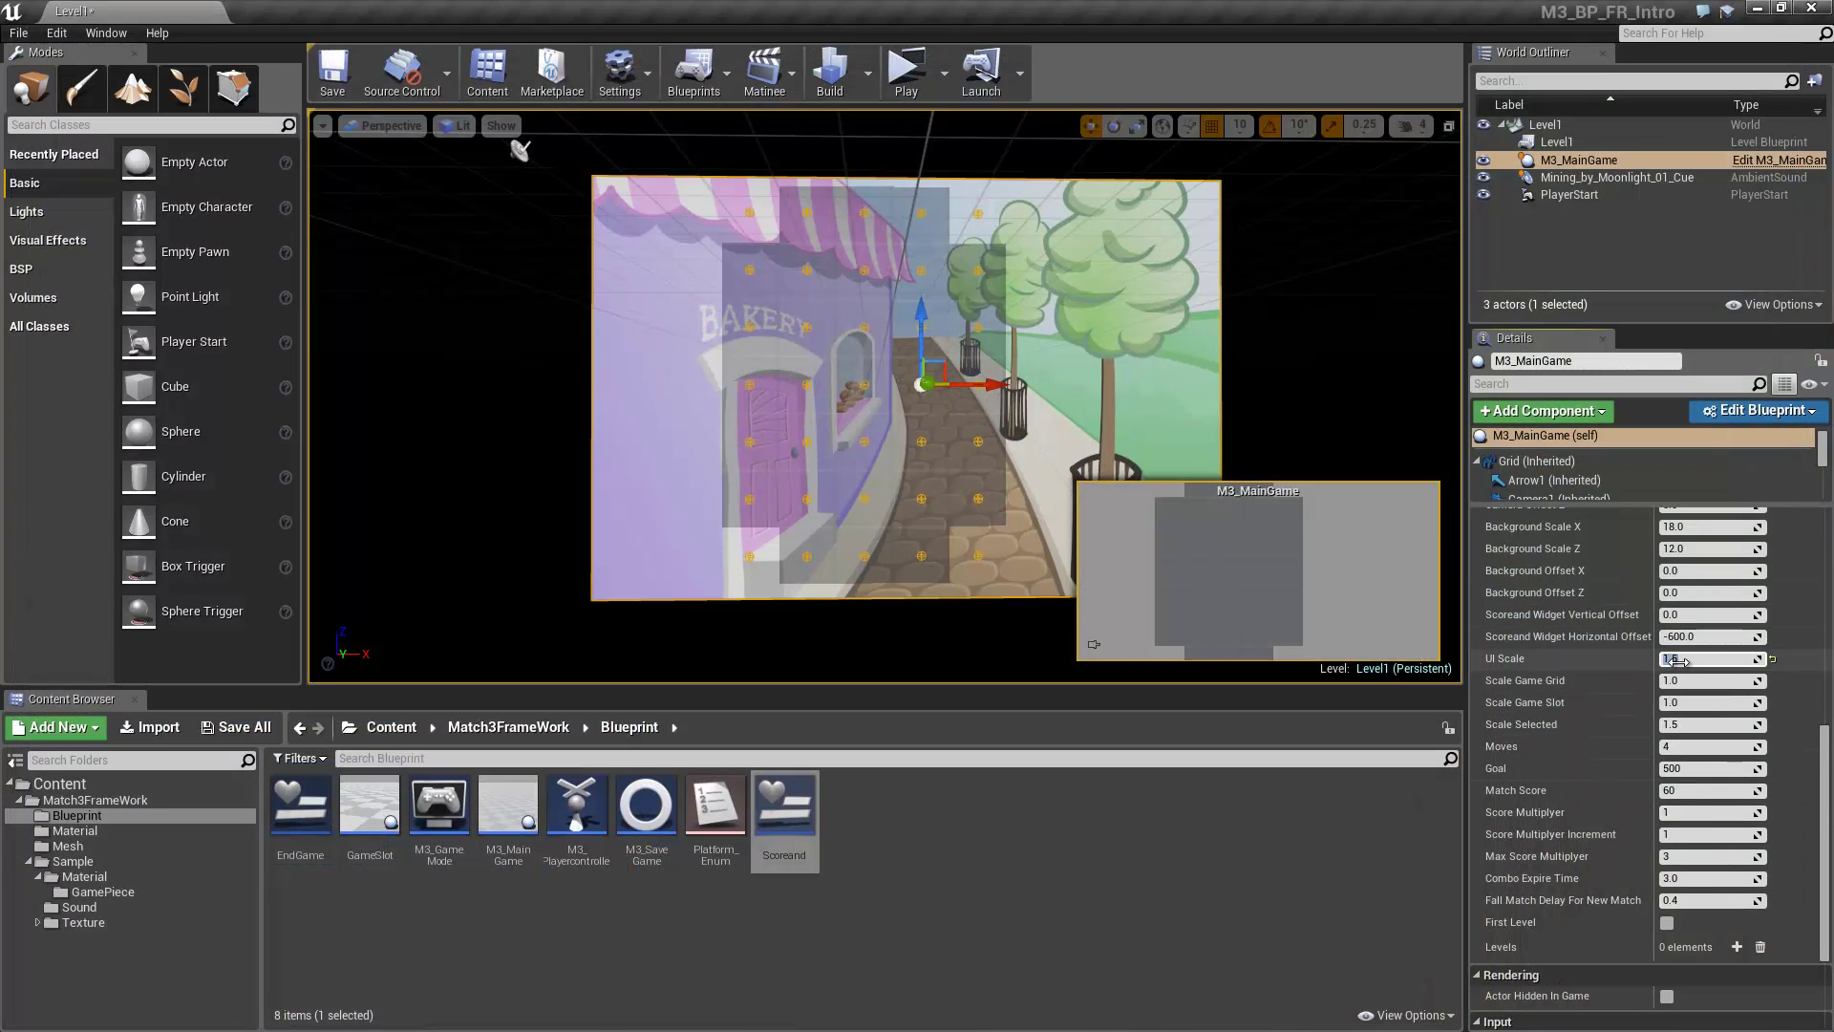
text(0.7)
Set Scale Game Grid to 0.5
click(1690, 680)
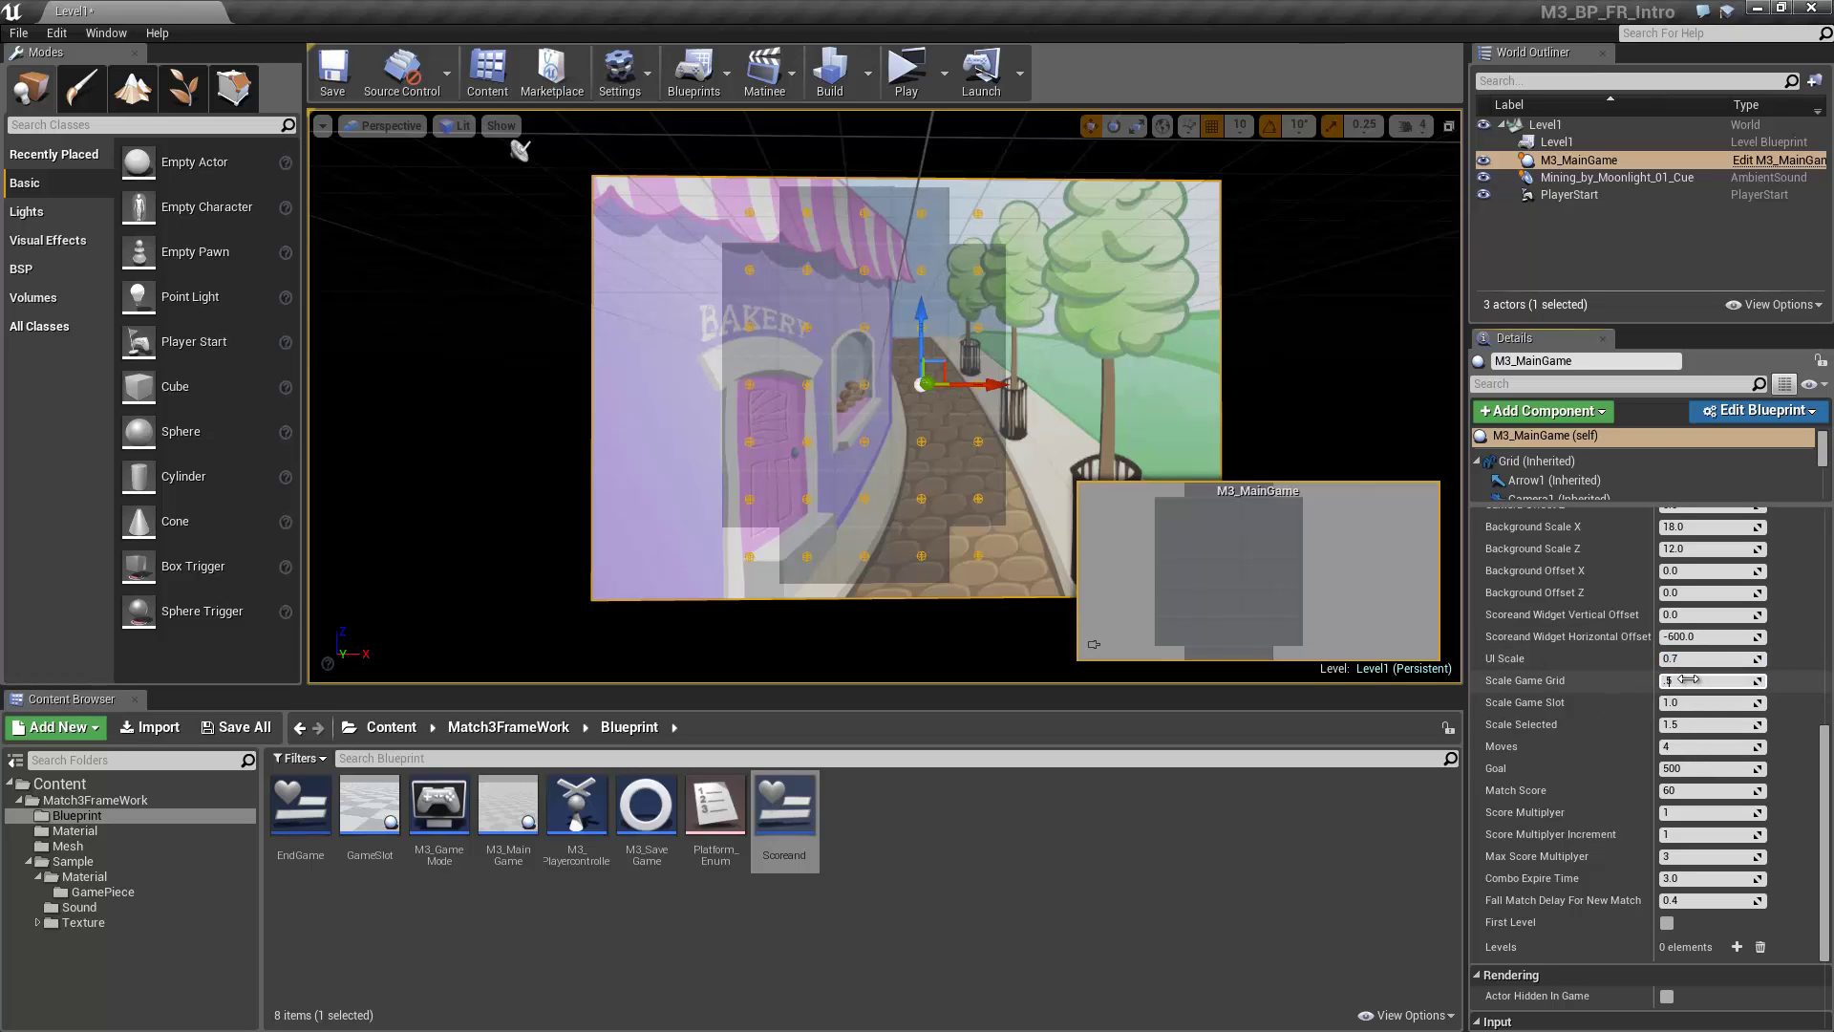
text(0.5)
key(Return)
Playtest the half-size grid, then set Scale Game Slot to 0.7 and test again
click(906, 72)
key(Escape)
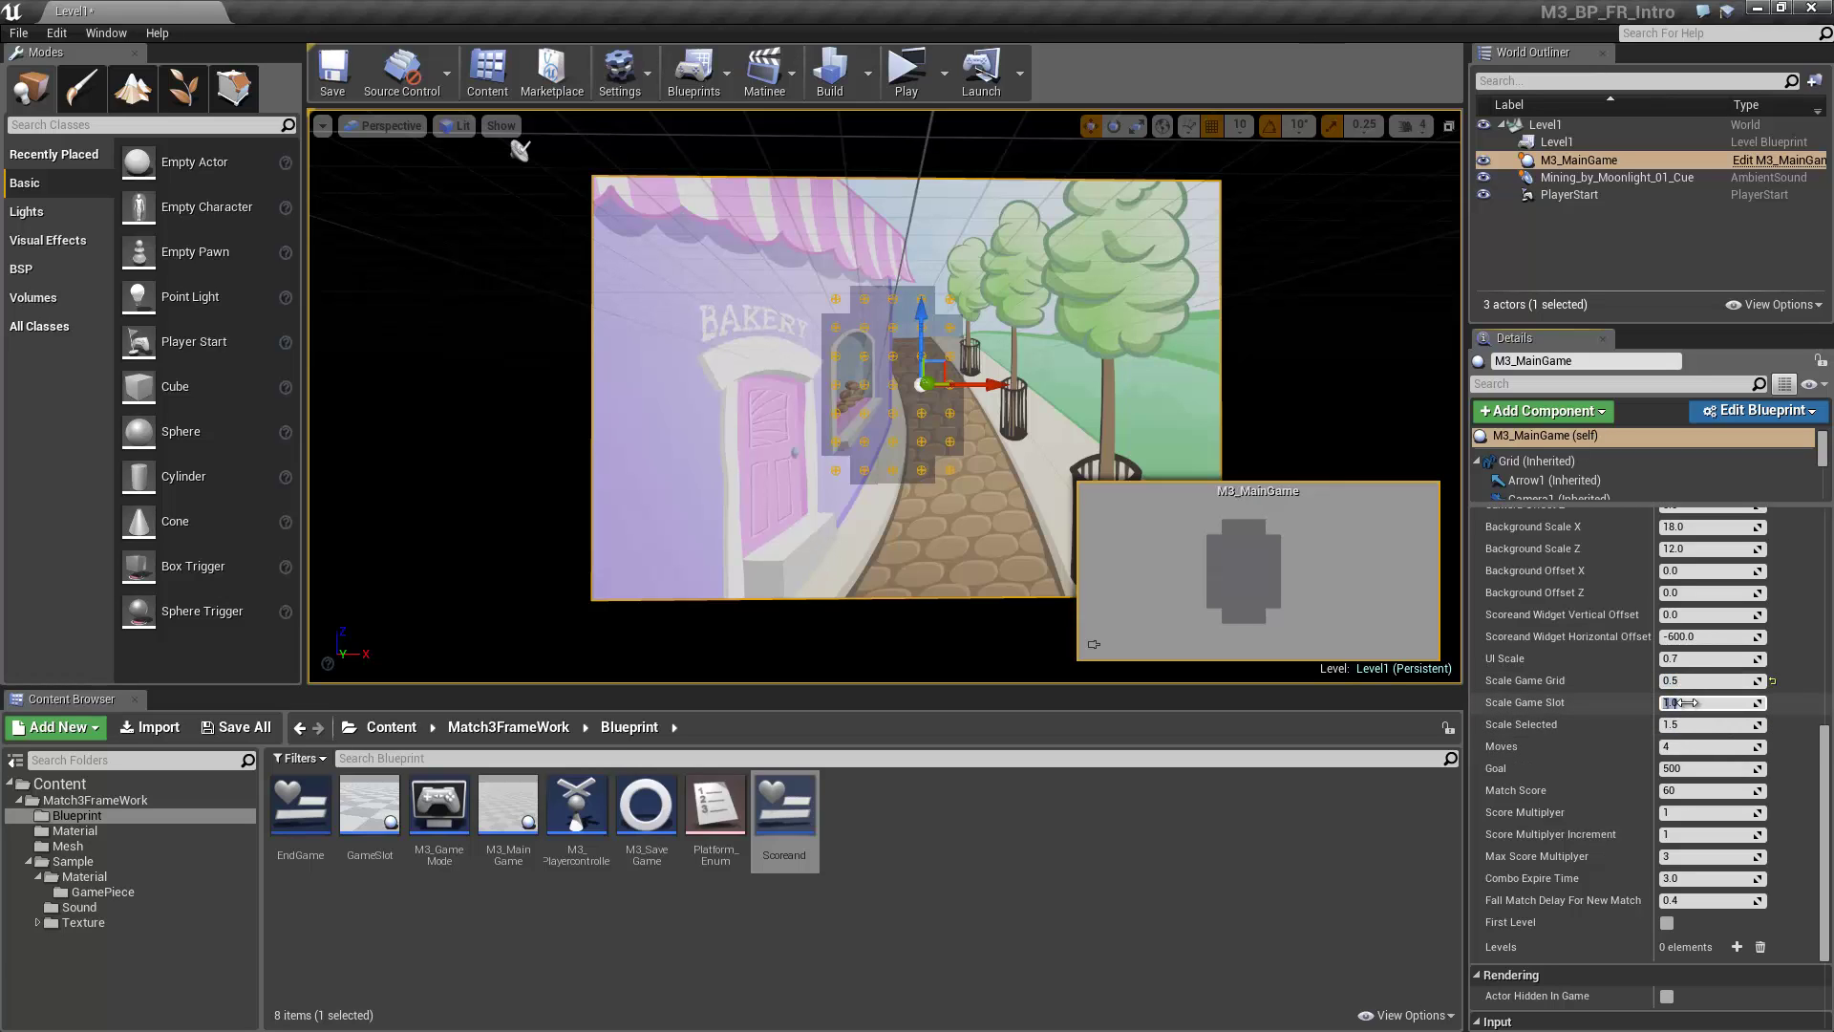
text(0.7)
key(Return)
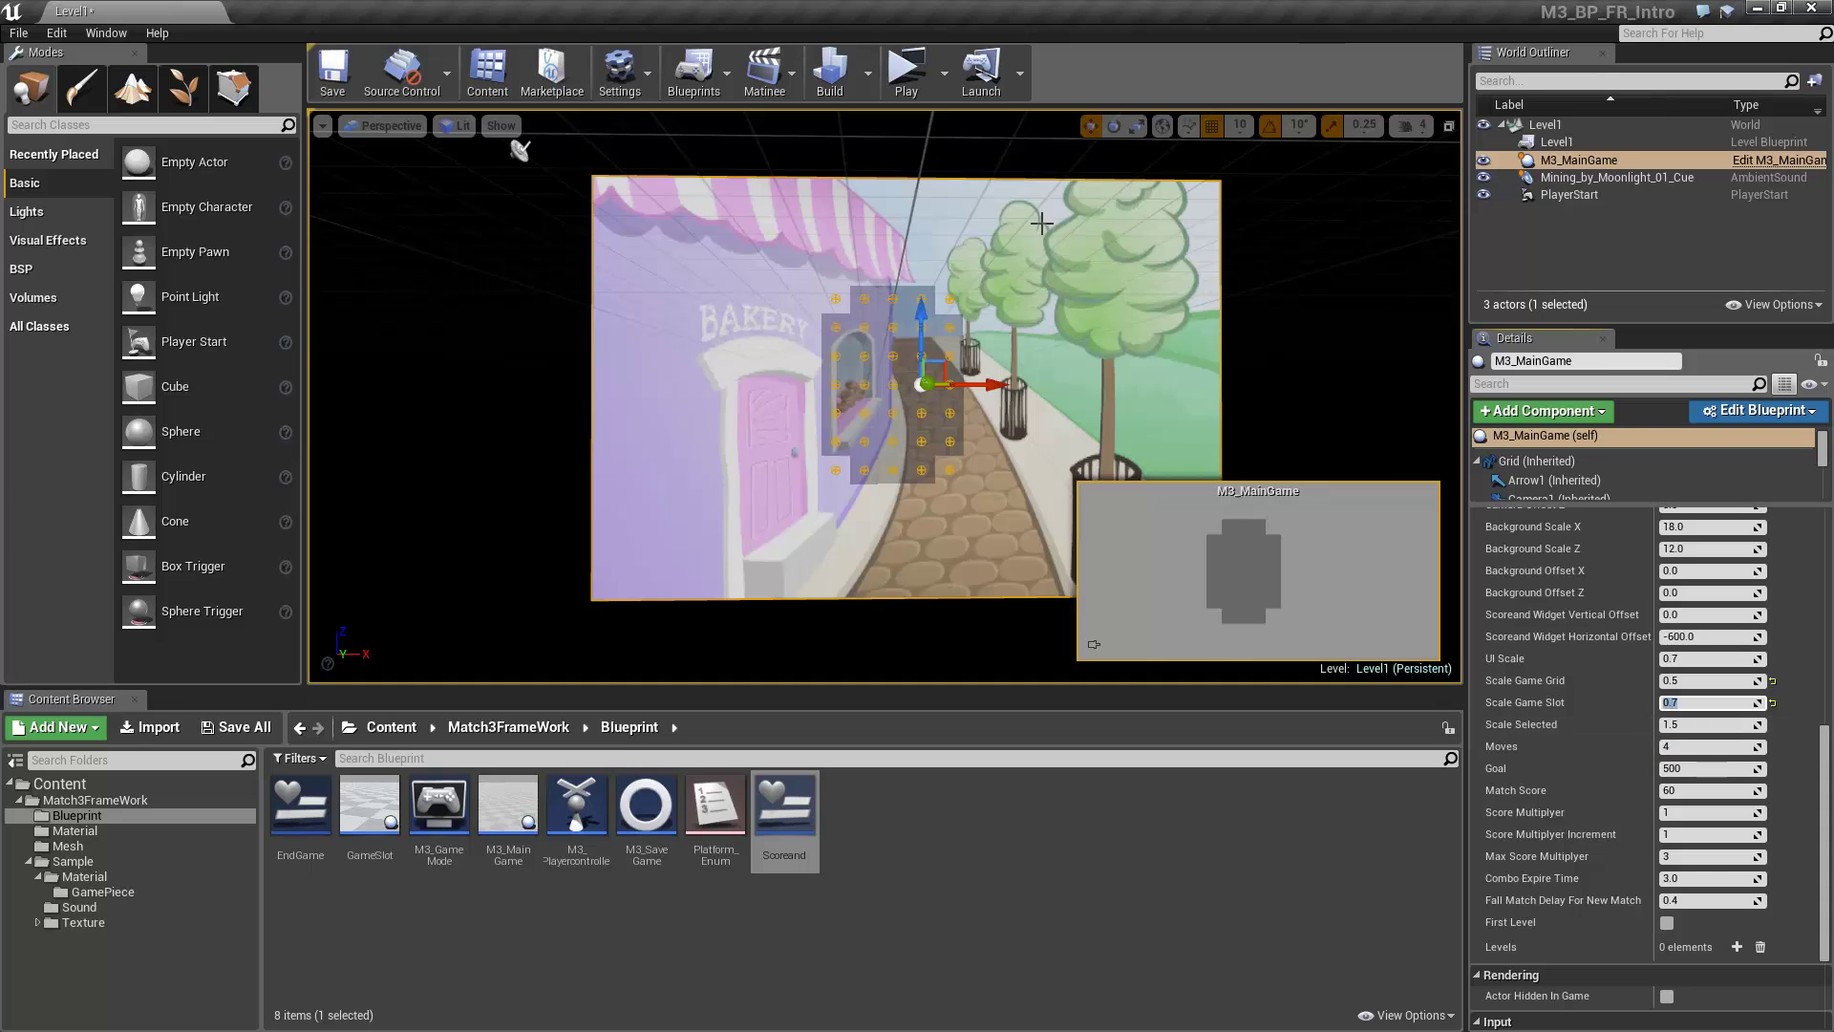
click(906, 71)
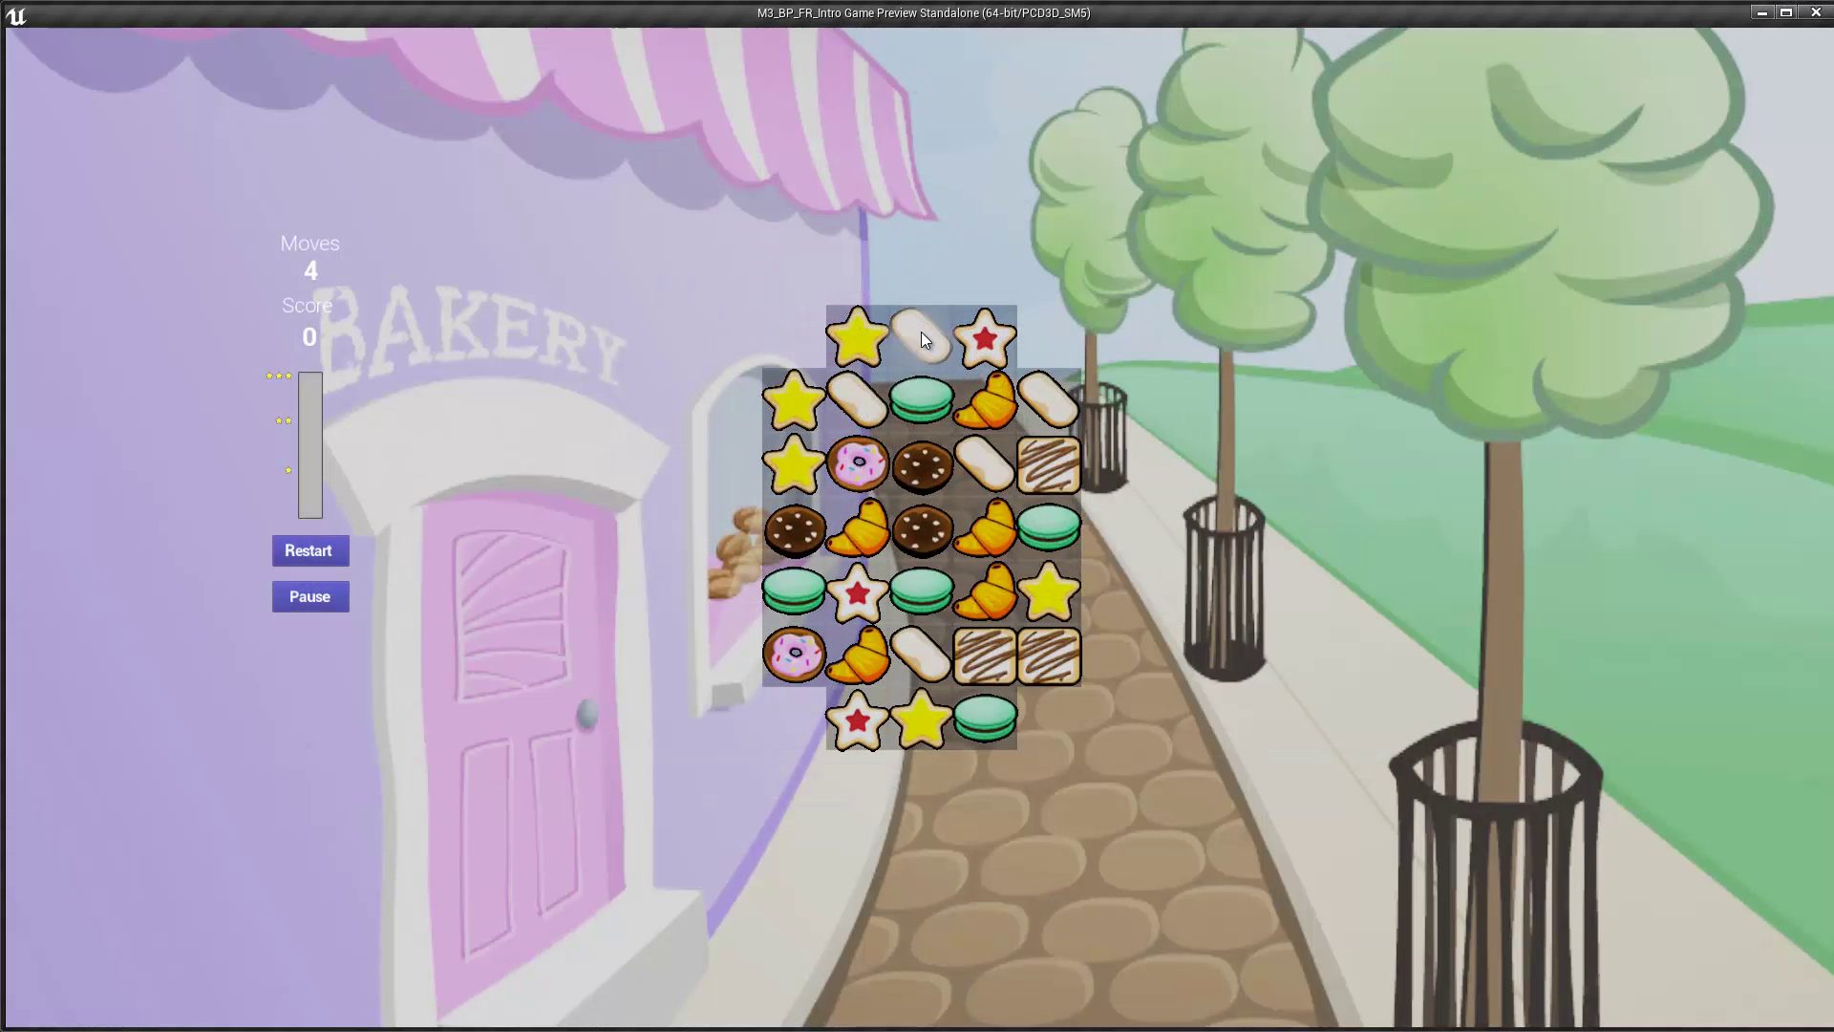
key(Escape)
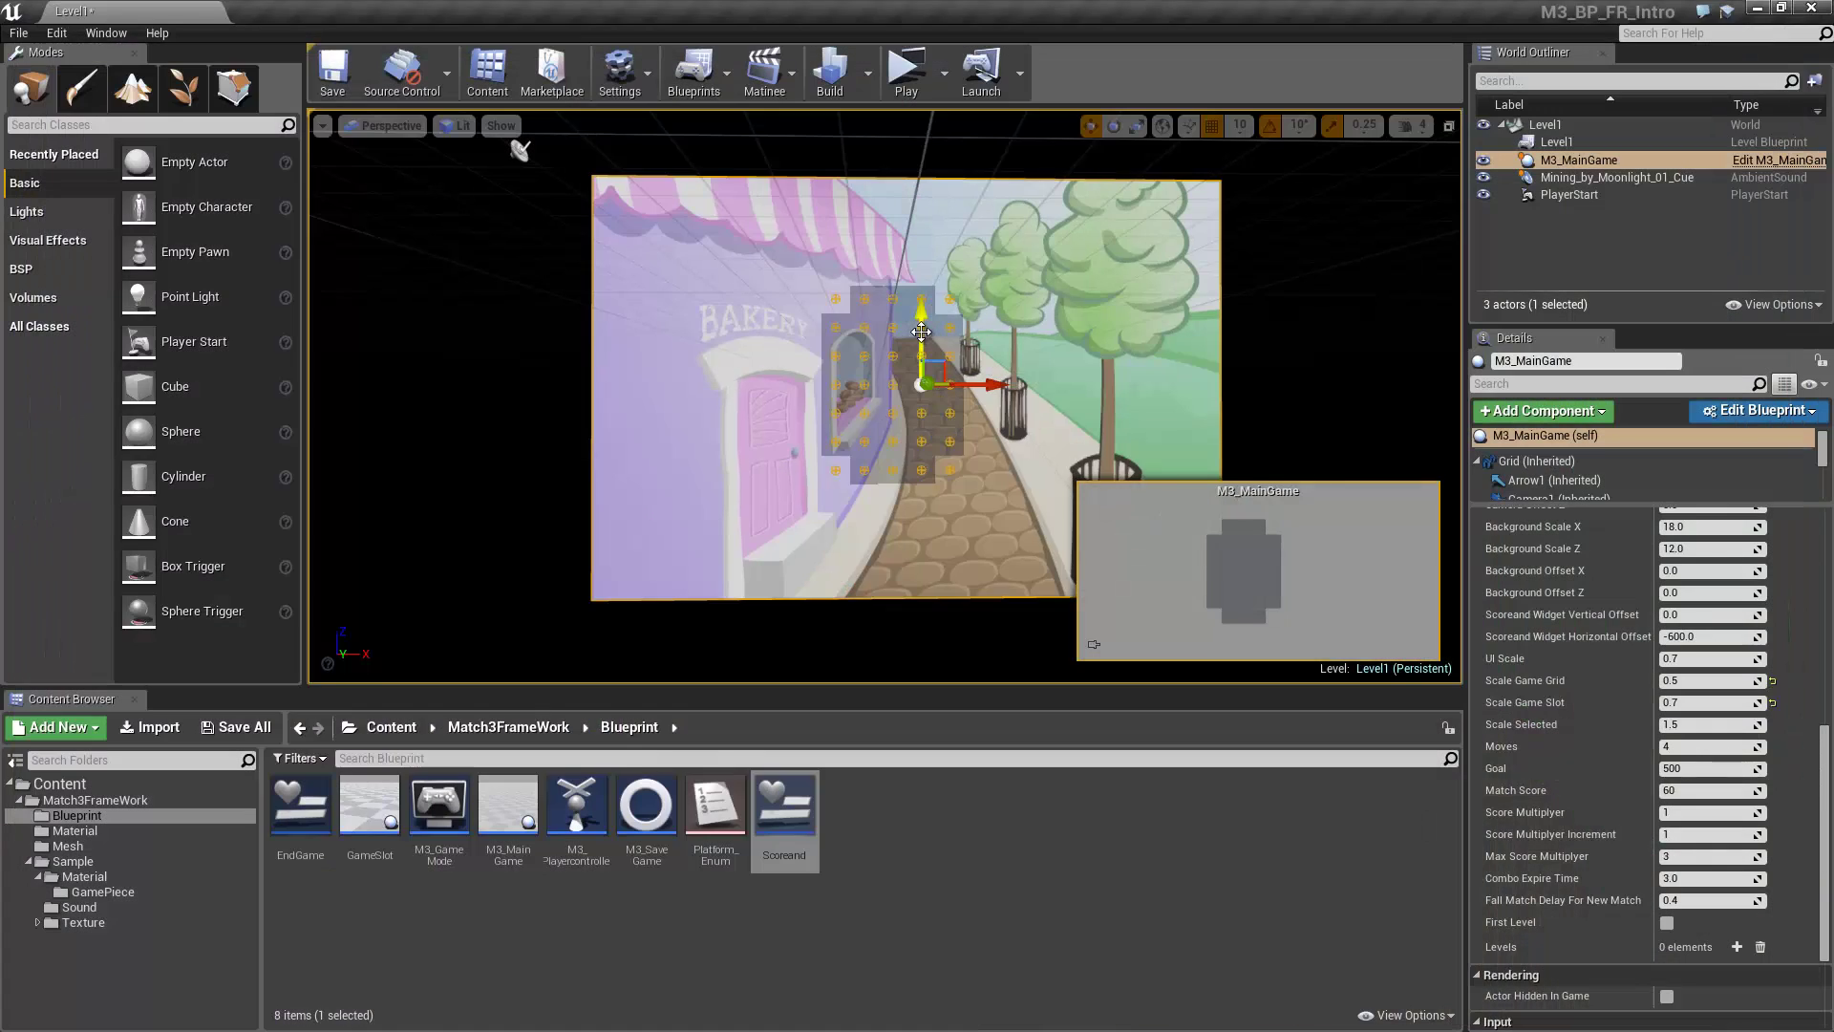
Change Scale Game Slot to 0.5 and playtest the board once more
click(1696, 704)
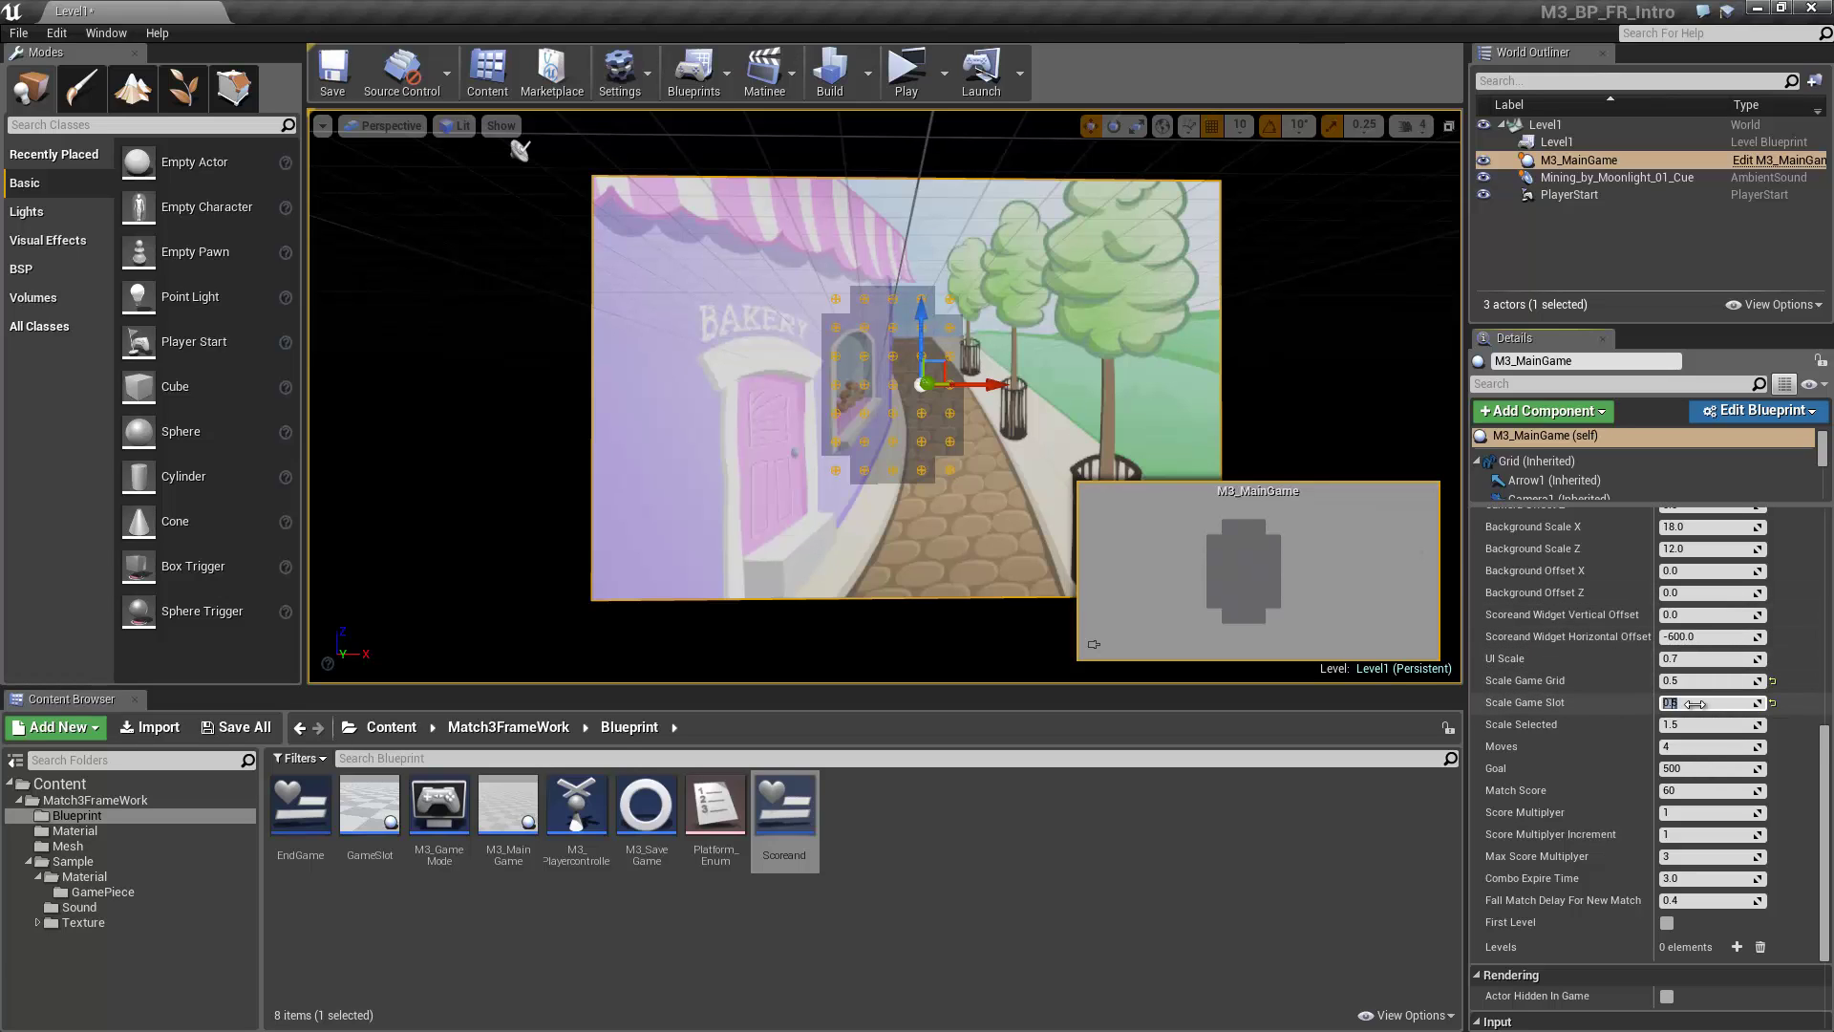
click(906, 71)
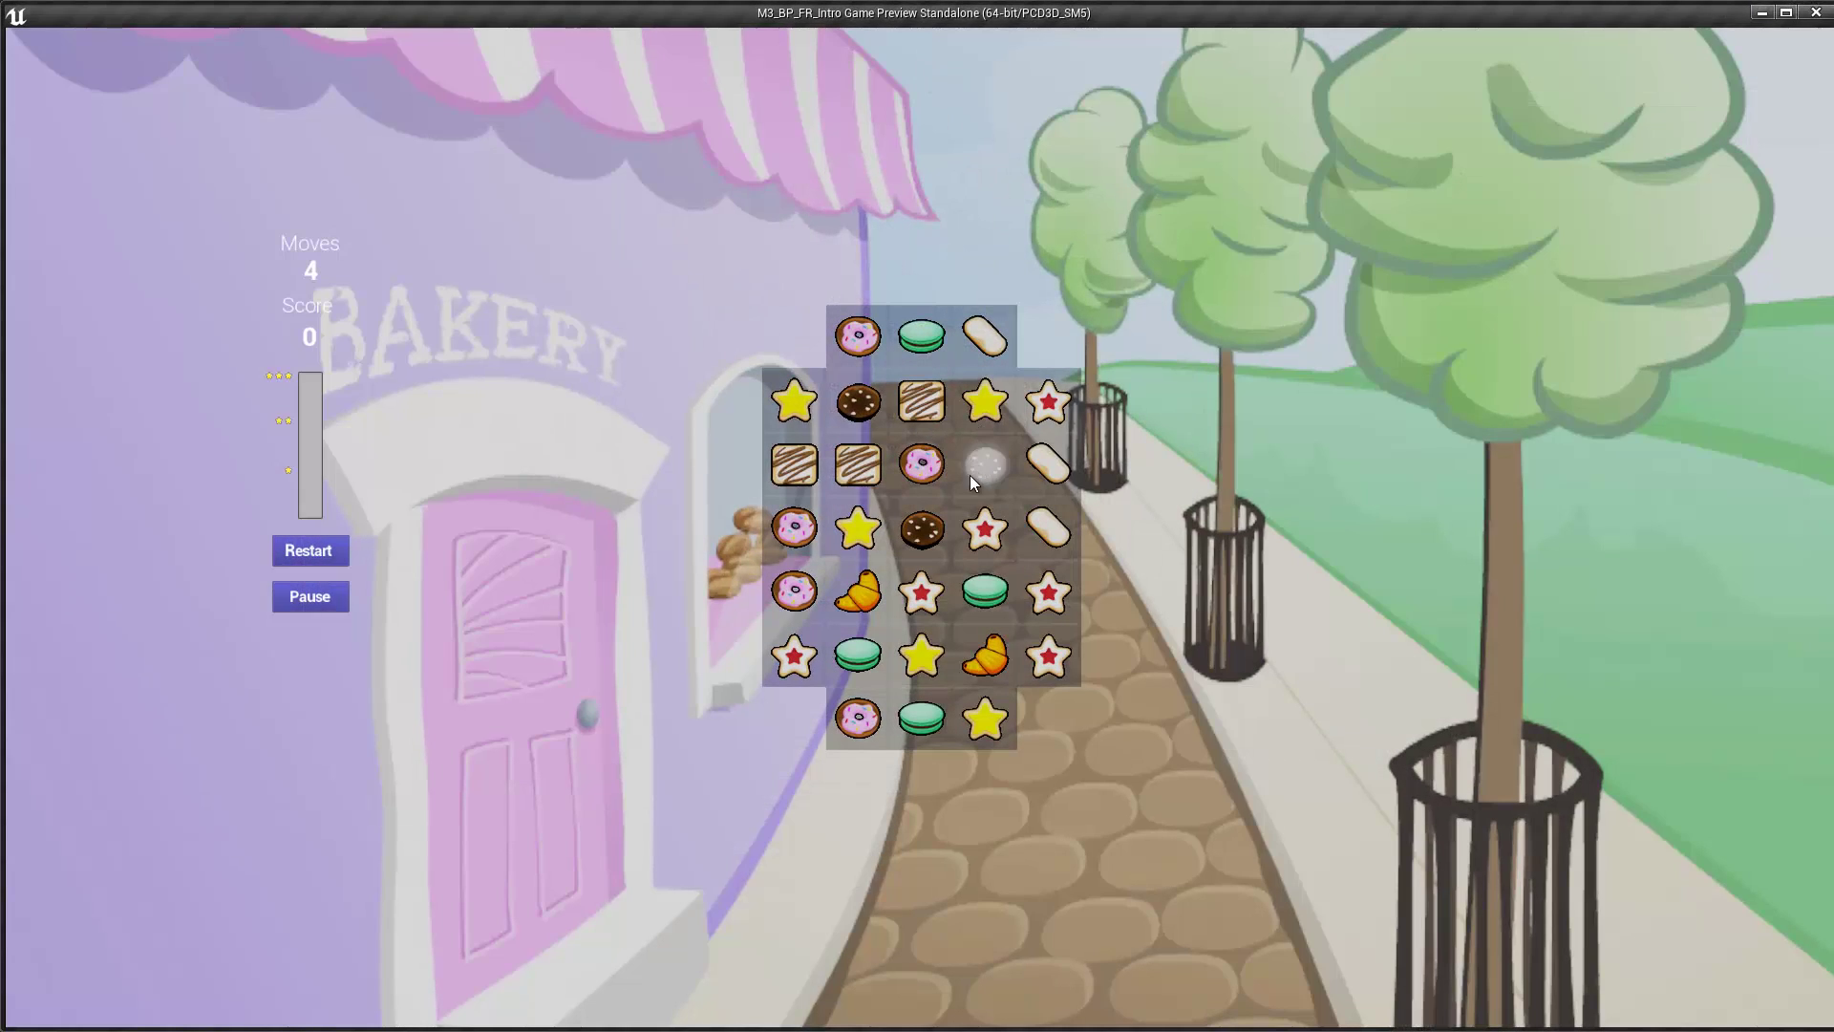
key(Escape)
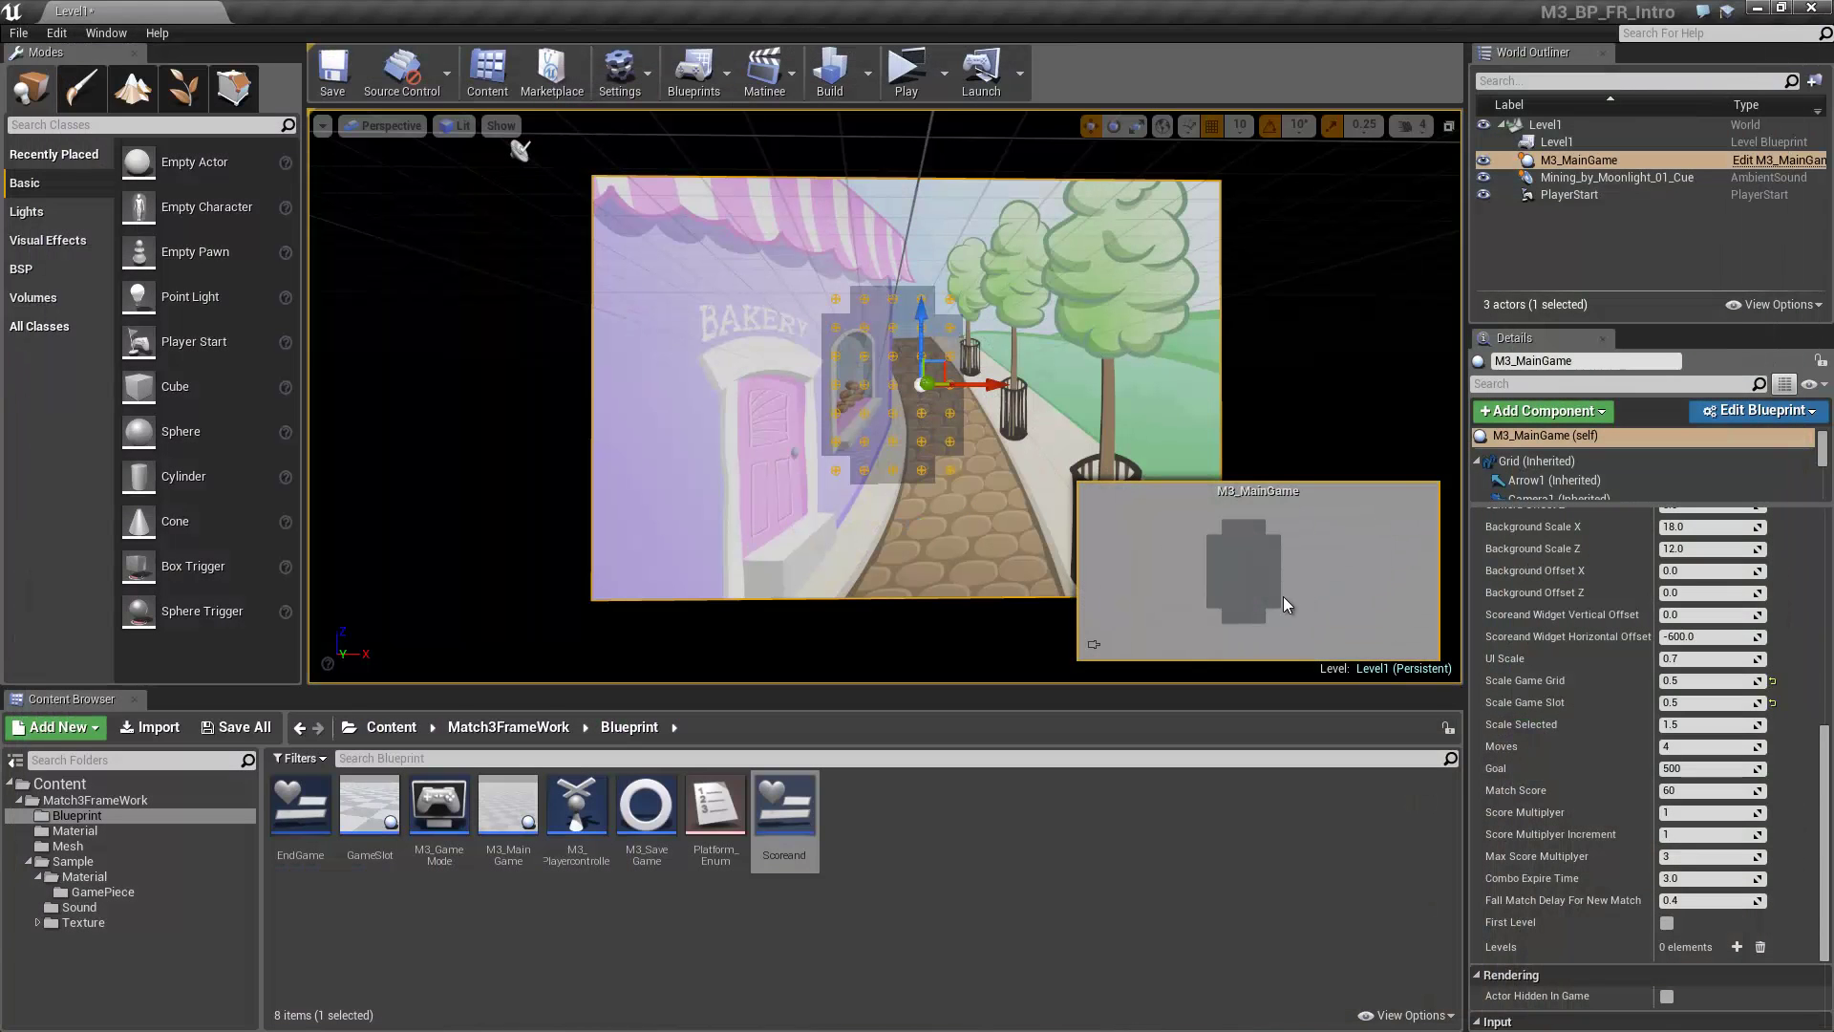
Set Scale Game Grid and Scale Game Slot to 1, then review Match Score and Fall Match Delay
click(1697, 682)
text(1)
click(1697, 704)
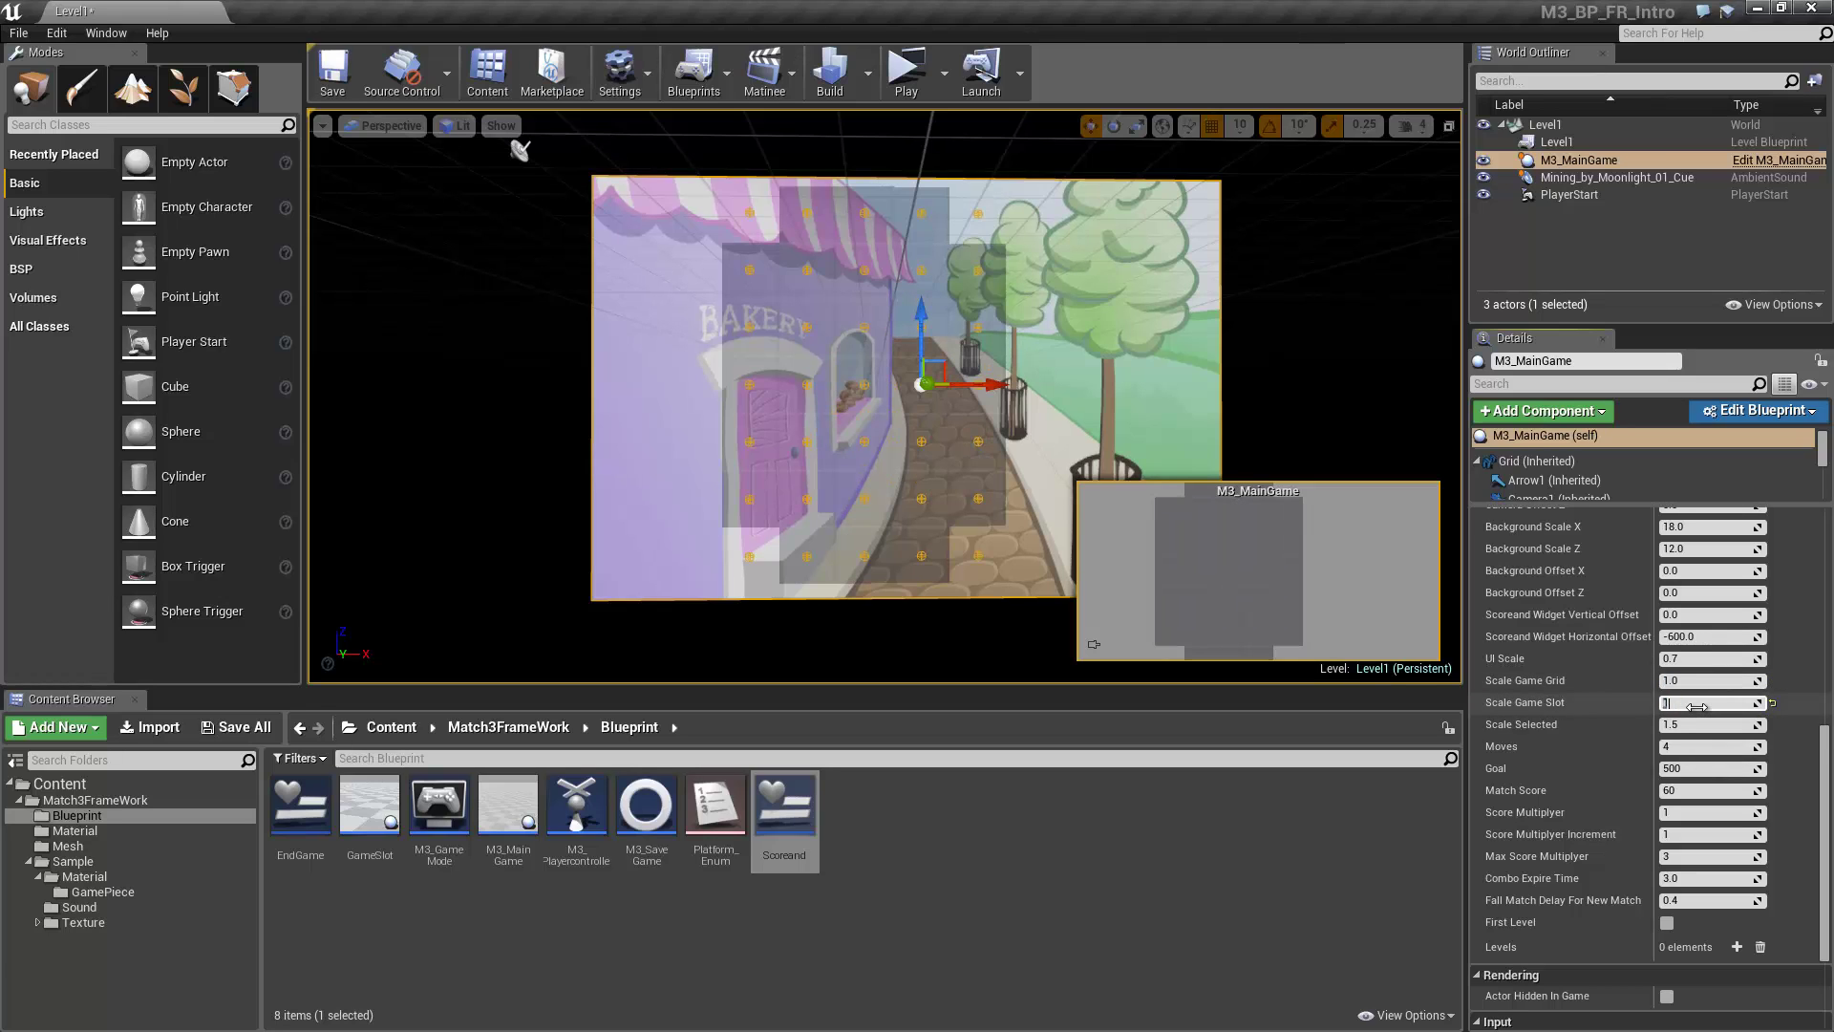
text(1)
key(Return)
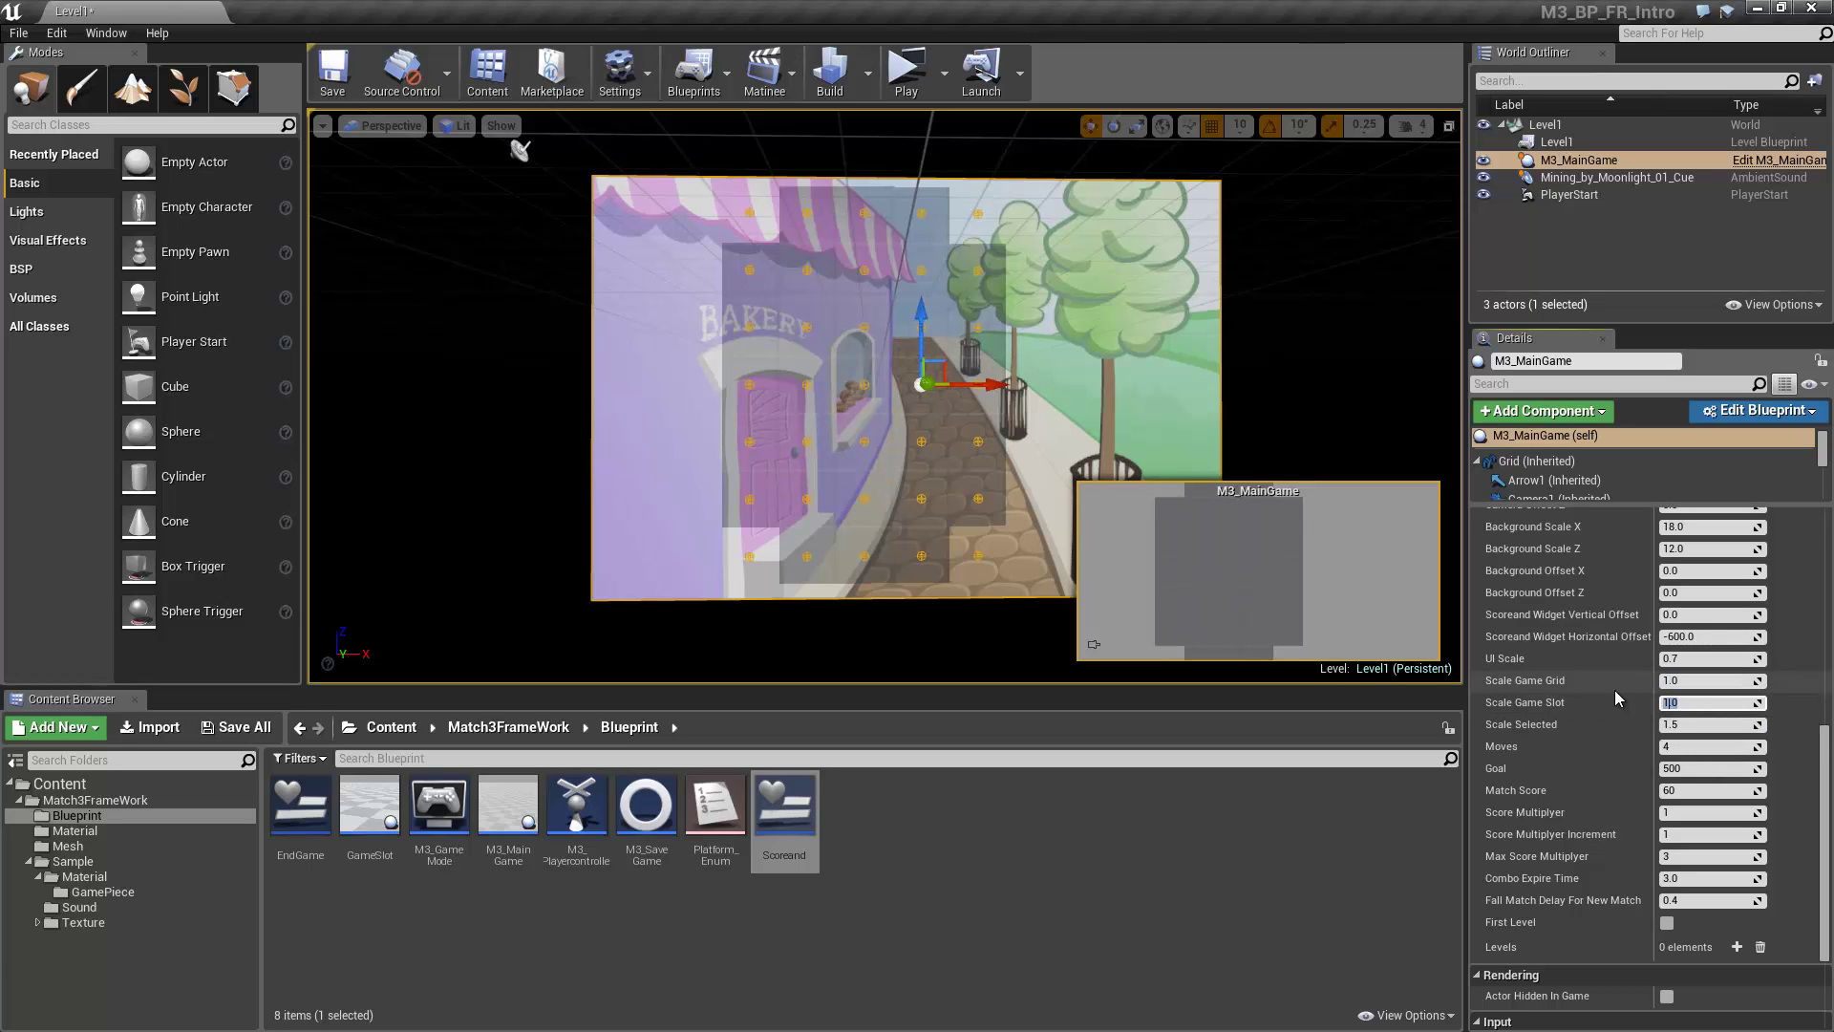
scroll(1602, 735, down, 2)
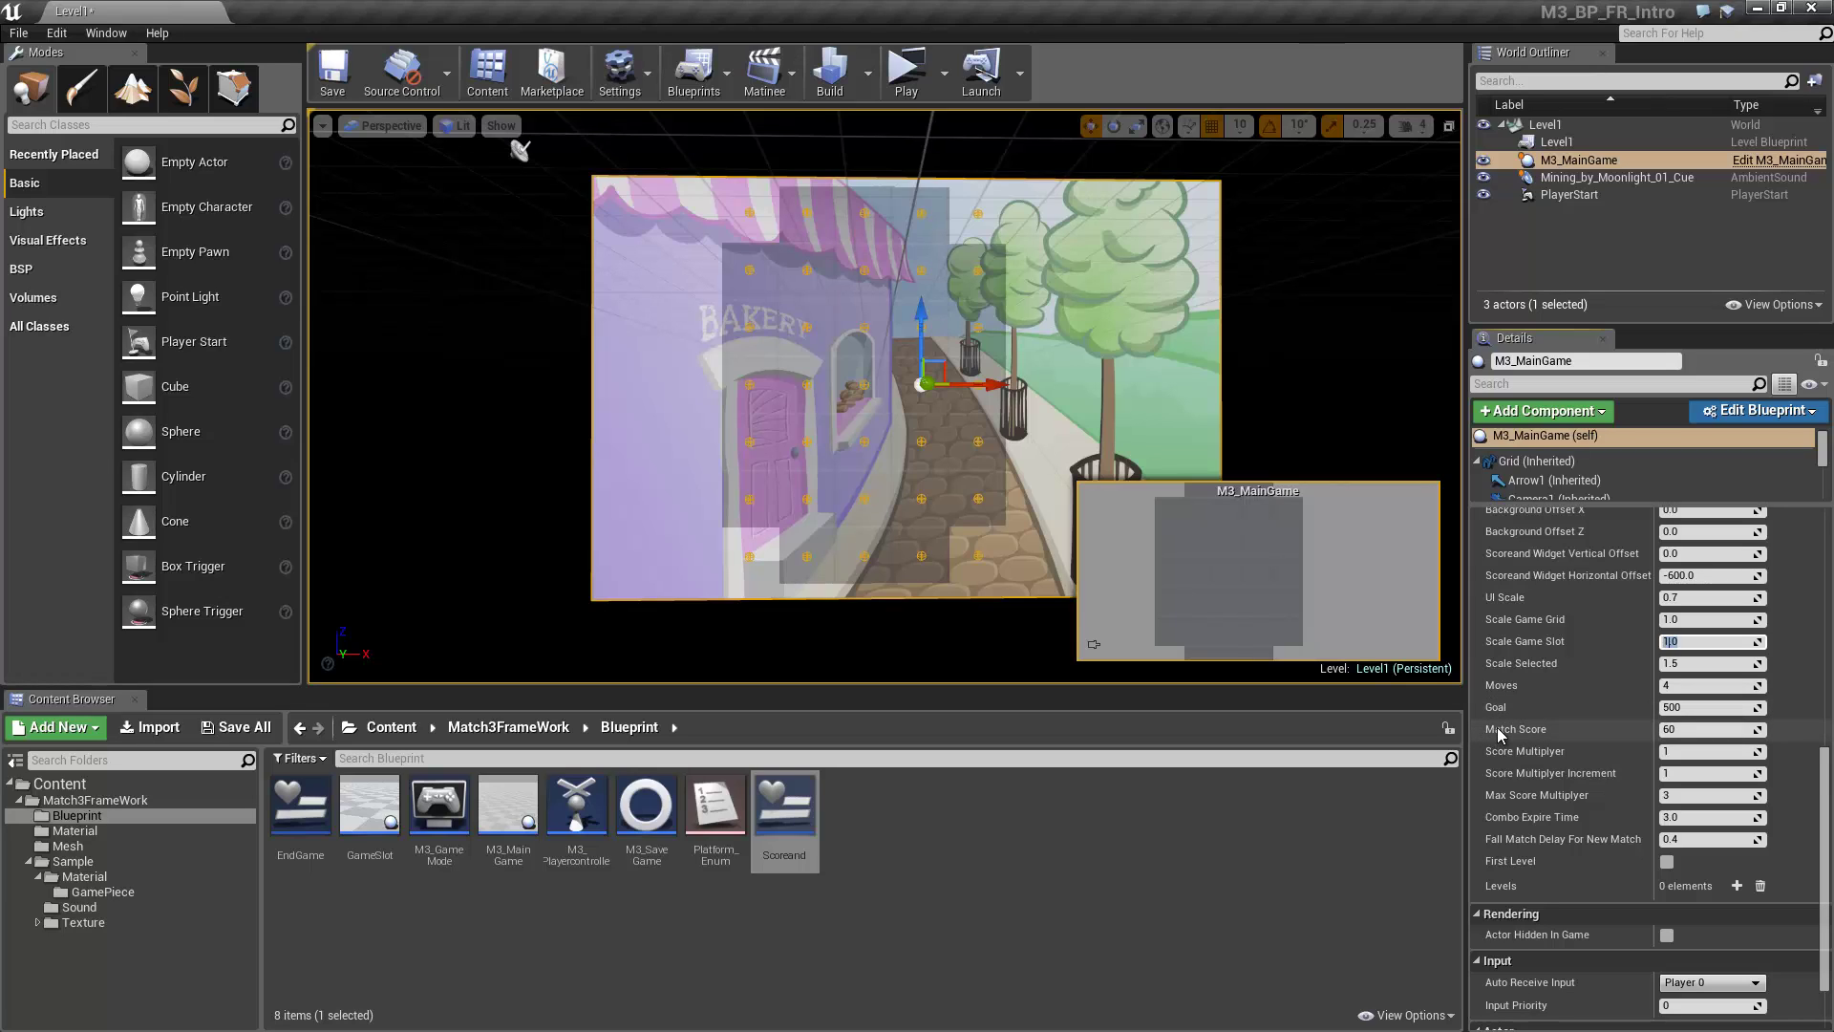
mouse_move(1500, 734)
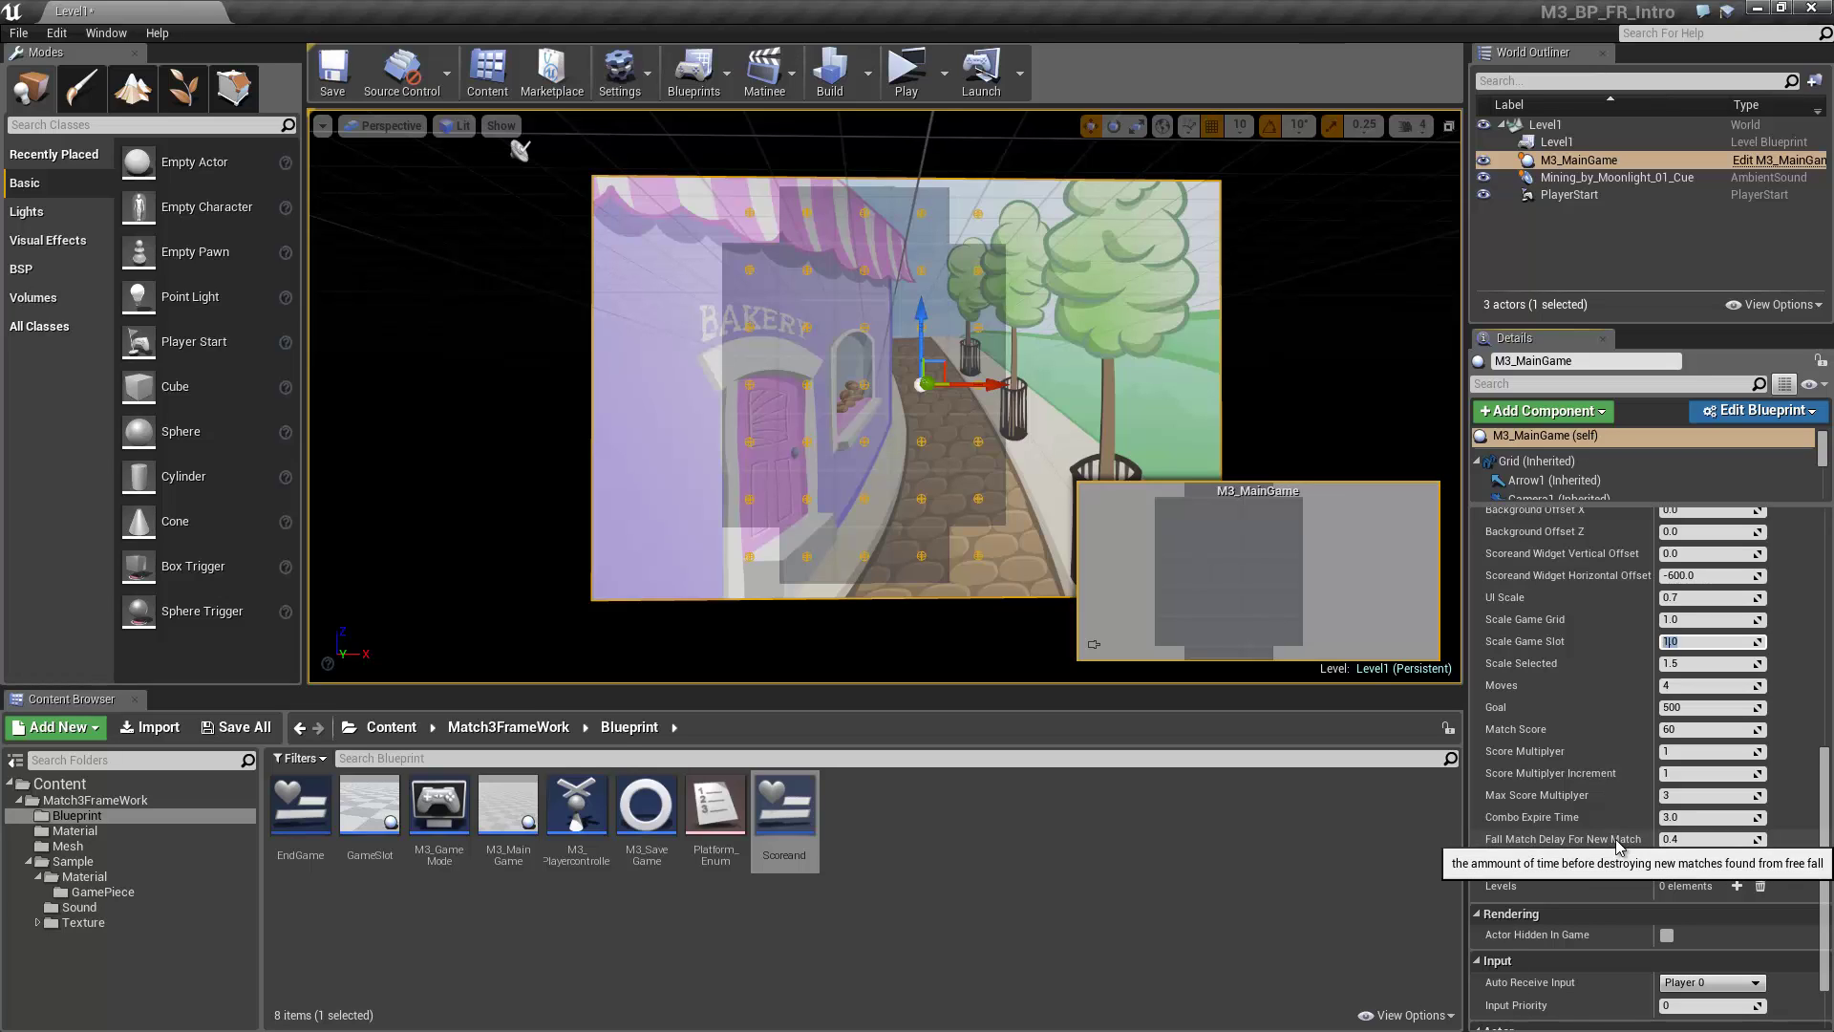
Set Fall Match Delay For New Match to 2.0
click(1693, 839)
text(2)
key(Return)
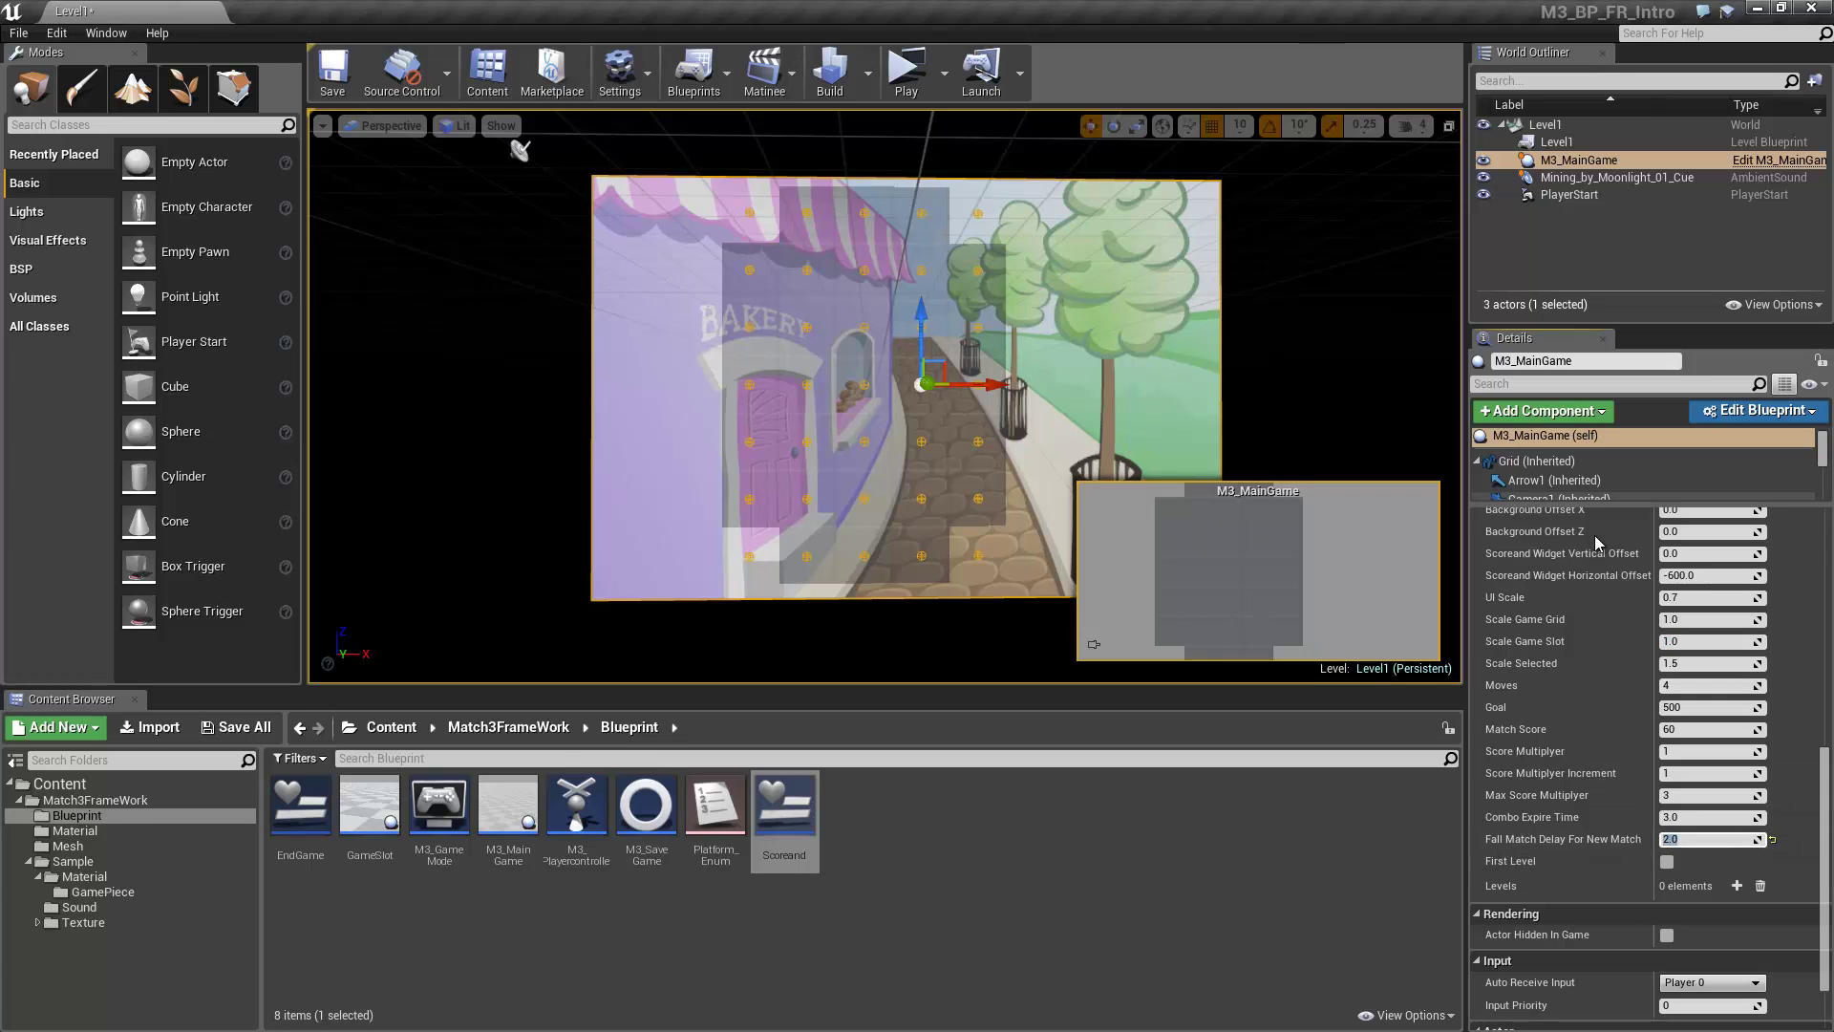
Set the grid to 9 columns and 9 rows and apply Set Grid Slots Global for 81 slots
scroll(1597, 636, up, 5)
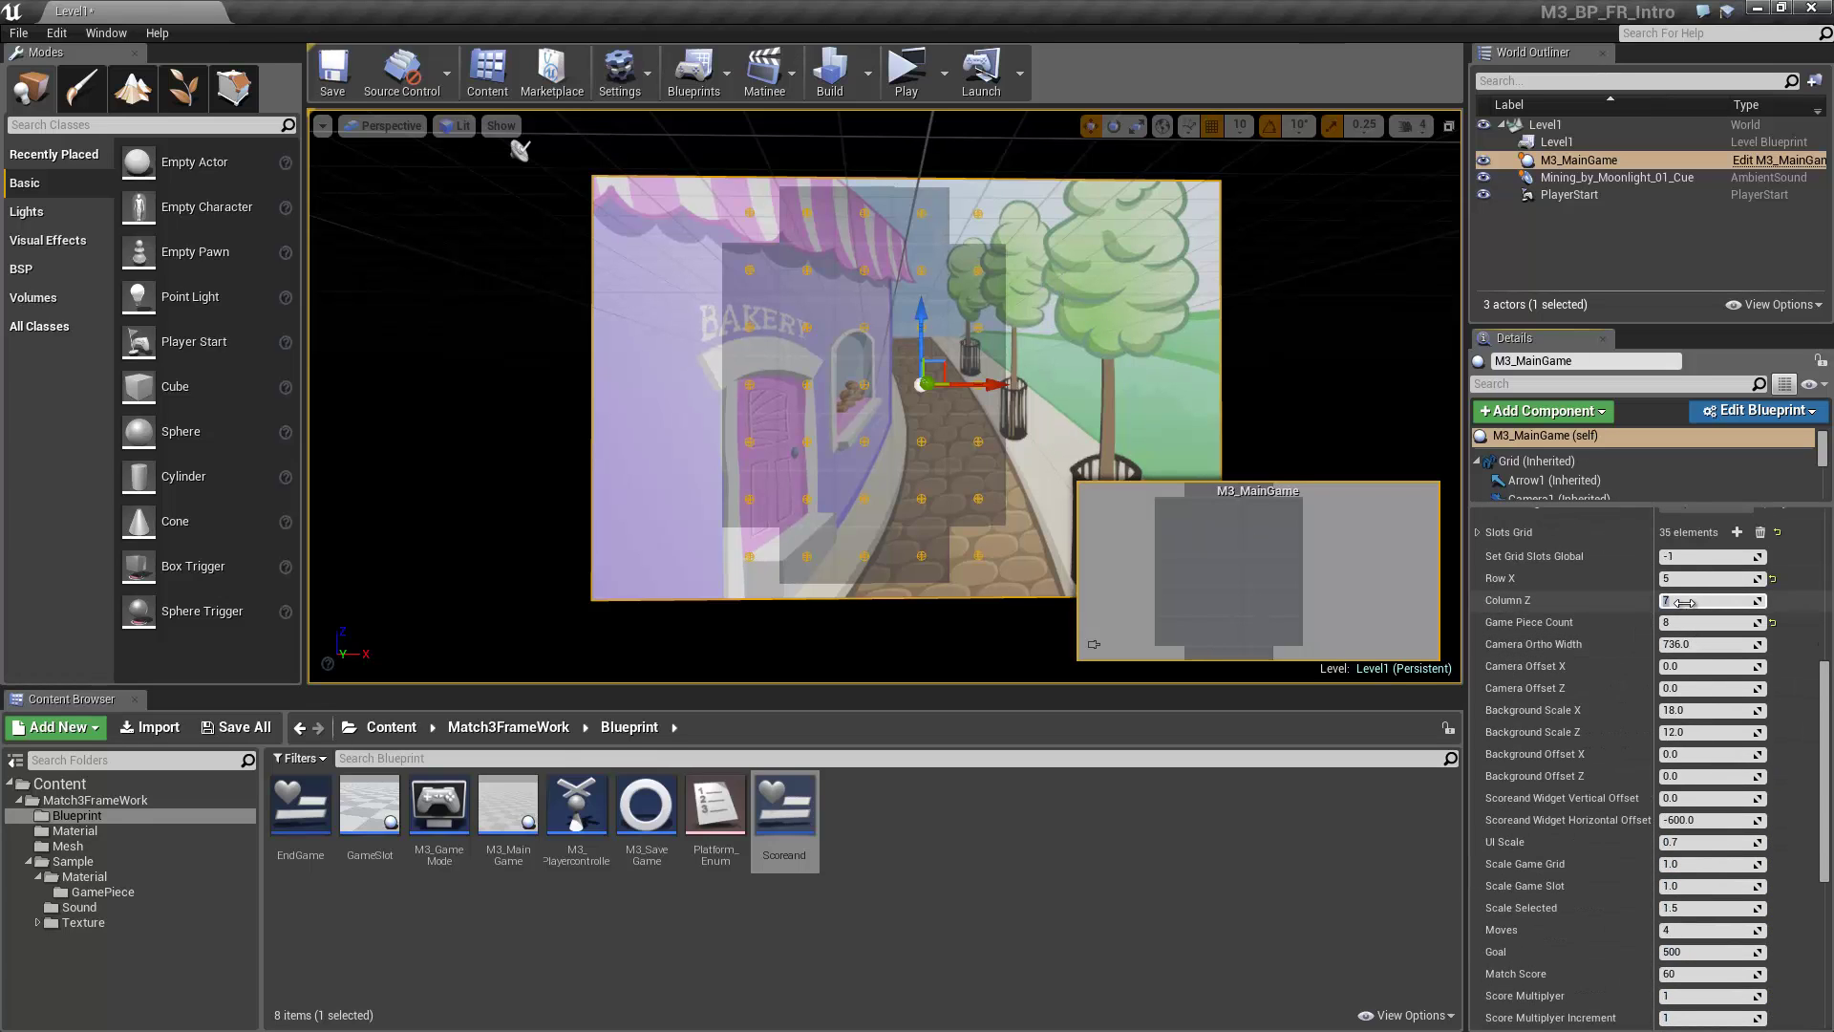
text(9)
click(1684, 580)
text(9)
key(Return)
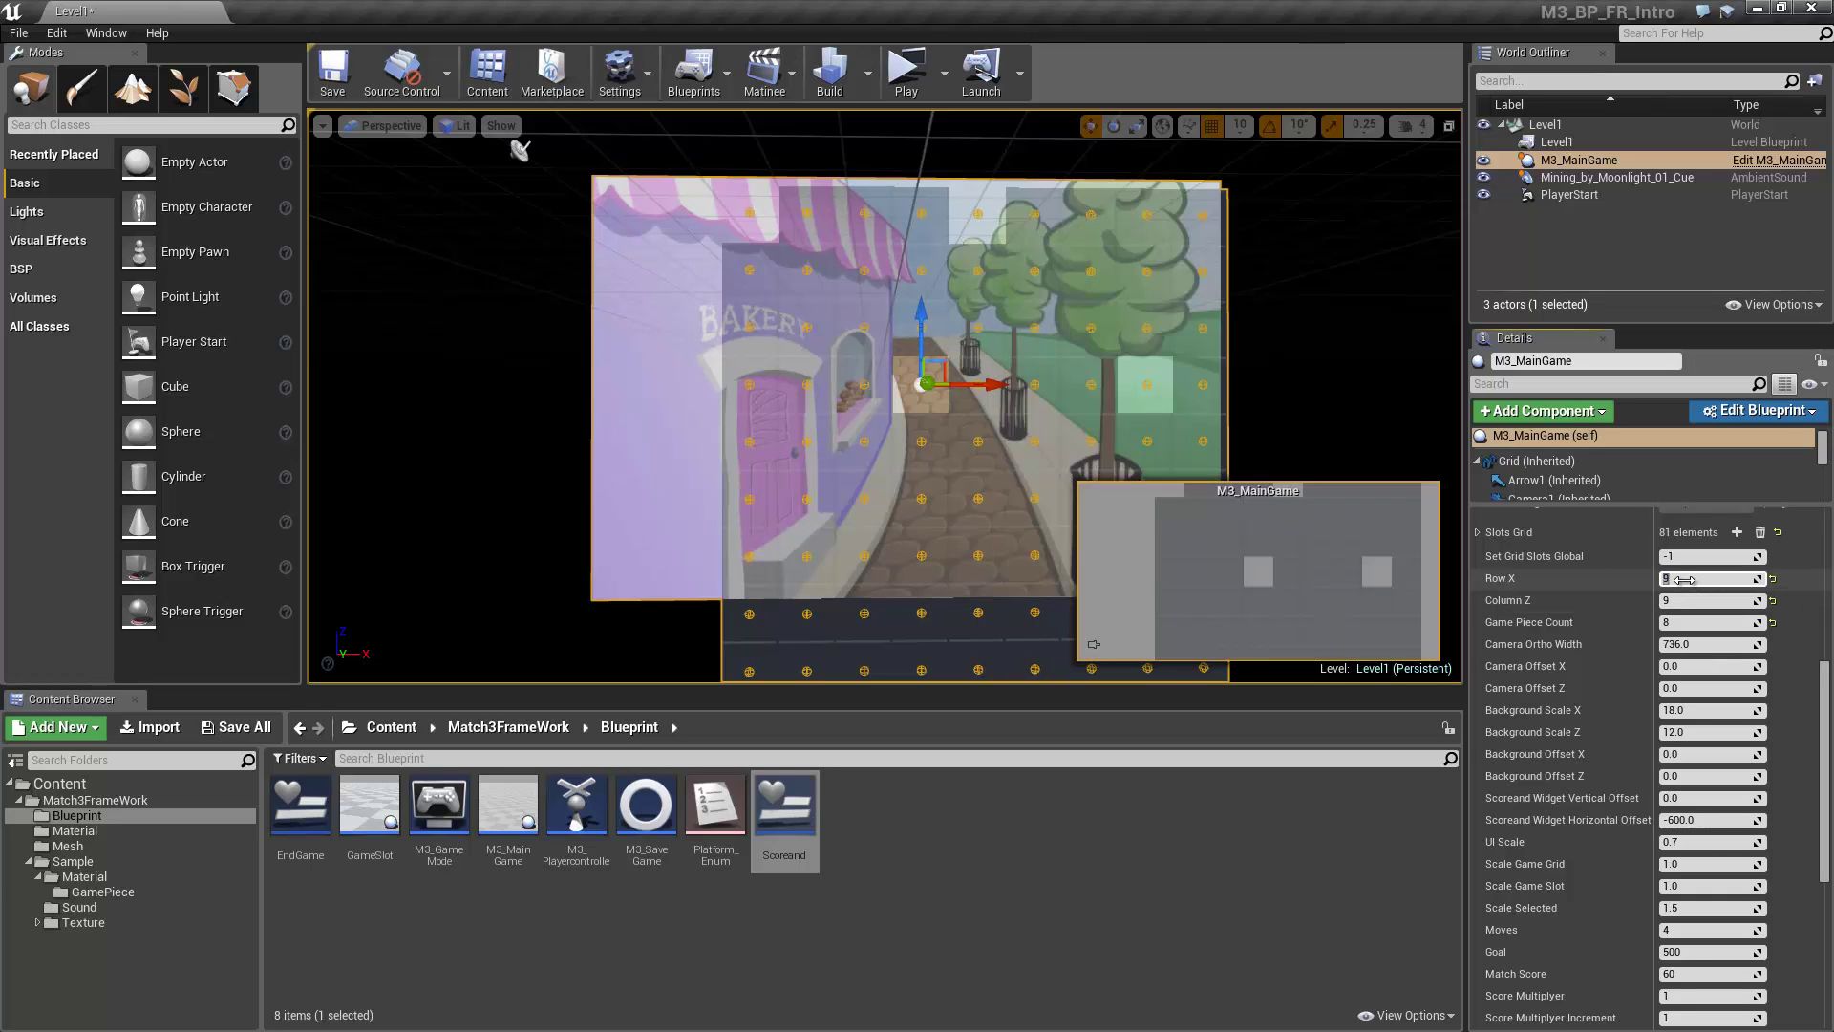
click(1681, 558)
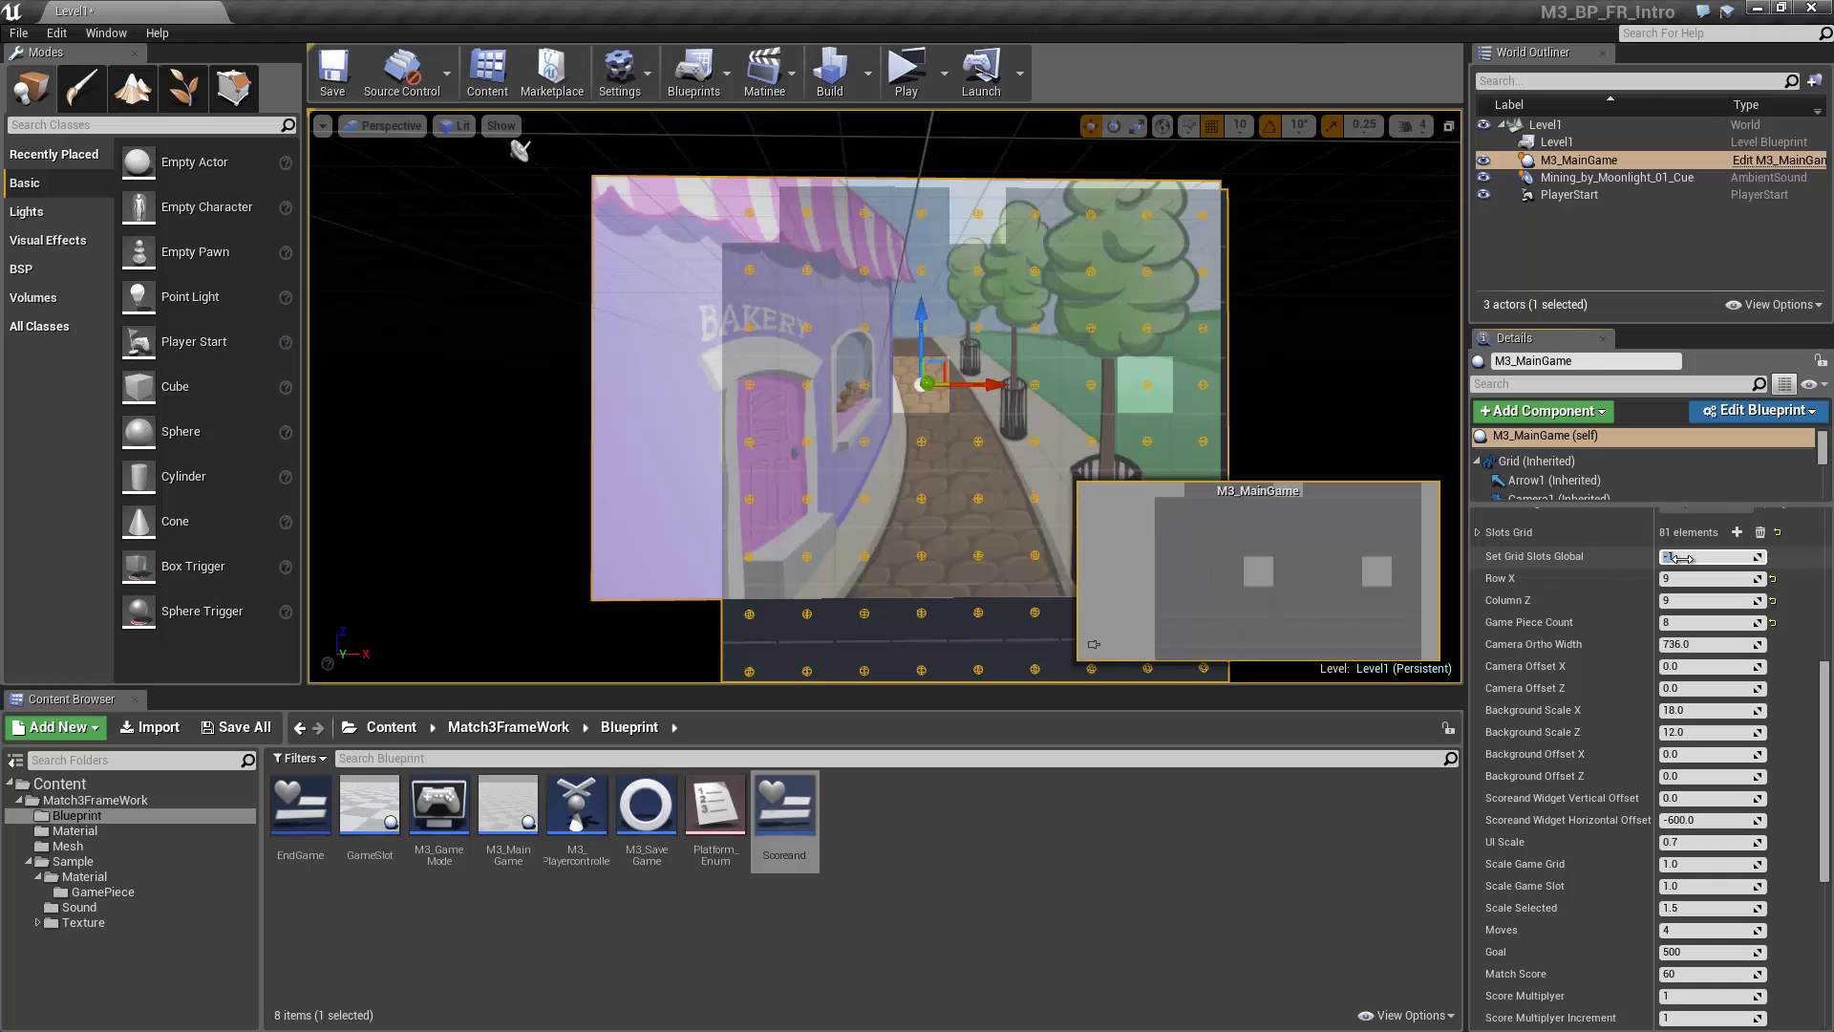
key(Return)
Set Scale Game Grid to 0.5 and launch a playtest of the 9x9 board
scroll(1679, 710, down, 5)
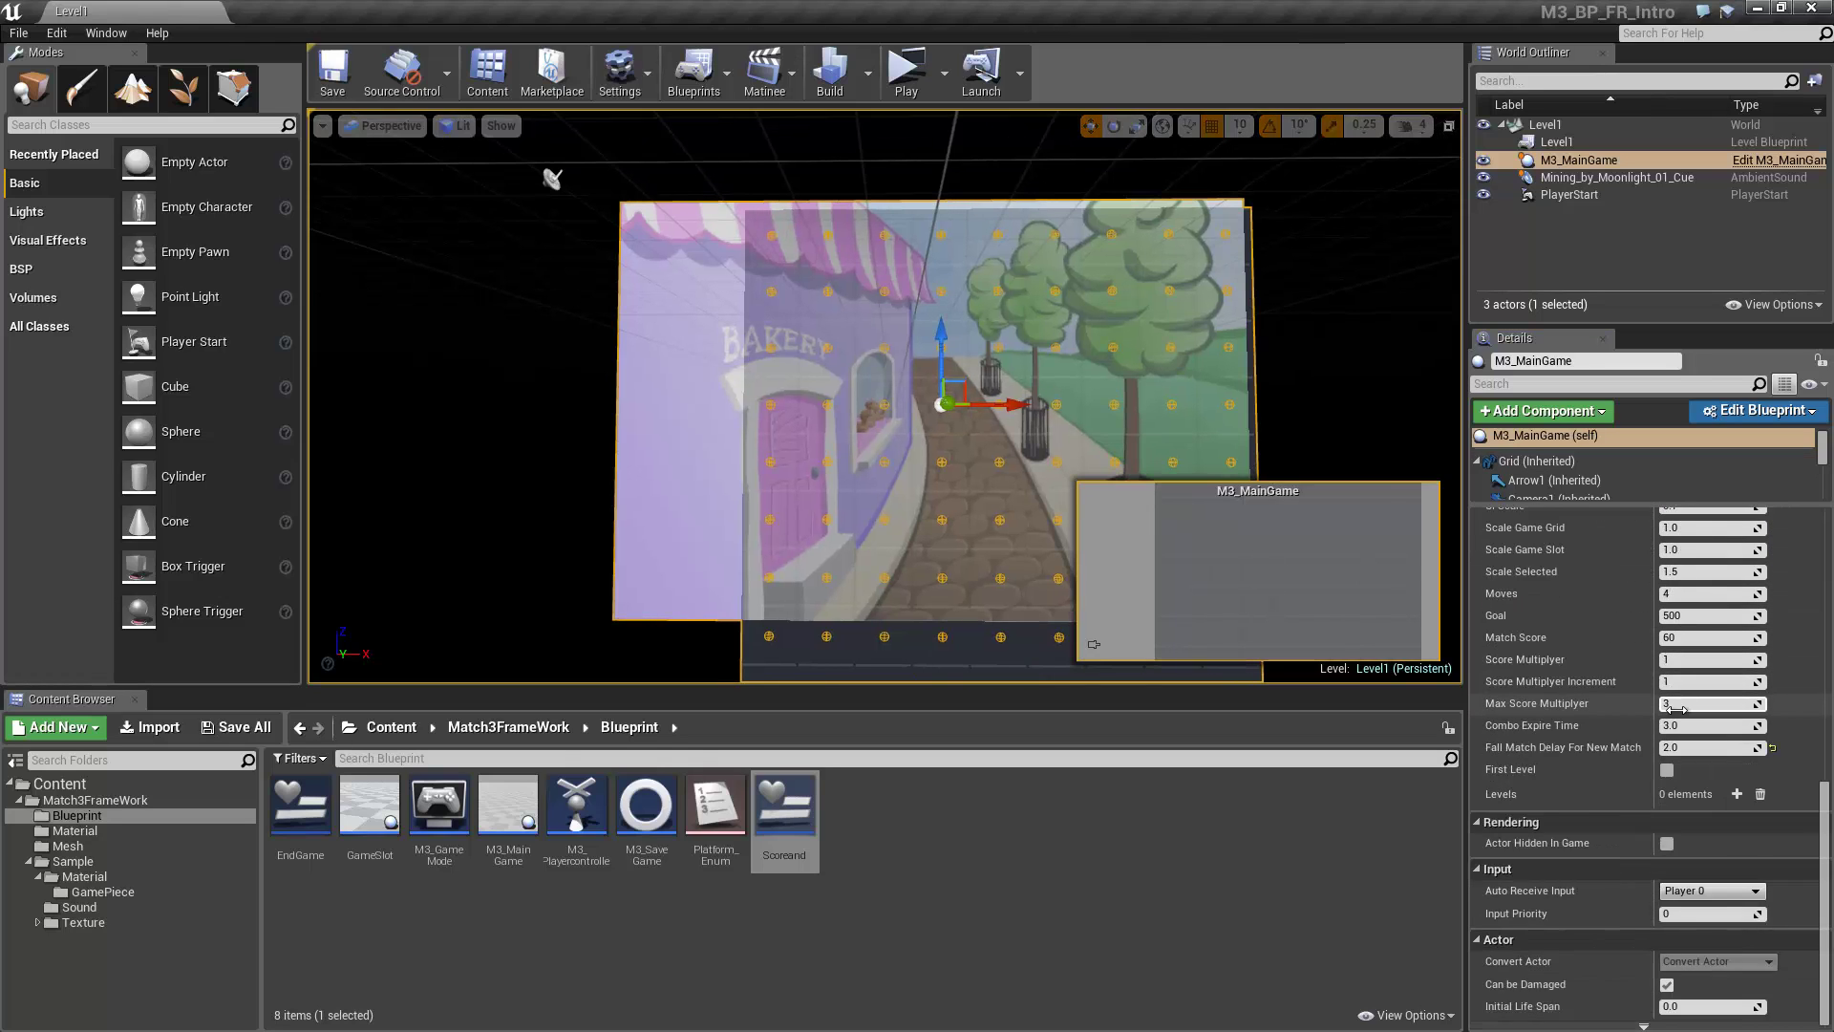
scroll(1679, 710, up, 1)
click(1680, 709)
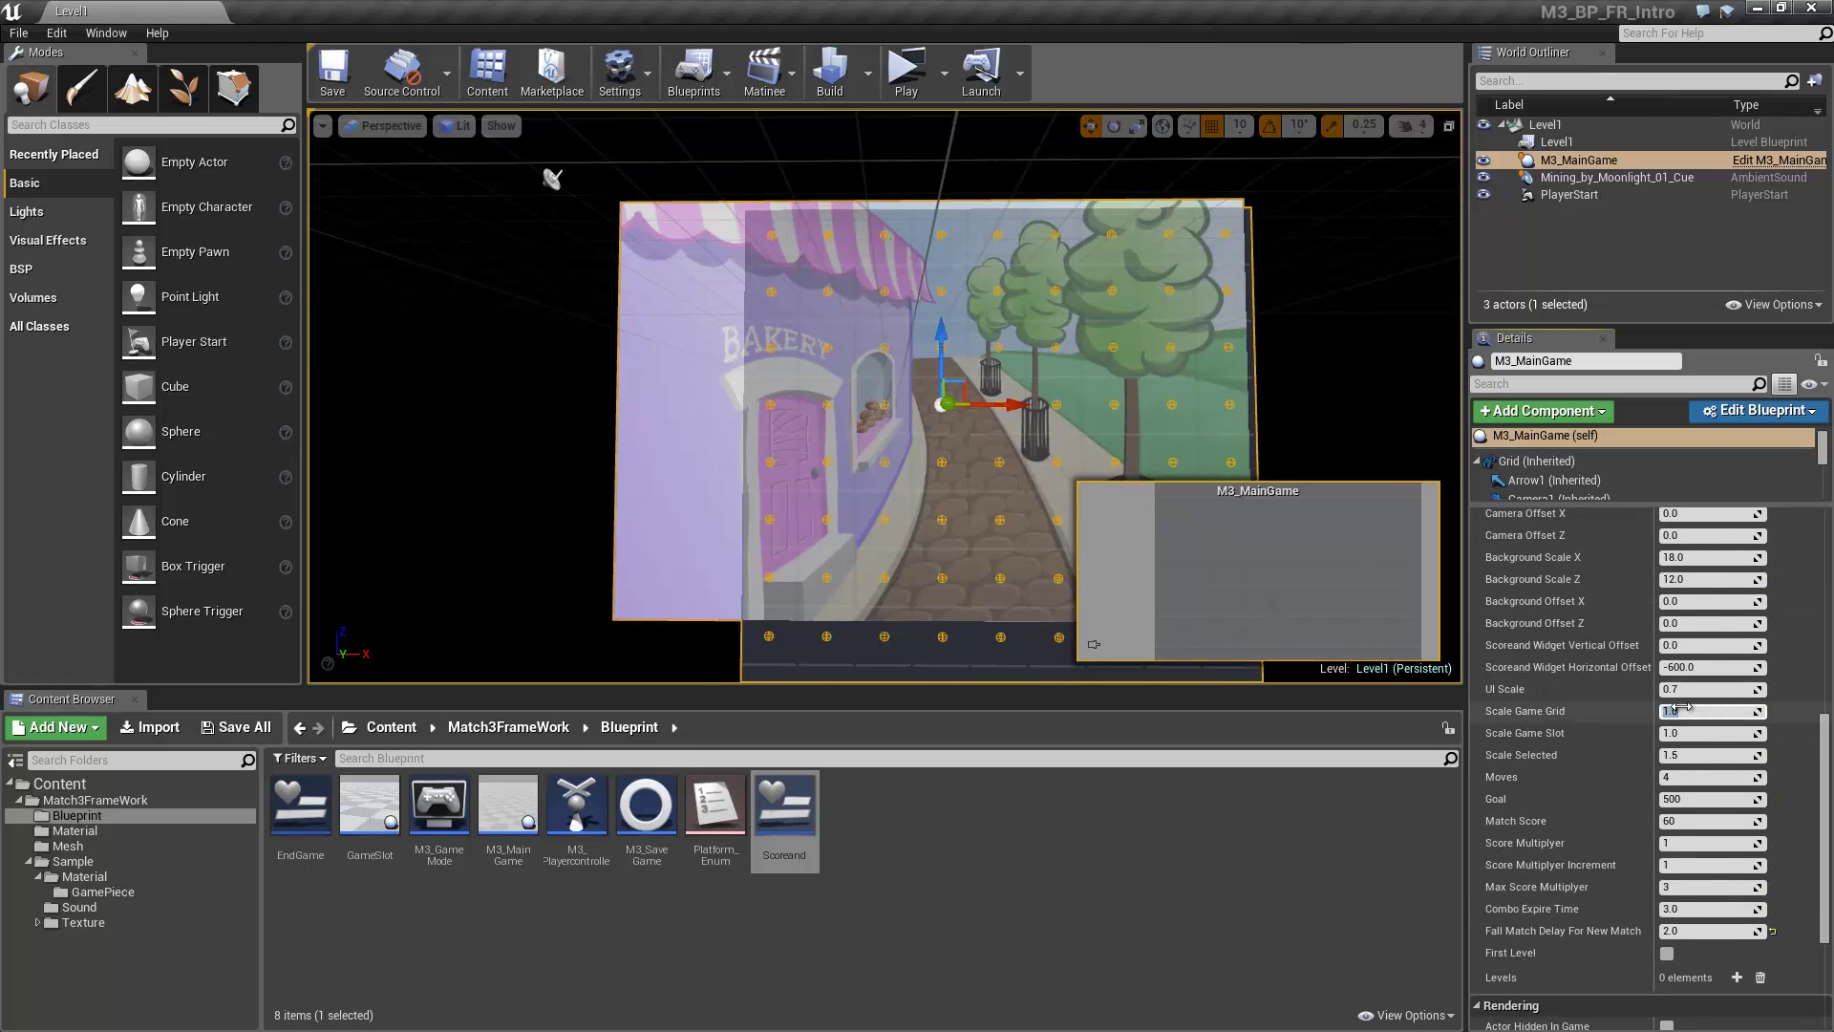
text(0.5)
key(Return)
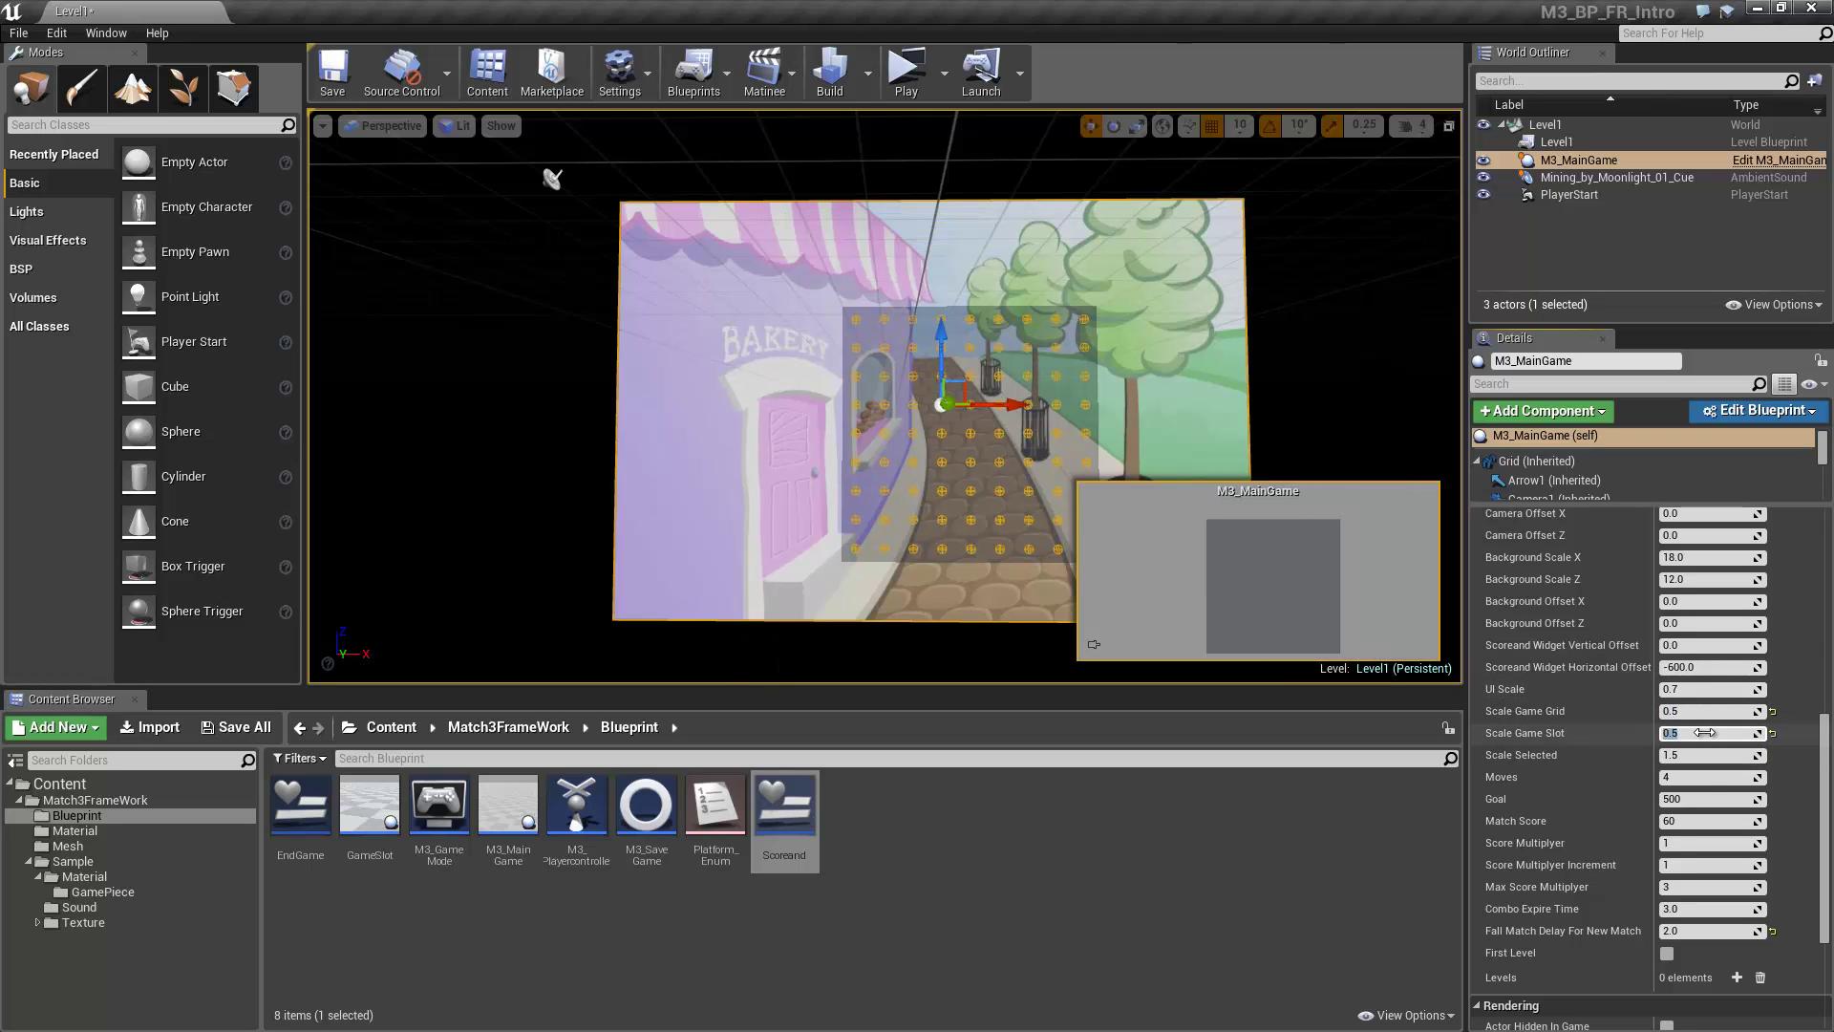
click(906, 72)
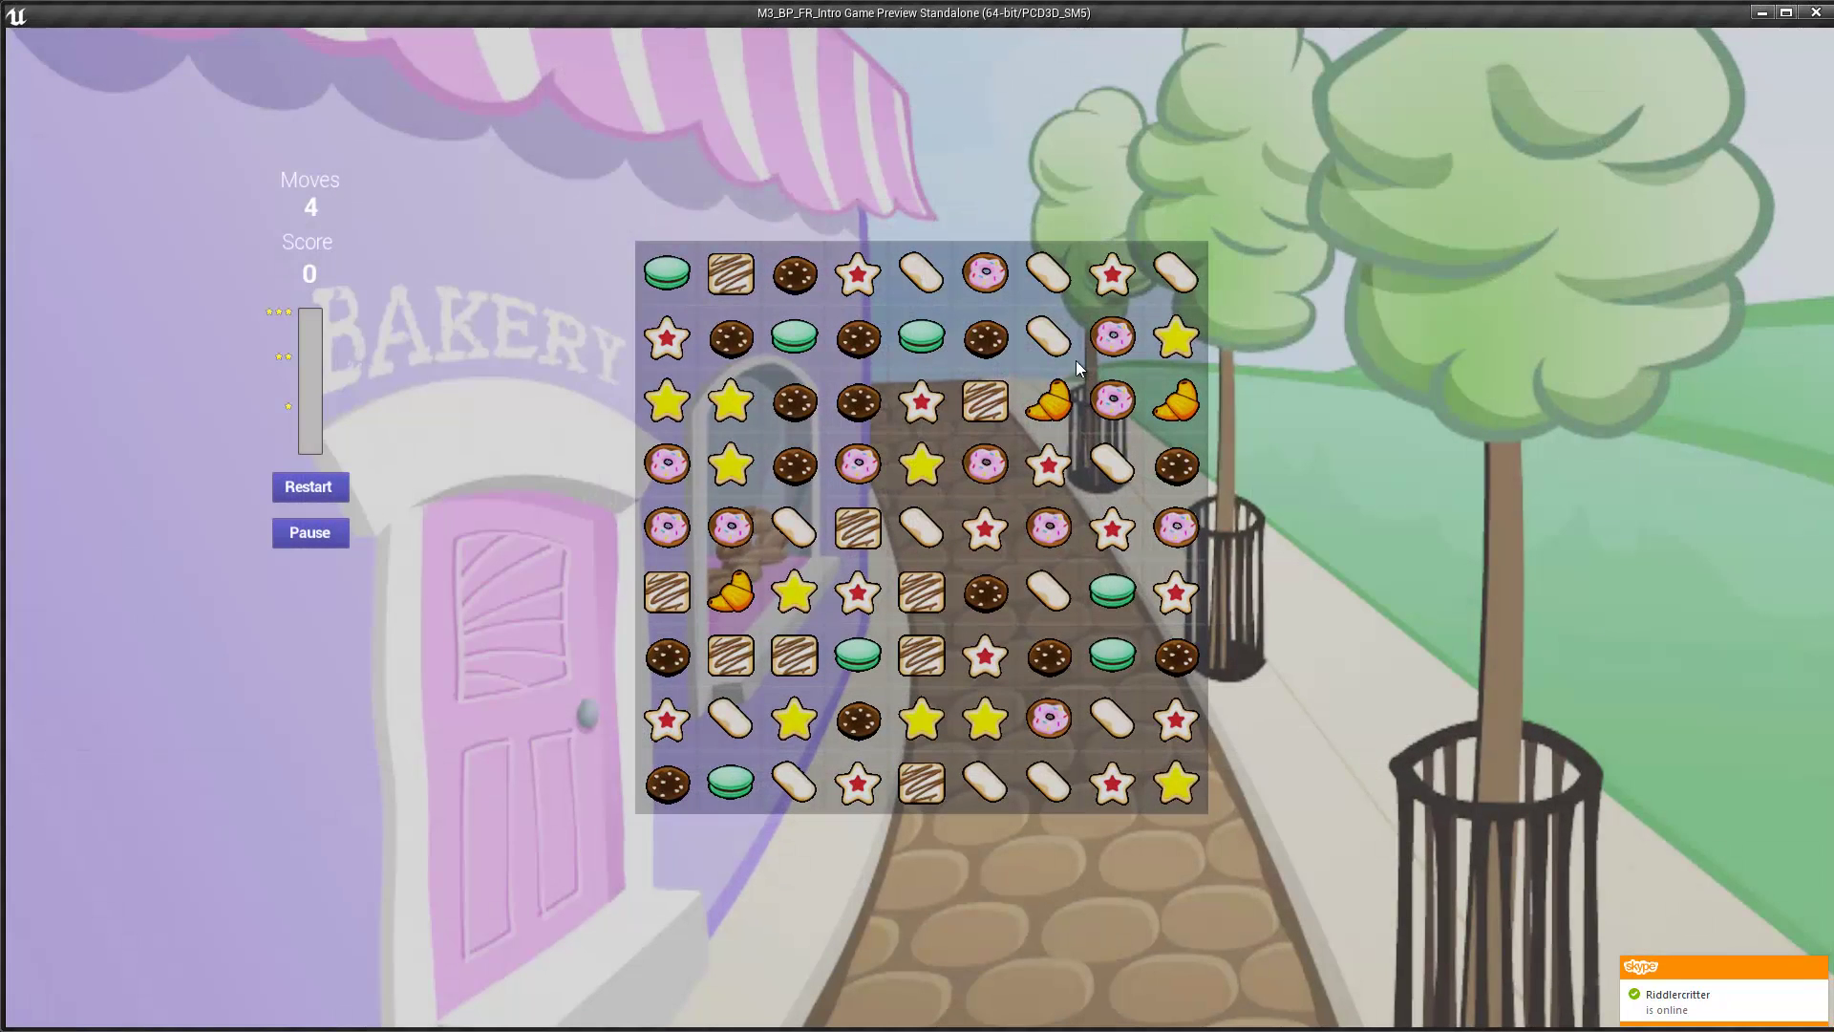
Swap brownies and macarons on the 9x9 board to score matches during the playtest
drag(926, 782, 913, 718)
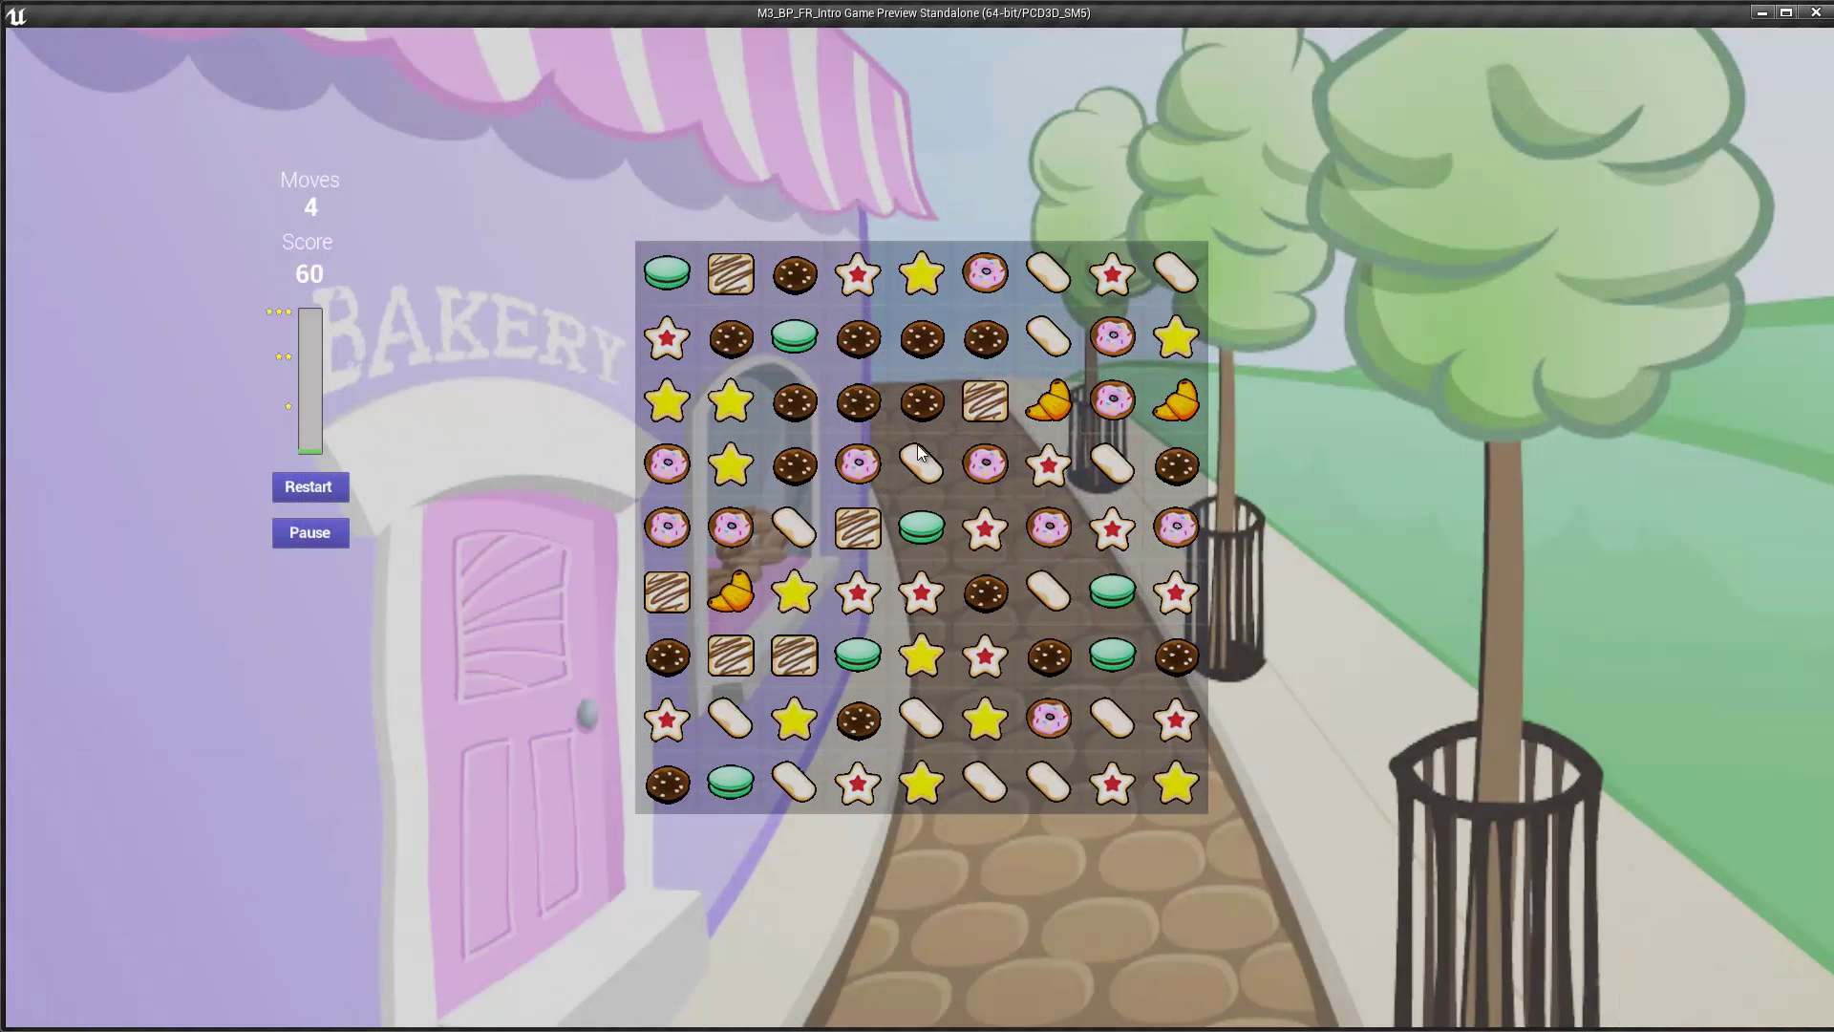
drag(785, 409, 791, 344)
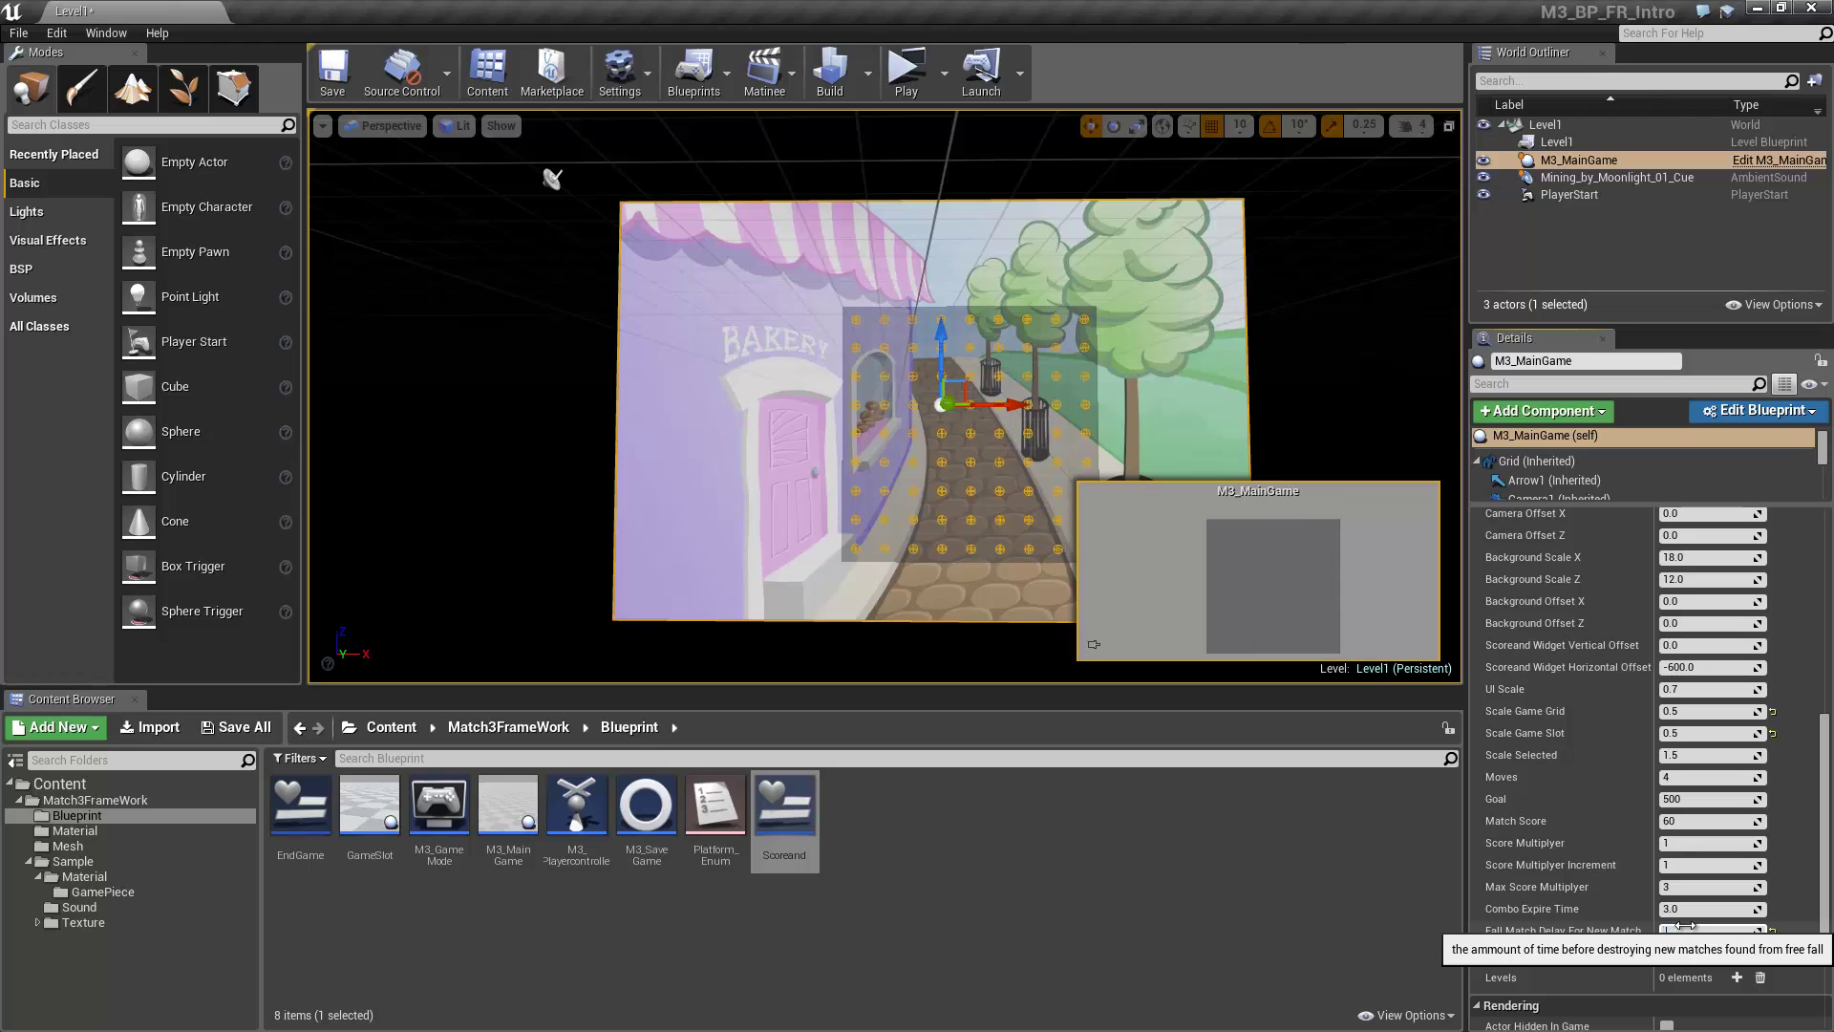
middle_drag(844, 533, 844, 573)
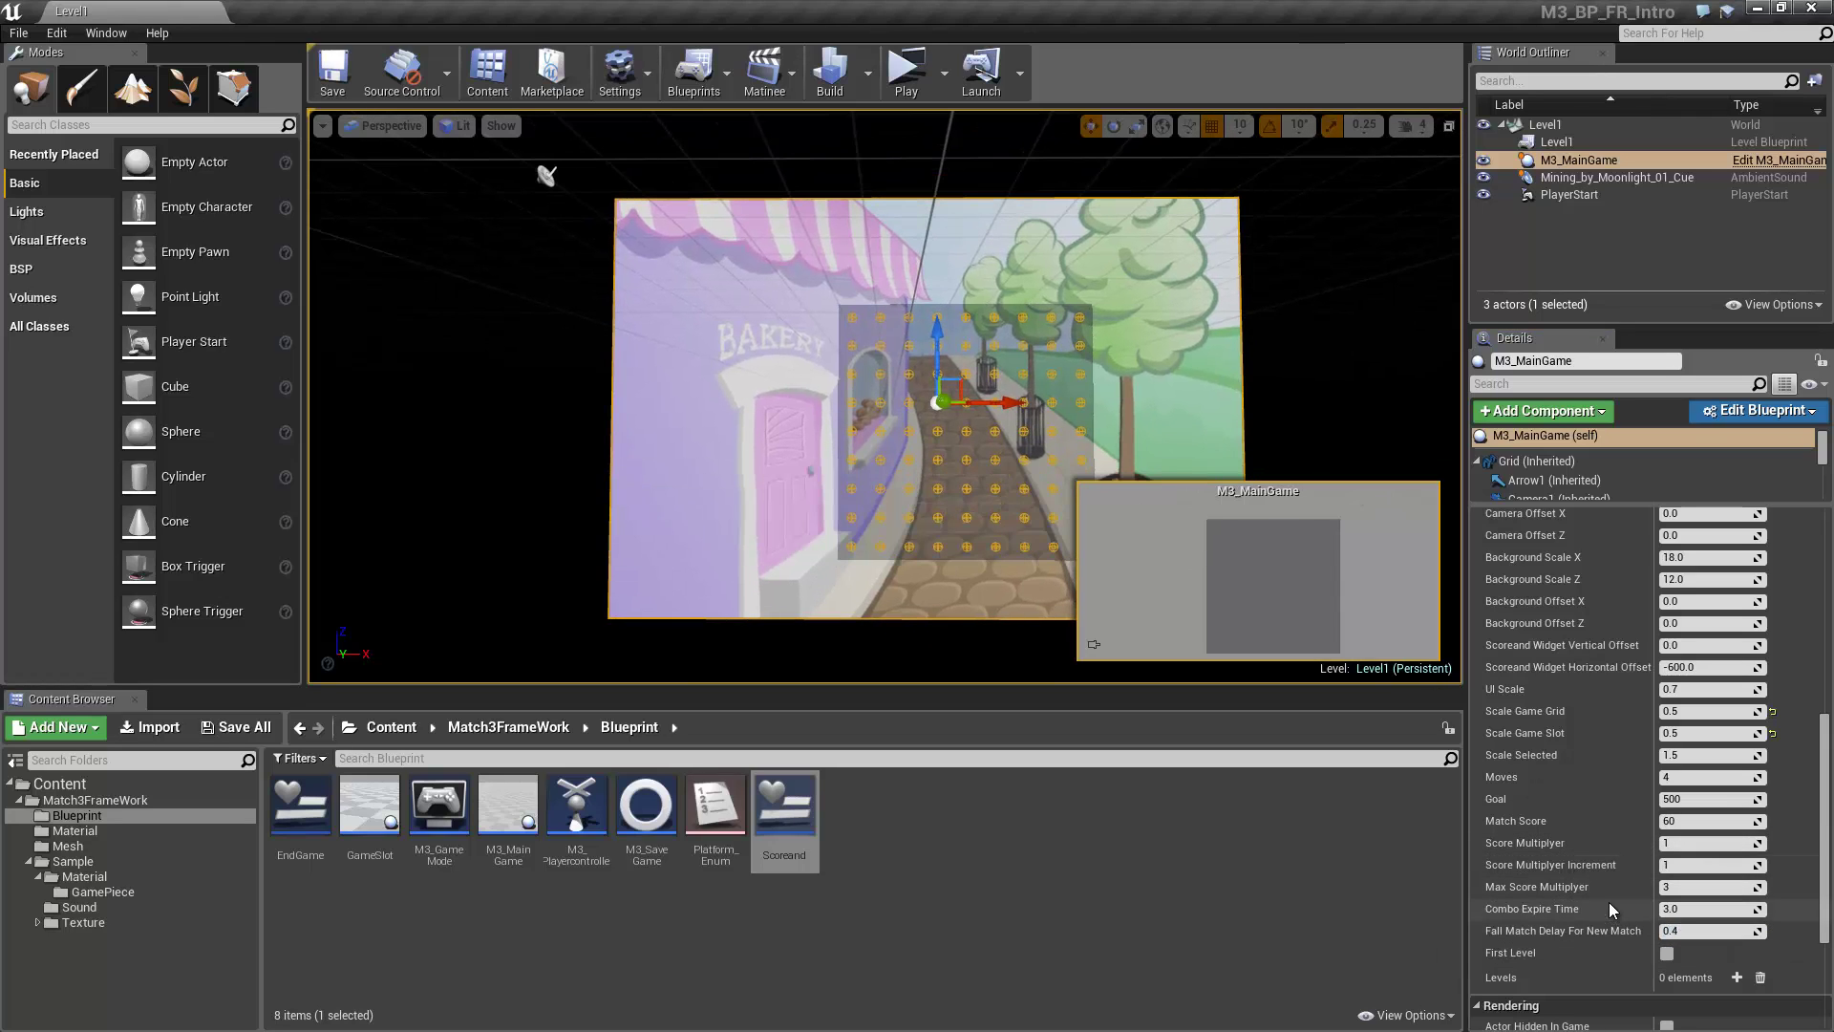
scroll(1615, 898, down, 5)
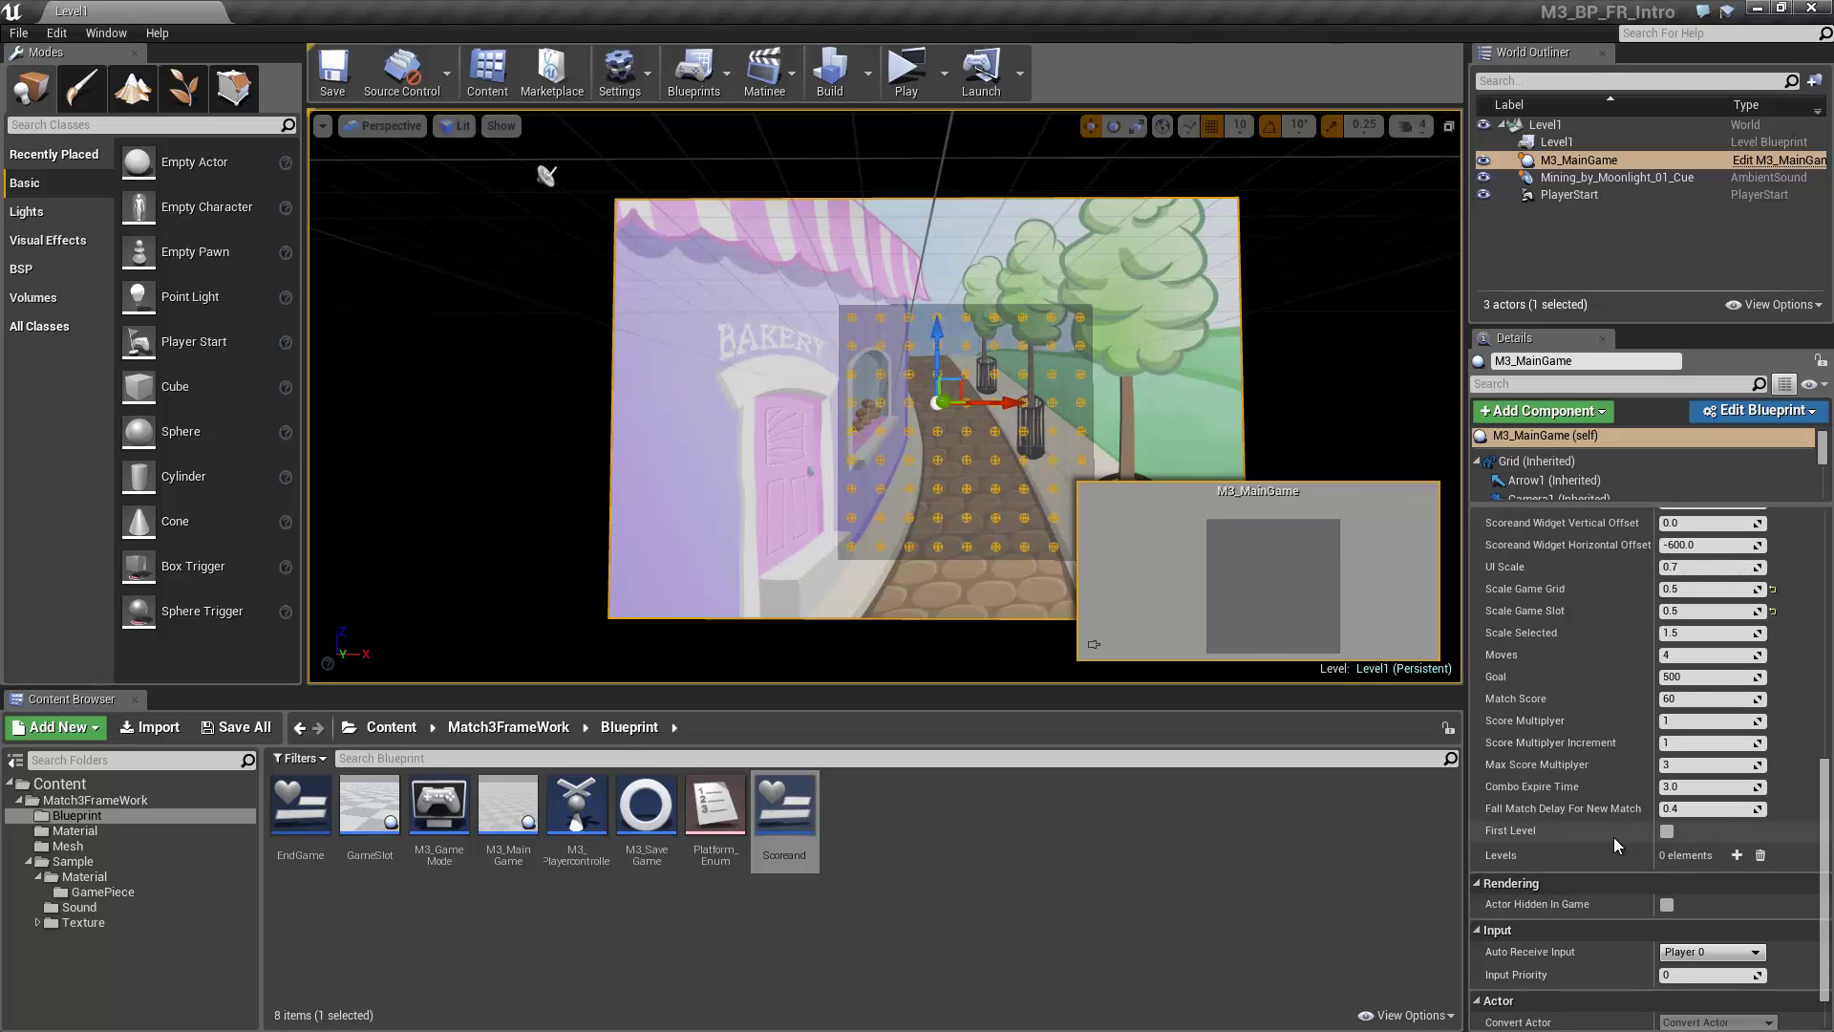